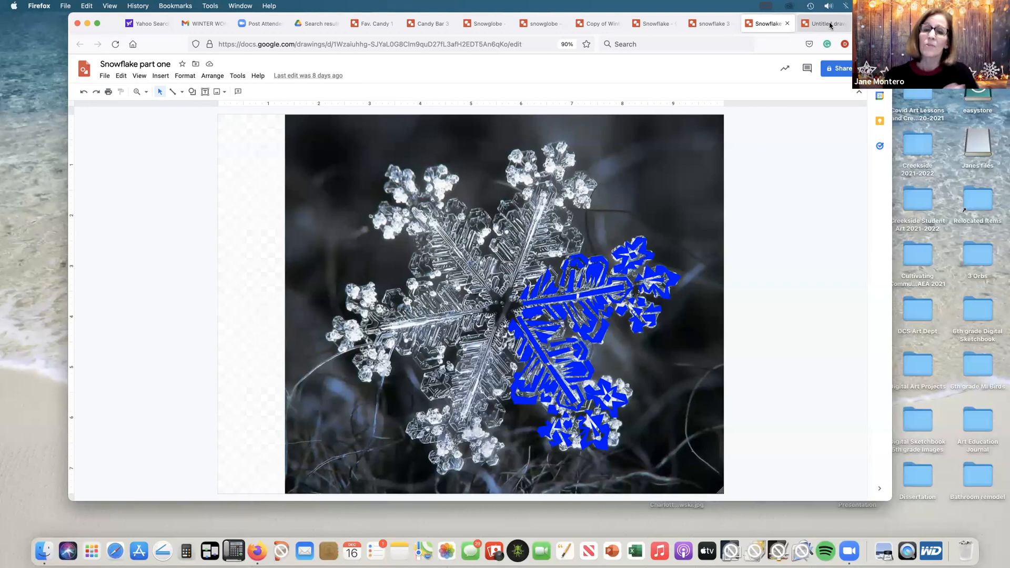
Step: Review the example drawings snowflake 3, Snowflake, Copy of Winter house 3 and Snowflake part one
{"action": "left_click", "coordinate": [711, 24]}
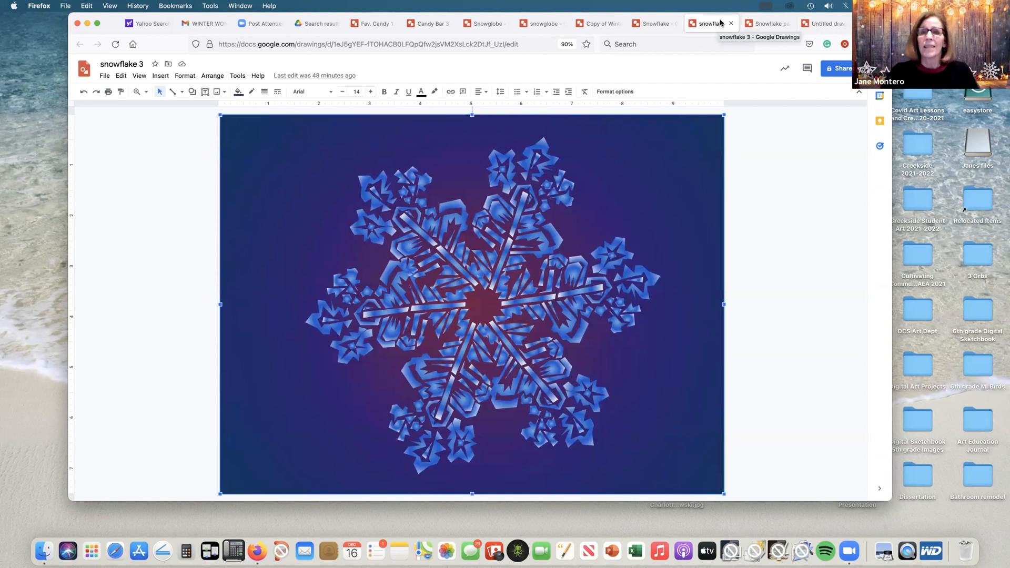
{"action": "left_click", "coordinate": [656, 24]}
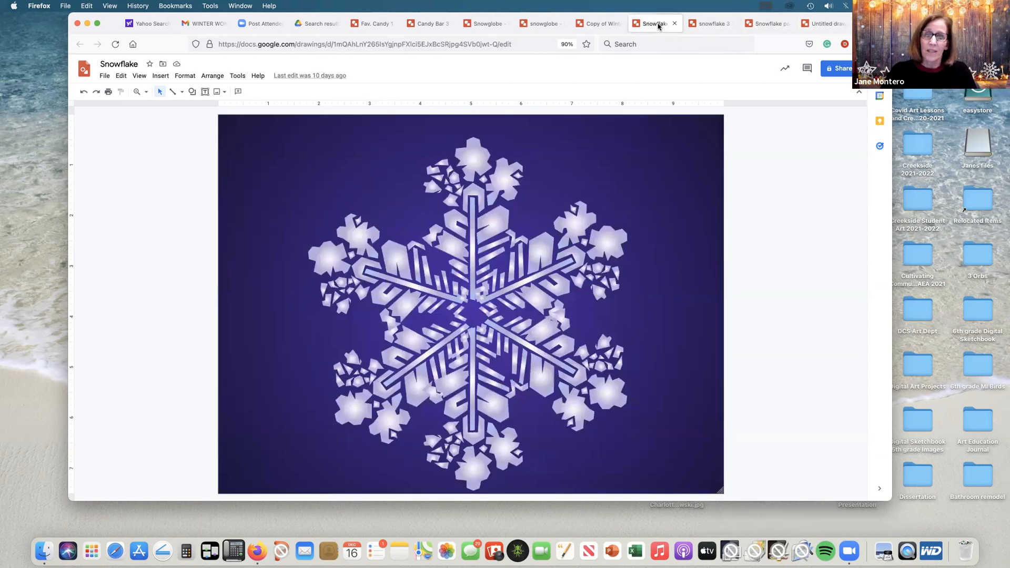
{"action": "left_click", "coordinate": [603, 24]}
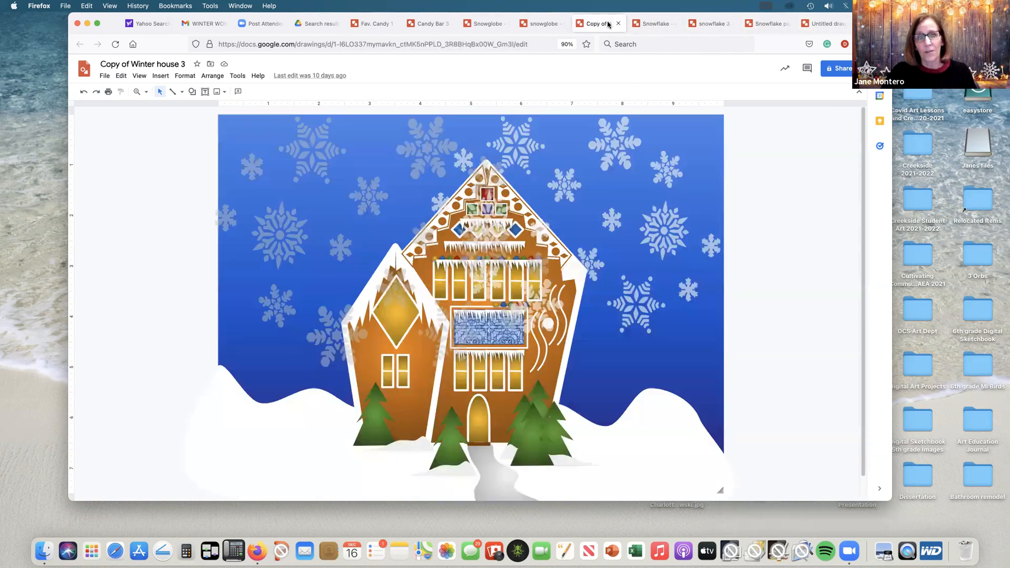
{"action": "left_click", "coordinate": [702, 24]}
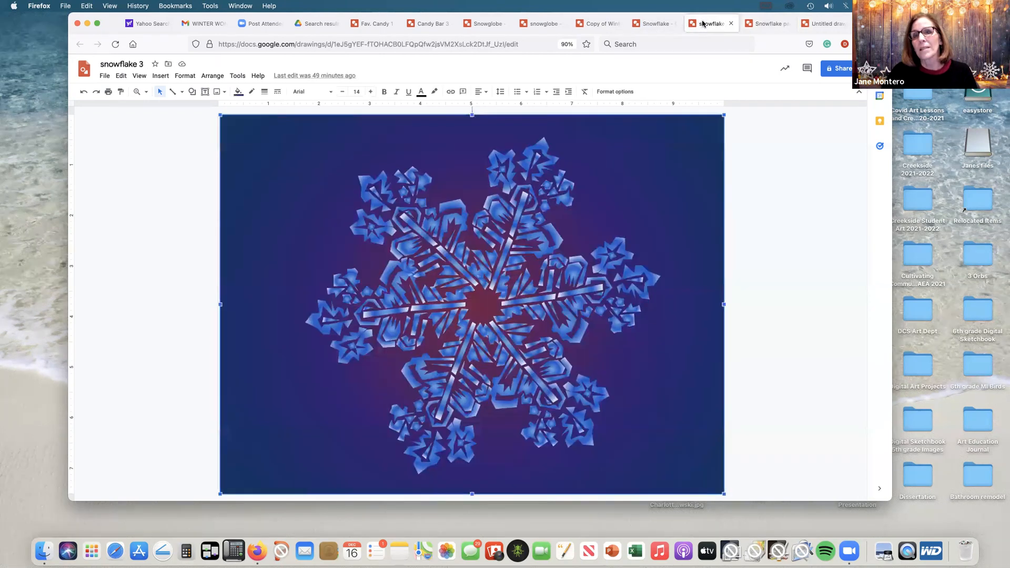
{"action": "left_click", "coordinate": [771, 25]}
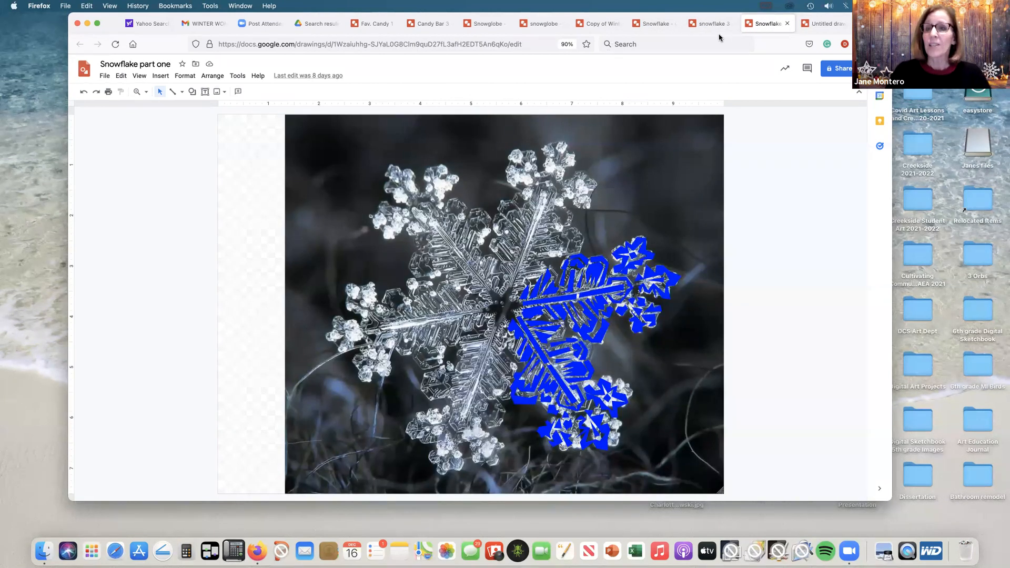
Step: In the blank untitled drawing, search the web for images of "snowflake photograph"
{"action": "left_click", "coordinate": [830, 25]}
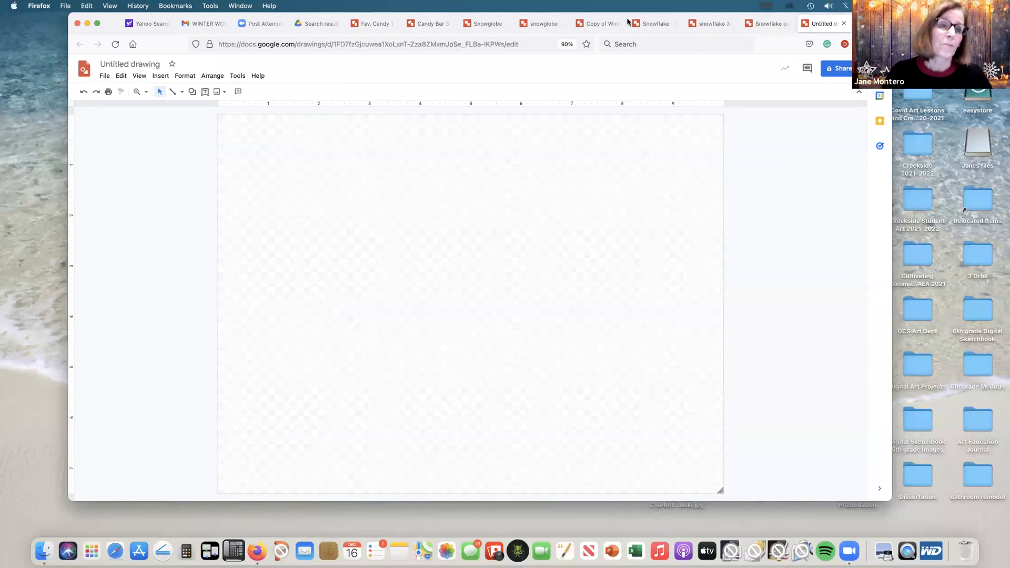
{"action": "left_click", "coordinate": [220, 93]}
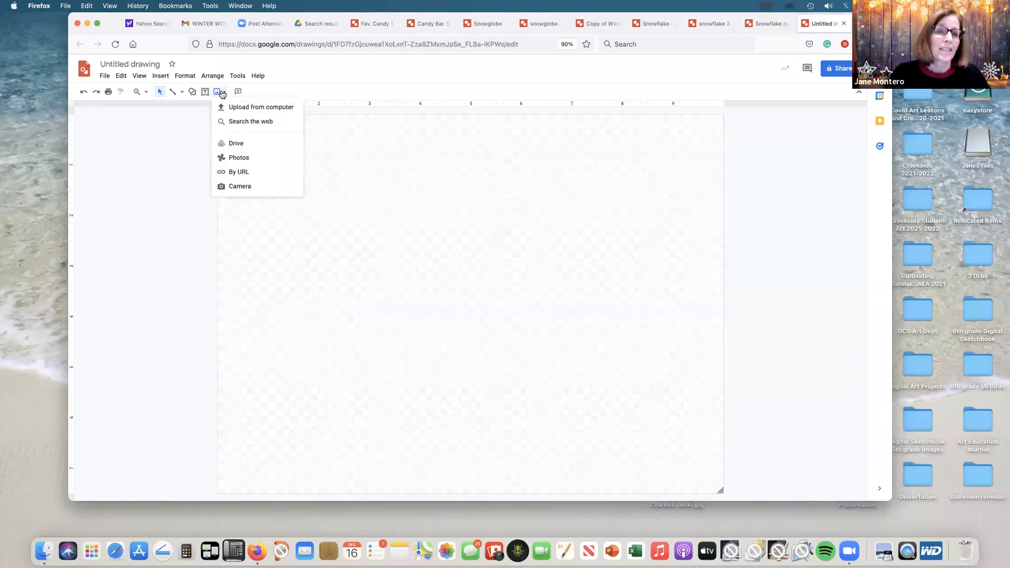
{"action": "left_click", "coordinate": [235, 122]}
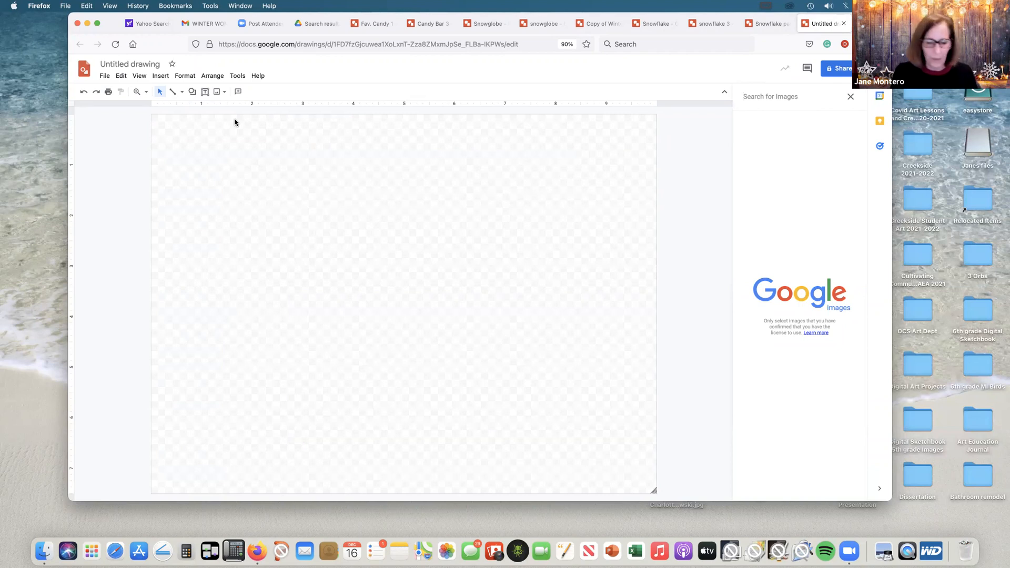
{"action": "type", "text": "snowflake photograph"}
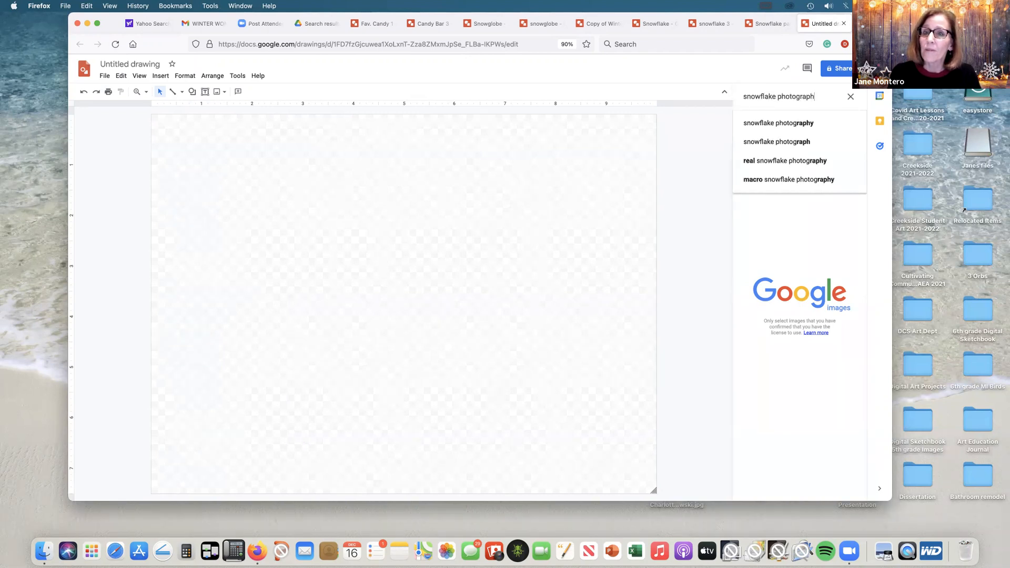
{"action": "key", "text": "Return"}
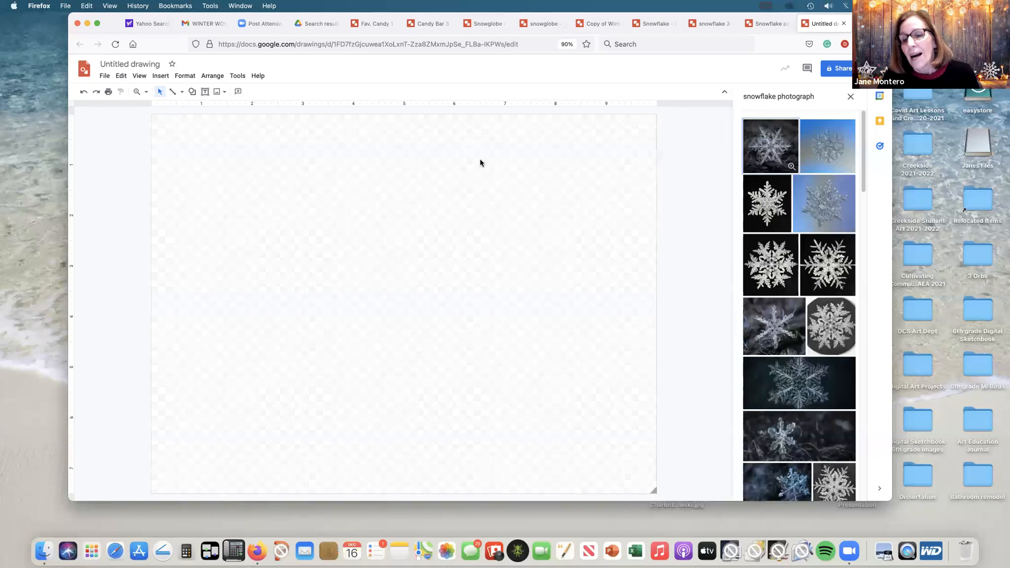
Step: Insert the photo of the silver snowflake on a purple background and centre it horizontally on the canvas
{"action": "left_click_drag", "start_coordinate": [864, 155], "coordinate": [856, 194]}
{"action": "scroll", "coordinate": [852, 211], "scroll_direction": "down", "scroll_amount": 5}
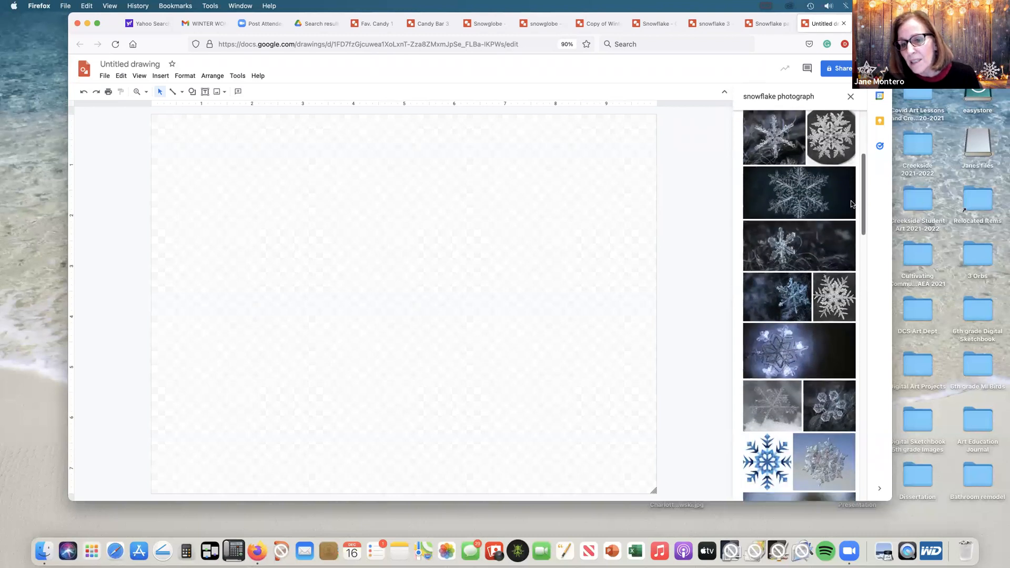
{"action": "scroll", "coordinate": [835, 243], "scroll_direction": "down", "scroll_amount": 3}
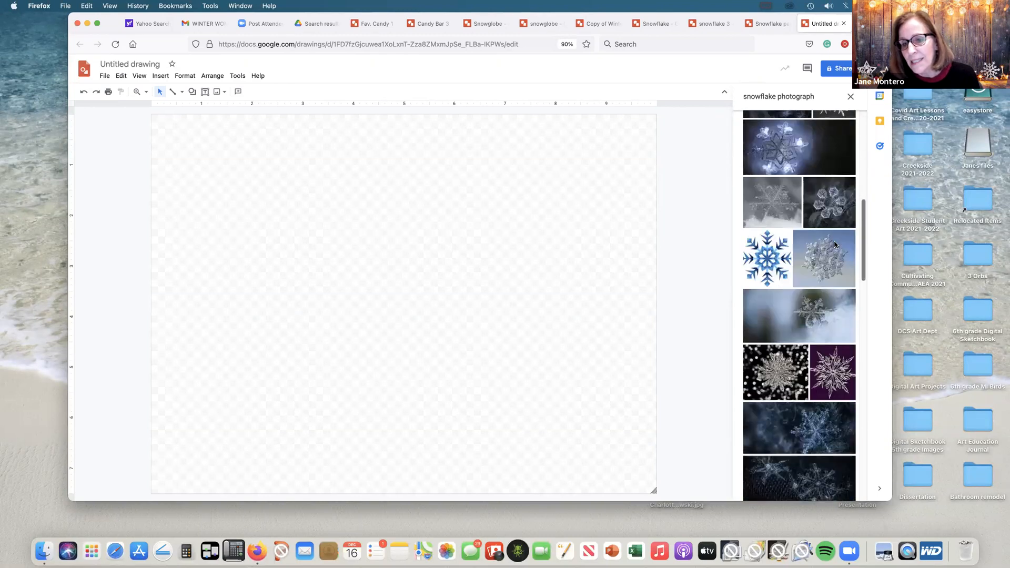
{"action": "scroll", "coordinate": [835, 244], "scroll_direction": "down", "scroll_amount": 3}
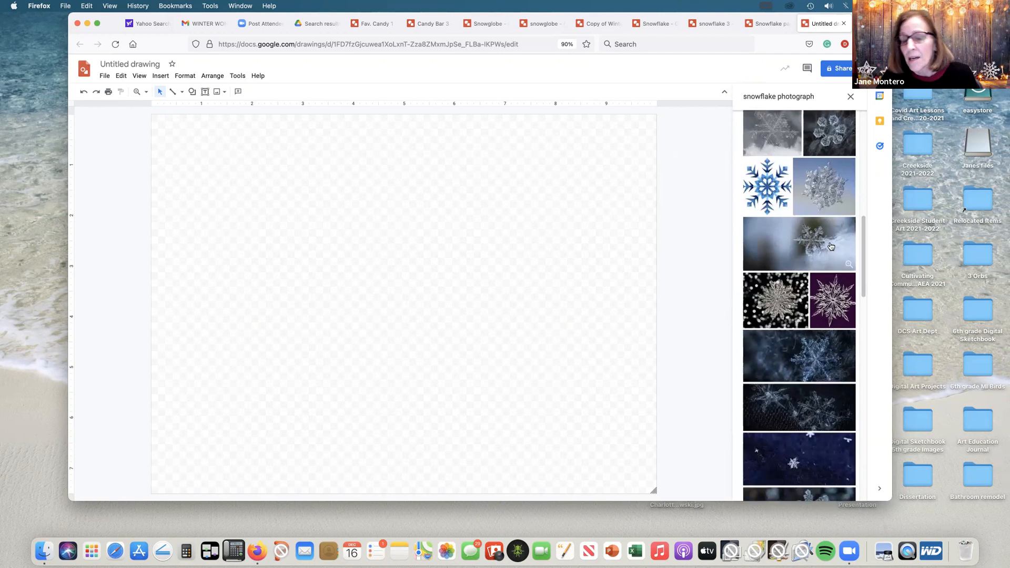
{"action": "left_click", "coordinate": [835, 308]}
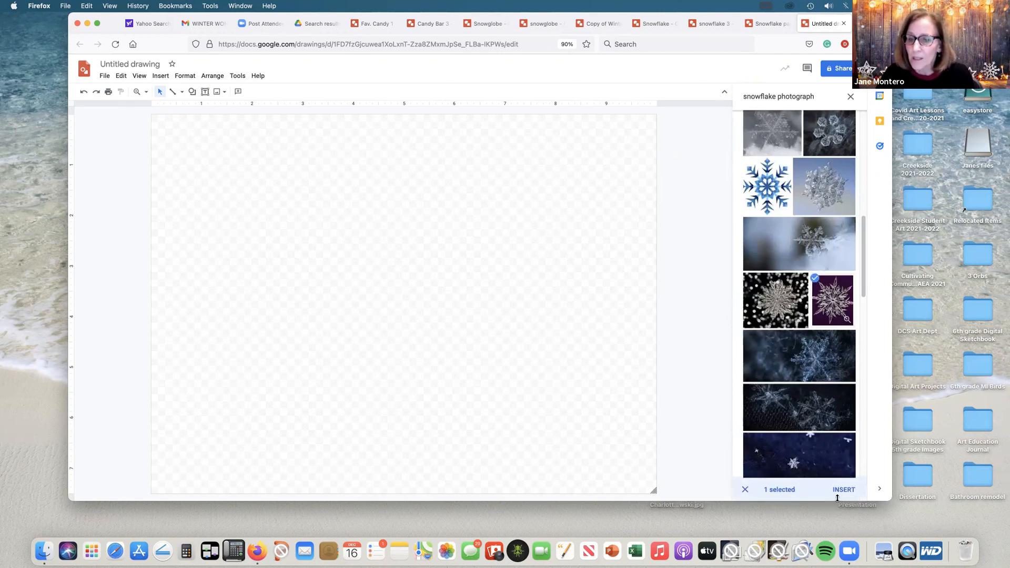
{"action": "left_click", "coordinate": [840, 493]}
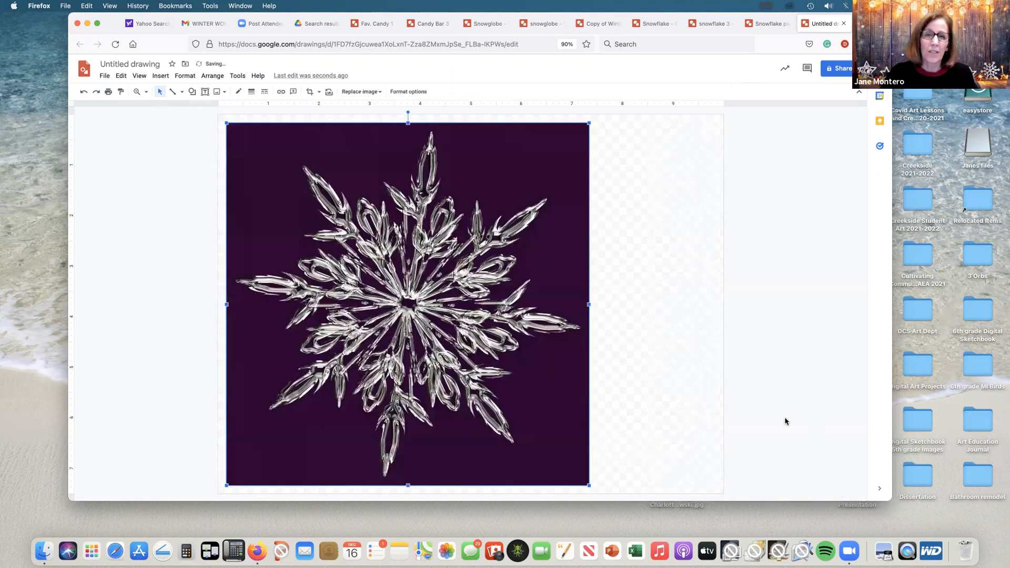
{"action": "left_click_drag", "start_coordinate": [419, 283], "coordinate": [480, 284]}
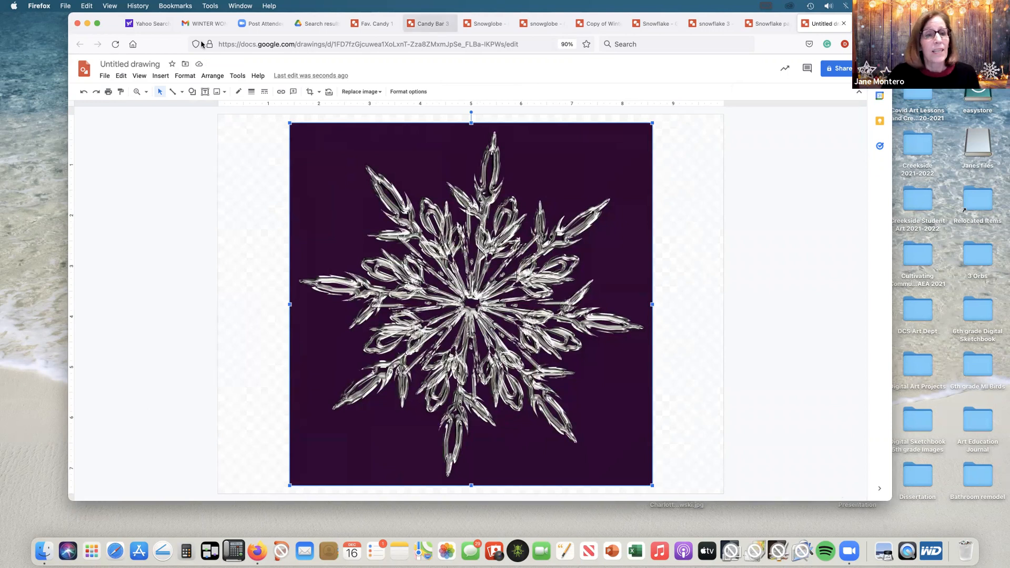
Step: Trace the narrow sliver extending right from the snowflake's centre as a closed polyline shape
{"action": "left_click", "coordinate": [140, 77]}
{"action": "mouse_move", "coordinate": [158, 91]}
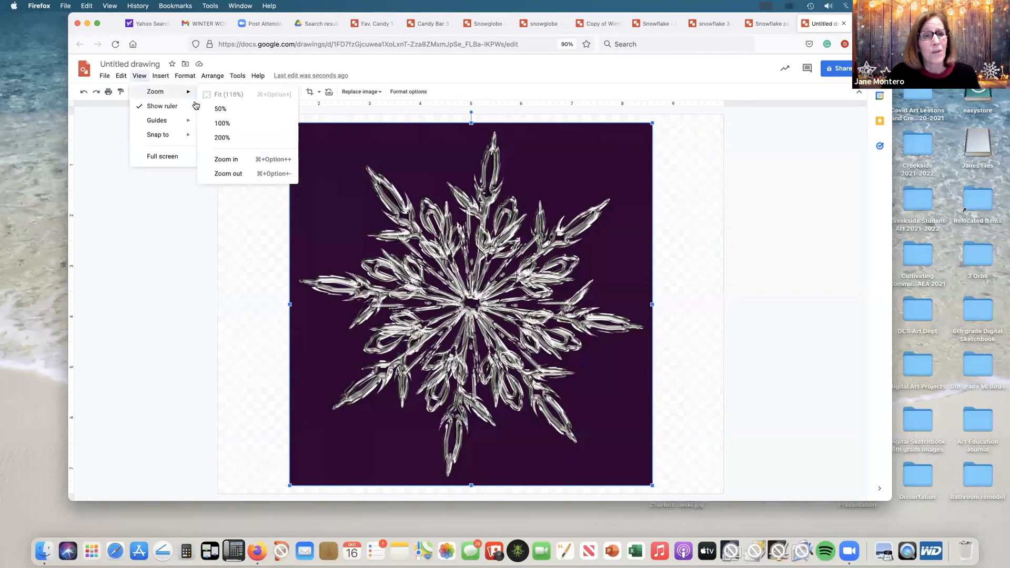
{"action": "left_click", "coordinate": [214, 138]}
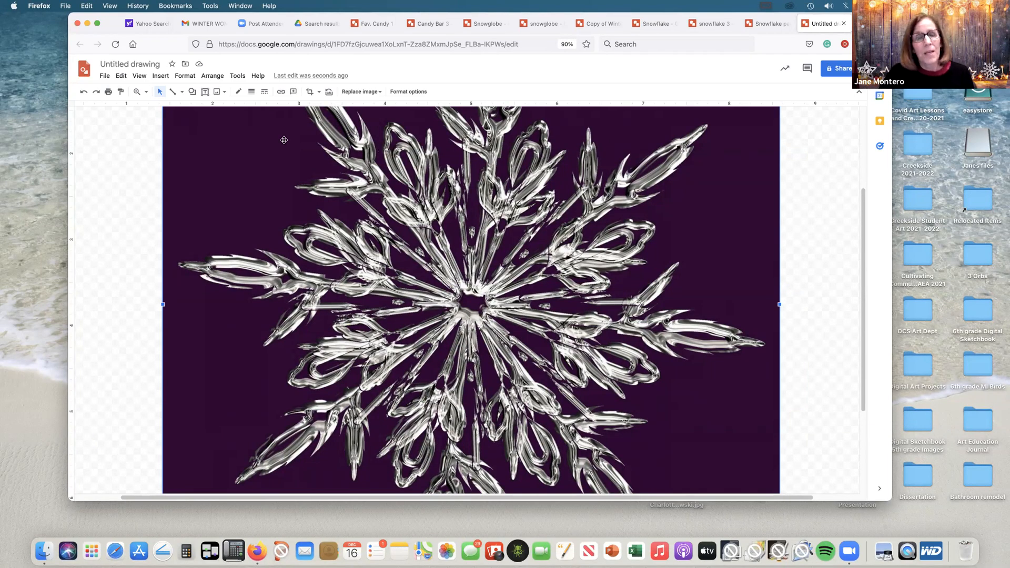
{"action": "left_click", "coordinate": [183, 93]}
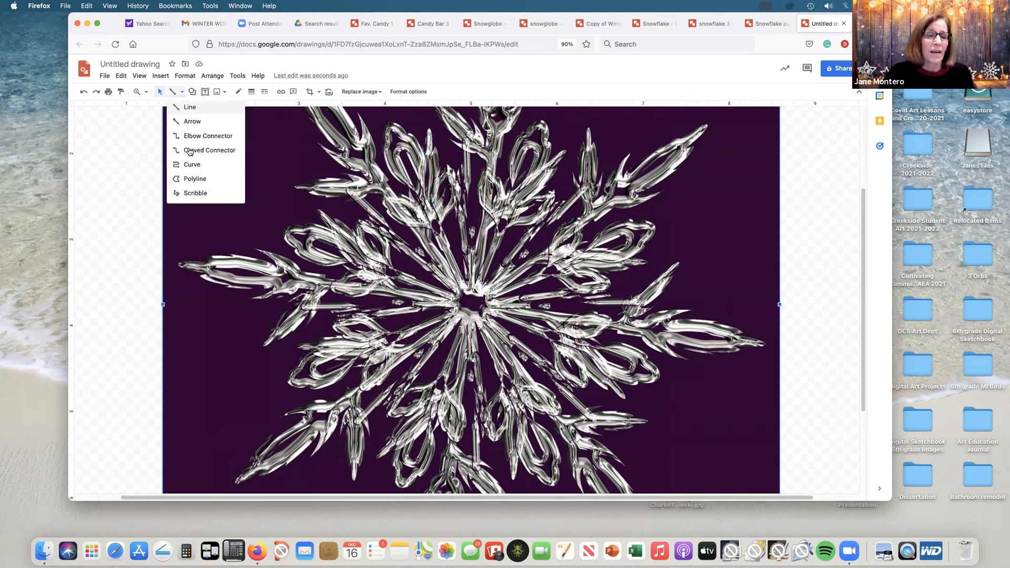
{"action": "left_click", "coordinate": [190, 179]}
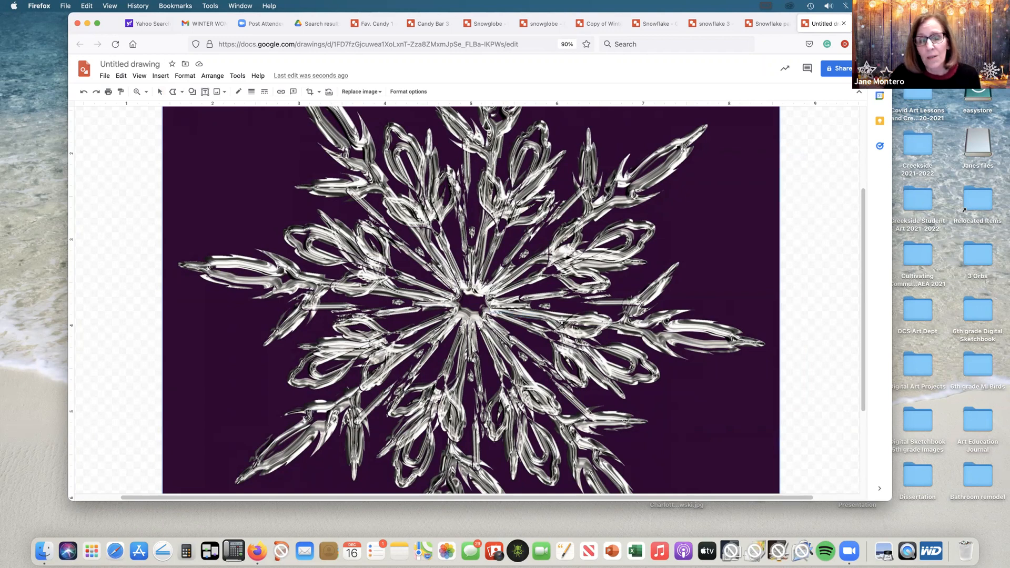
{"action": "left_click", "coordinate": [489, 302]}
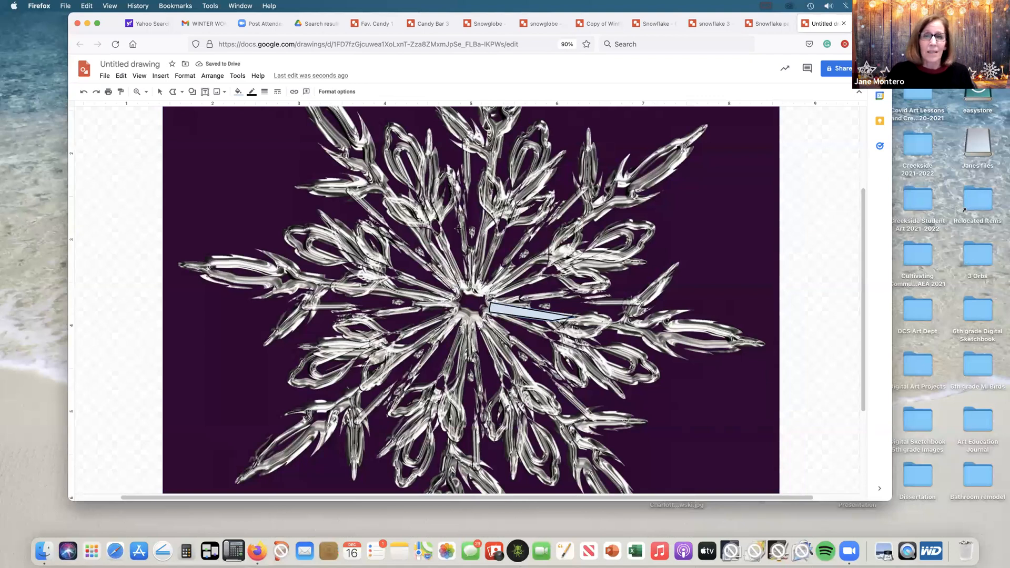
Step: Make the traced sliver's outline transparent and fill it with solid dark red
{"action": "left_click", "coordinate": [252, 93]}
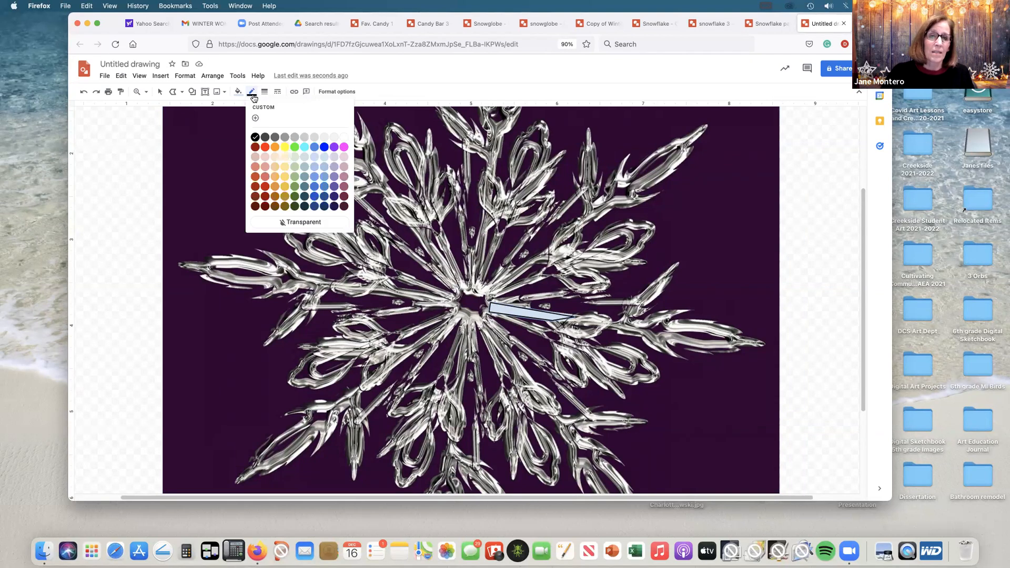
{"action": "left_click", "coordinate": [314, 221]}
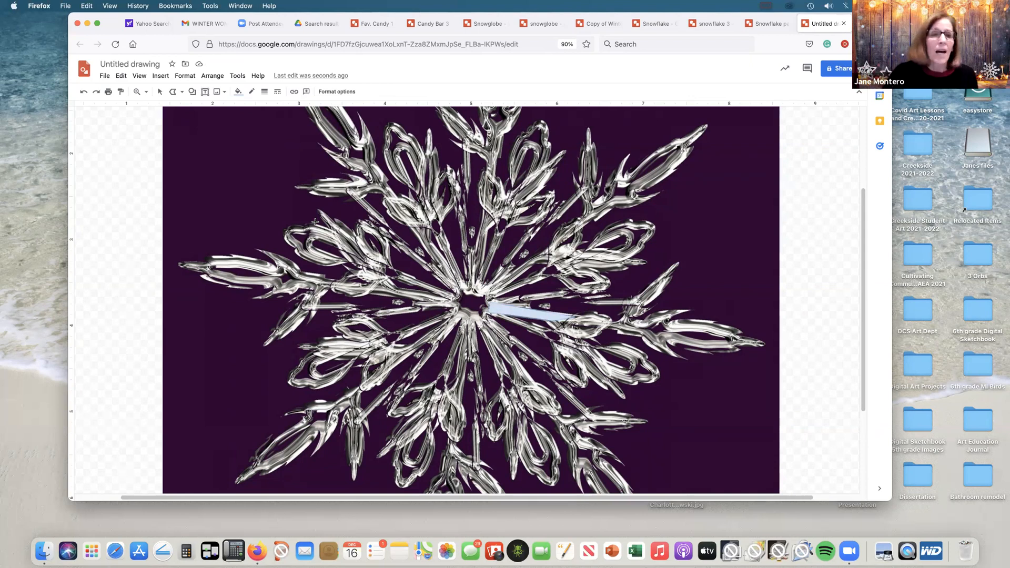
{"action": "left_click", "coordinate": [161, 93]}
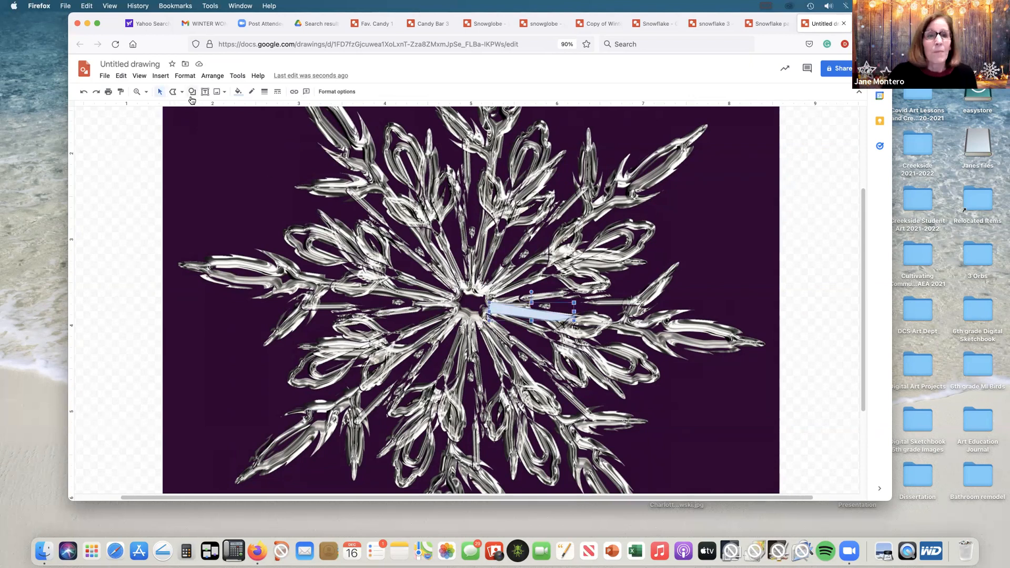
{"action": "left_click", "coordinate": [239, 92]}
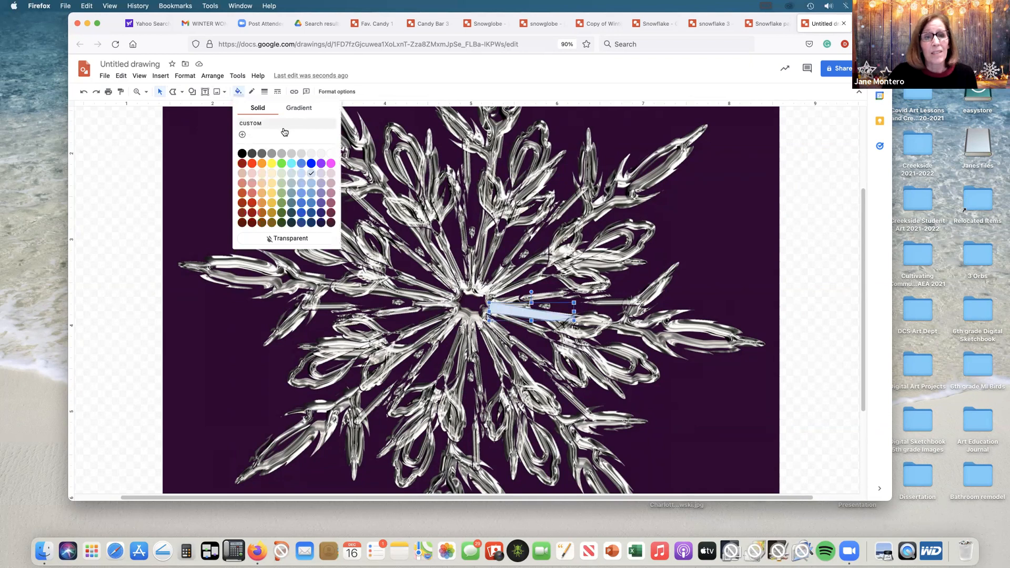
{"action": "left_click", "coordinate": [303, 205]}
{"action": "left_click", "coordinate": [240, 93]}
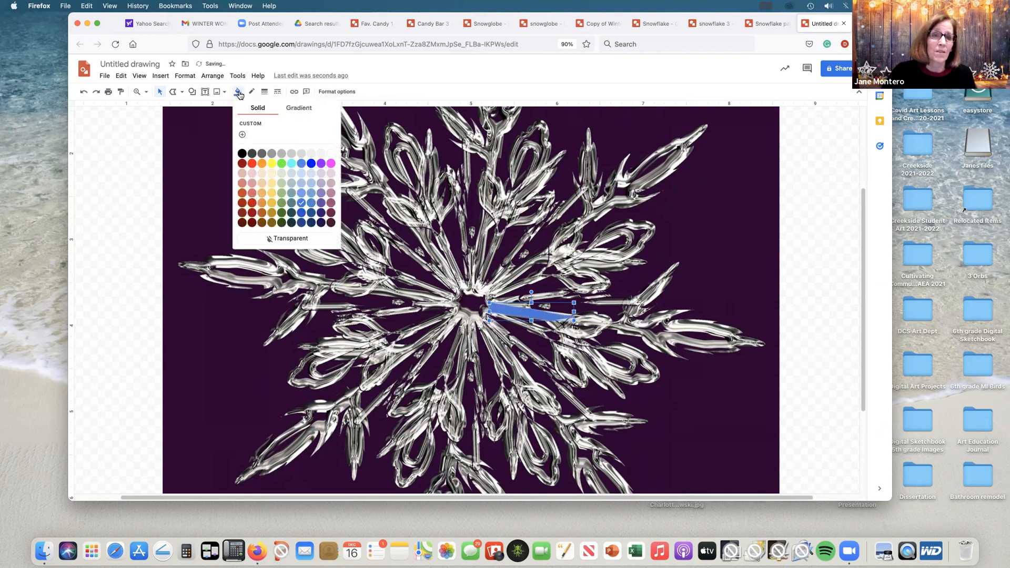
{"action": "left_click", "coordinate": [252, 204]}
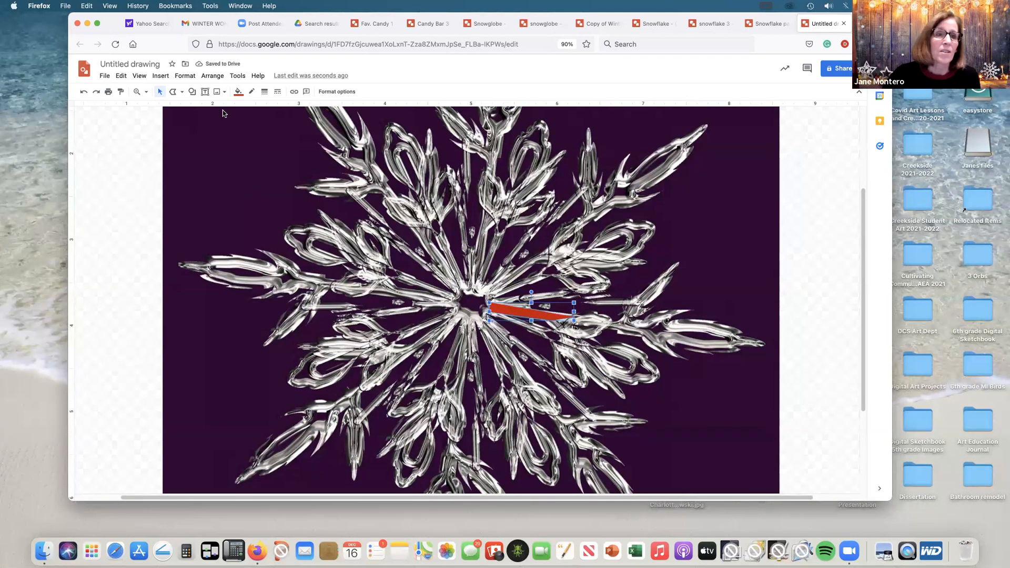
Step: Trace a second closed polyline sliver just below the red one, running from the snowflake's centre toward the lower right
{"action": "left_click", "coordinate": [618, 270]}
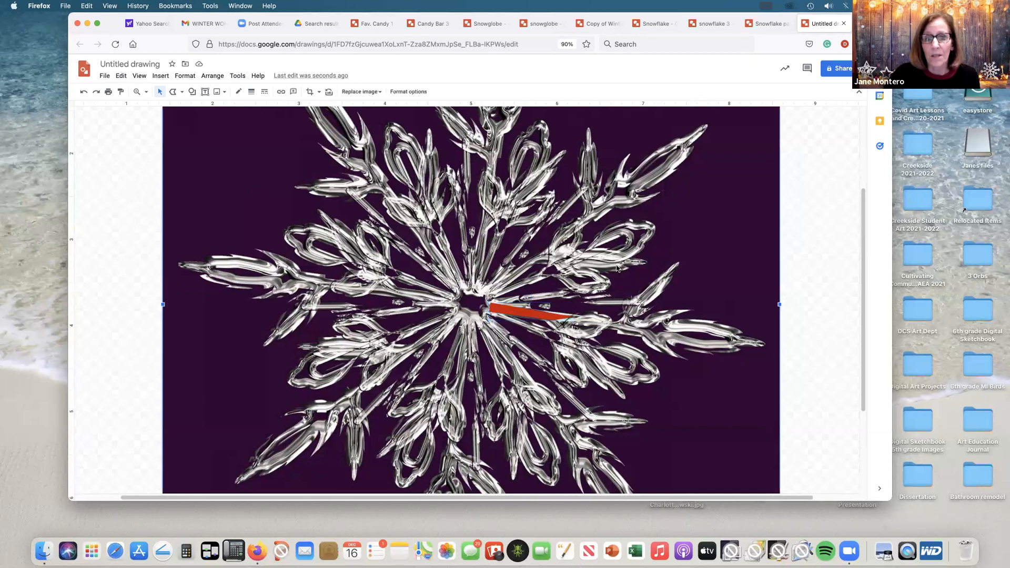
{"action": "left_click", "coordinate": [182, 91]}
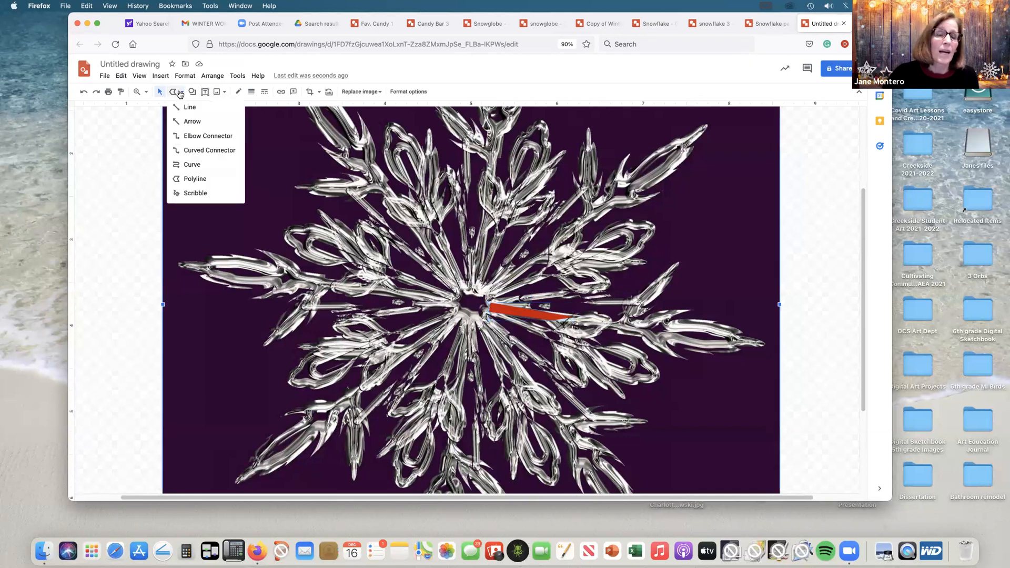
{"action": "left_click", "coordinate": [194, 179]}
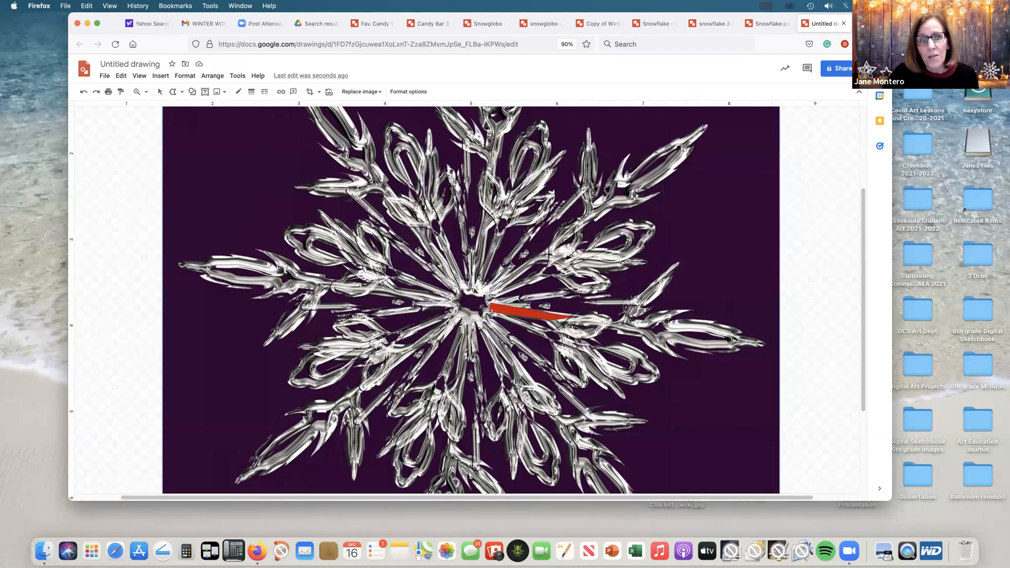
{"action": "left_click", "coordinate": [557, 335]}
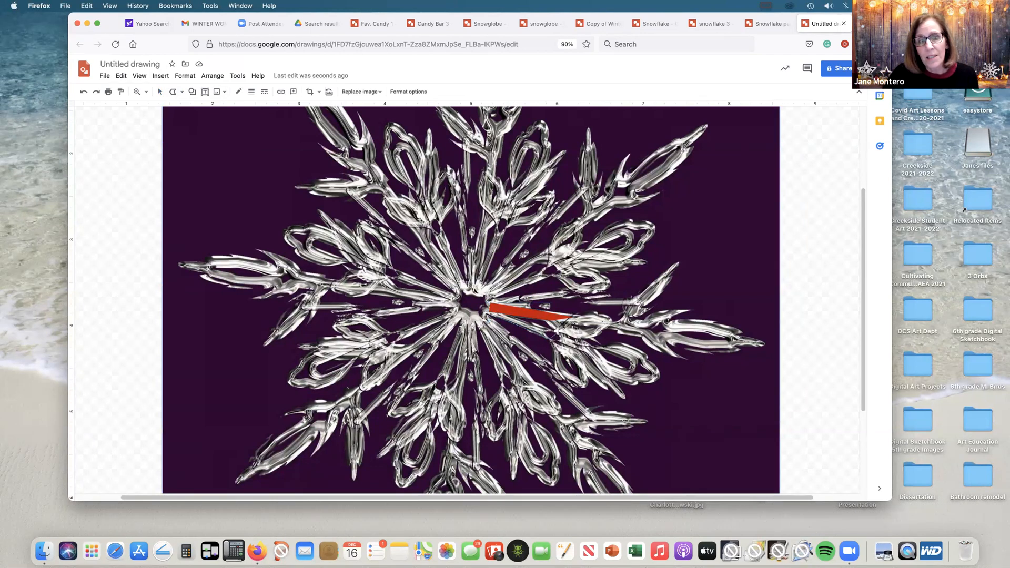
{"action": "left_click", "coordinate": [488, 313]}
Step: Give the second sliver a transparent outline and the same dark red fill as the first
{"action": "left_click", "coordinate": [255, 94]}
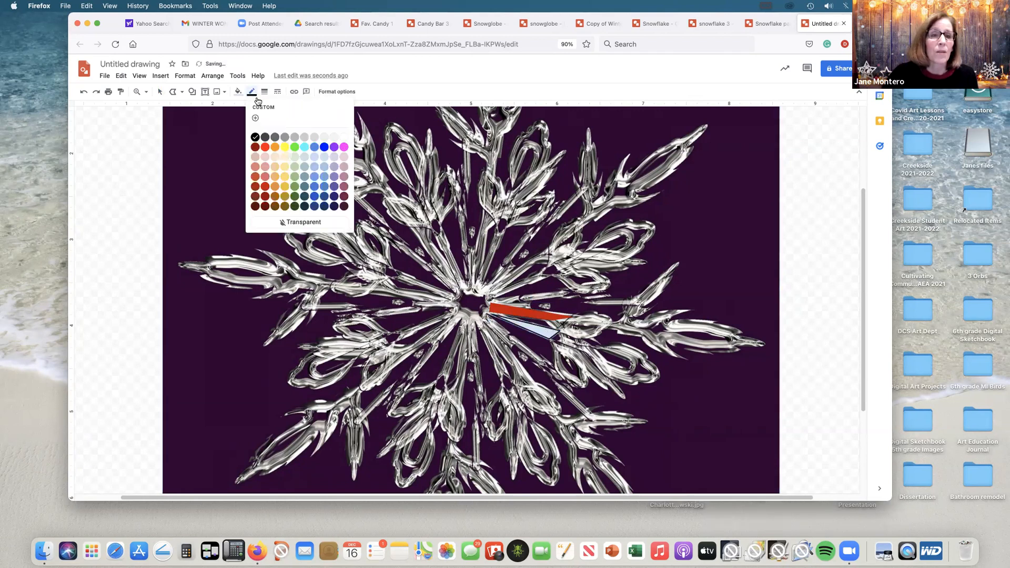
{"action": "left_click", "coordinate": [303, 222]}
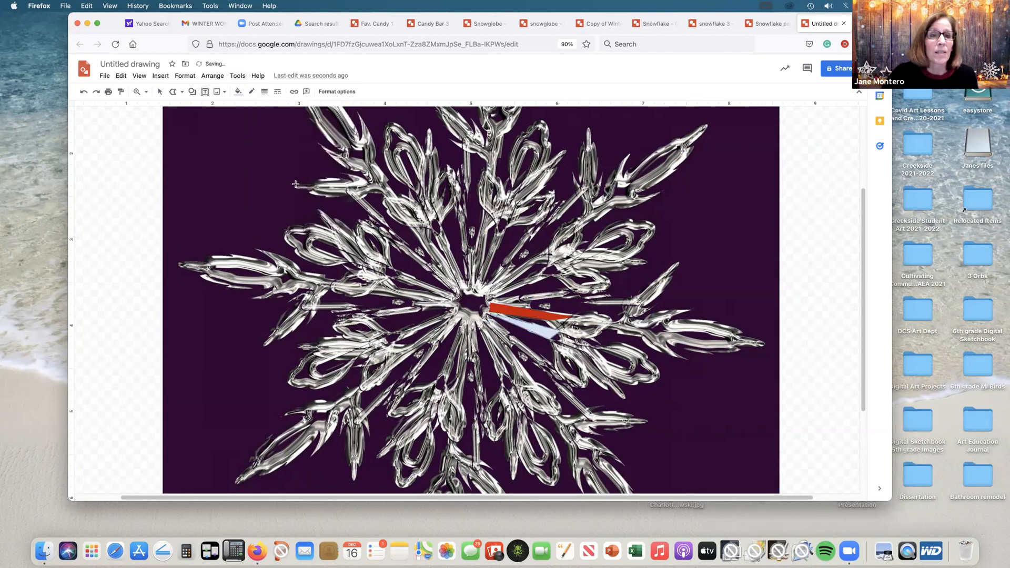
{"action": "left_click", "coordinate": [239, 92]}
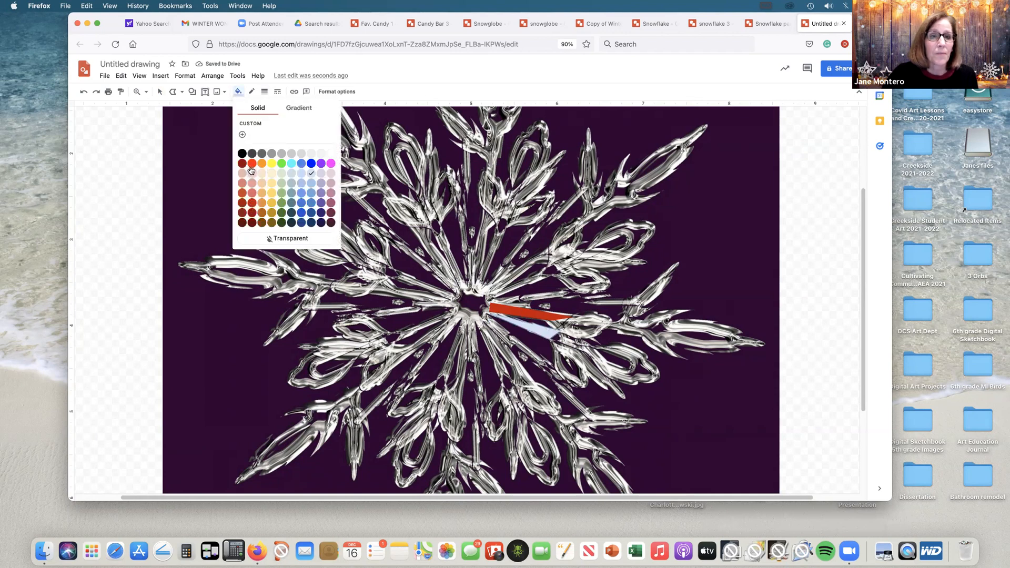
{"action": "left_click", "coordinate": [252, 203]}
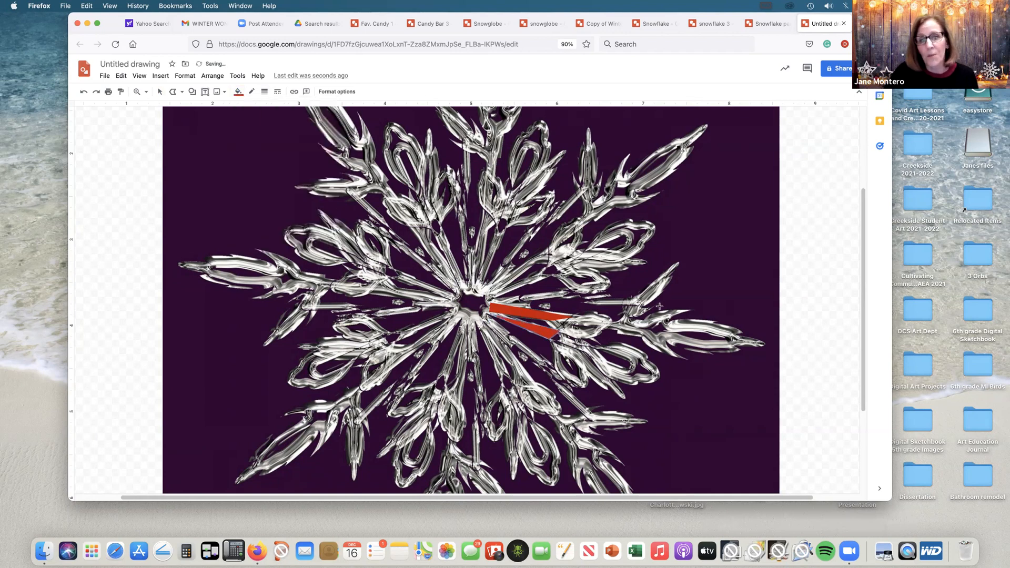
Step: Trace the forked spike pointing up and right from the snowflake's right arm as a closed dark red polyline shape
{"action": "left_click", "coordinate": [658, 275]}
{"action": "left_click", "coordinate": [679, 263]}
{"action": "left_click", "coordinate": [668, 287]}
{"action": "left_click", "coordinate": [639, 309]}
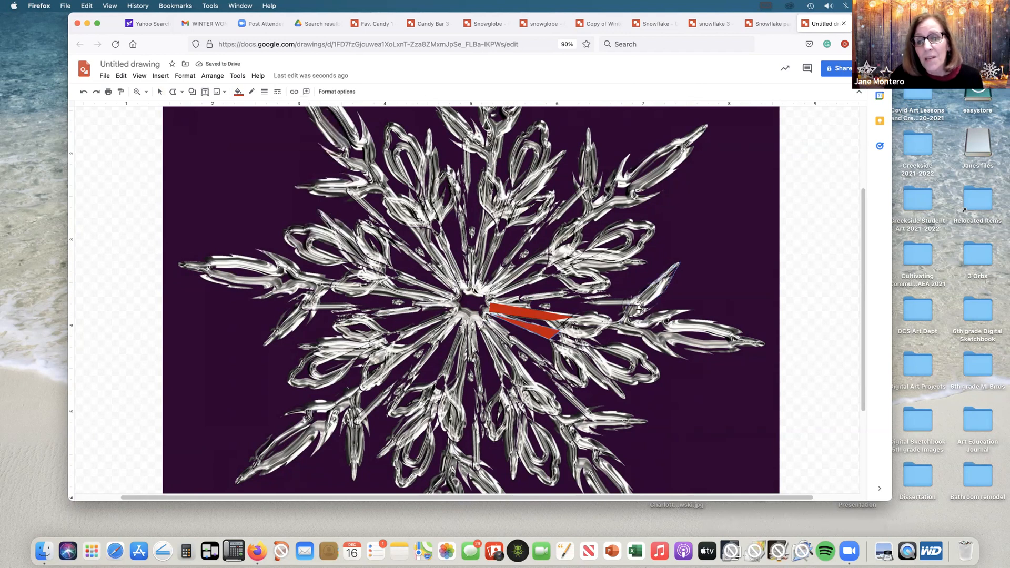
{"action": "left_click", "coordinate": [656, 306]}
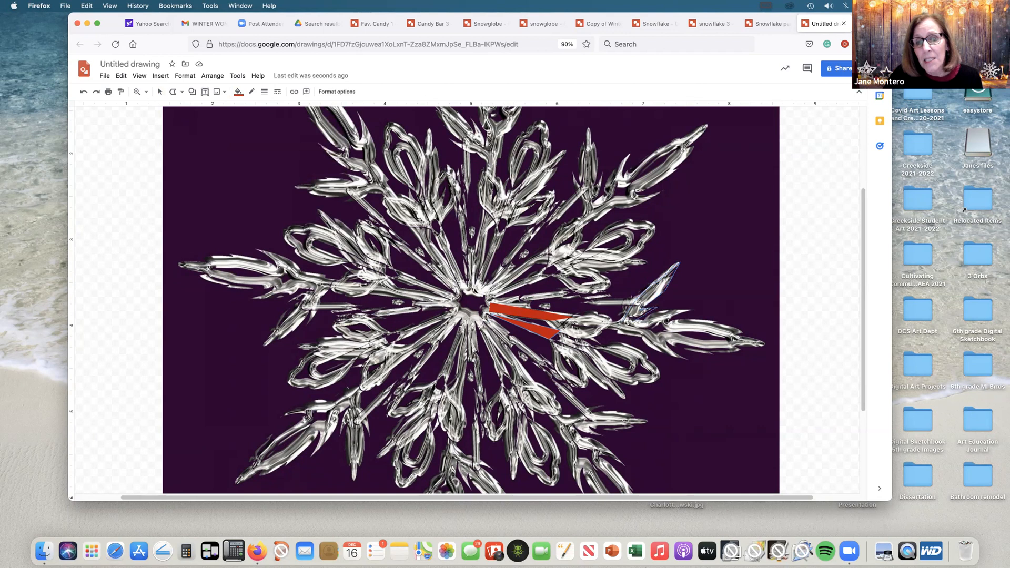
{"action": "left_click", "coordinate": [623, 317]}
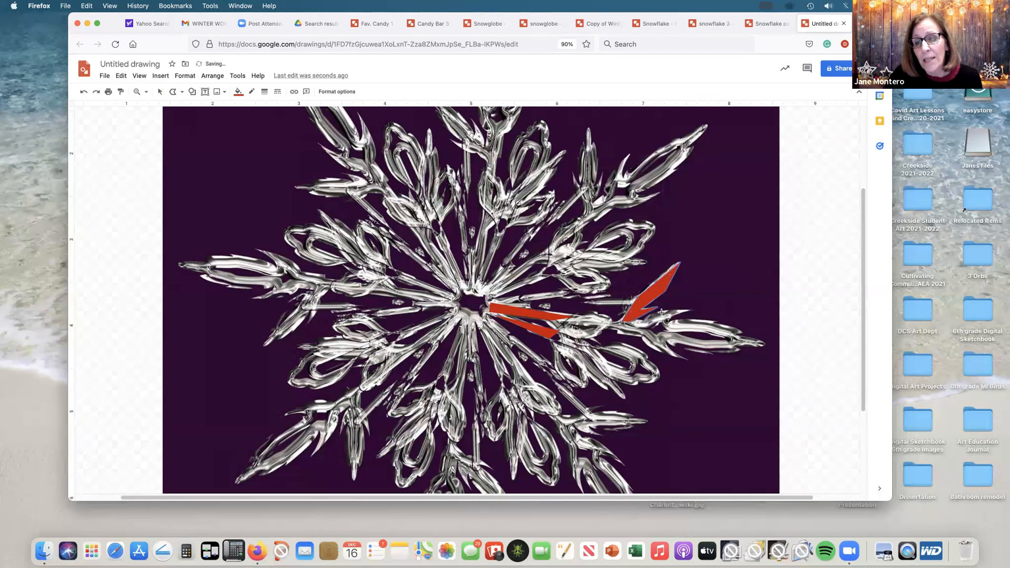
Step: Trace the two thin barbs above and below the right arm, before its tip, as closed dark red polyline shapes
{"action": "left_click", "coordinate": [698, 310]}
{"action": "left_click", "coordinate": [631, 319]}
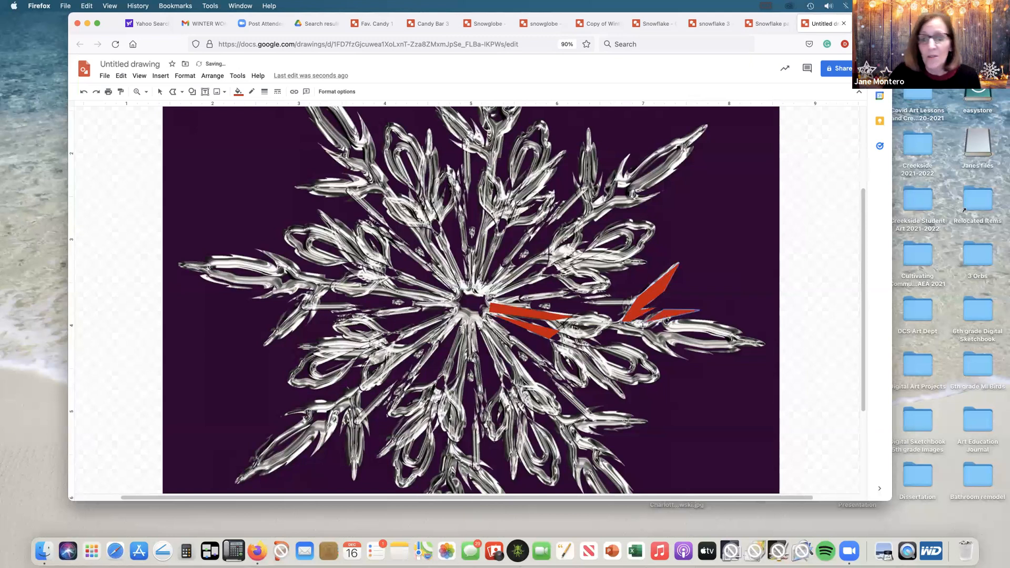
{"action": "left_click", "coordinate": [637, 338]}
{"action": "left_click", "coordinate": [662, 354]}
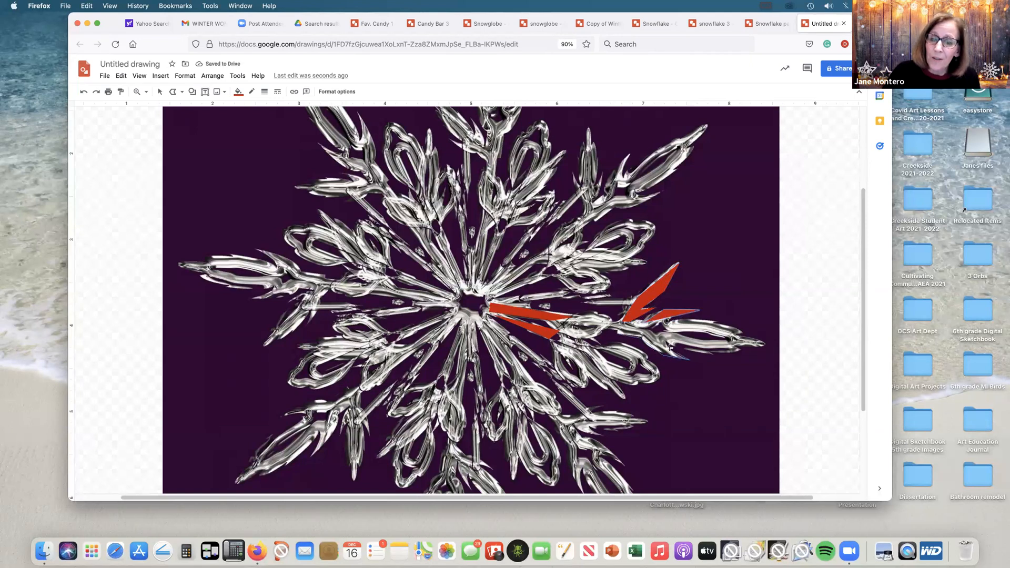
{"action": "left_click", "coordinate": [620, 330]}
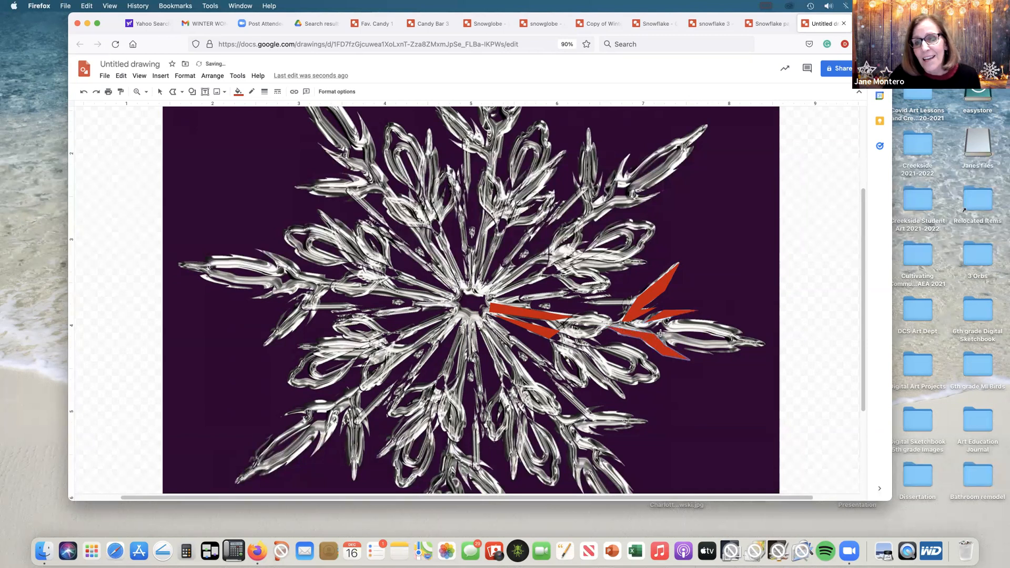
Step: Trace the lower and upper halves of the right arm's pointed tip as two closed dark red polyline shapes
{"action": "left_click", "coordinate": [732, 341]}
{"action": "left_click", "coordinate": [766, 345]}
{"action": "left_click", "coordinate": [667, 328]}
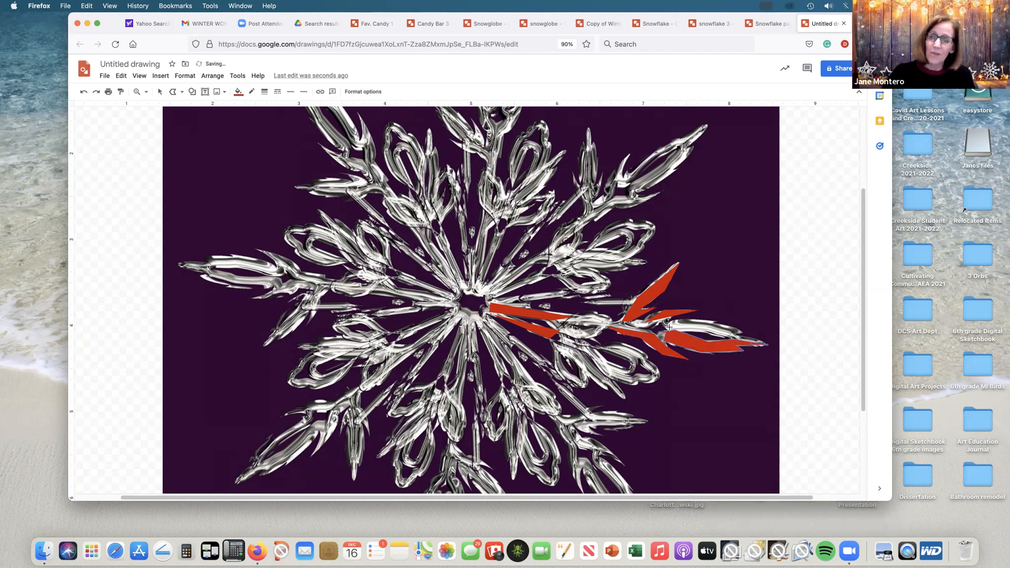
{"action": "left_click", "coordinate": [663, 327]}
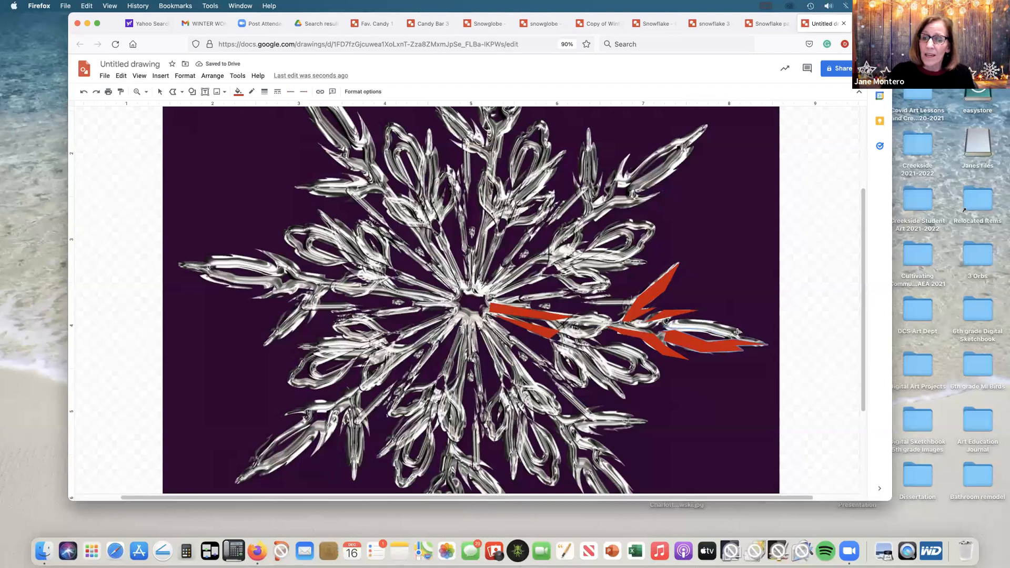
{"action": "double_click", "coordinate": [671, 320]}
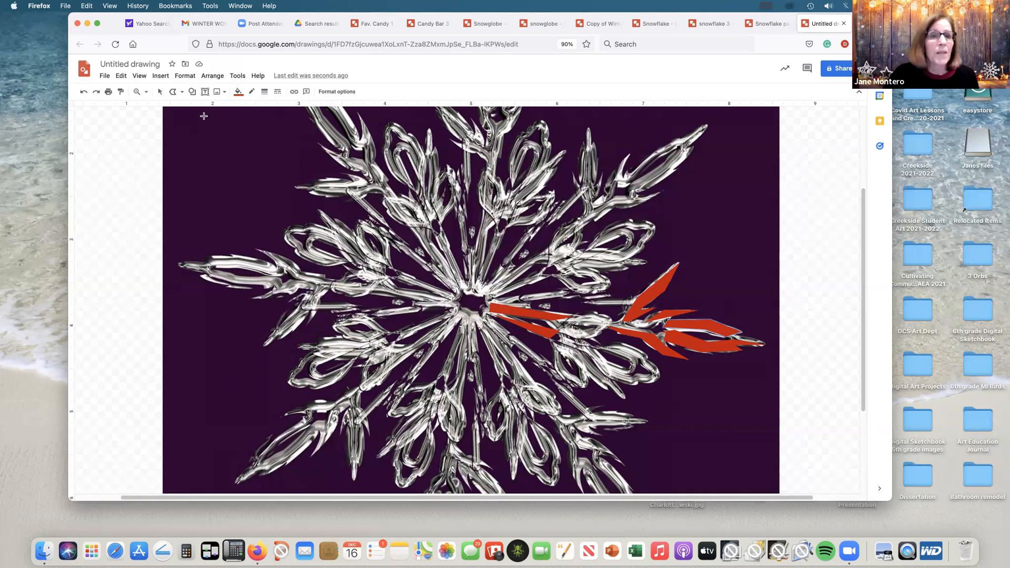
Step: With the Curve tool, trace three rounded dark red petals, two below and one above the inner end of the right arm
{"action": "left_click", "coordinate": [182, 92]}
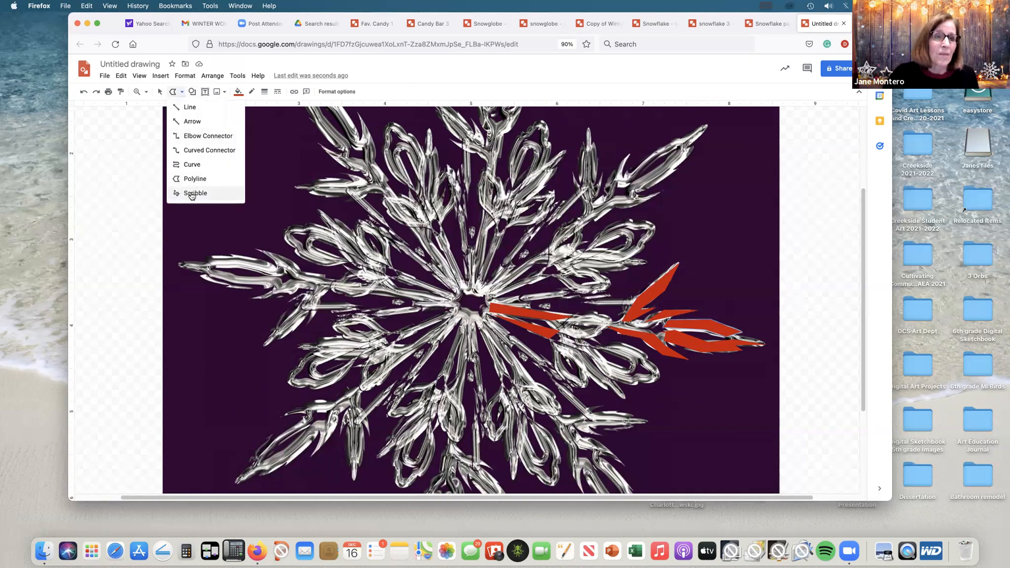
{"action": "left_click", "coordinate": [191, 164]}
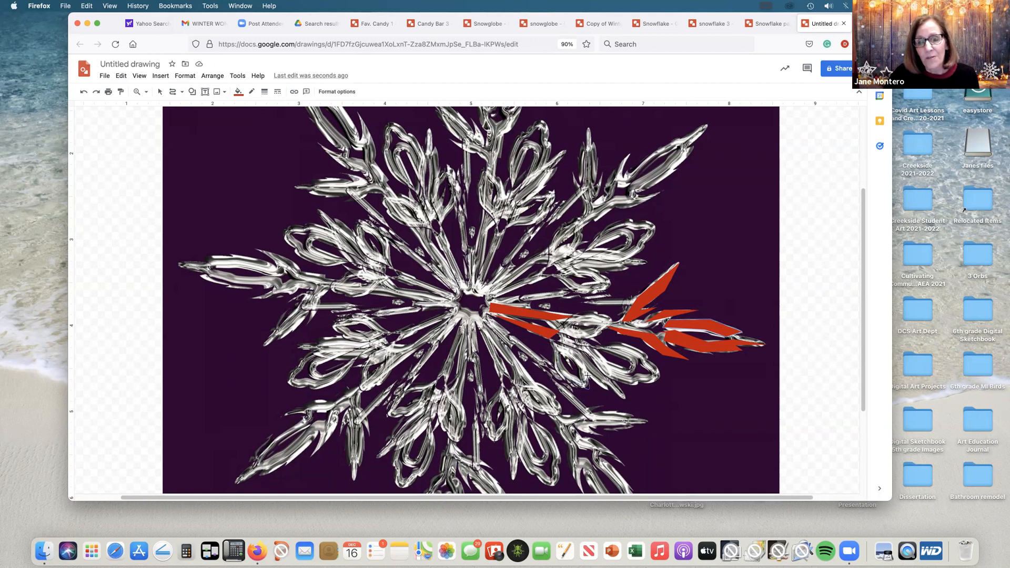
{"action": "left_click", "coordinate": [550, 344]}
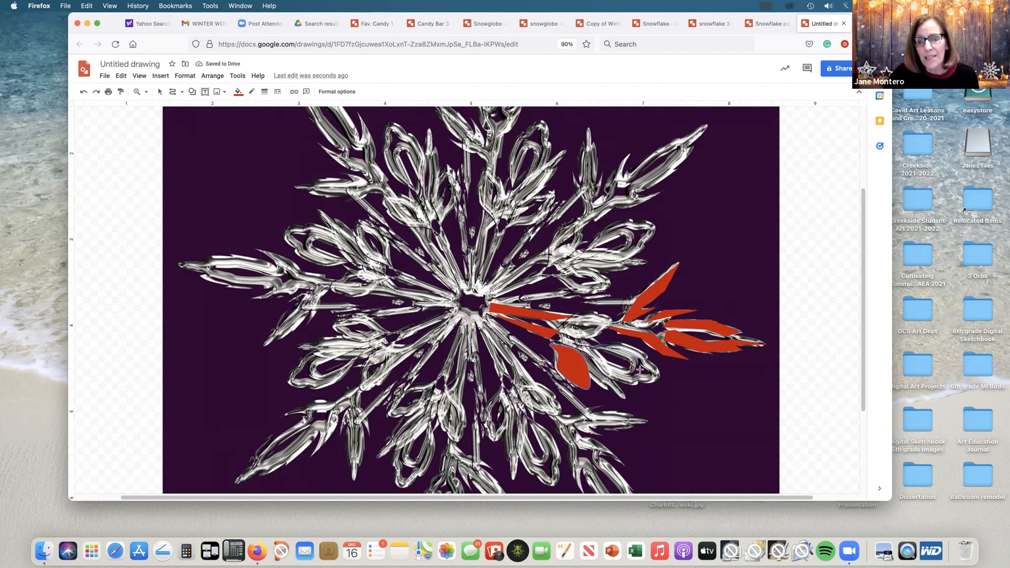
{"action": "left_click", "coordinate": [586, 342]}
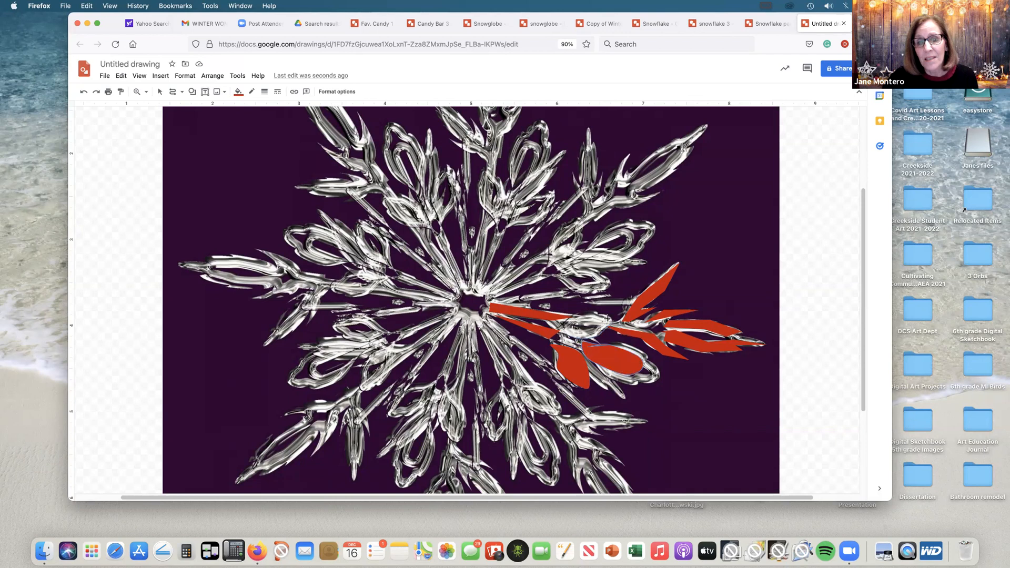
{"action": "left_click", "coordinate": [561, 331]}
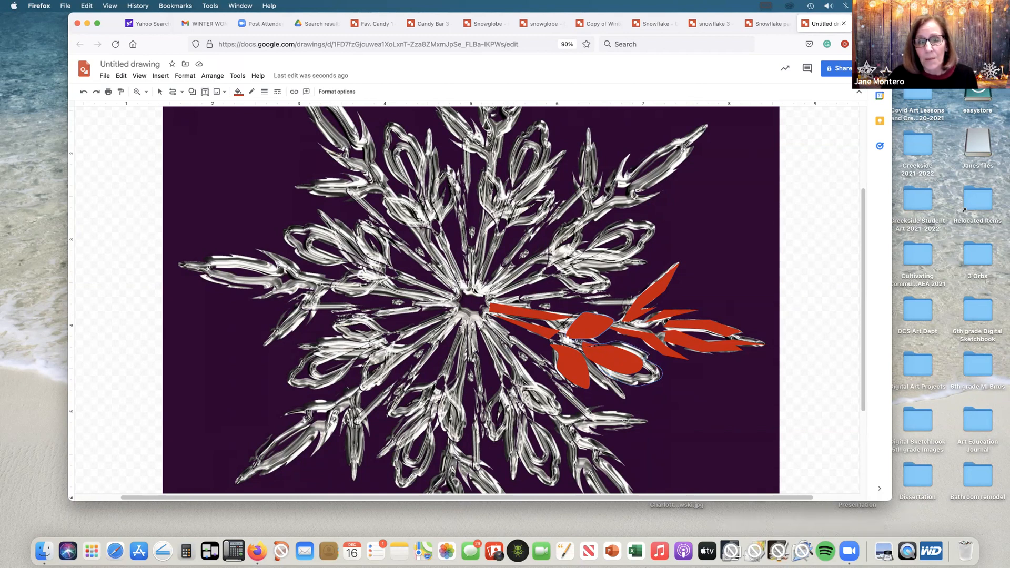
Step: Trace a larger curved petal over the lower right petal and fill it with a darker red
{"action": "left_click", "coordinate": [616, 378]}
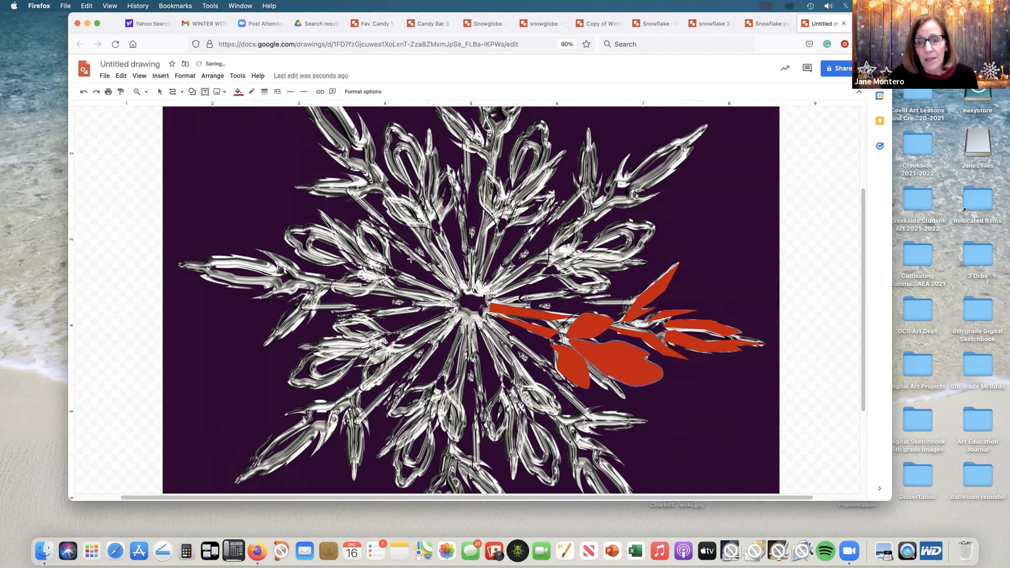
{"action": "left_click", "coordinate": [239, 91]}
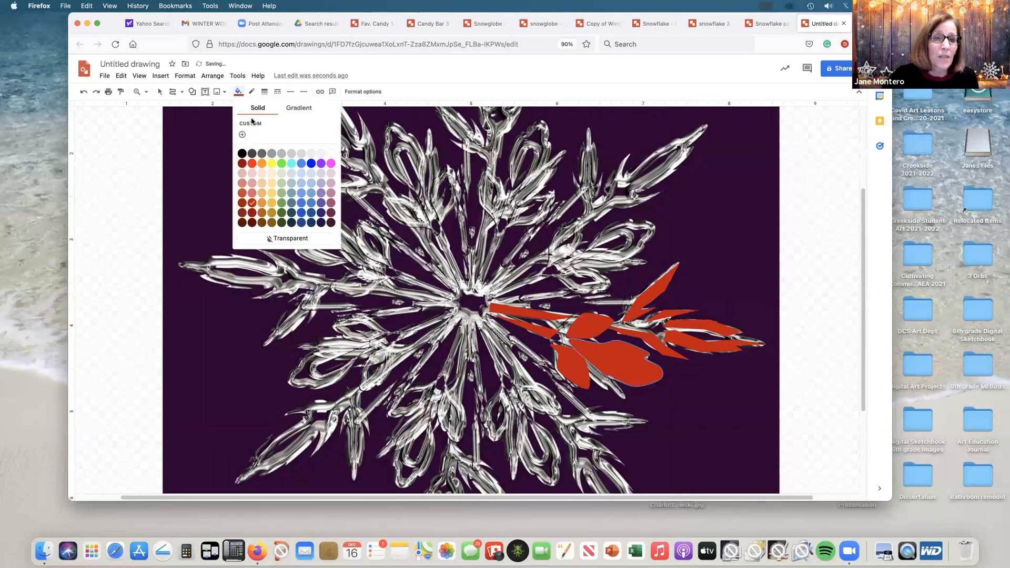
{"action": "left_click", "coordinate": [252, 213]}
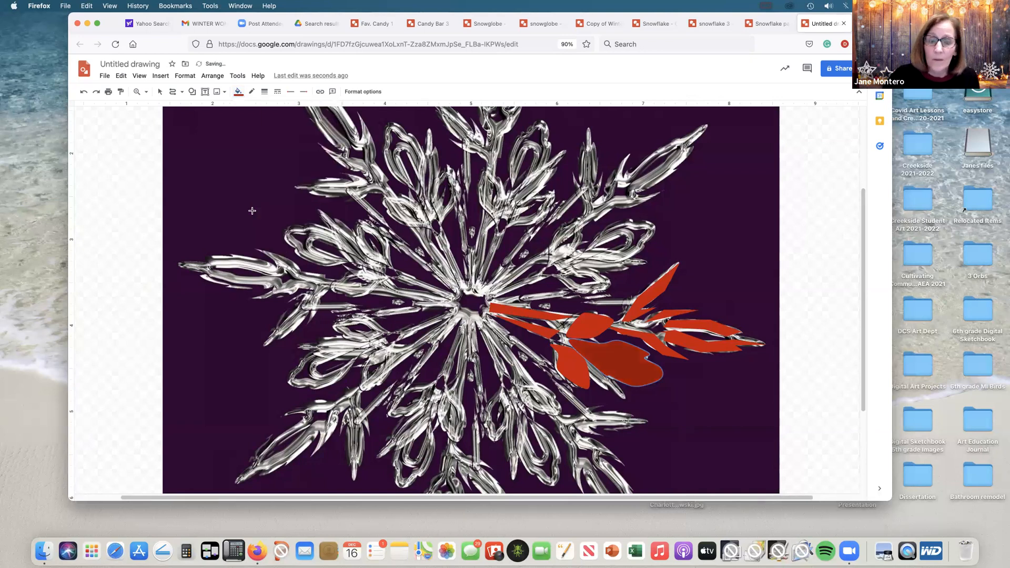
Step: Send the darker petal to the back, and send the snowflake photo to the back behind it
{"action": "left_click", "coordinate": [213, 76]}
{"action": "mouse_move", "coordinate": [220, 91]}
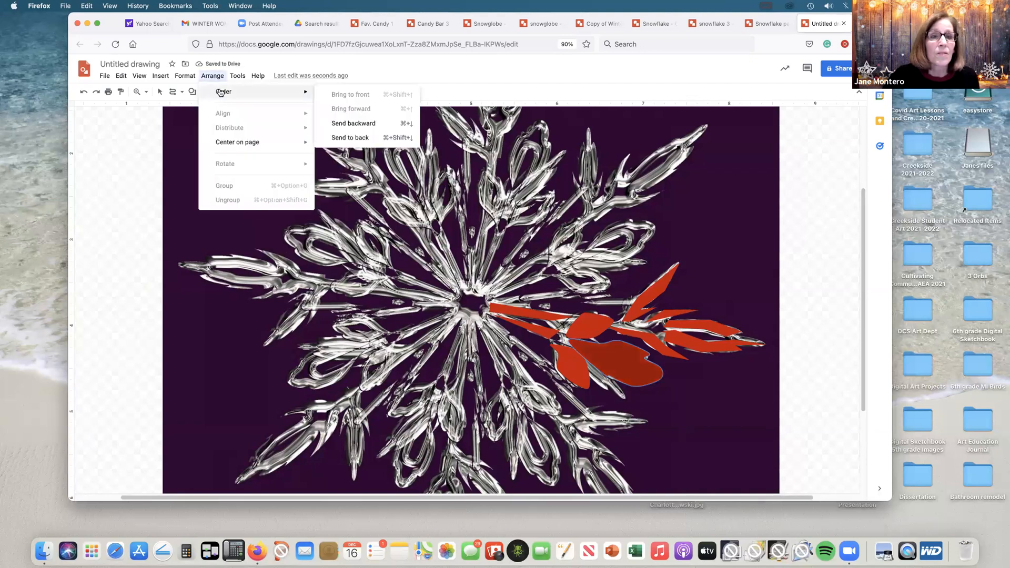
{"action": "left_click", "coordinate": [335, 138]}
{"action": "left_click", "coordinate": [175, 114]}
{"action": "left_click", "coordinate": [212, 75]}
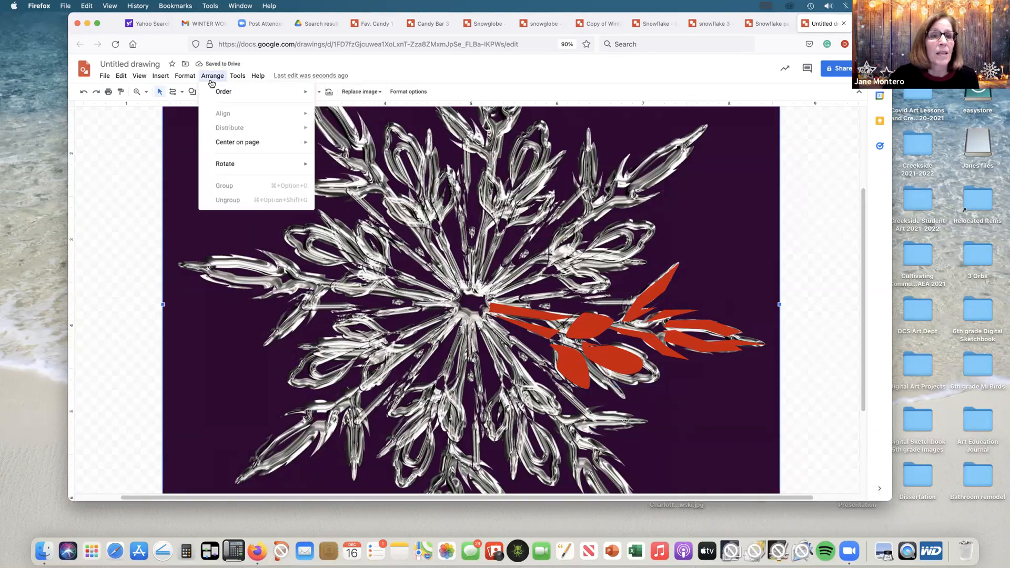
{"action": "mouse_move", "coordinate": [216, 92]}
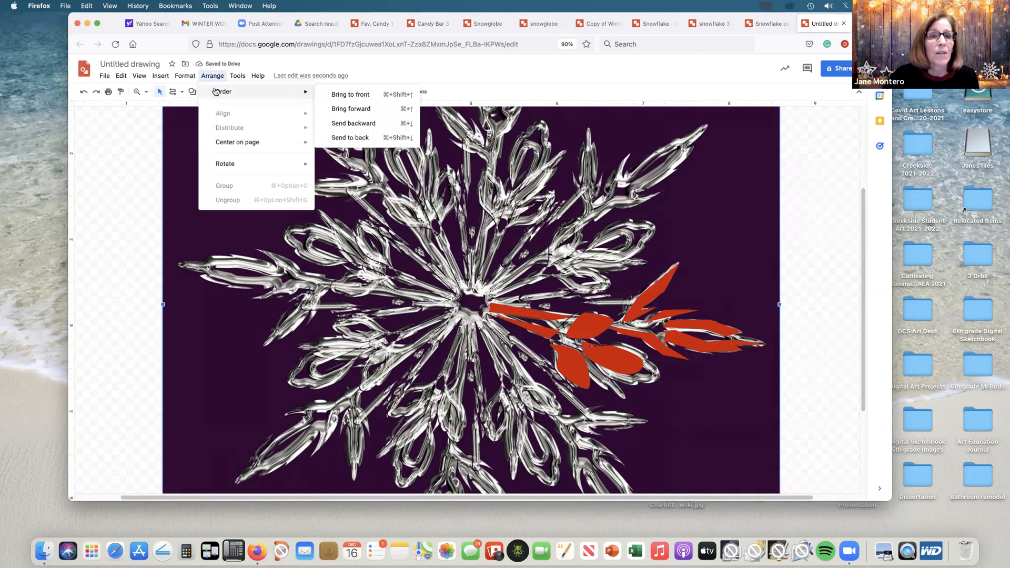
{"action": "left_click", "coordinate": [339, 137]}
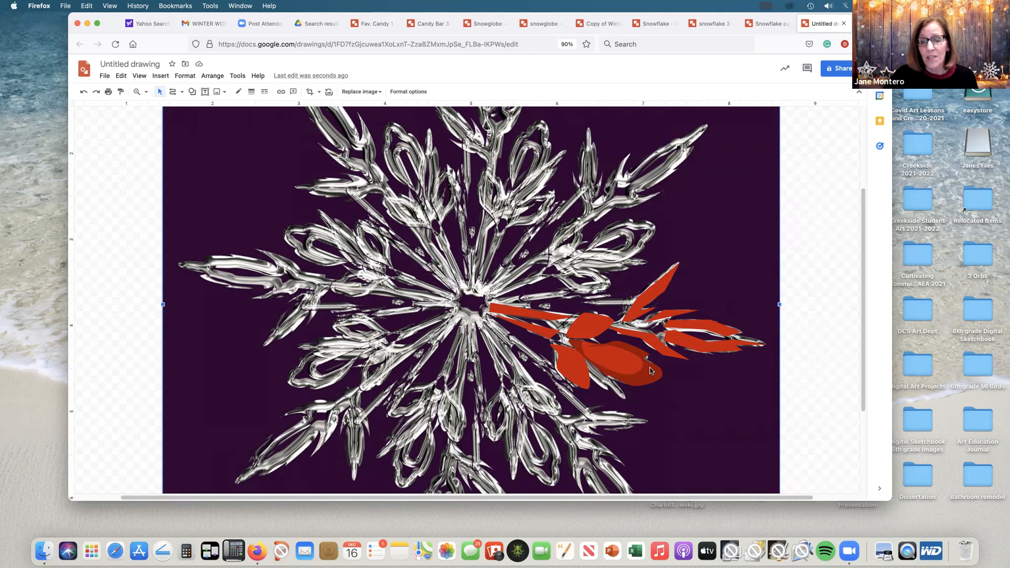
Step: Remove the larger darker red petal from behind the lower right petal
{"action": "left_click", "coordinate": [618, 342]}
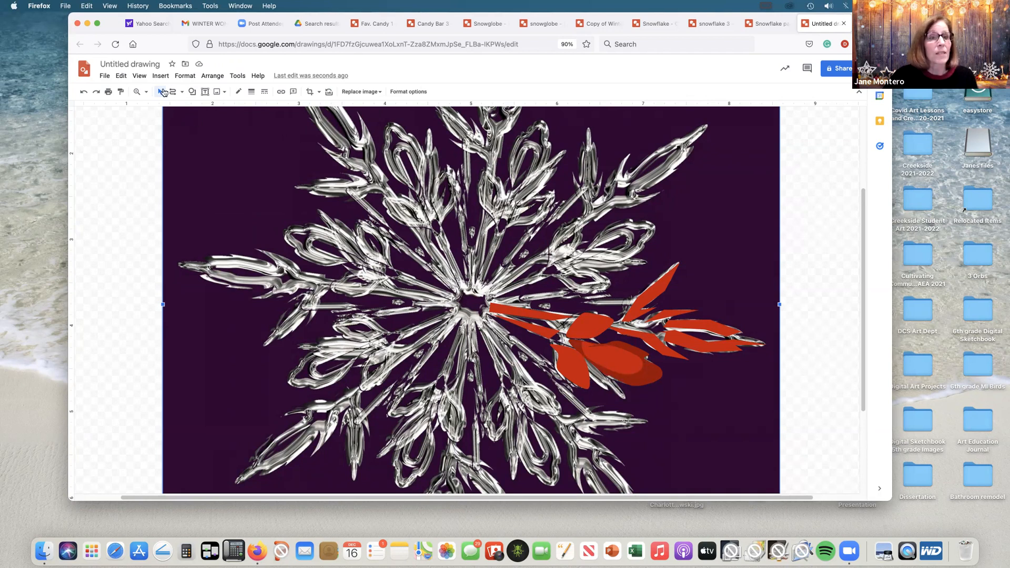
{"action": "left_click", "coordinate": [160, 92]}
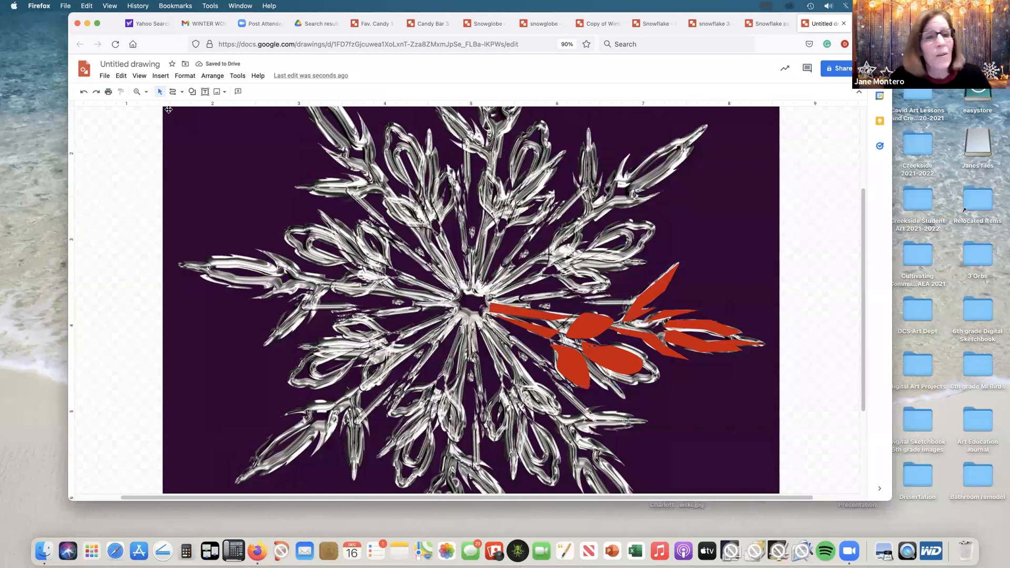
Step: Trace the thin horizontal sliver just inward of the right arm's upper spike as a closed polyline shape
{"action": "left_click", "coordinate": [181, 92]}
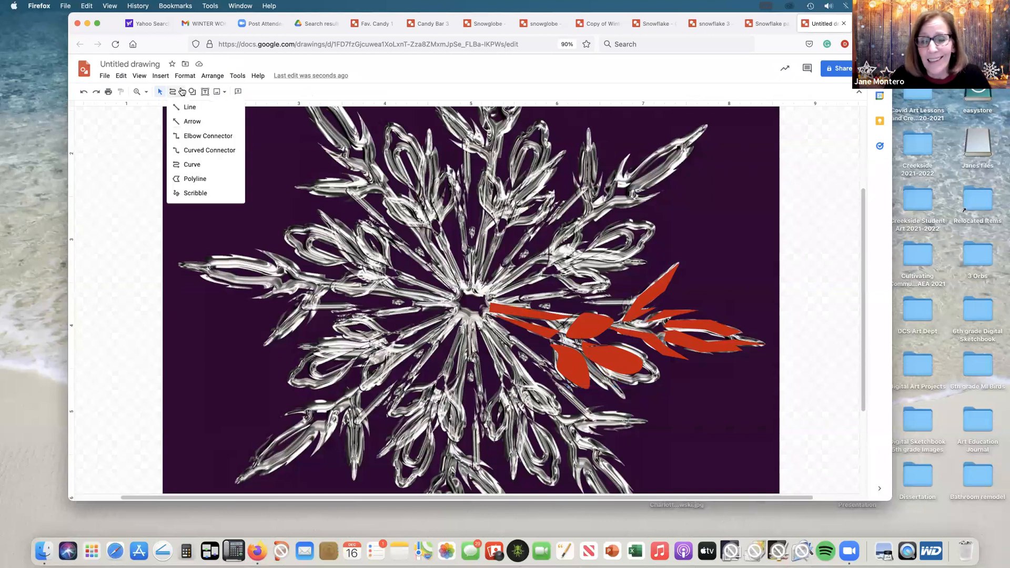
{"action": "left_click", "coordinate": [192, 178]}
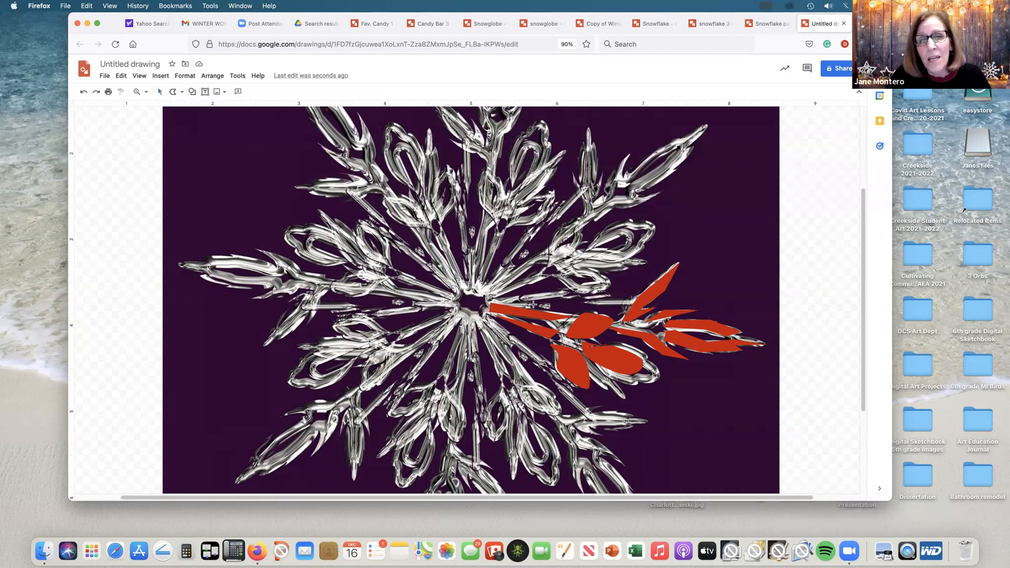
{"action": "left_click", "coordinate": [579, 302]}
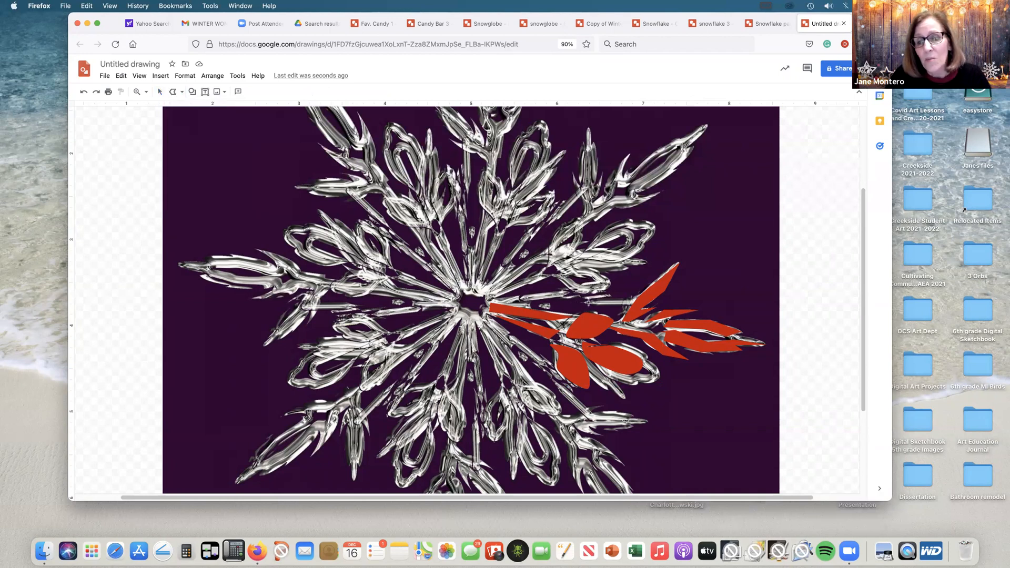
{"action": "left_click", "coordinate": [630, 299]}
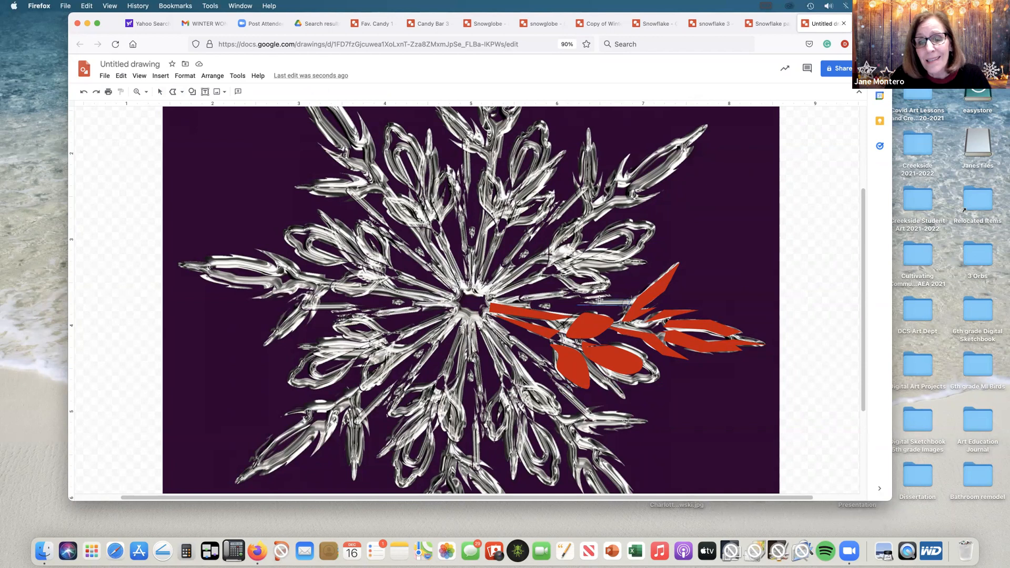
{"action": "left_click", "coordinate": [579, 304]}
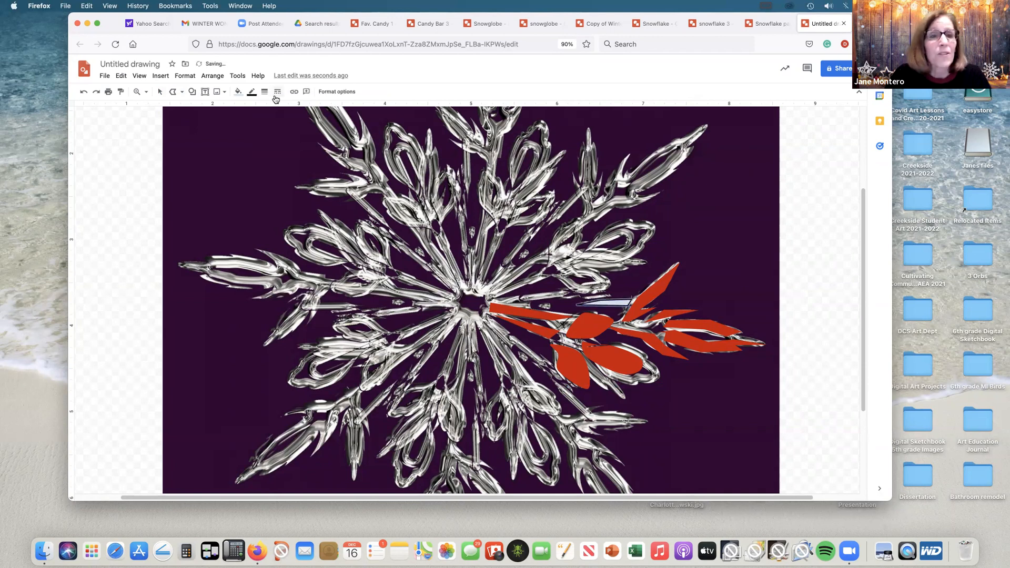
Step: Give the thin sliver a transparent outline and the same dark red solid fill as the other shapes
{"action": "left_click", "coordinate": [252, 92]}
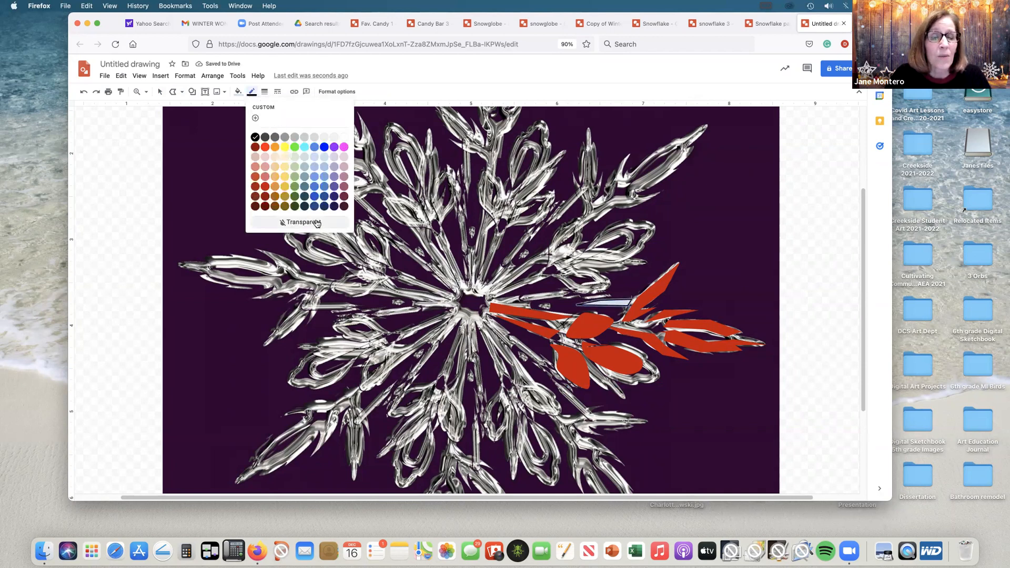
{"action": "left_click", "coordinate": [292, 222]}
{"action": "left_click", "coordinate": [237, 92]}
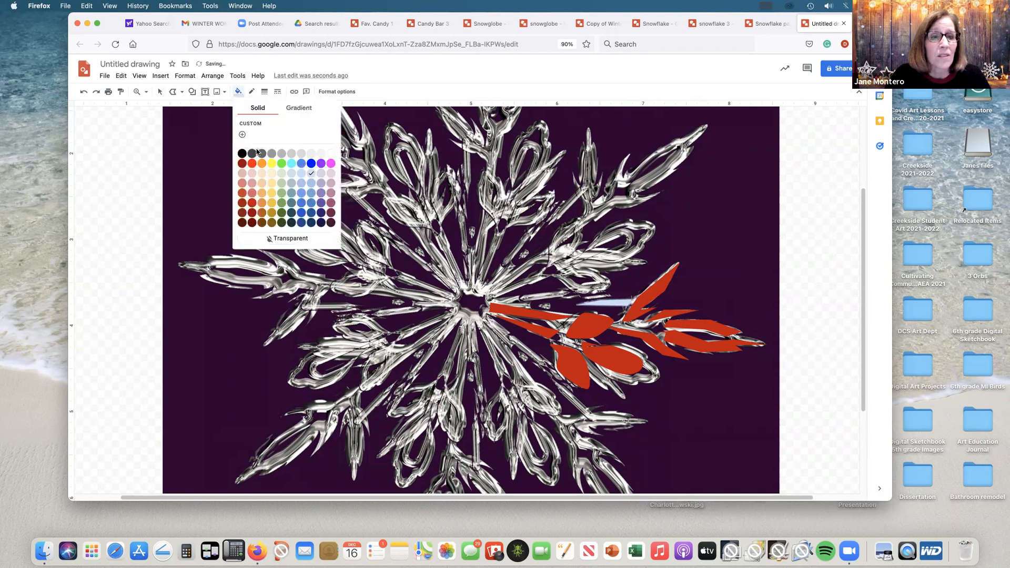
{"action": "left_click", "coordinate": [252, 200]}
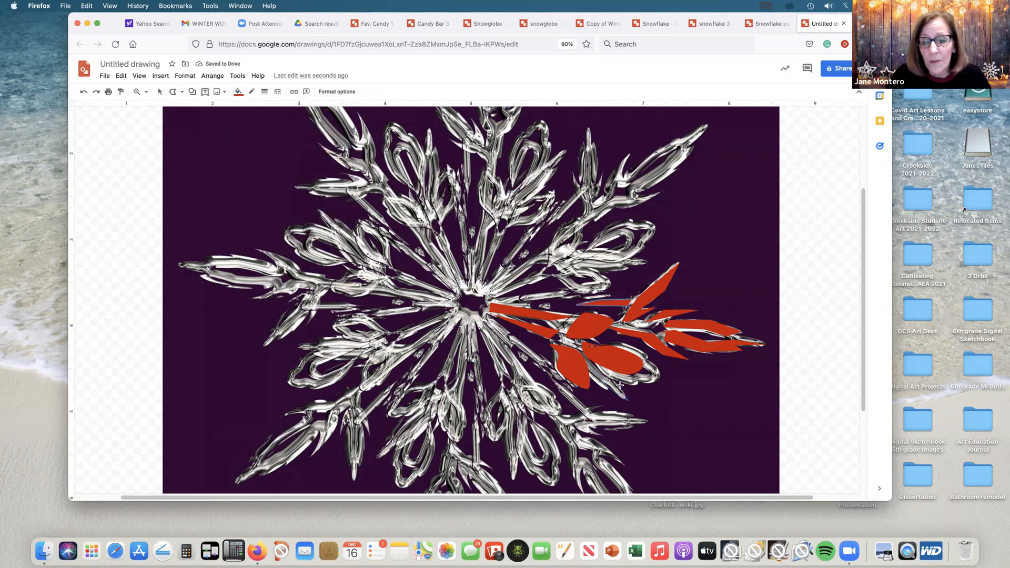
Step: Trace two more dark red polyline slivers, one below the lower petals and one extending right from the centre above the first sliver
{"action": "double_click", "coordinate": [591, 367]}
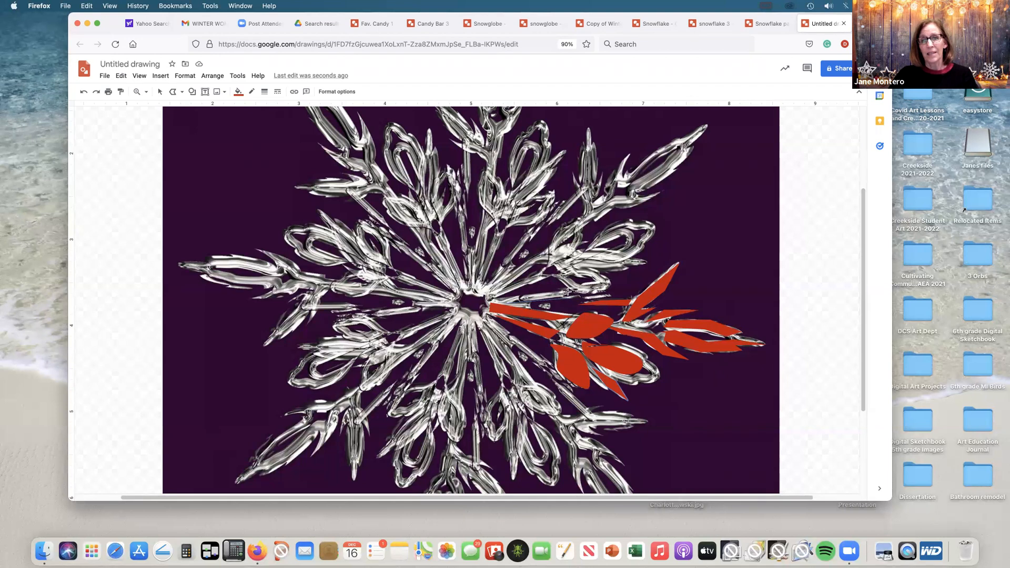
{"action": "left_click", "coordinate": [504, 301]}
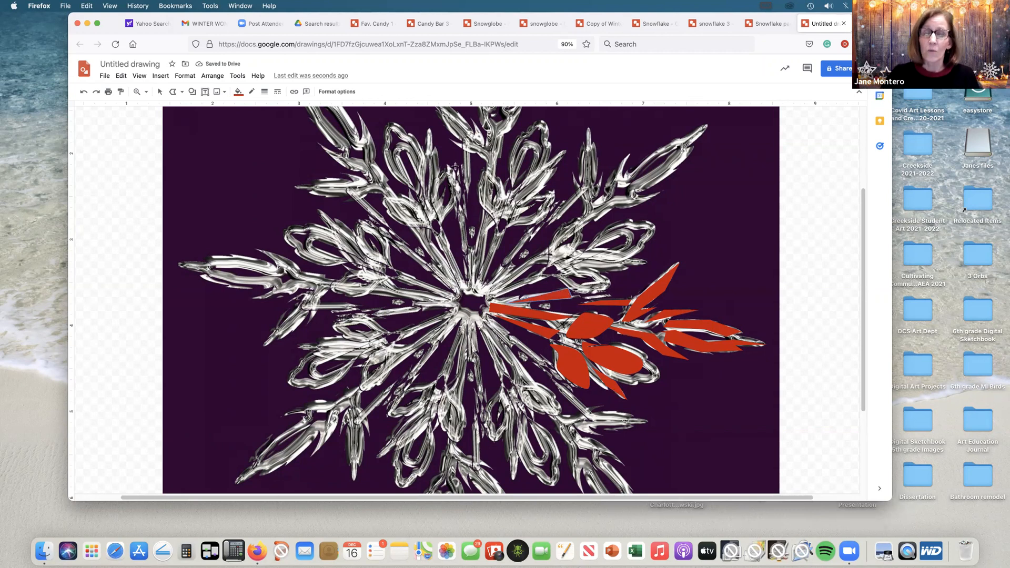
Step: Select the snowflake photo behind the traced shapes and nudge it to the left
{"action": "left_click", "coordinate": [162, 92]}
{"action": "left_click", "coordinate": [821, 158]}
{"action": "left_click", "coordinate": [746, 143]}
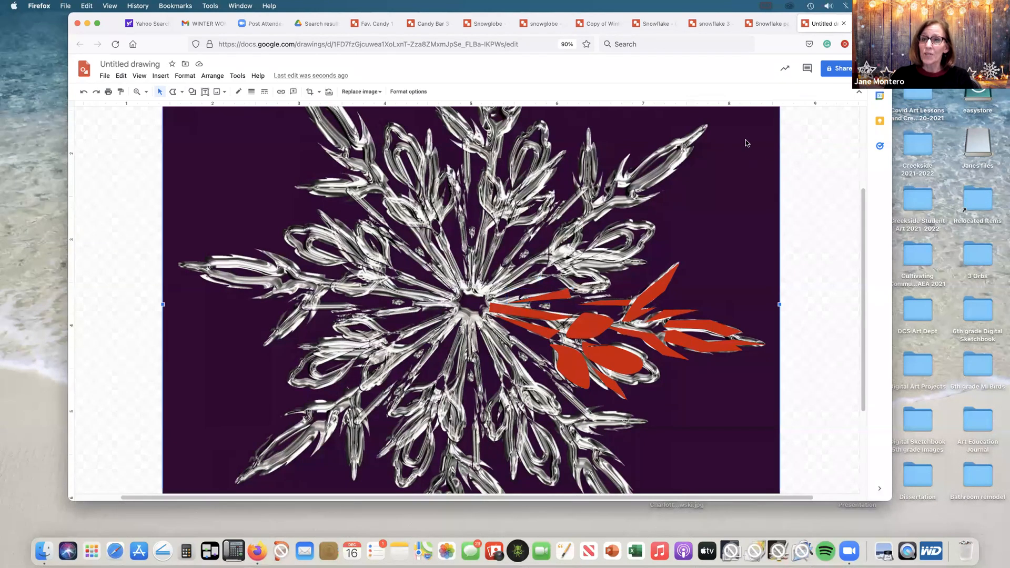
{"action": "key", "text": "Left"}
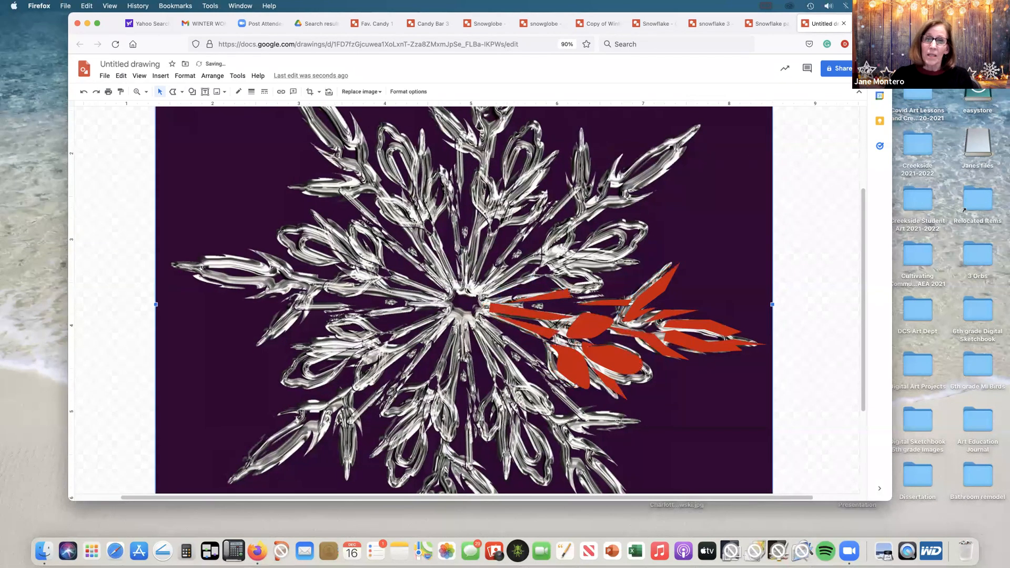
Step: Move the snowflake photo left until it is completely clear of the traced red shapes
{"action": "key", "text": "Left"}
{"action": "key", "text": "Left"}
{"action": "key", "text": "Left"}
{"action": "key", "text": "Left"}
{"action": "key", "text": "Left"}
{"action": "key", "text": "Left"}
{"action": "key", "text": "Left"}
{"action": "key", "text": "Left"}
{"action": "key", "text": "Left"}
{"action": "key", "text": "Left"}
{"action": "key", "text": "Left"}
{"action": "key", "text": "Left"}
{"action": "key", "text": "Left"}
{"action": "key", "text": "Left"}
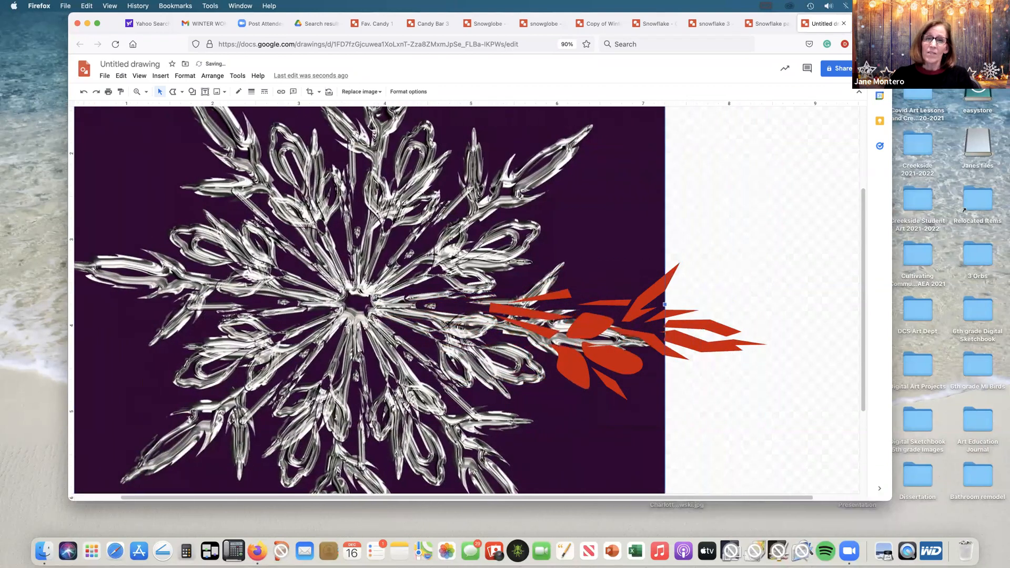
{"action": "key", "text": "Left"}
{"action": "key", "text": "Left"}
{"action": "key", "text": "Left"}
{"action": "key", "text": "Left"}
{"action": "key", "text": "Left"}
{"action": "key", "text": "Left"}
{"action": "key", "text": "Left"}
{"action": "key", "text": "Left"}
{"action": "key", "text": "Left"}
{"action": "key", "text": "Left"}
{"action": "key", "text": "Left"}
{"action": "key", "text": "Left"}
{"action": "key", "text": "Left"}
{"action": "key", "text": "Left"}
{"action": "key", "text": "Left"}
{"action": "key", "text": "Left"}
{"action": "key", "text": "Left"}
{"action": "key", "text": "Left"}
{"action": "key", "text": "Left"}
{"action": "key", "text": "Left"}
{"action": "key", "text": "Left"}
{"action": "key", "text": "Left"}
{"action": "key", "text": "Left"}
{"action": "key", "text": "Left"}
{"action": "key", "text": "Left"}
{"action": "key", "text": "Left"}
{"action": "key", "text": "Left"}
{"action": "key", "text": "Left"}
{"action": "key", "text": "Left"}
{"action": "key", "text": "Left"}
{"action": "key", "text": "Left"}
{"action": "key", "text": "Left"}
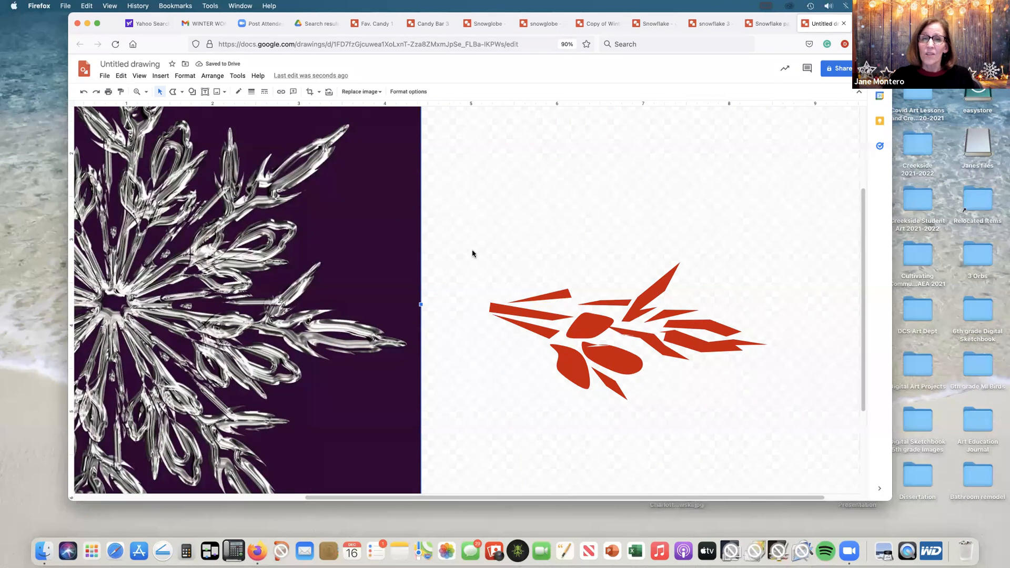
Step: Select all the traced red shapes of the arm and group them into one object
{"action": "left_click_drag", "start_coordinate": [473, 241], "coordinate": [781, 424]}
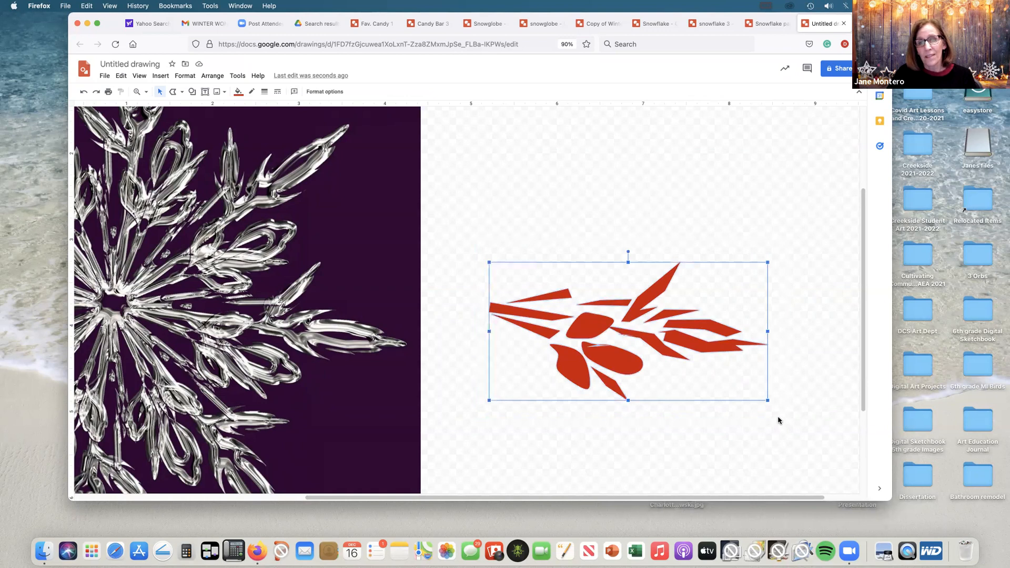
{"action": "left_click", "coordinate": [209, 77]}
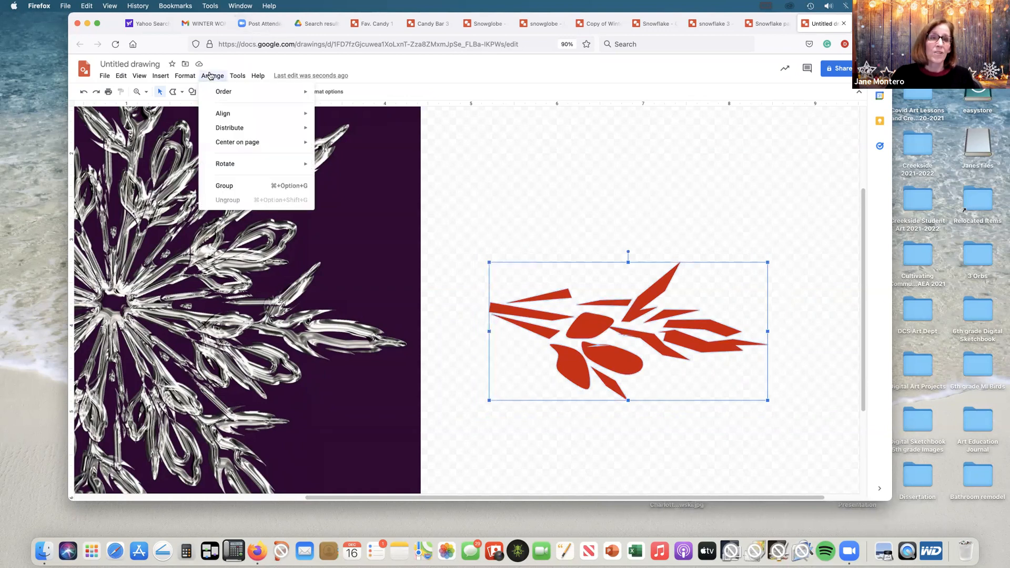
{"action": "left_click", "coordinate": [224, 186]}
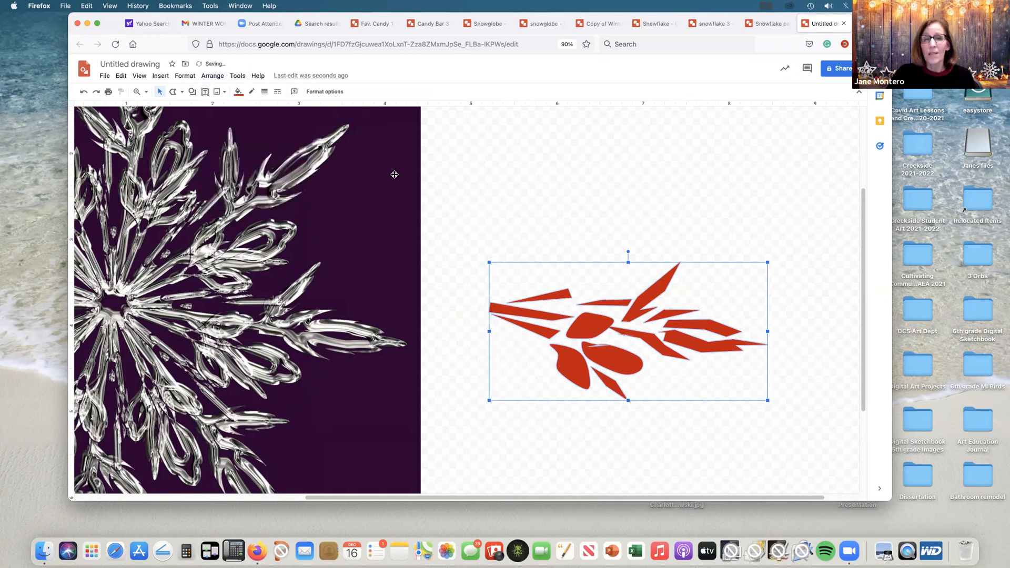
{"action": "left_click", "coordinate": [476, 157]}
Step: Move the snowflake photo back to the right so its right arm lines up beneath the grouped red arm
{"action": "left_click", "coordinate": [397, 181]}
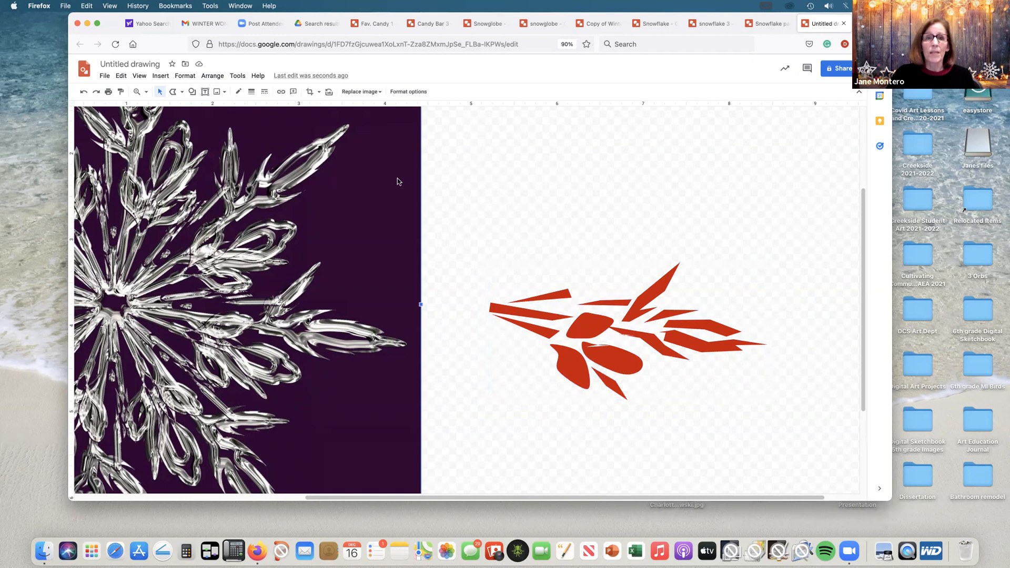
{"action": "key", "text": "Right"}
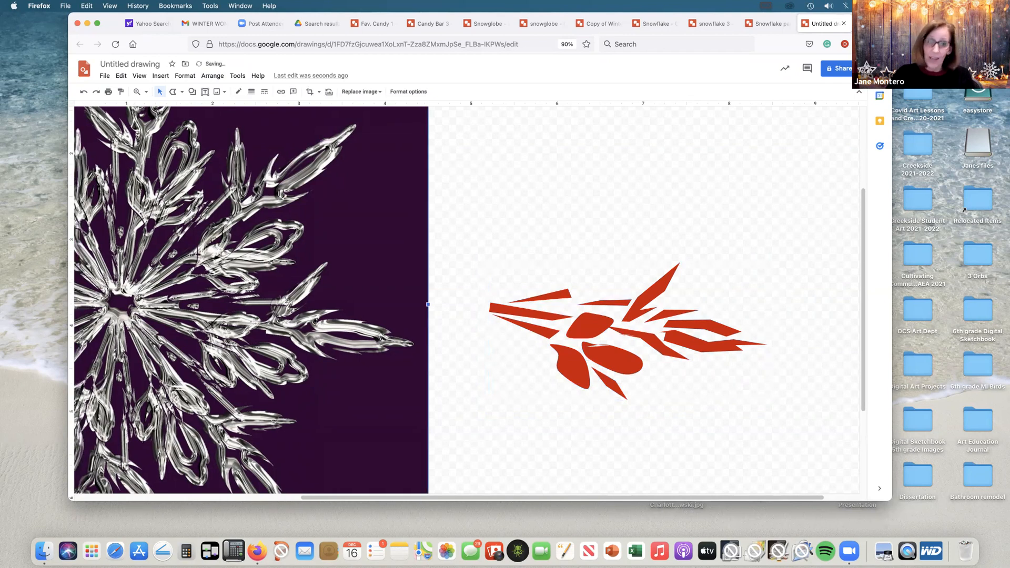
{"action": "key", "text": "Right"}
{"action": "key", "text": "Right"}
{"action": "key", "text": "Right"}
{"action": "key", "text": "Right"}
{"action": "key", "text": "Right"}
{"action": "key", "text": "Right"}
{"action": "key", "text": "Right"}
{"action": "key", "text": "Right"}
{"action": "key", "text": "Right"}
{"action": "key", "text": "Right"}
{"action": "key", "text": "Right"}
{"action": "key", "text": "Right"}
{"action": "key", "text": "Right"}
{"action": "key", "text": "Right"}
{"action": "key", "text": "Right"}
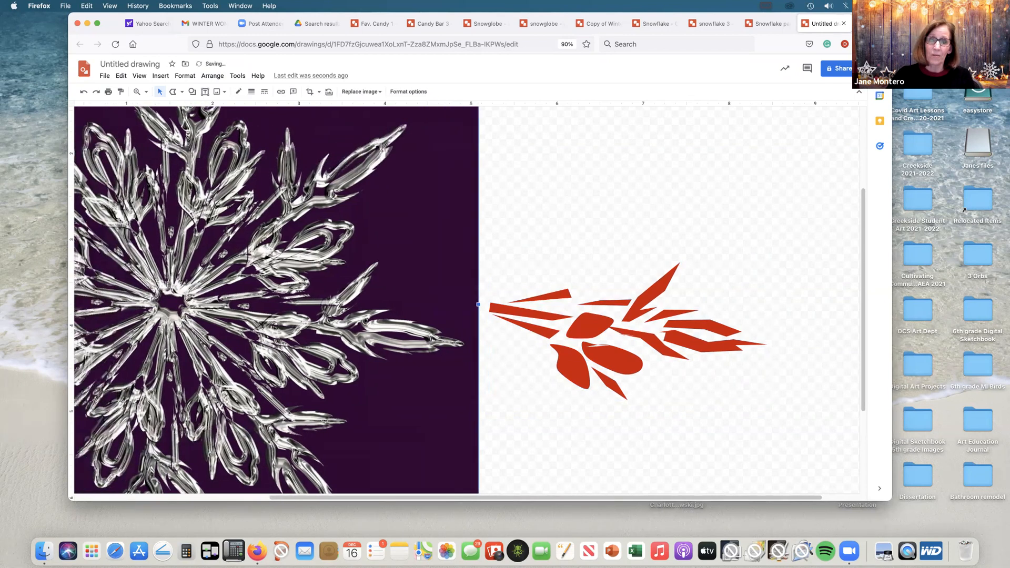
{"action": "key", "text": "Right"}
{"action": "key", "text": "Right"}
{"action": "key", "text": "Right"}
{"action": "key", "text": "Right"}
{"action": "key", "text": "Right"}
{"action": "key", "text": "Right"}
{"action": "key", "text": "Right"}
{"action": "key", "text": "Right"}
{"action": "key", "text": "Right"}
{"action": "key", "text": "Right"}
{"action": "key", "text": "Right"}
{"action": "key", "text": "Right"}
{"action": "key", "text": "Right"}
{"action": "key", "text": "Right"}
{"action": "key", "text": "Right"}
{"action": "key", "text": "Right"}
{"action": "key", "text": "Right"}
{"action": "key", "text": "Right"}
{"action": "key", "text": "Right"}
{"action": "key", "text": "Right"}
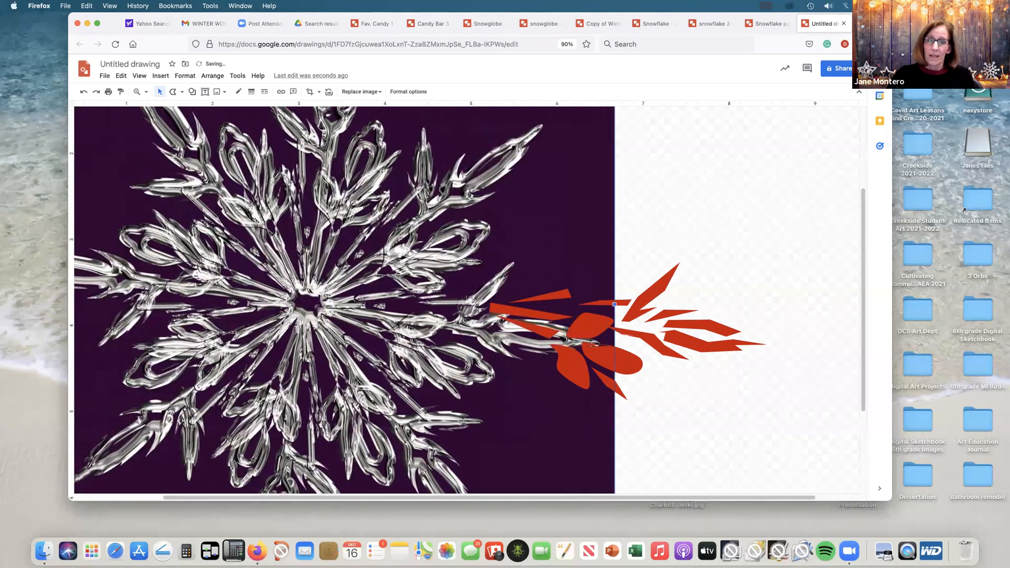
{"action": "key", "text": "Right"}
{"action": "key", "text": "Right"}
{"action": "key", "text": "Right"}
{"action": "key", "text": "Right"}
{"action": "key", "text": "Right"}
{"action": "key", "text": "Right"}
{"action": "key", "text": "Right"}
{"action": "key", "text": "Right"}
{"action": "key", "text": "Right"}
{"action": "key", "text": "Right"}
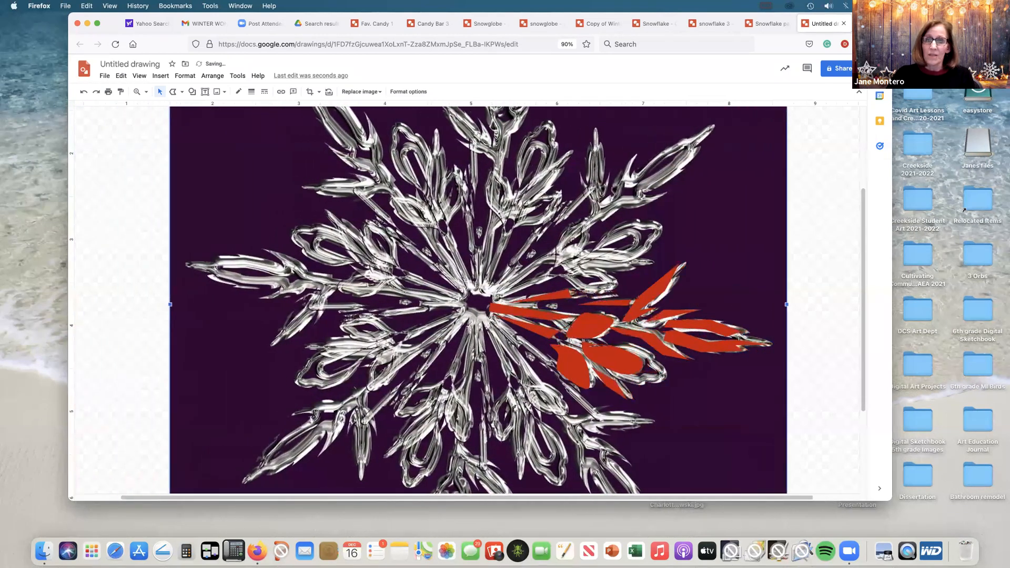
{"action": "key", "text": "Right"}
{"action": "key", "text": "Left"}
{"action": "key", "text": "Left"}
{"action": "key", "text": "Left"}
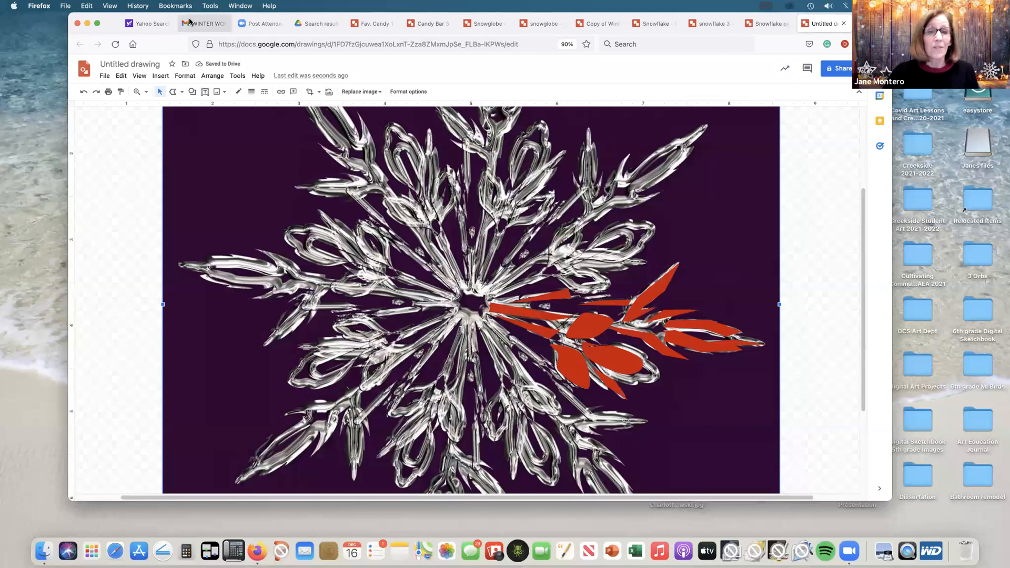
Step: Duplicate the grouped red arm and rotate and position the copy over the photo's lower-right arm
{"action": "left_click", "coordinate": [141, 77]}
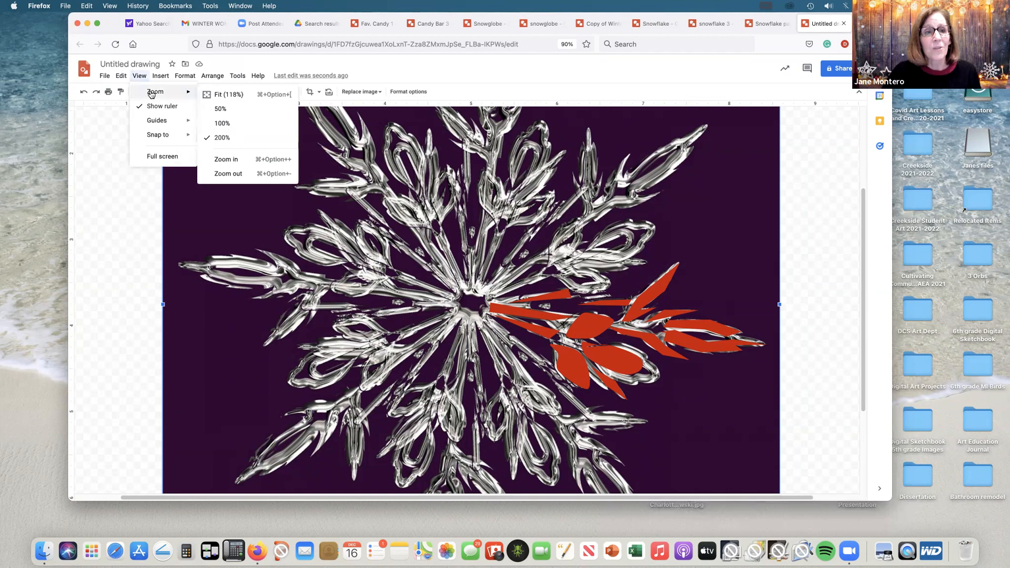
{"action": "left_click", "coordinate": [214, 124]}
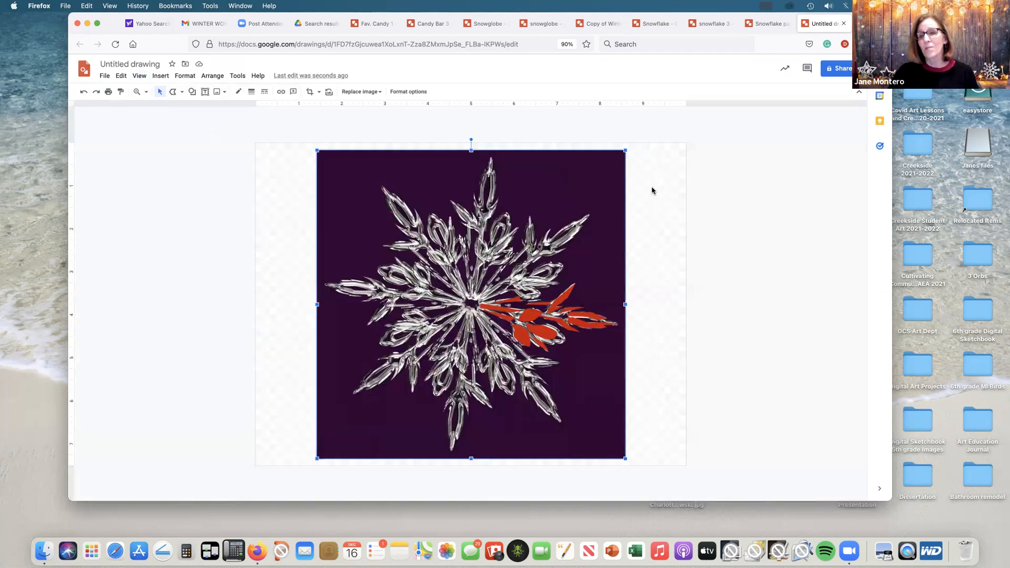
{"action": "left_click", "coordinate": [564, 298]}
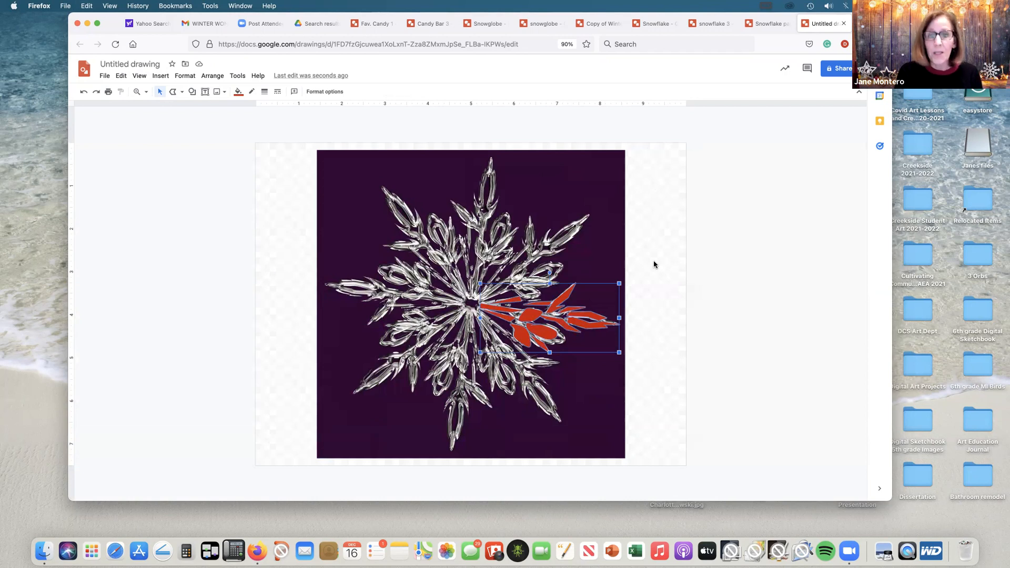
{"action": "key", "text": "ctrl+d"}
{"action": "key", "text": "Down"}
{"action": "key", "text": "Down"}
{"action": "key", "text": "Down"}
{"action": "key", "text": "Down"}
{"action": "key", "text": "Down"}
{"action": "key", "text": "Down"}
{"action": "key", "text": "Down"}
{"action": "key", "text": "Down"}
{"action": "key", "text": "Down"}
{"action": "key", "text": "Down"}
{"action": "key", "text": "Down"}
{"action": "key", "text": "Down"}
{"action": "key", "text": "Down"}
{"action": "key", "text": "Down"}
{"action": "key", "text": "Down"}
{"action": "key", "text": "Down"}
{"action": "key", "text": "Down"}
{"action": "key", "text": "Down"}
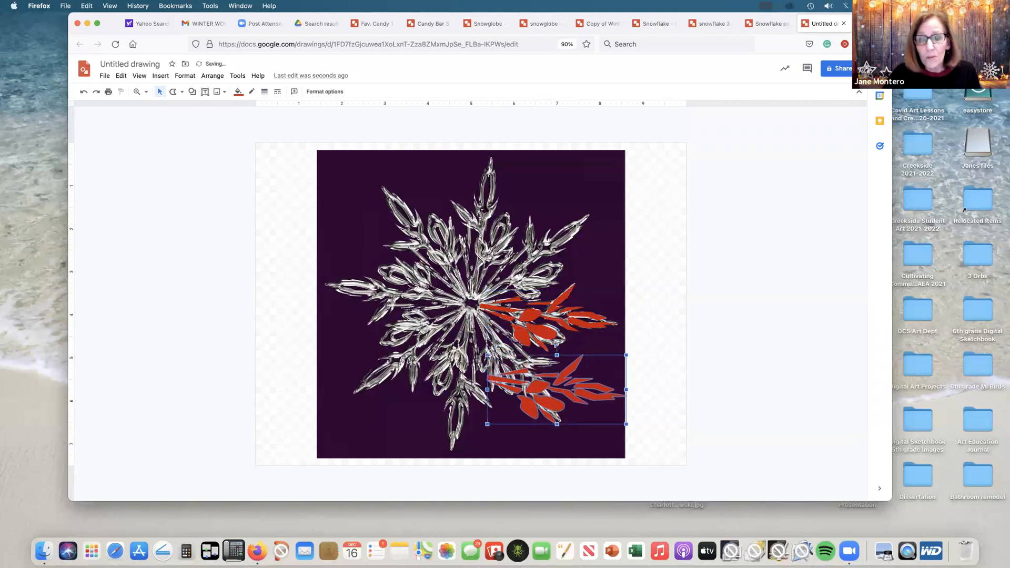
{"action": "left_click_drag", "start_coordinate": [557, 344], "coordinate": [500, 359]}
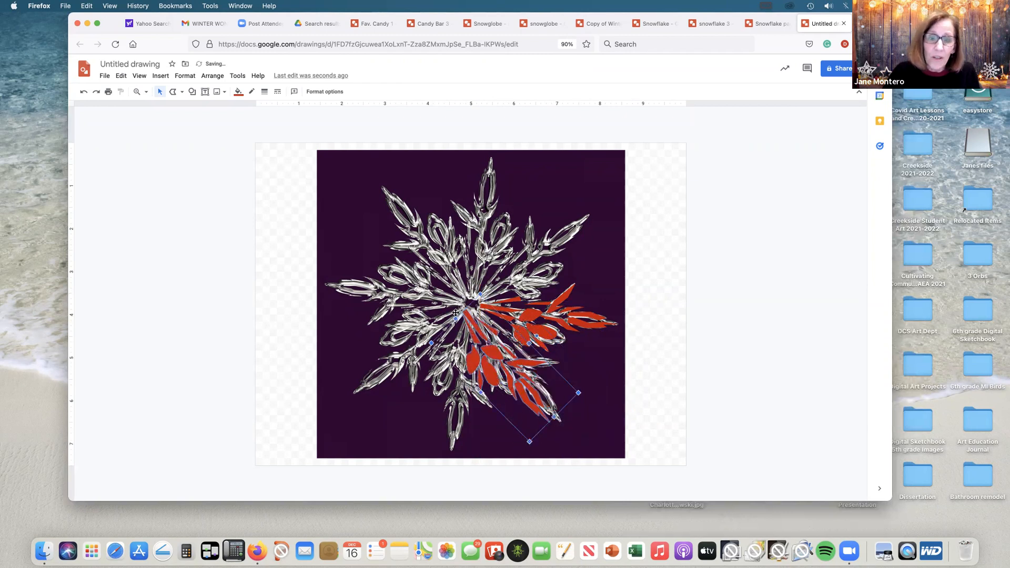
{"action": "left_click_drag", "start_coordinate": [538, 335], "coordinate": [504, 353]}
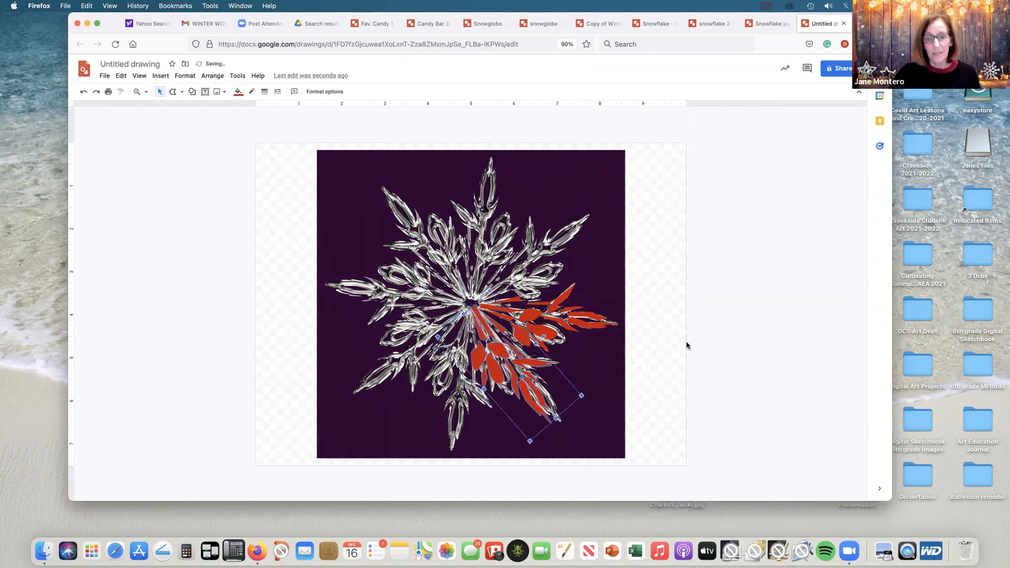
Step: Copy and paste the lower-right red arm, then rotate and fit the copy over the photo's bottom arm
{"action": "key", "text": "super+c"}
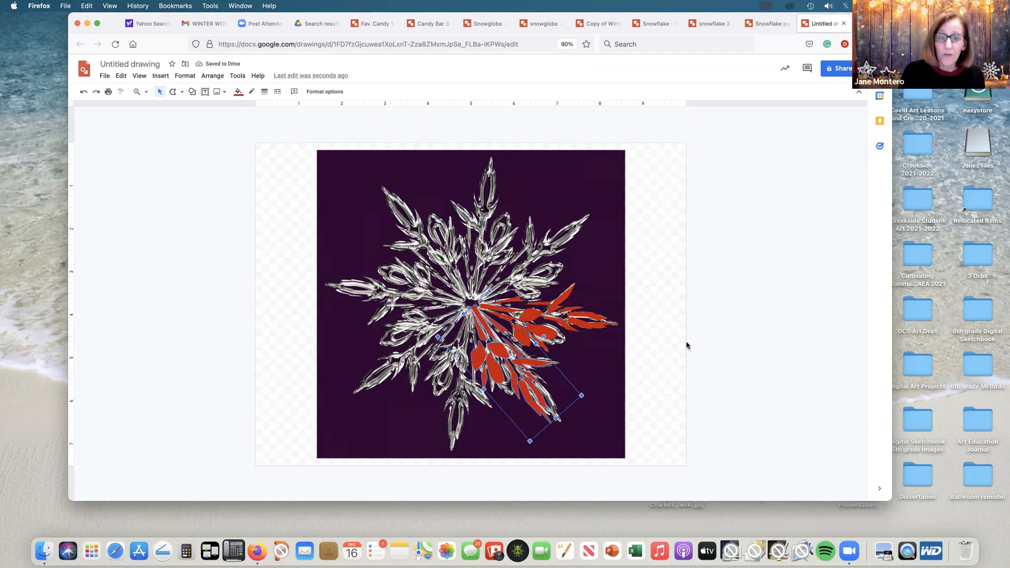
{"action": "key", "text": "super+v"}
{"action": "left_click_drag", "start_coordinate": [504, 376], "coordinate": [431, 351]}
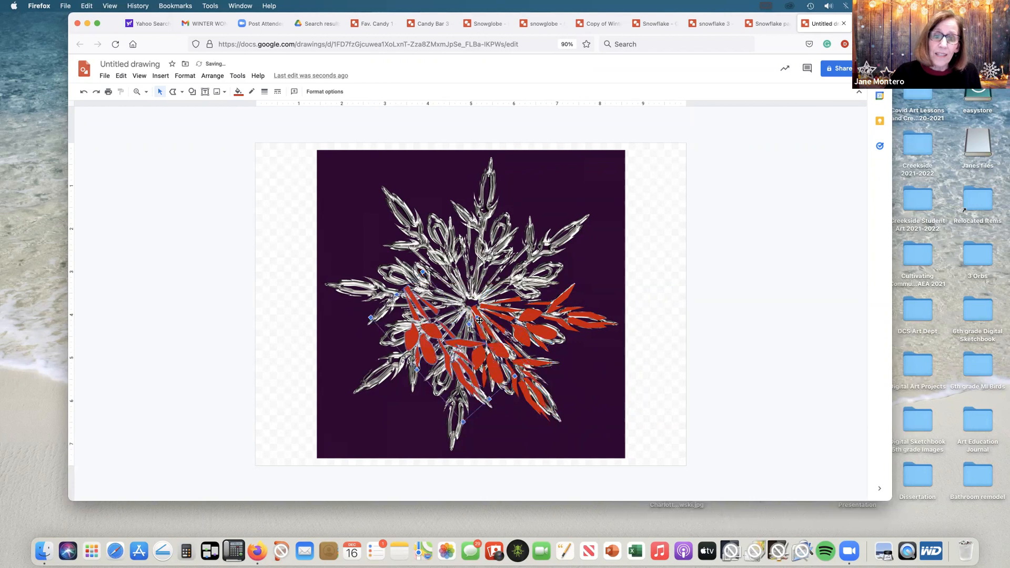
{"action": "left_click_drag", "start_coordinate": [476, 317], "coordinate": [459, 351]}
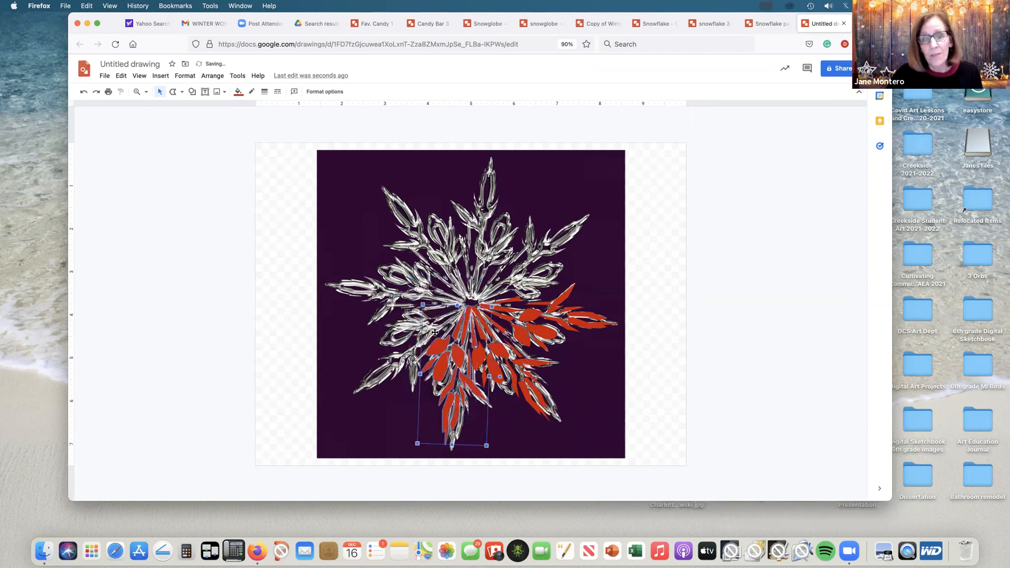
Step: Duplicate the bottom red arm and rotate and fit the copy over the photo's lower-left arm
{"action": "key", "text": "super+d"}
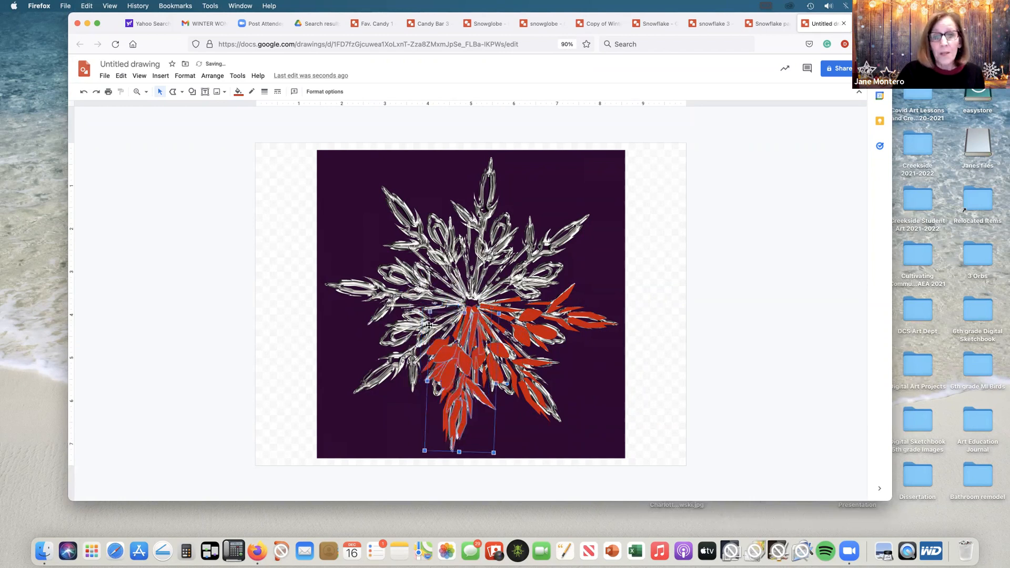
{"action": "left_click_drag", "start_coordinate": [465, 362], "coordinate": [402, 316]}
{"action": "left_click_drag", "start_coordinate": [446, 339], "coordinate": [436, 369]}
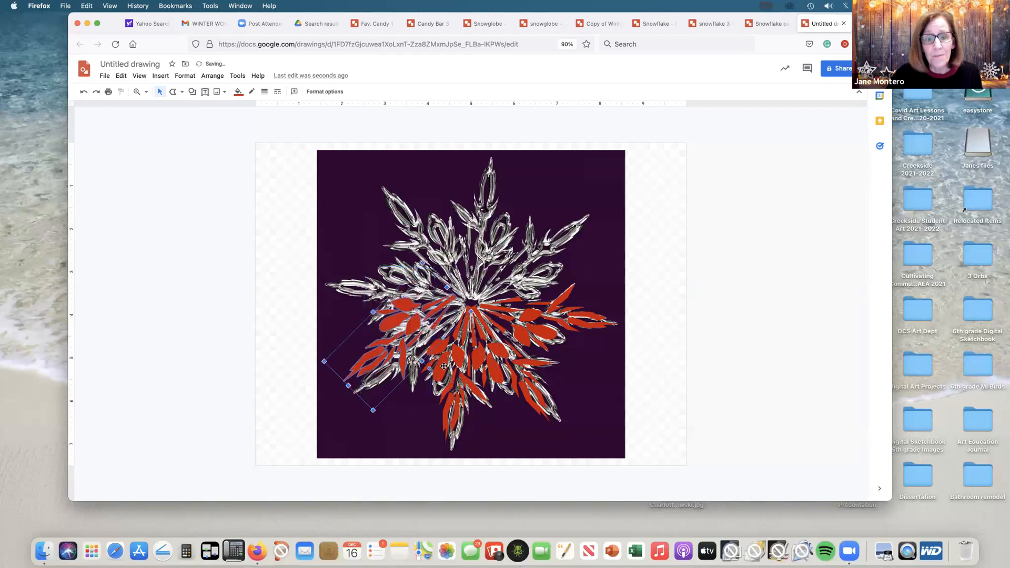
{"action": "left_click_drag", "start_coordinate": [413, 324], "coordinate": [419, 337]}
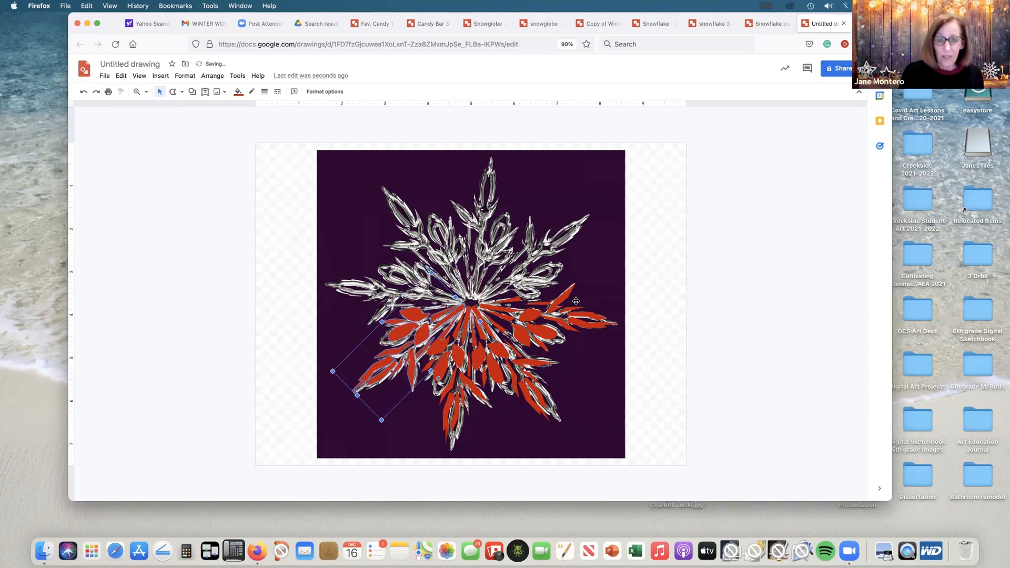
Step: Duplicate the lower-left red arm and rotate and fit the copy over the photo's left arm
{"action": "key", "text": "super+d"}
{"action": "left_click_drag", "start_coordinate": [430, 345], "coordinate": [405, 249]}
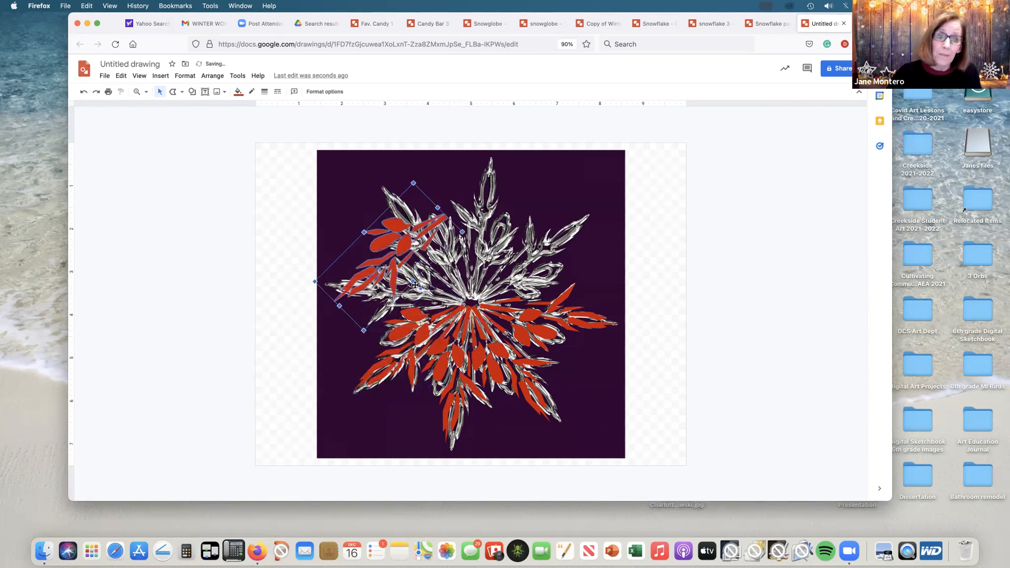
{"action": "left_click_drag", "start_coordinate": [429, 295], "coordinate": [388, 303]}
{"action": "left_click_drag", "start_coordinate": [406, 261], "coordinate": [402, 279]}
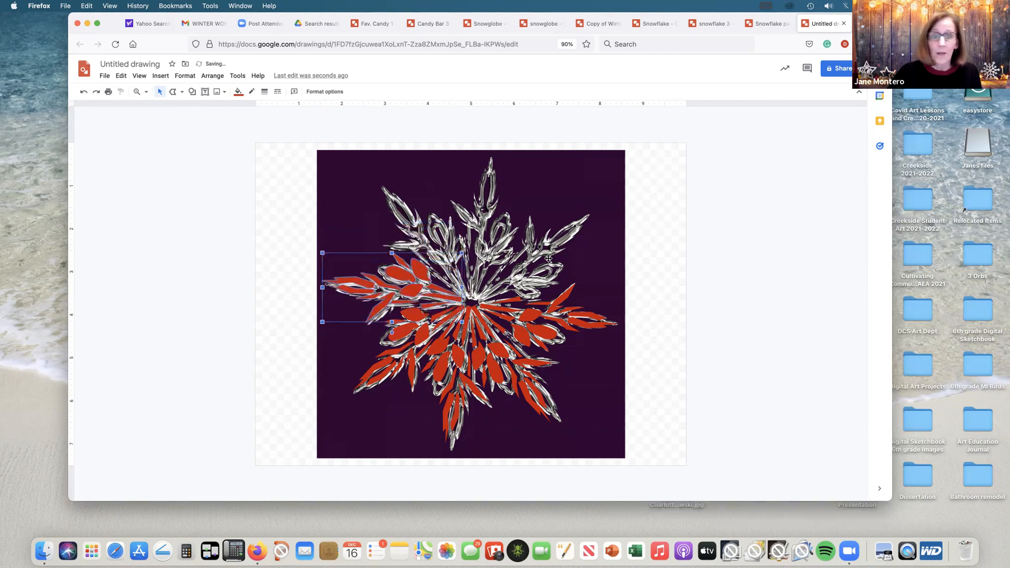
Step: Add a copy of the left red arm and rotate and fit it over the photo's upper-left arm
{"action": "key", "text": "super+v"}
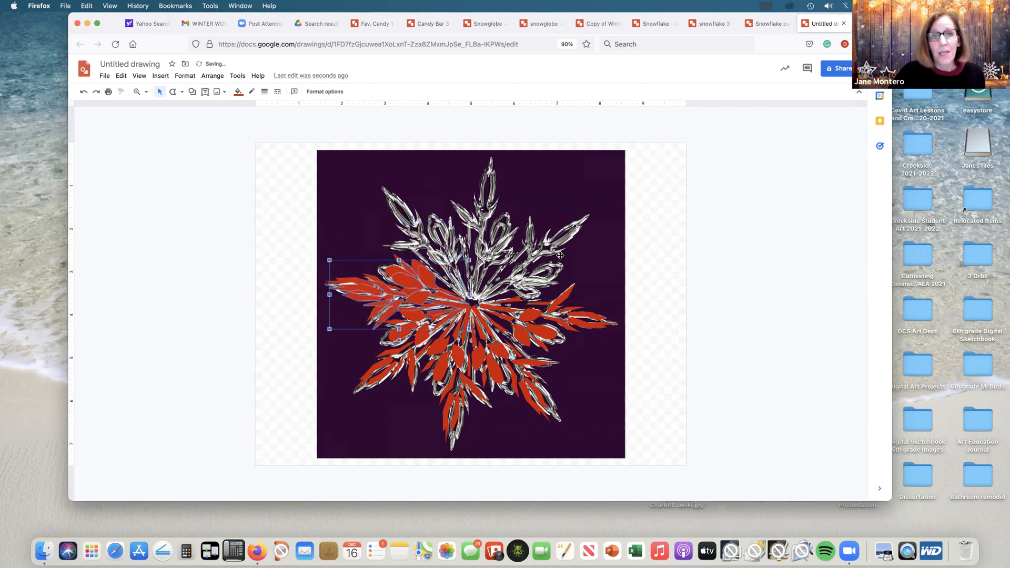
{"action": "left_click_drag", "start_coordinate": [401, 274], "coordinate": [429, 198]}
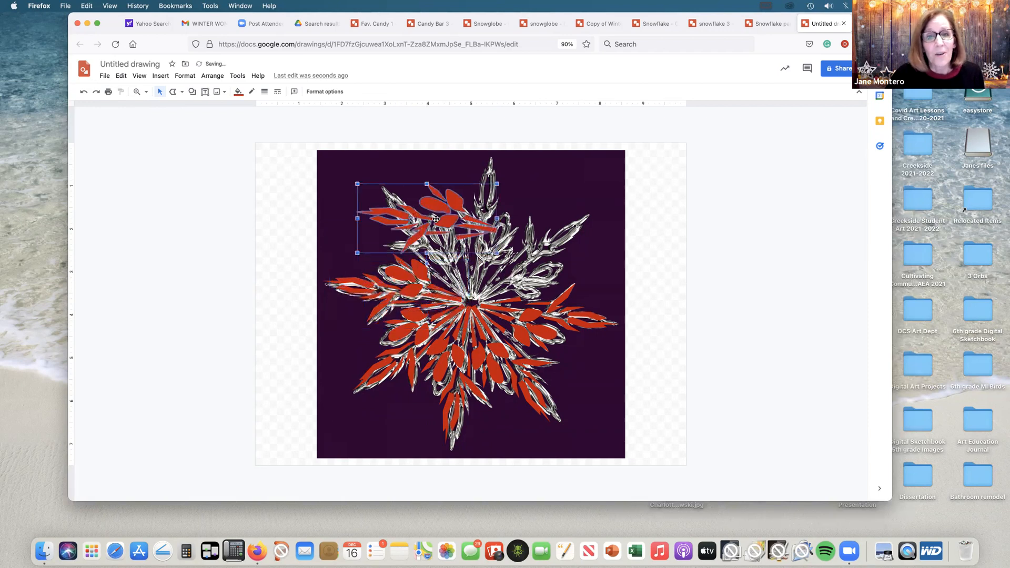
{"action": "mouse_move", "coordinate": [426, 264]}
{"action": "left_mouse_down"}
{"action": "mouse_move", "coordinate": [389, 247]}
{"action": "mouse_move", "coordinate": [443, 251]}
{"action": "mouse_move", "coordinate": [402, 271]}
{"action": "mouse_move", "coordinate": [436, 253]}
{"action": "left_mouse_up"}
Step: Copy and paste the upper-left red arm, then rotate and fit the copy over the photo's top arm
{"action": "key", "text": "super+c"}
{"action": "key", "text": "super+v"}
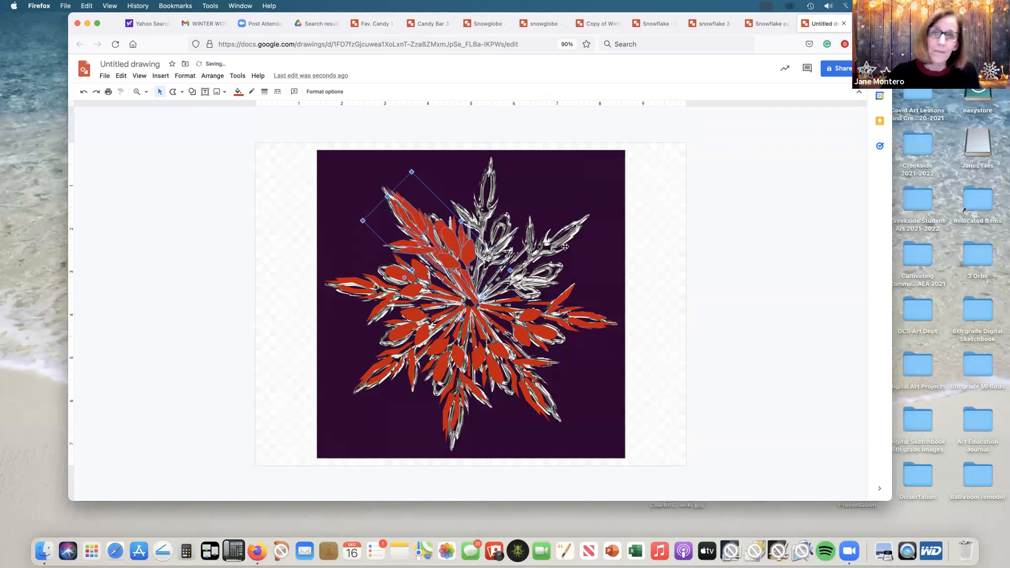
{"action": "left_click_drag", "start_coordinate": [418, 270], "coordinate": [493, 242]}
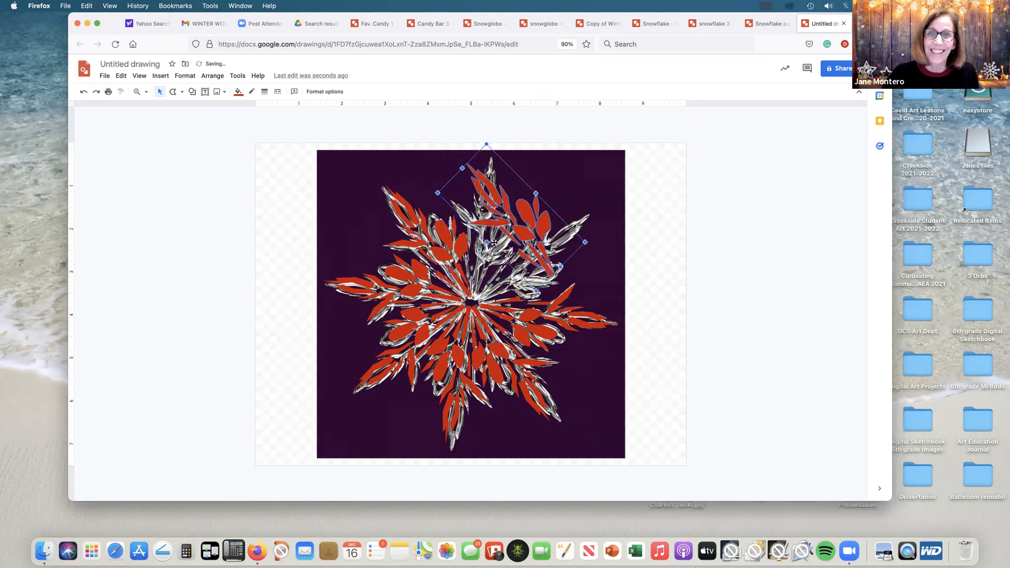
{"action": "left_click_drag", "start_coordinate": [486, 143], "coordinate": [509, 145]}
{"action": "left_click_drag", "start_coordinate": [491, 233], "coordinate": [434, 218]}
{"action": "left_click_drag", "start_coordinate": [494, 229], "coordinate": [503, 241]}
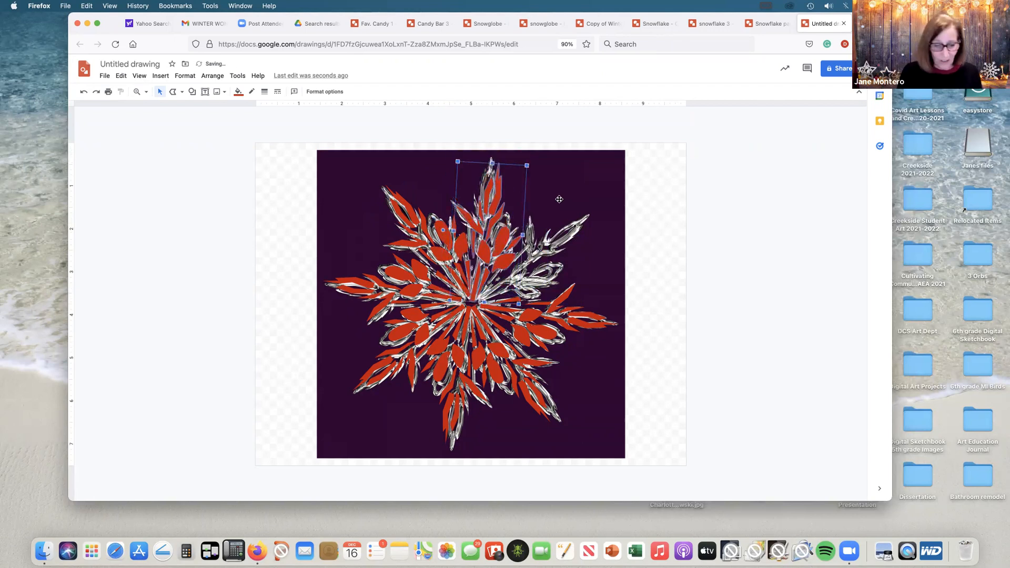
Step: Place another copy of the red arm over the photo's upper-right arm, adjusting its rotation and position to fit
{"action": "left_click_drag", "start_coordinate": [508, 245], "coordinate": [569, 243]}
{"action": "left_click_drag", "start_coordinate": [512, 229], "coordinate": [521, 269]}
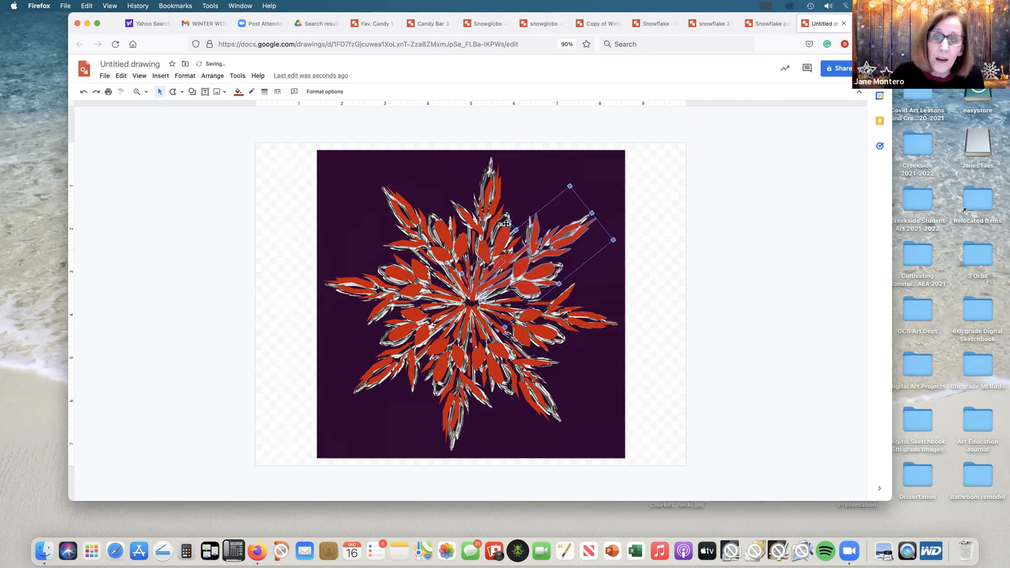
{"action": "left_click_drag", "start_coordinate": [507, 220], "coordinate": [533, 243]}
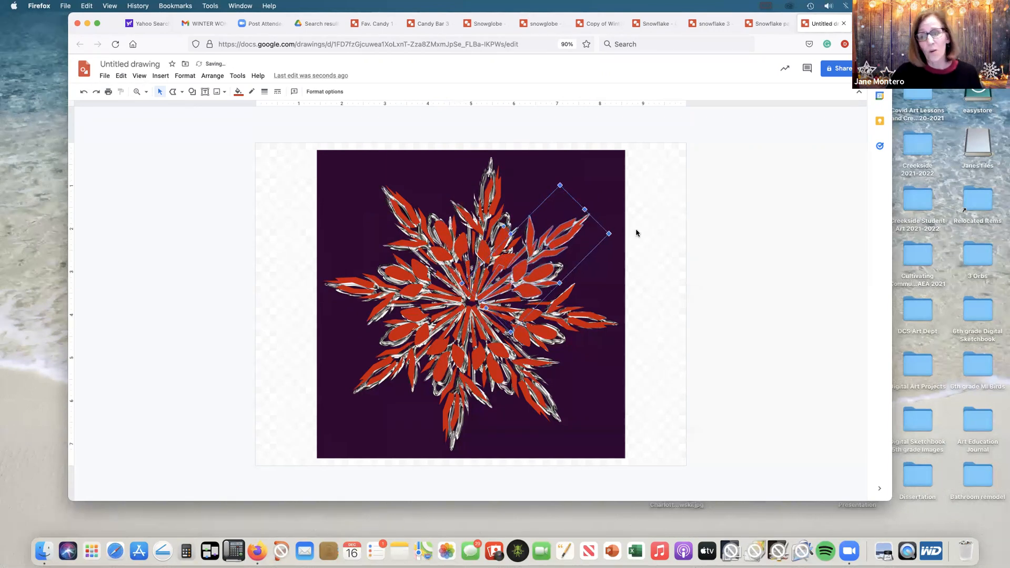
Step: Delete the snowflake photo from behind the red arms
{"action": "left_click", "coordinate": [636, 187]}
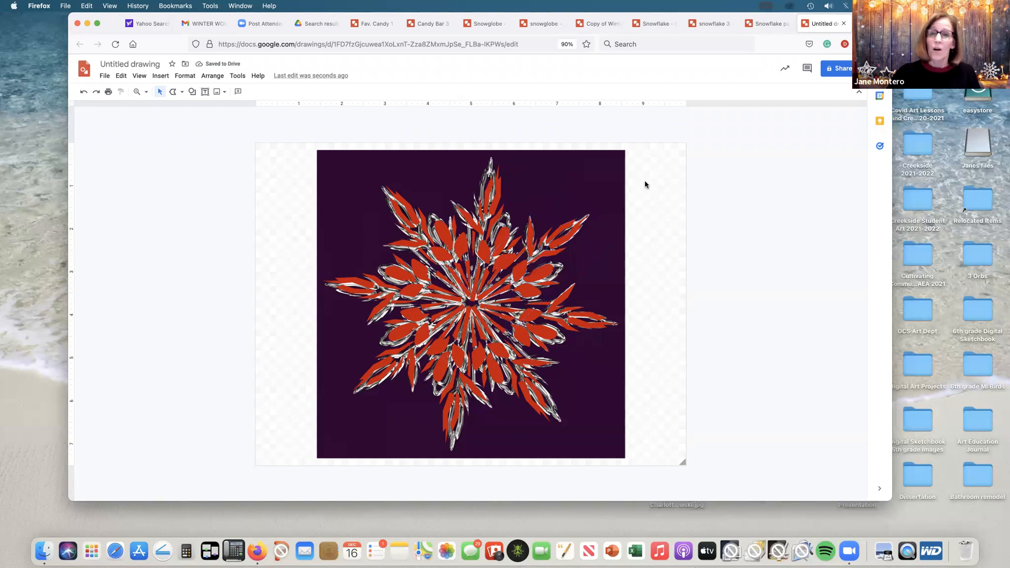
{"action": "left_click", "coordinate": [598, 173]}
{"action": "key", "text": "Delete"}
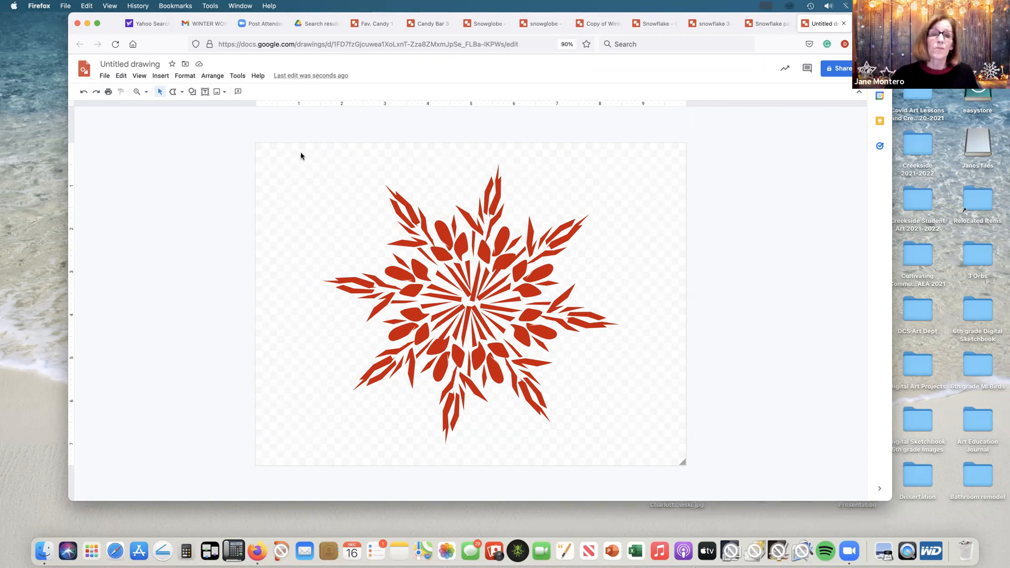
Step: Select all the red snowflake arms and group them into one object
{"action": "left_click_drag", "start_coordinate": [296, 156], "coordinate": [639, 454]}
{"action": "left_click", "coordinate": [215, 76]}
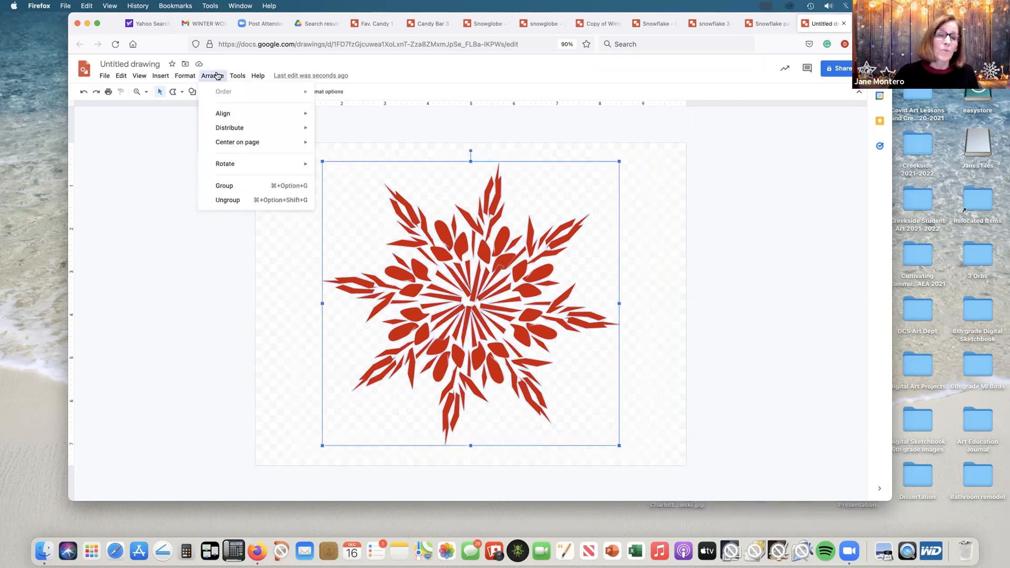
{"action": "left_click", "coordinate": [228, 186]}
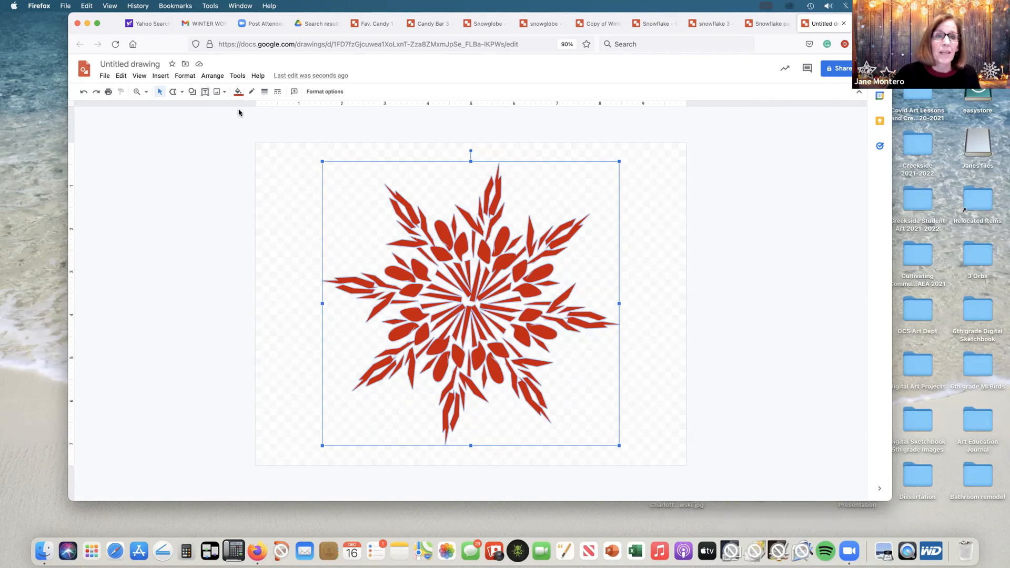
Step: Start a custom radial gradient fill for the snowflake, centred, with bright purple as the first stop
{"action": "left_click", "coordinate": [238, 91]}
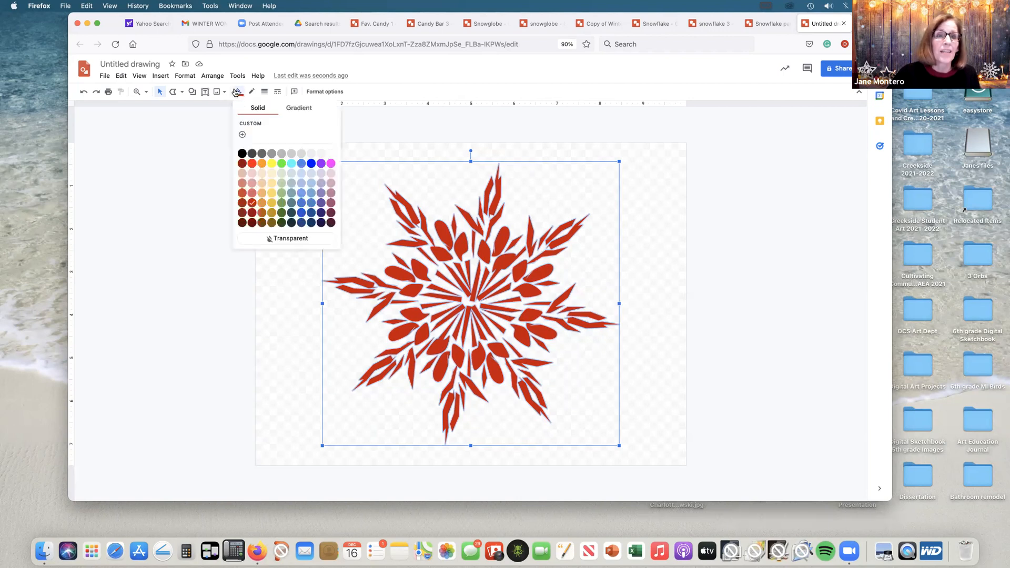
{"action": "left_click", "coordinate": [298, 109]}
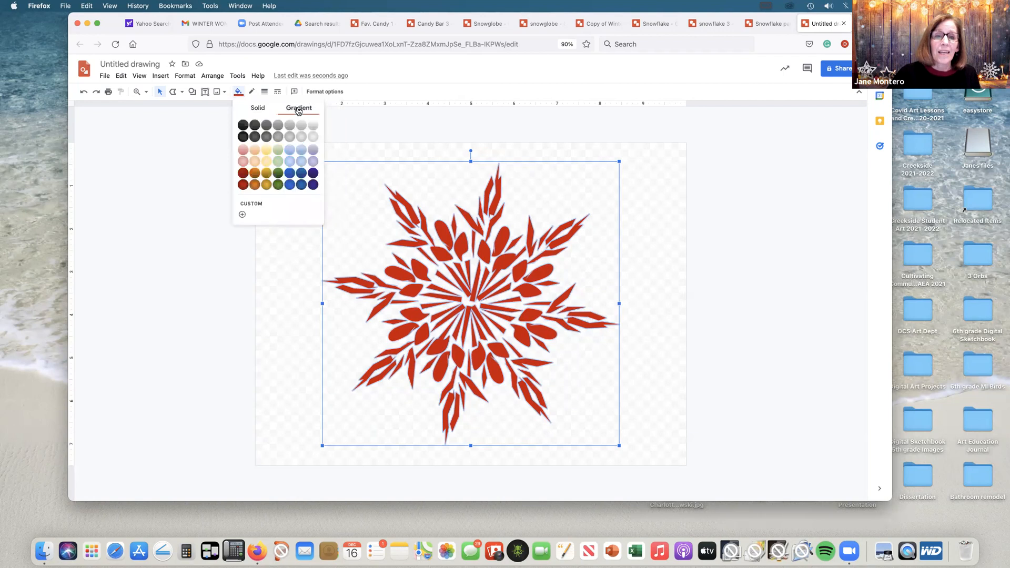
{"action": "left_click", "coordinate": [243, 215]}
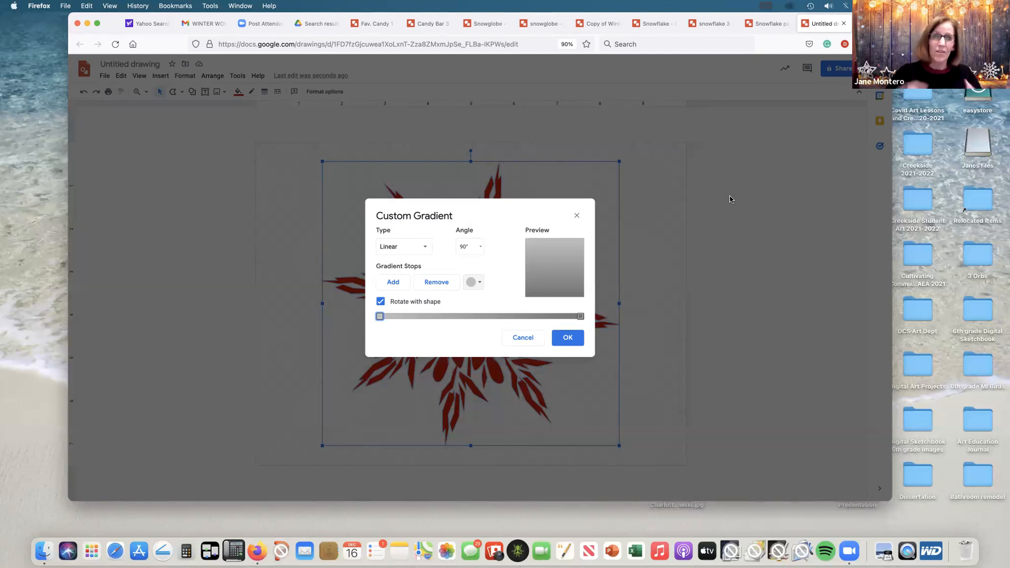
{"action": "left_click", "coordinate": [424, 249]}
{"action": "left_click", "coordinate": [399, 280]}
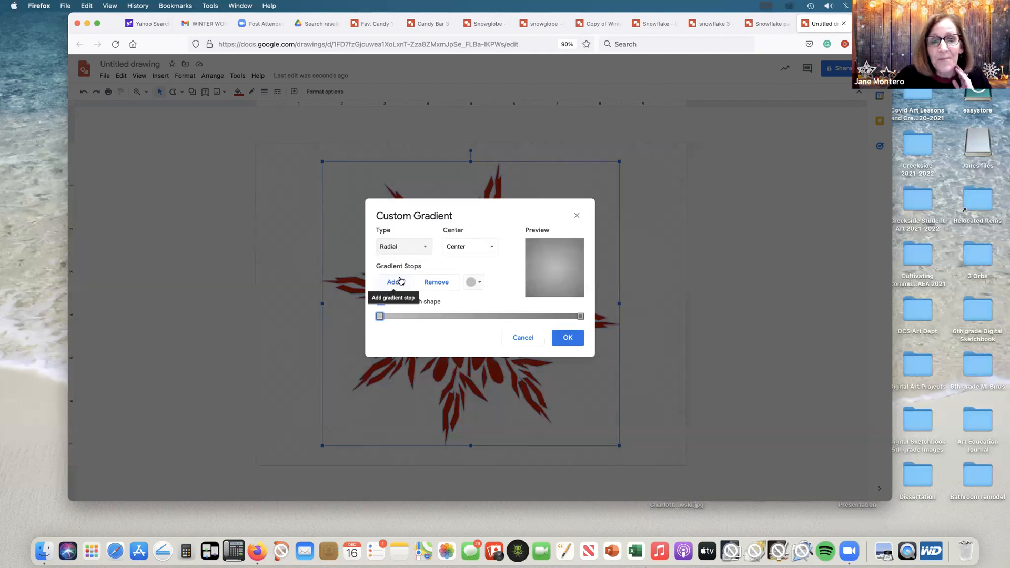
{"action": "left_click", "coordinate": [478, 283]}
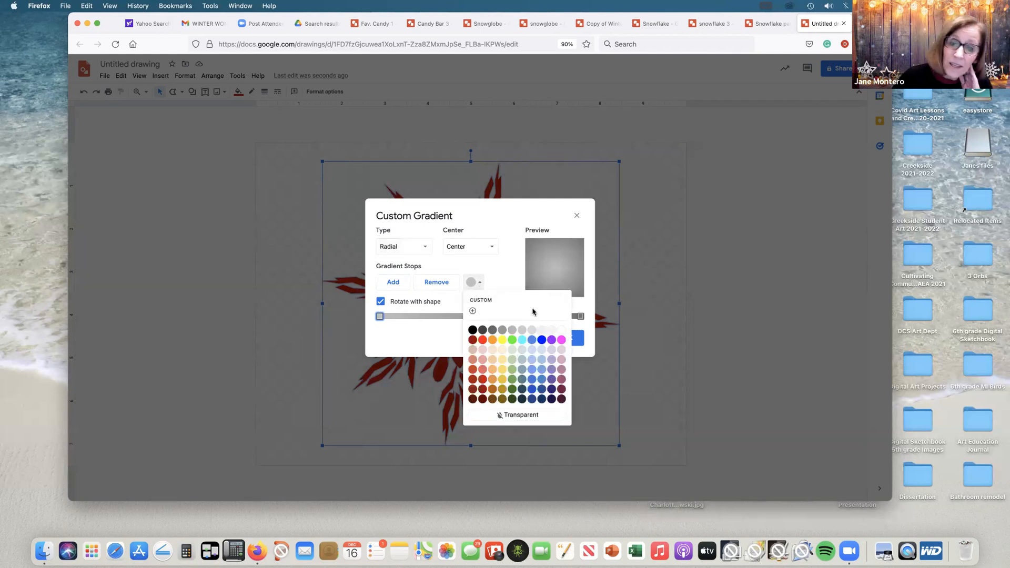
{"action": "left_click", "coordinate": [551, 341]}
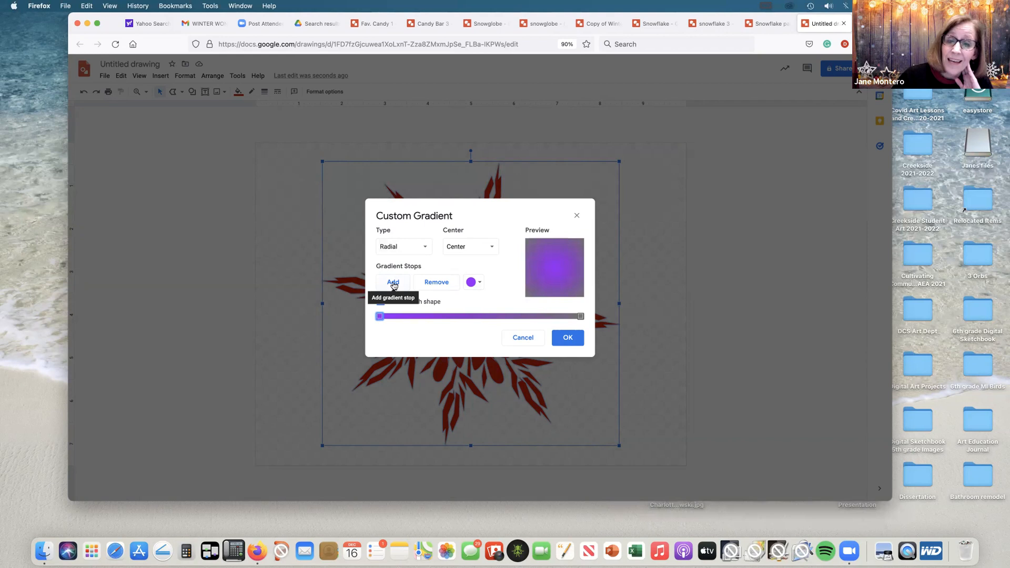
Step: Add a blue middle stop, set the last stop to white, and apply the gradient to the snowflake
{"action": "left_click", "coordinate": [392, 284]}
{"action": "left_click", "coordinate": [479, 284]}
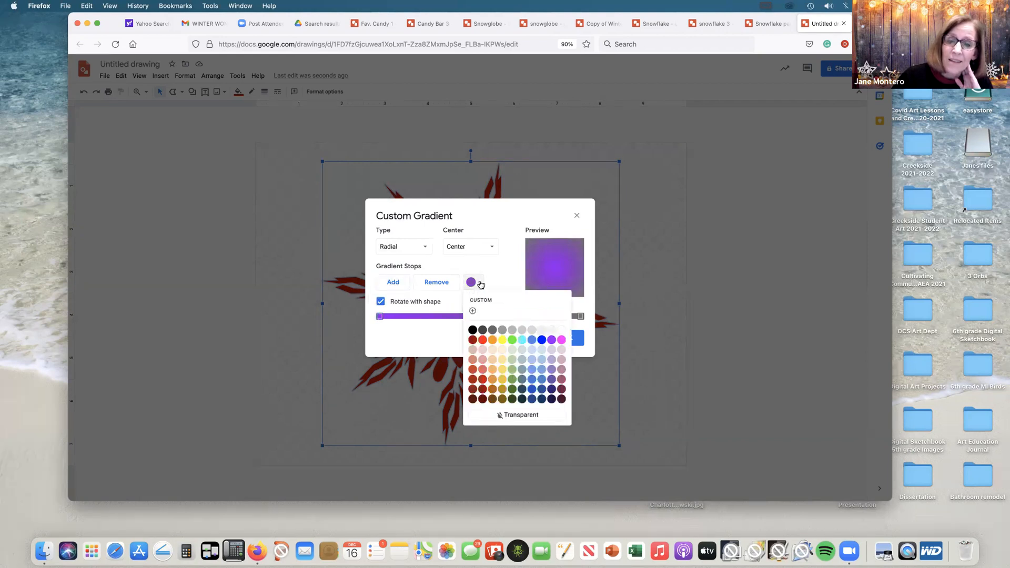
{"action": "left_click", "coordinate": [543, 378]}
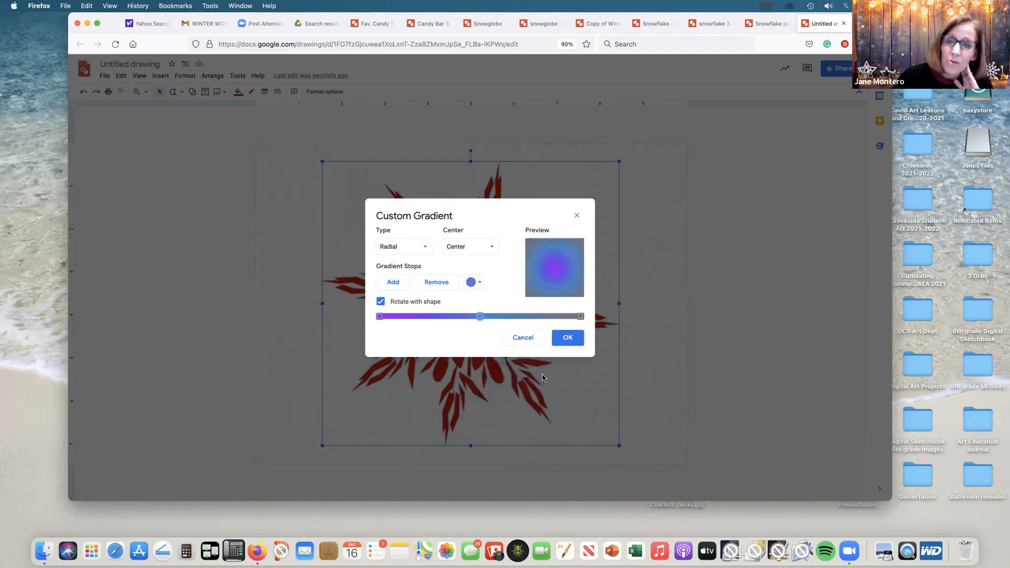
{"action": "left_click", "coordinate": [579, 317]}
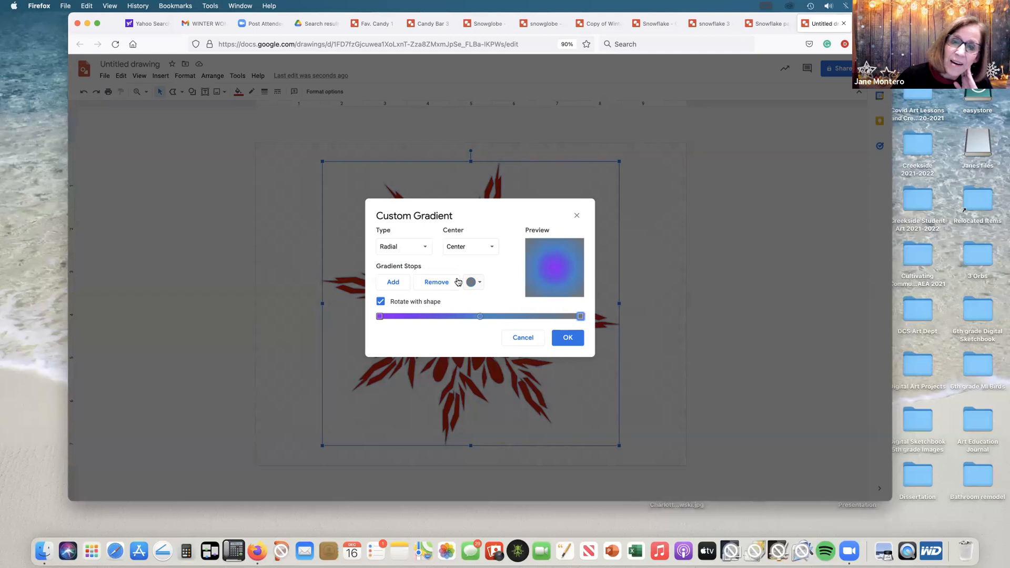
{"action": "left_click", "coordinate": [474, 282]}
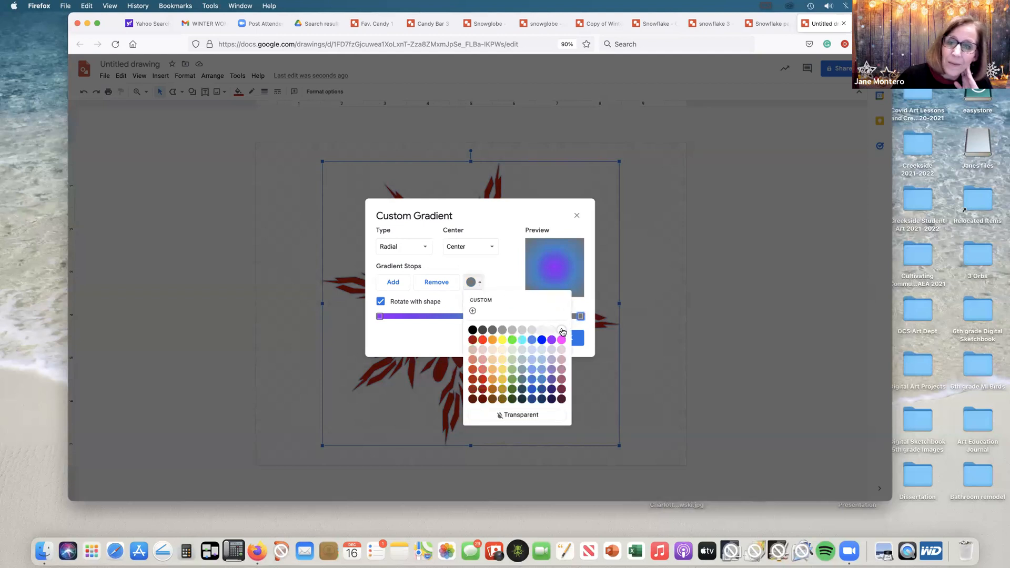
{"action": "left_click", "coordinate": [561, 331]}
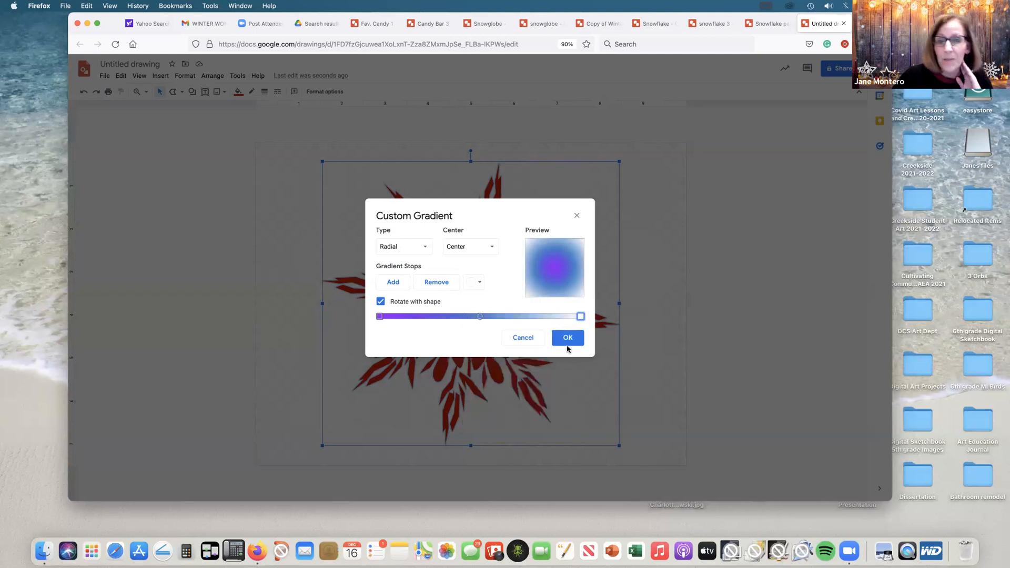
{"action": "left_click", "coordinate": [568, 339]}
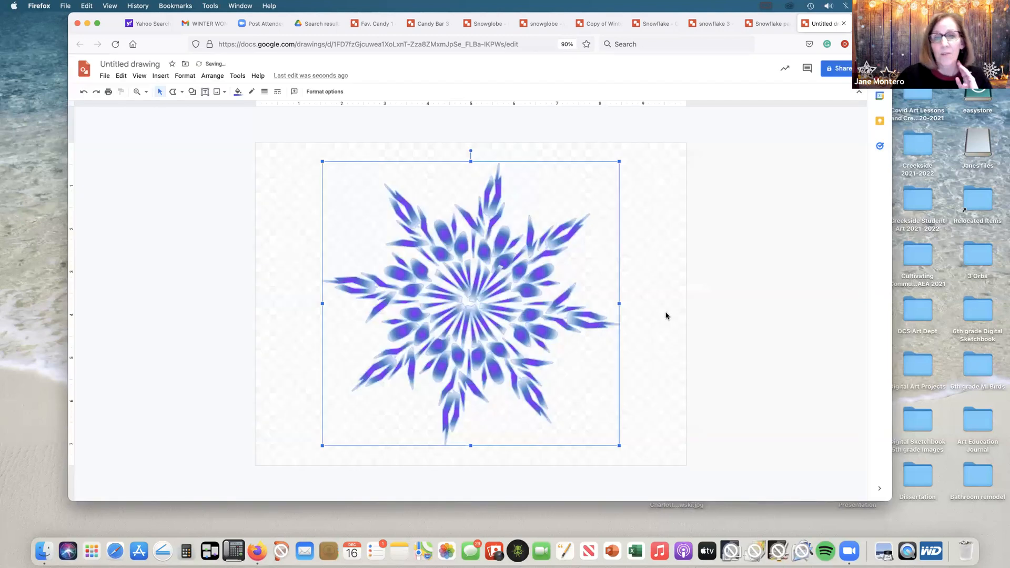
{"action": "left_click", "coordinate": [697, 234]}
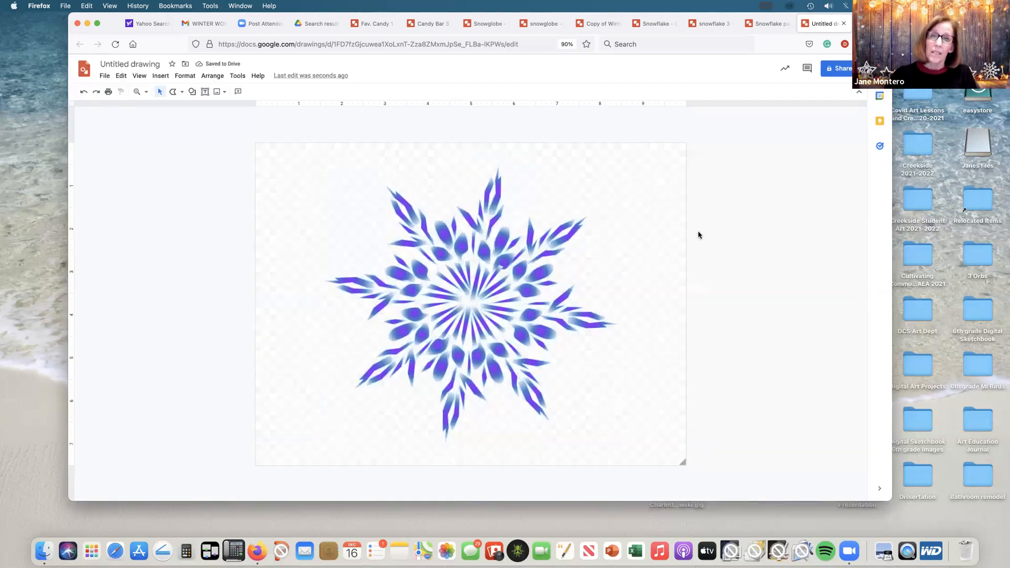
Step: Draw a rectangle covering the whole canvas and make its outline transparent
{"action": "left_click", "coordinate": [192, 92]}
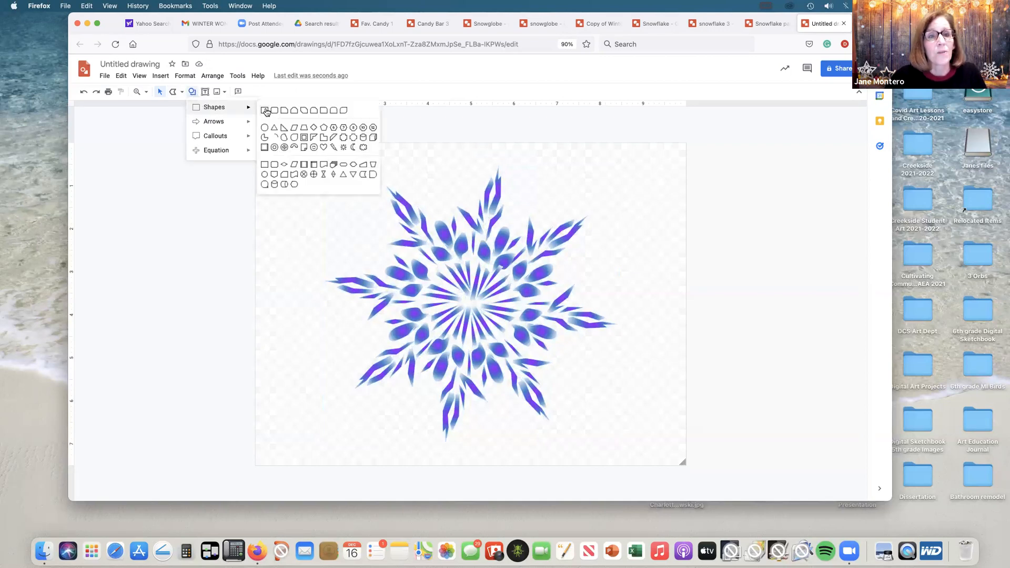
{"action": "left_click", "coordinate": [264, 110]}
{"action": "left_click_drag", "start_coordinate": [257, 142], "coordinate": [683, 463]}
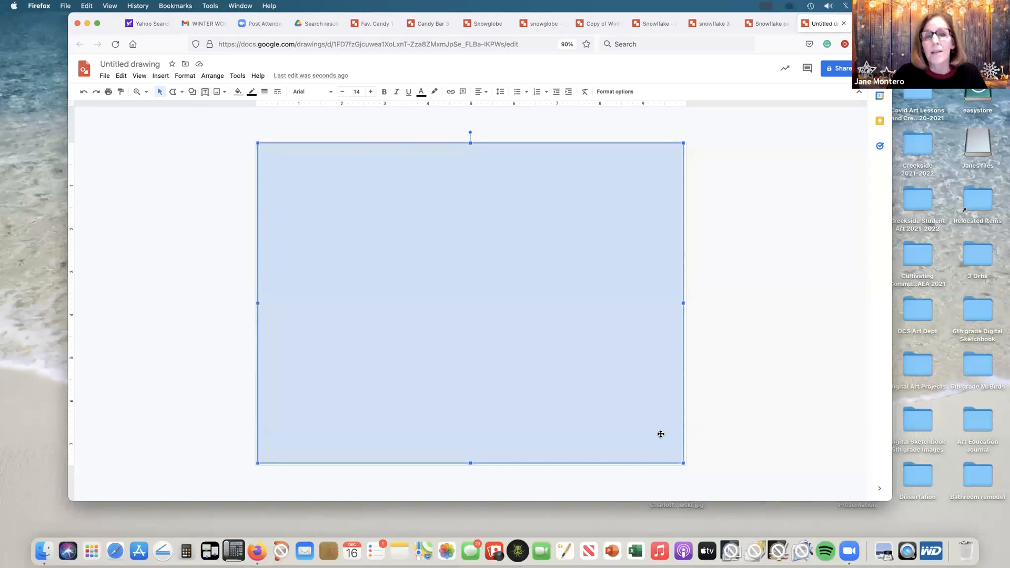
{"action": "left_click", "coordinate": [255, 96]}
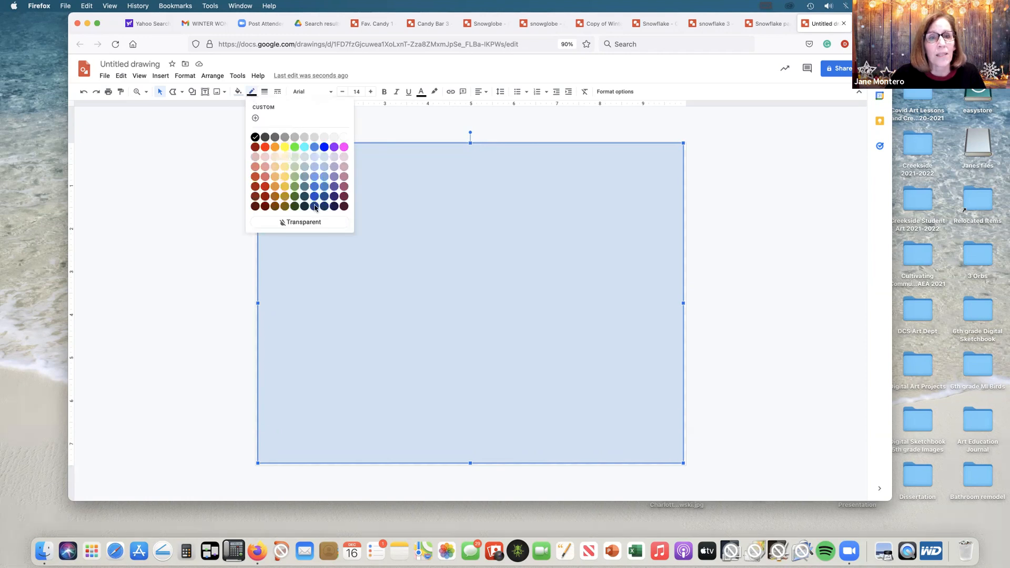
{"action": "left_click", "coordinate": [314, 223]}
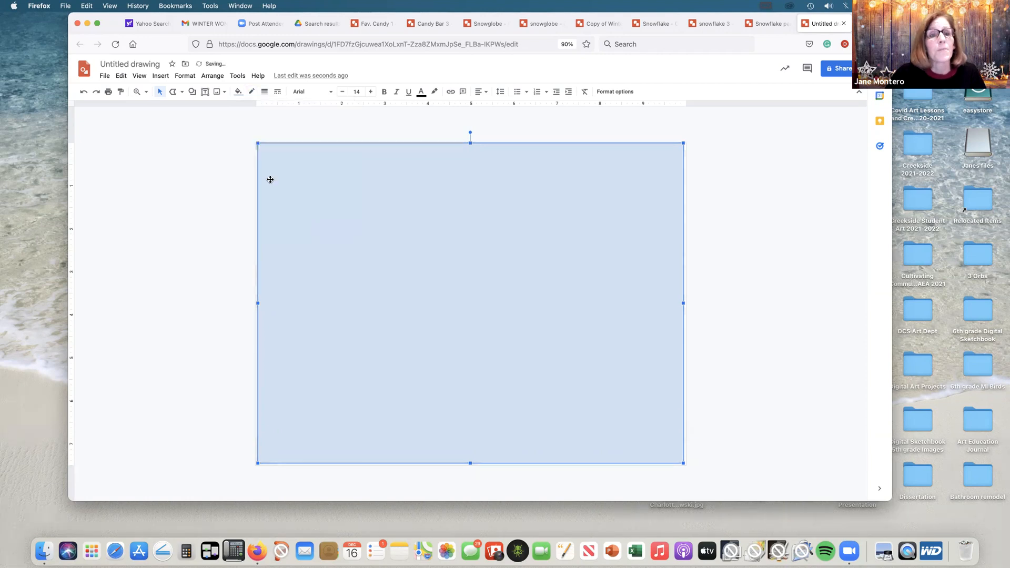
Step: Send the canvas-sized rectangle to the back, behind the snowflake
{"action": "left_click", "coordinate": [214, 76]}
{"action": "mouse_move", "coordinate": [220, 92]}
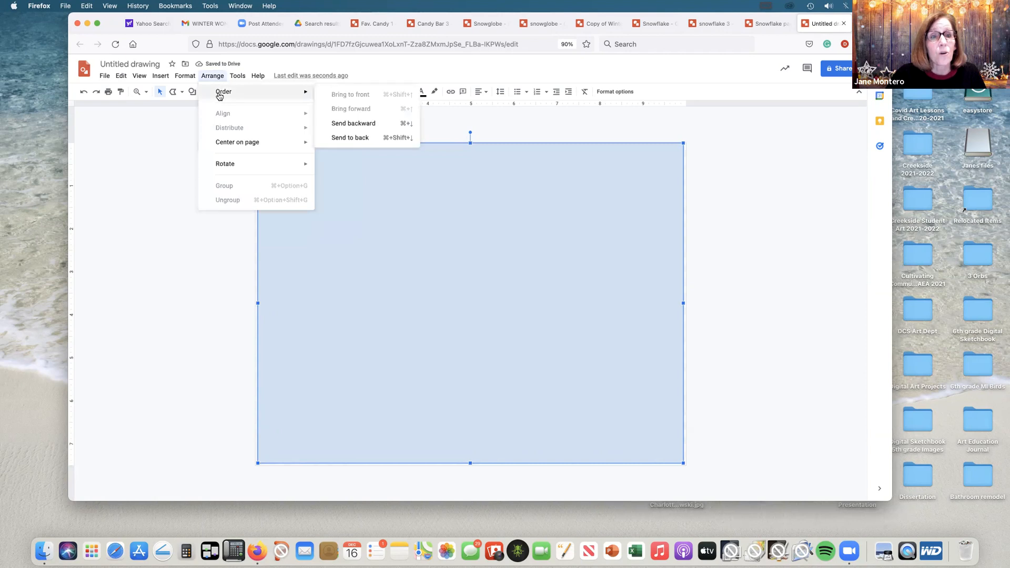
{"action": "left_click", "coordinate": [364, 139]}
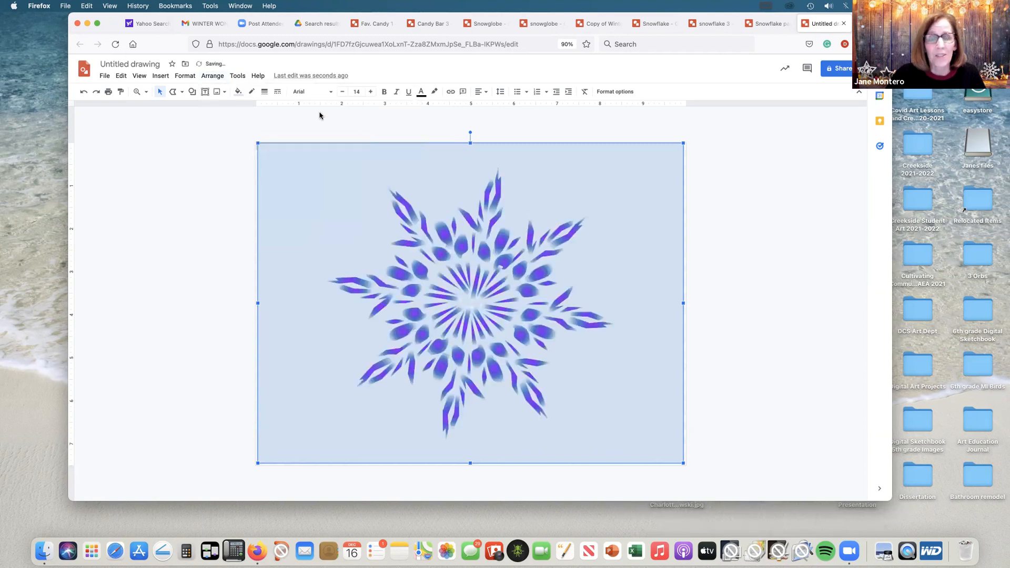
Step: Fill the background rectangle with the preset dark blue radial gradient
{"action": "left_click", "coordinate": [238, 93]}
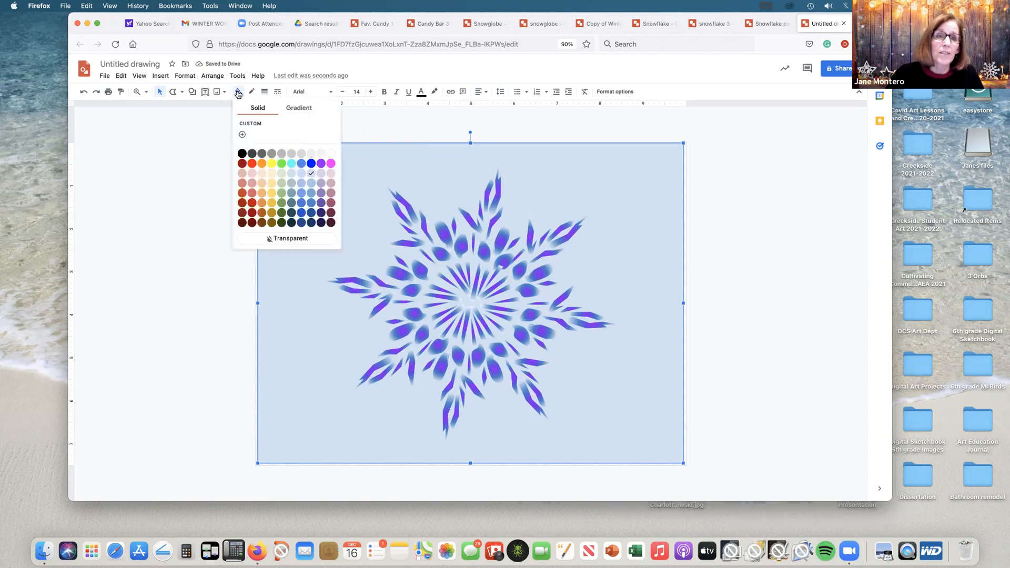
{"action": "left_click", "coordinate": [299, 109]}
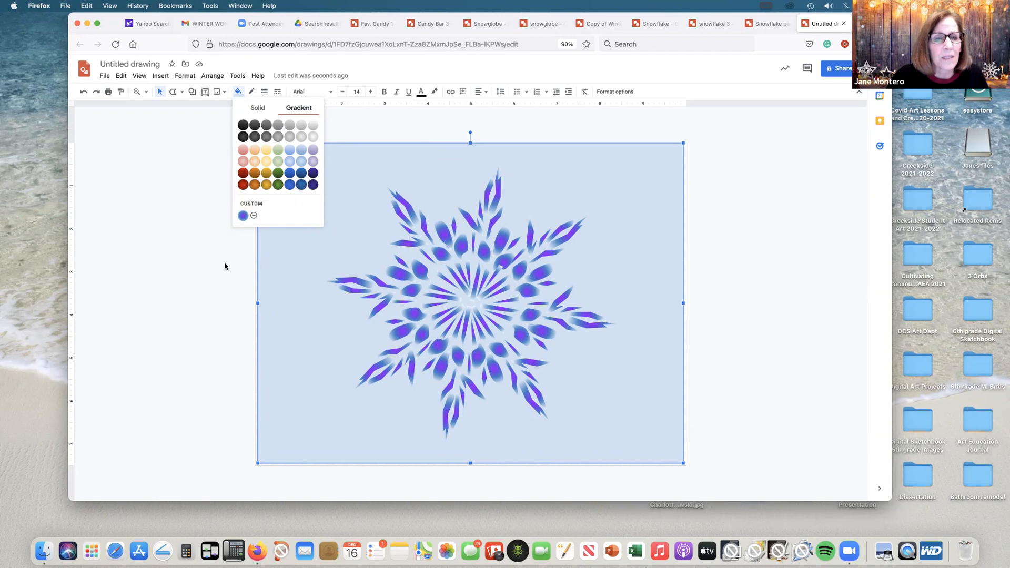
{"action": "left_click", "coordinate": [309, 185]}
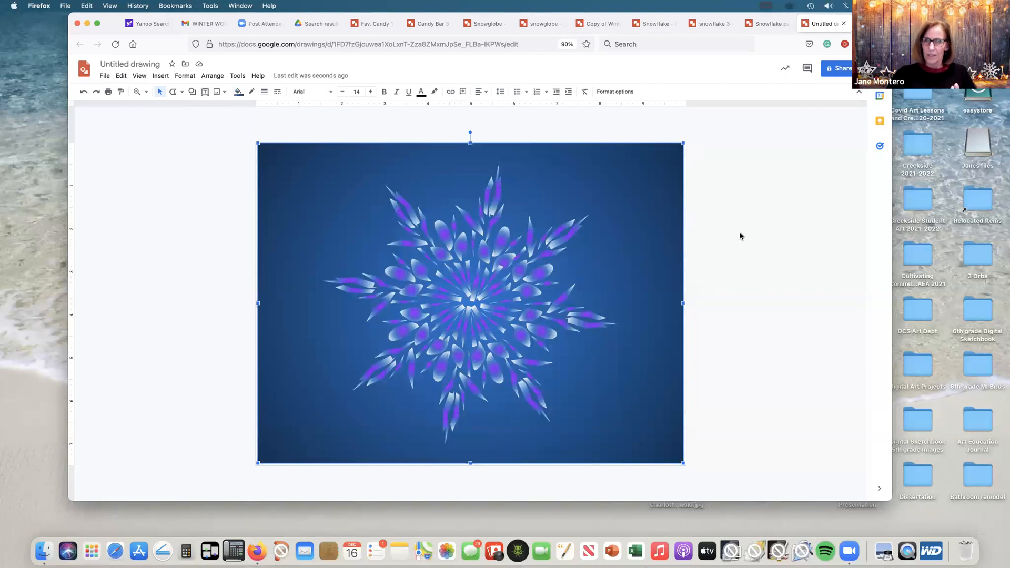
Step: Start a custom gradient for the background rectangle with a dusty pink first stop and an added purple middle stop
{"action": "left_click", "coordinate": [239, 94]}
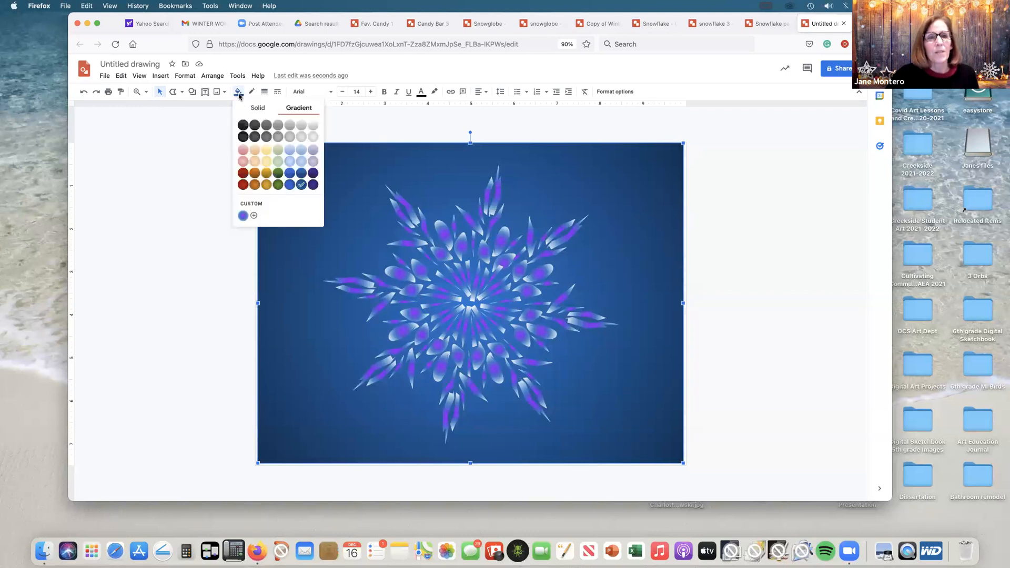
{"action": "left_click", "coordinate": [255, 217]}
{"action": "left_click", "coordinate": [480, 286]}
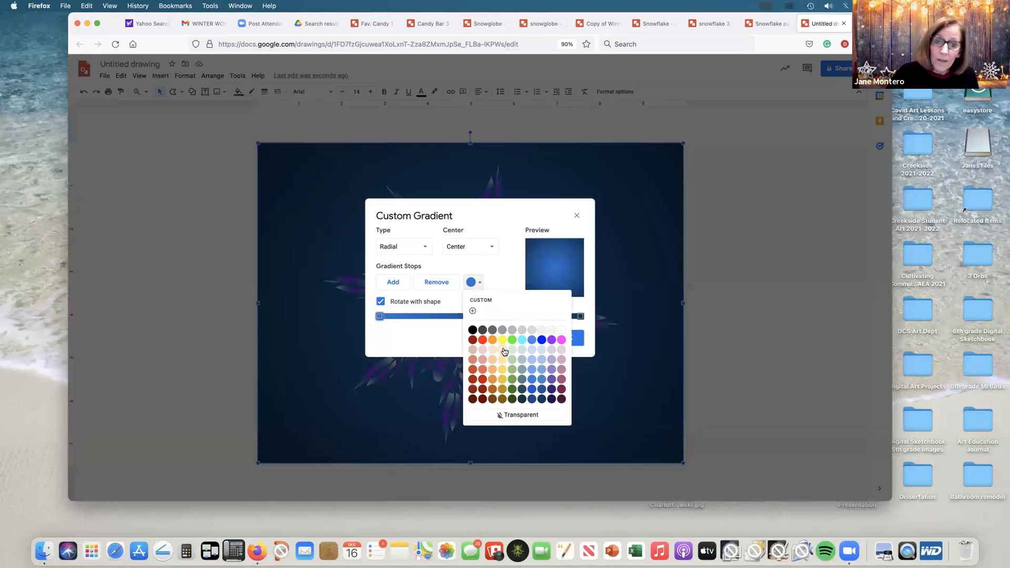
{"action": "left_click", "coordinate": [561, 371]}
{"action": "left_click", "coordinate": [400, 283]}
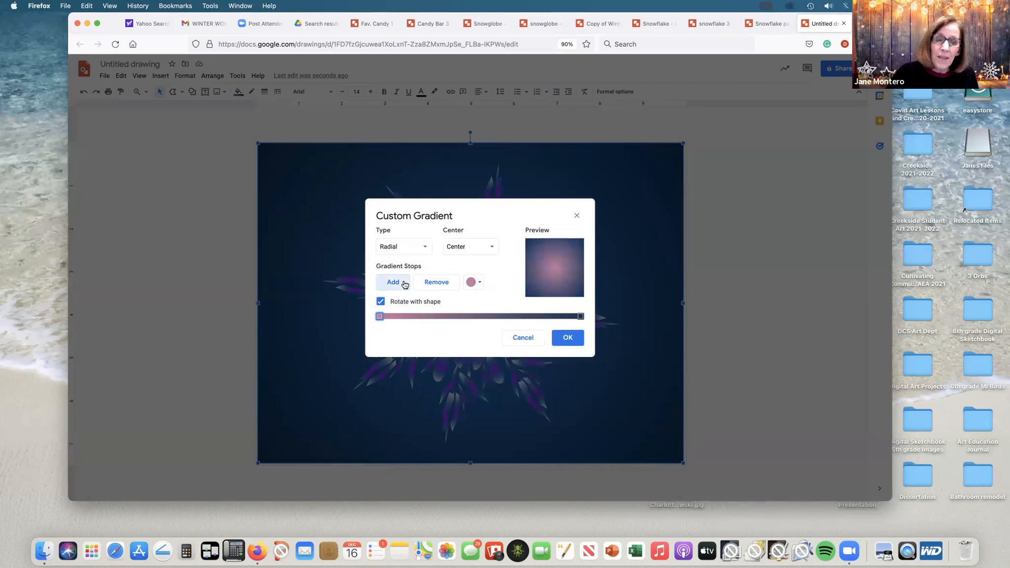
{"action": "left_click", "coordinate": [478, 285]}
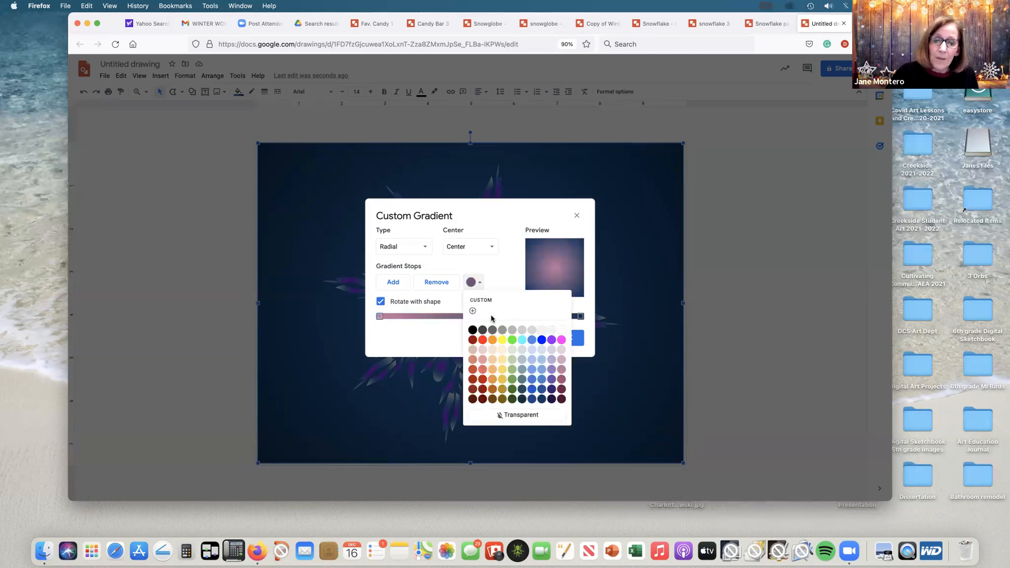
{"action": "left_click", "coordinate": [551, 378]}
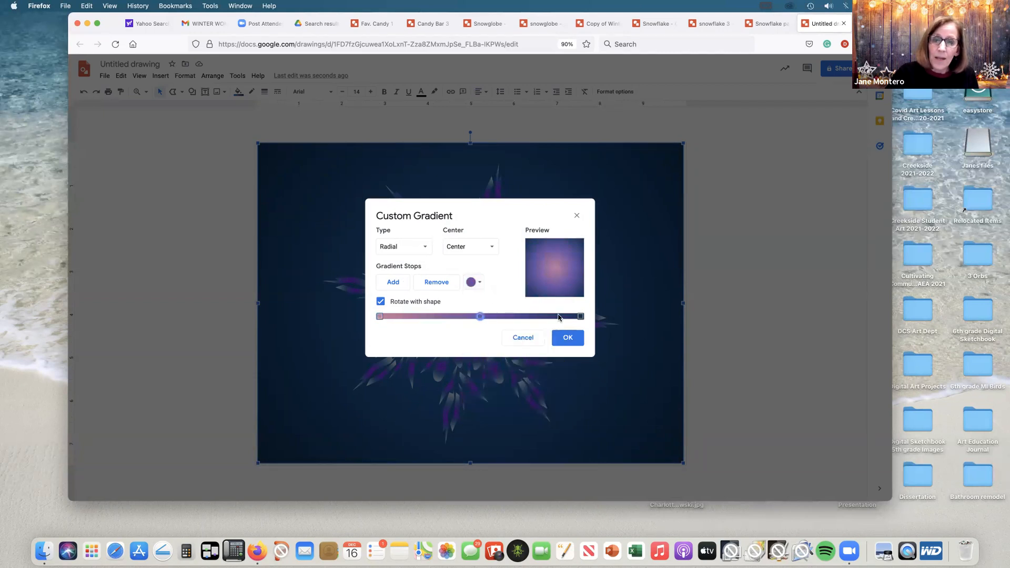
Step: Set the gradient's last stop to cyan and apply the custom gradient to the background
{"action": "left_click", "coordinate": [580, 316]}
{"action": "left_click", "coordinate": [480, 284]}
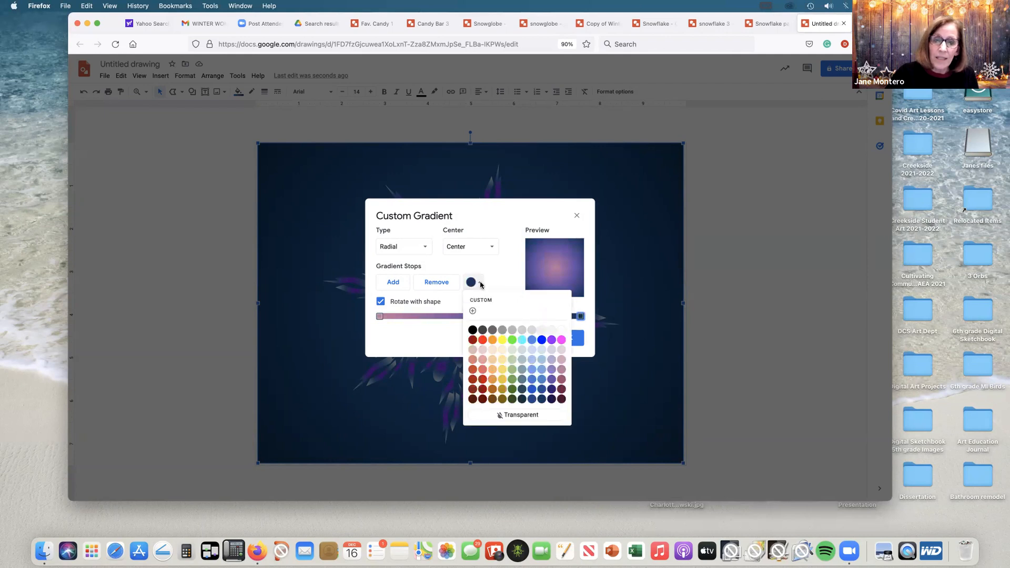
{"action": "left_click", "coordinate": [522, 340]}
{"action": "left_click", "coordinate": [573, 342]}
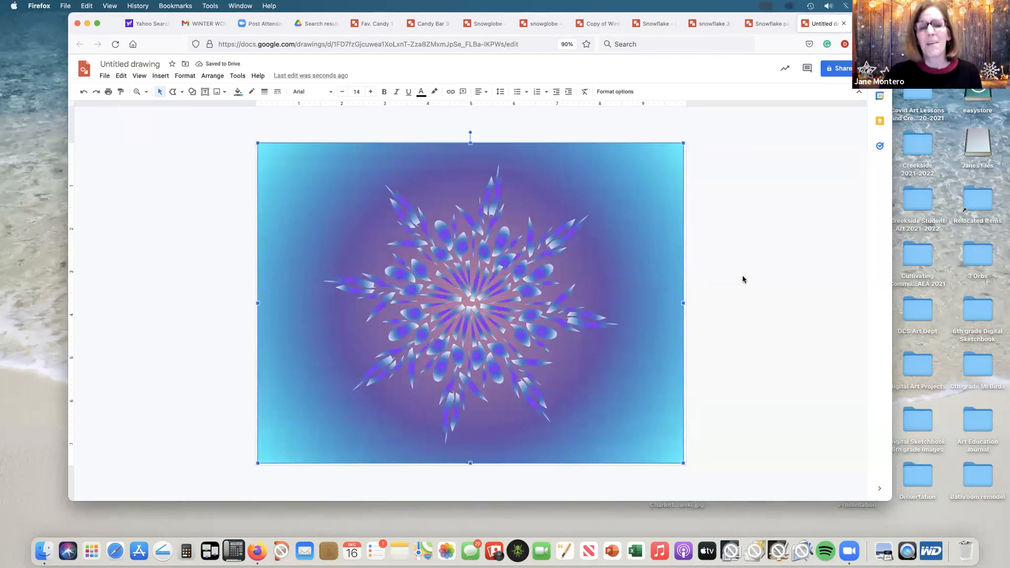
Step: Change the last stop of the background's custom gradient to dark purple and apply it
{"action": "left_click", "coordinate": [240, 94]}
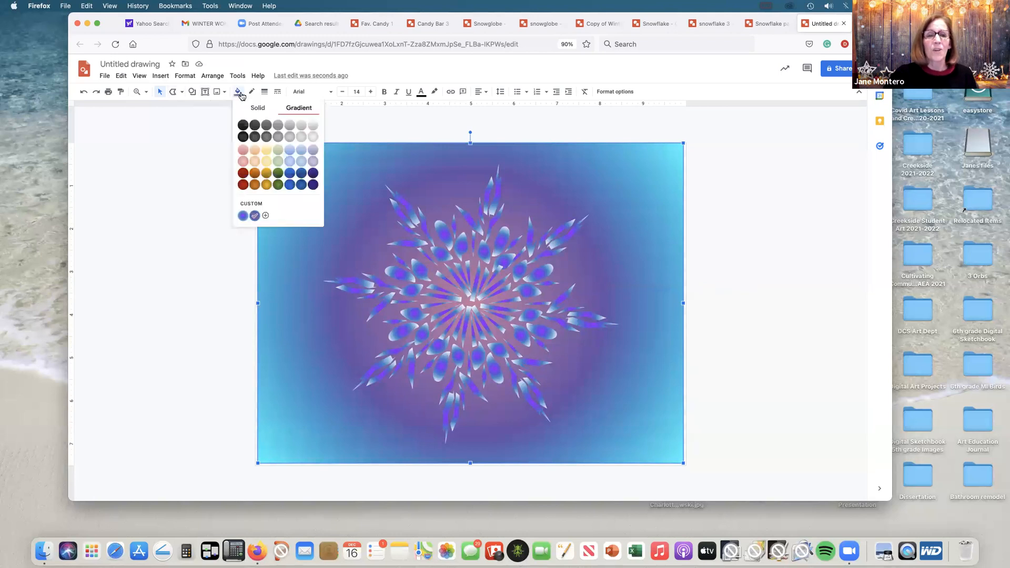
{"action": "left_click", "coordinate": [265, 217]}
{"action": "left_click", "coordinate": [580, 316]}
{"action": "left_click", "coordinate": [474, 282]}
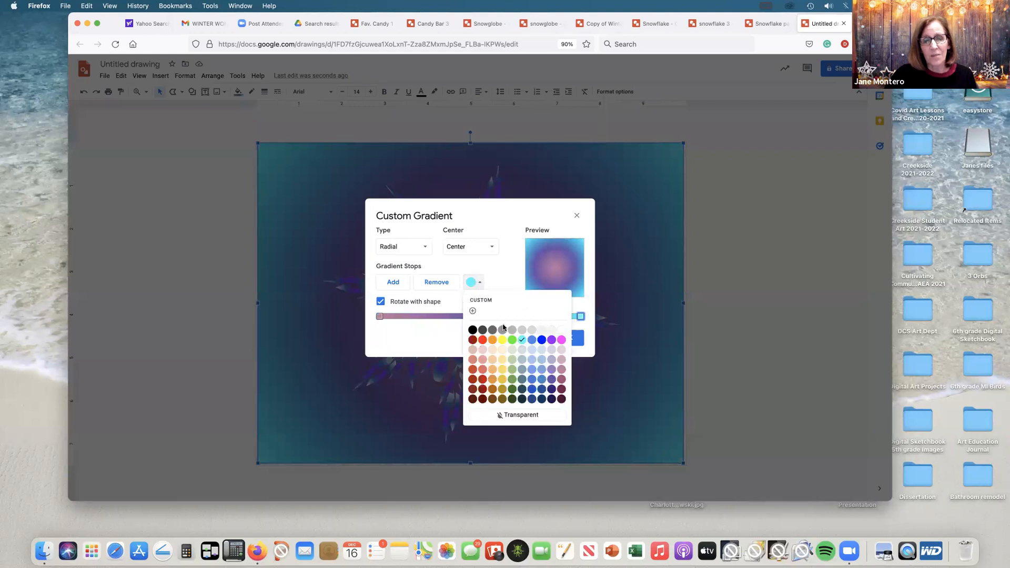
{"action": "left_click", "coordinate": [551, 391]}
{"action": "left_click", "coordinate": [570, 337]}
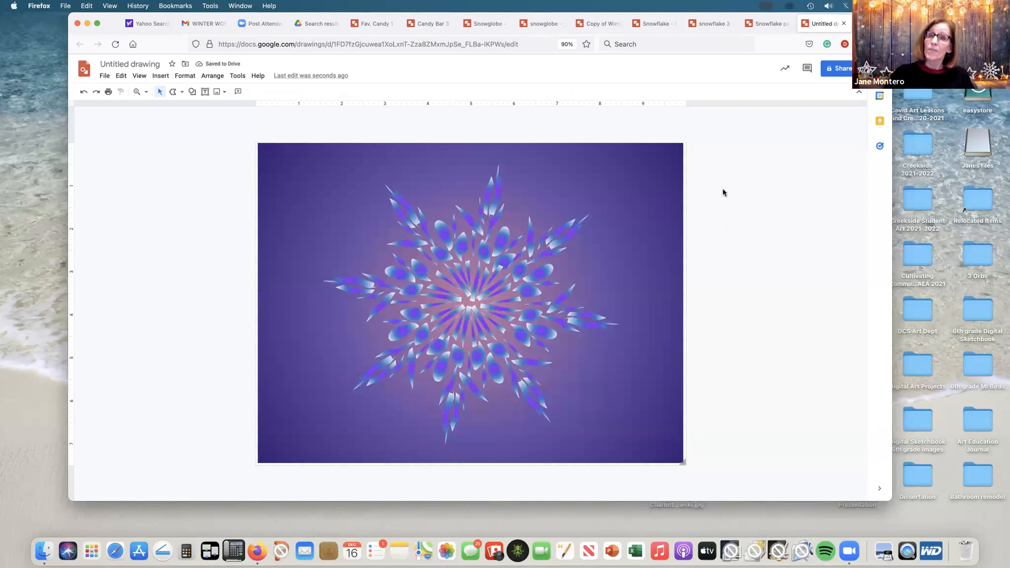
Step: Switch to the "Snowflake part one" drawing
{"action": "left_click", "coordinate": [776, 25]}
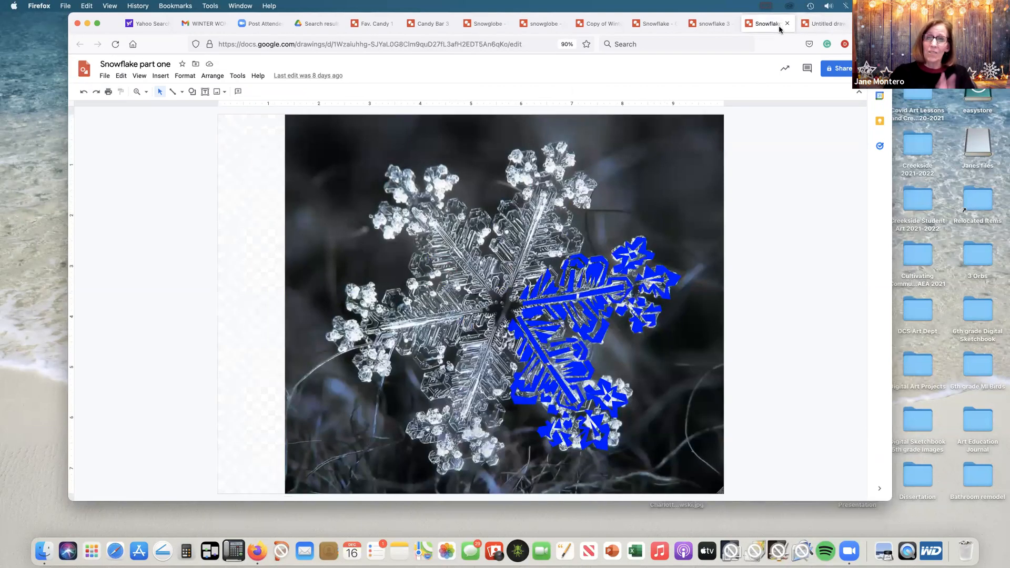
Step: Look over the finished snowflake examples and the "Copy of Winter house 3" drawing
{"action": "left_click", "coordinate": [620, 264]}
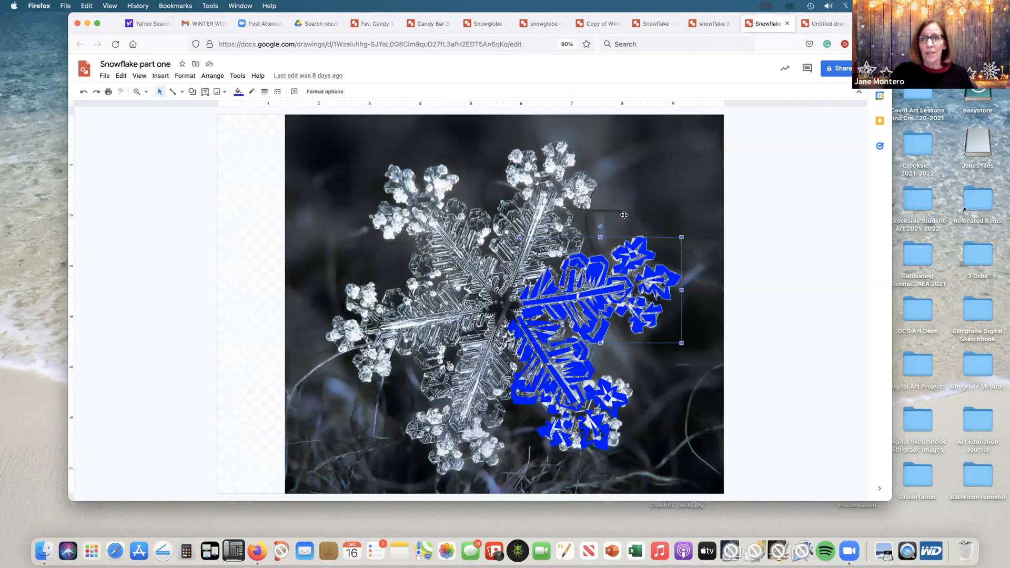
{"action": "left_click", "coordinate": [713, 24]}
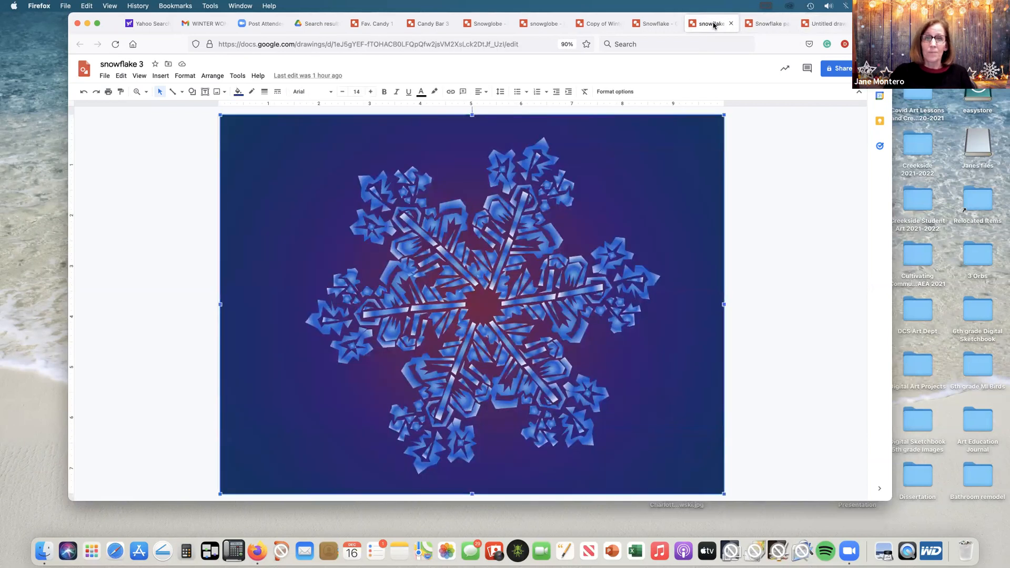
{"action": "left_click", "coordinate": [661, 25]}
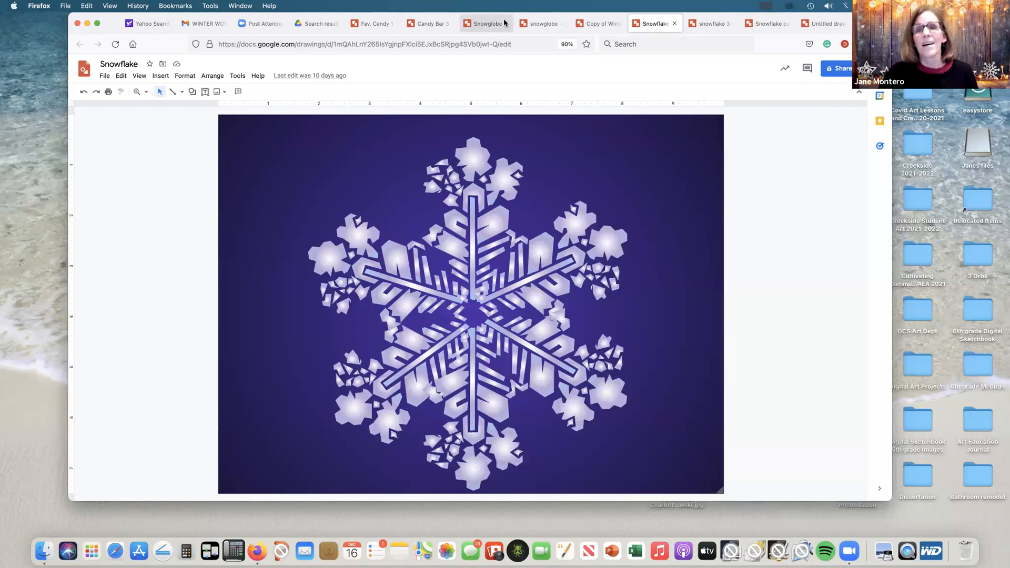
{"action": "left_click", "coordinate": [589, 27]}
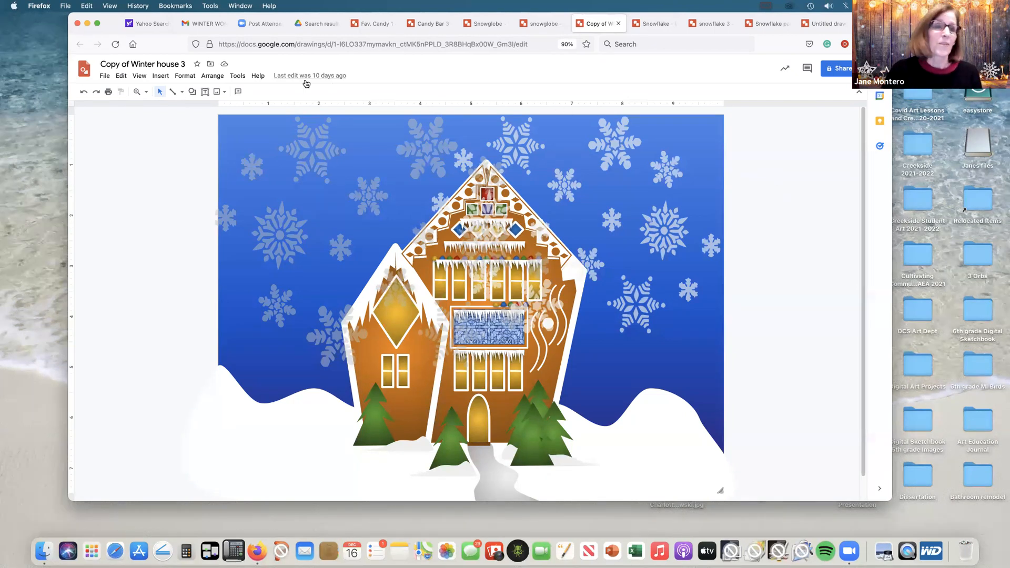
Step: Create a new blank drawing from the winter house drawing
{"action": "left_click", "coordinate": [105, 78]}
{"action": "mouse_move", "coordinate": [126, 112]}
{"action": "left_click", "coordinate": [216, 117]}
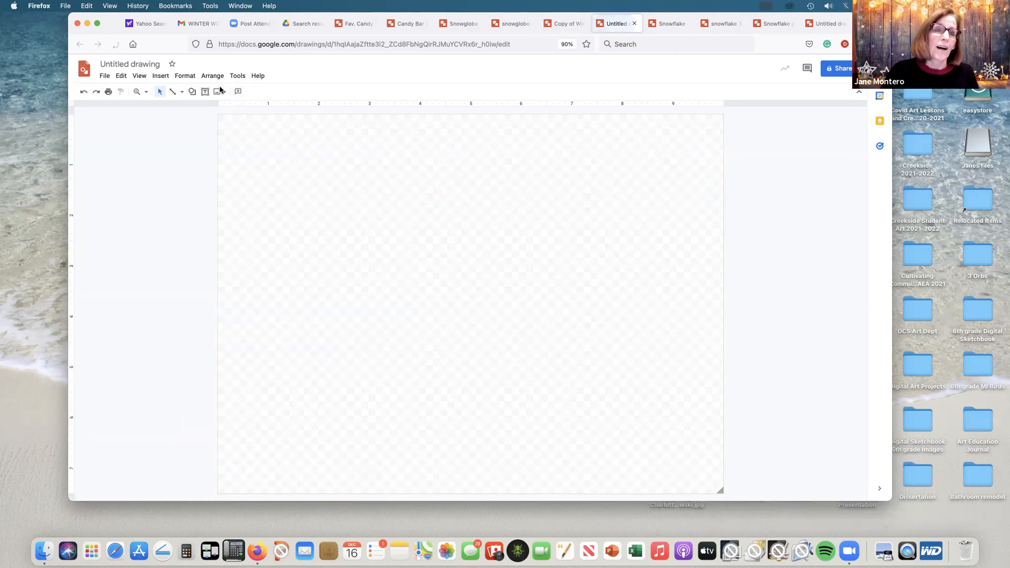
Step: Search the web for images of "gingerbread house photo" from within the new drawing
{"action": "left_click", "coordinate": [219, 91]}
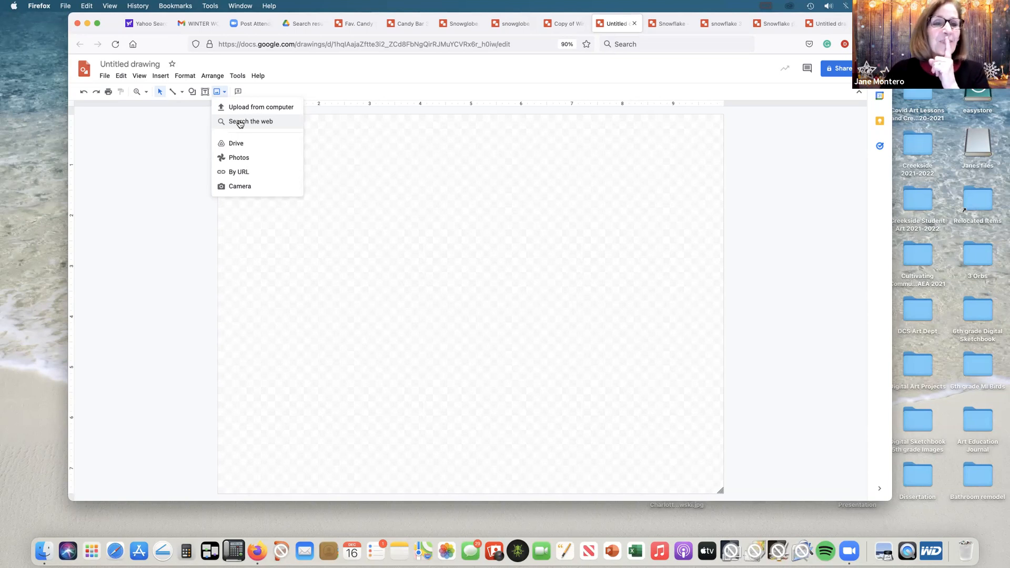
{"action": "left_click", "coordinate": [239, 122]}
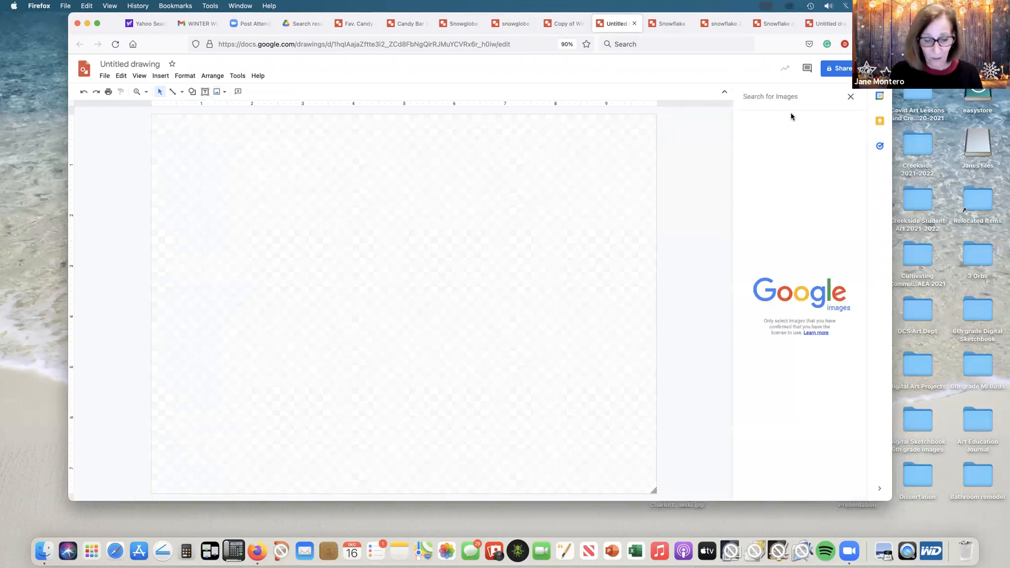
{"action": "type", "text": "gi"}
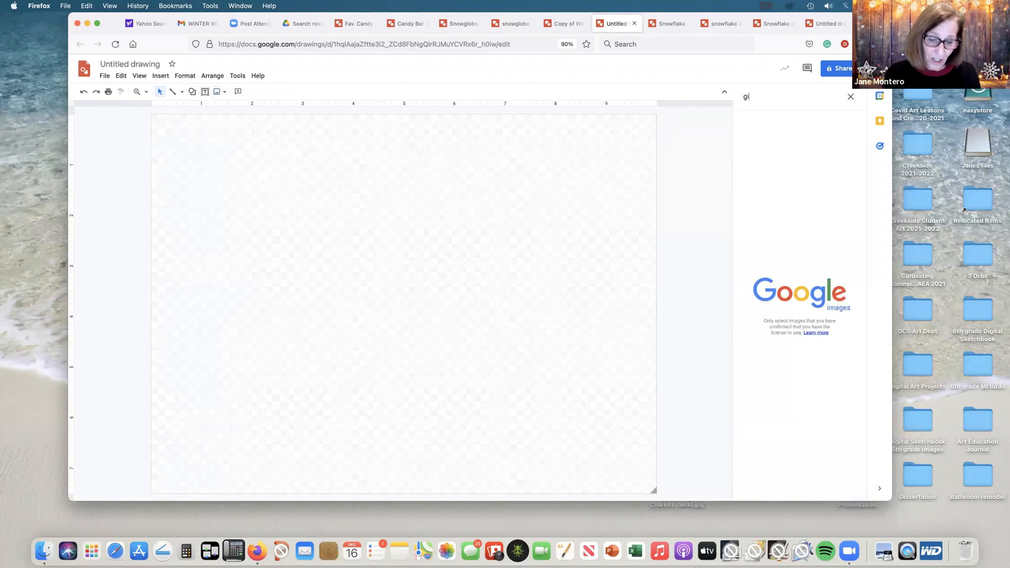
{"action": "type", "text": "ngerbrea"}
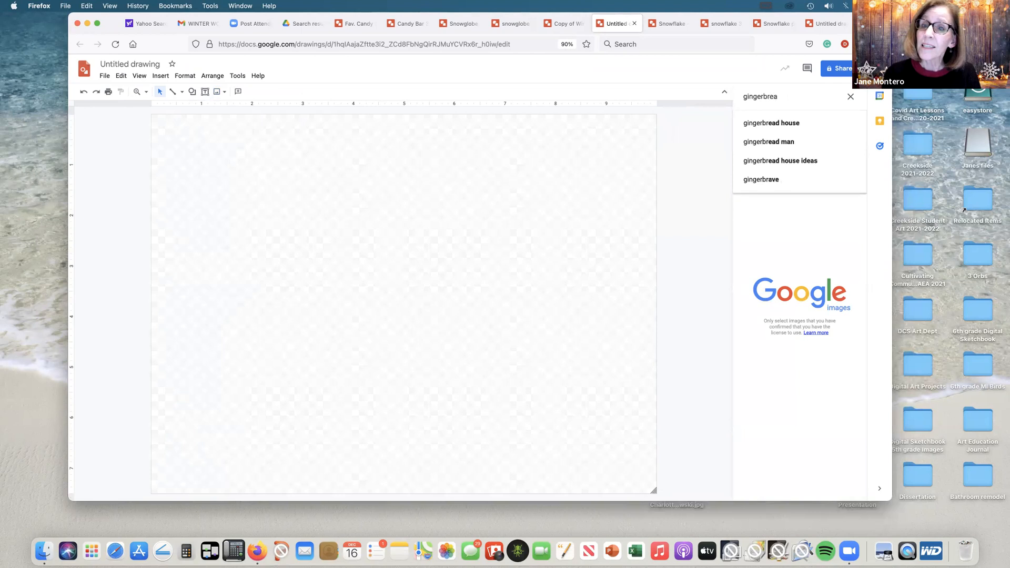
{"action": "type", "text": "d house photo"}
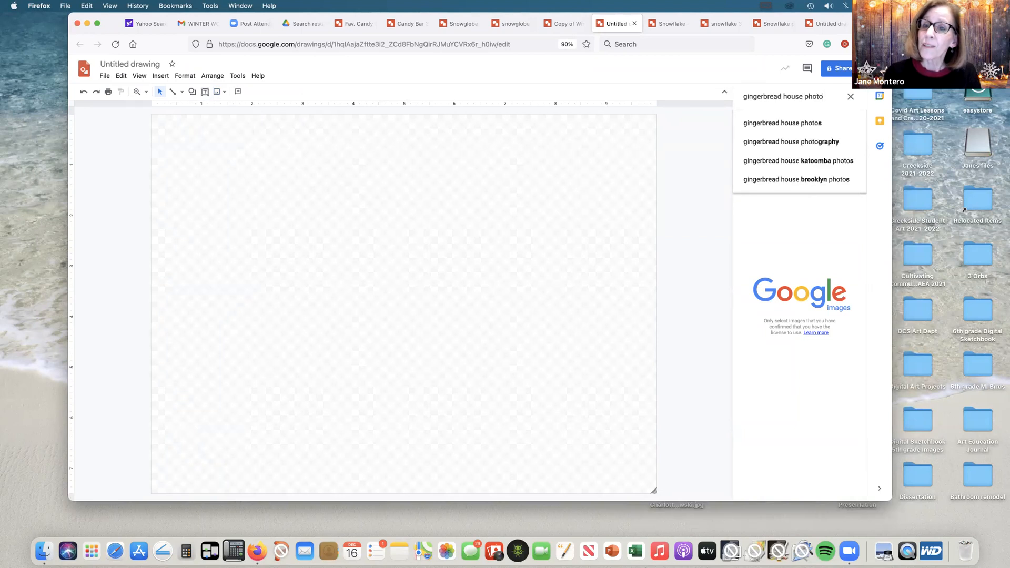
{"action": "key", "text": "Return"}
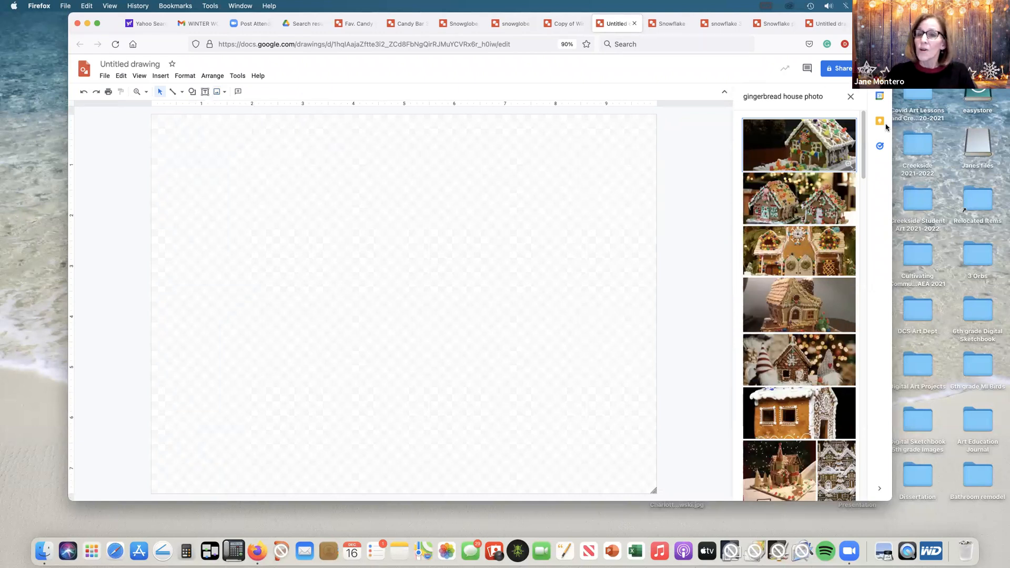
Step: Insert the photo of a gingerbread house with a fir tree under a snowy blue sky
{"action": "left_click_drag", "start_coordinate": [863, 149], "coordinate": [846, 406]}
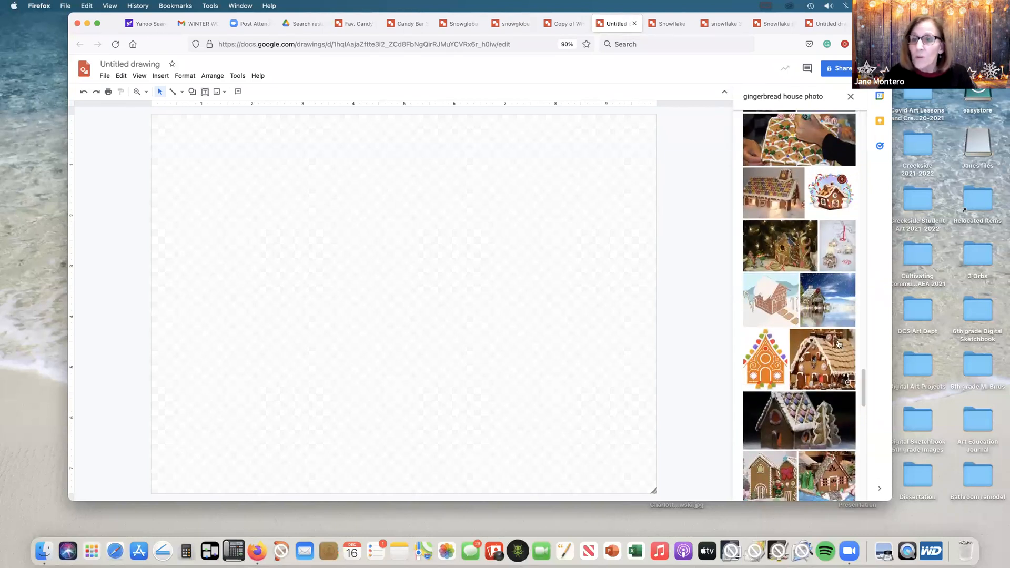
{"action": "left_click", "coordinate": [817, 304]}
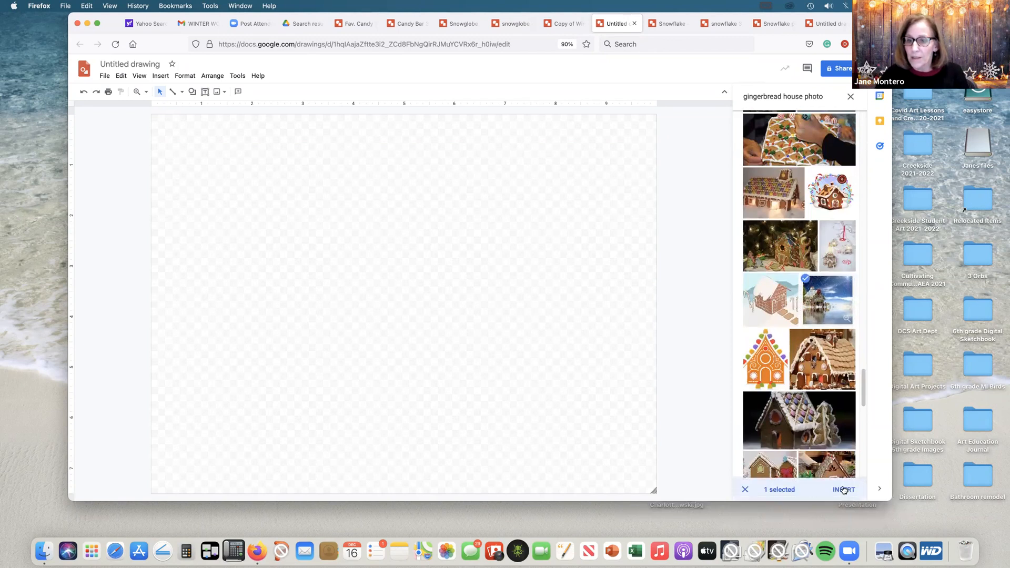
{"action": "left_click", "coordinate": [843, 490]}
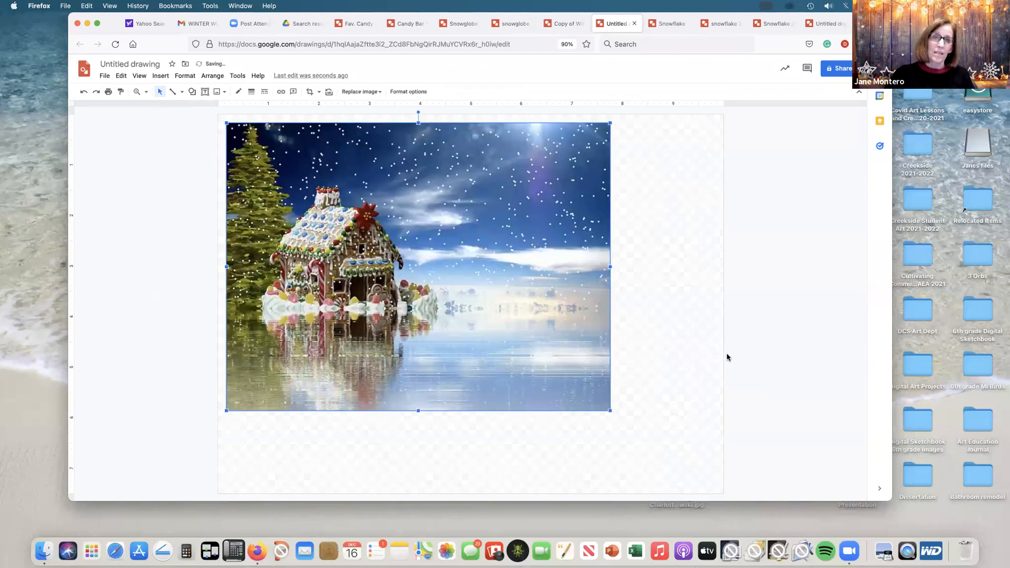
Step: Shrink the gingerbread house photo and move it partly off the canvas's upper-left edge as a reference, then deselect it
{"action": "left_click_drag", "start_coordinate": [610, 122], "coordinate": [509, 198]}
{"action": "left_click_drag", "start_coordinate": [386, 290], "coordinate": [263, 228]}
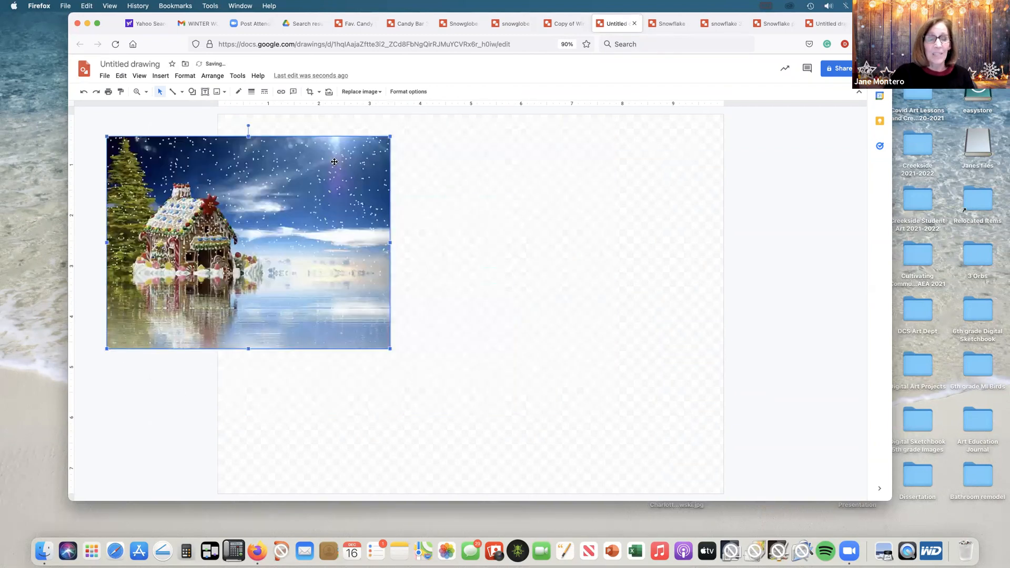
{"action": "left_click_drag", "start_coordinate": [390, 136], "coordinate": [373, 148]}
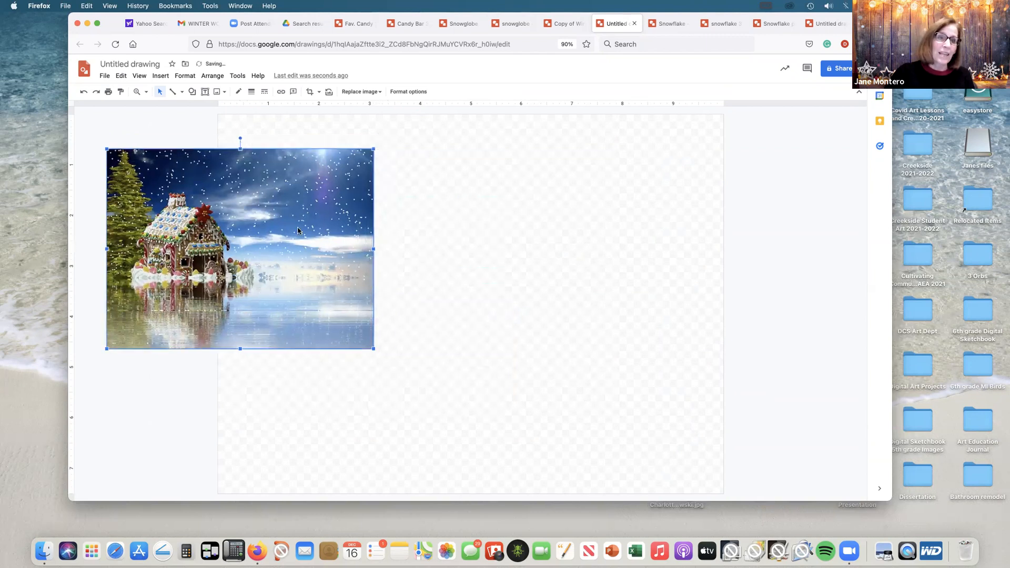
{"action": "left_click_drag", "start_coordinate": [373, 348], "coordinate": [337, 339]}
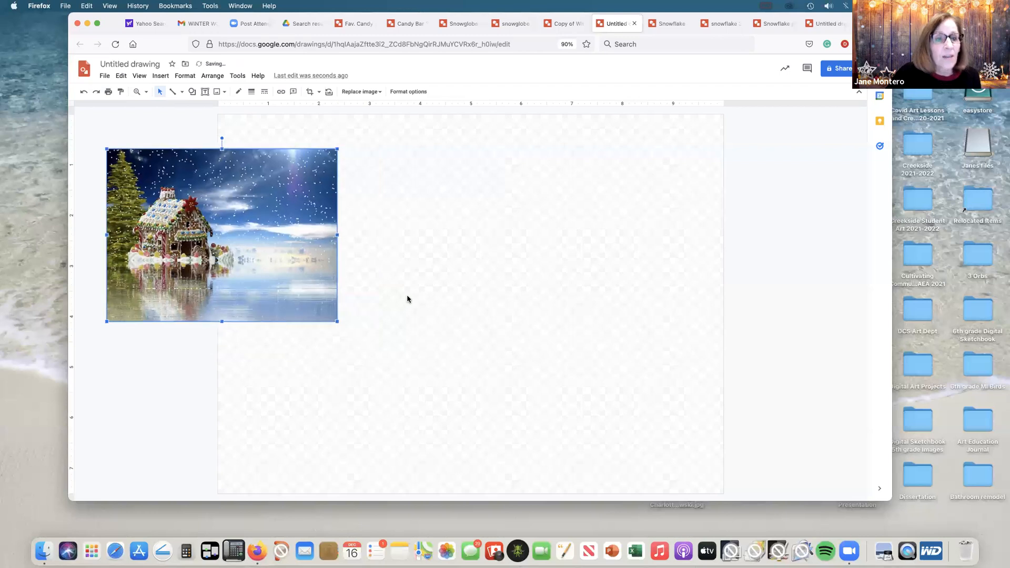
{"action": "left_click_drag", "start_coordinate": [267, 211], "coordinate": [249, 202]}
{"action": "left_click", "coordinate": [513, 222]}
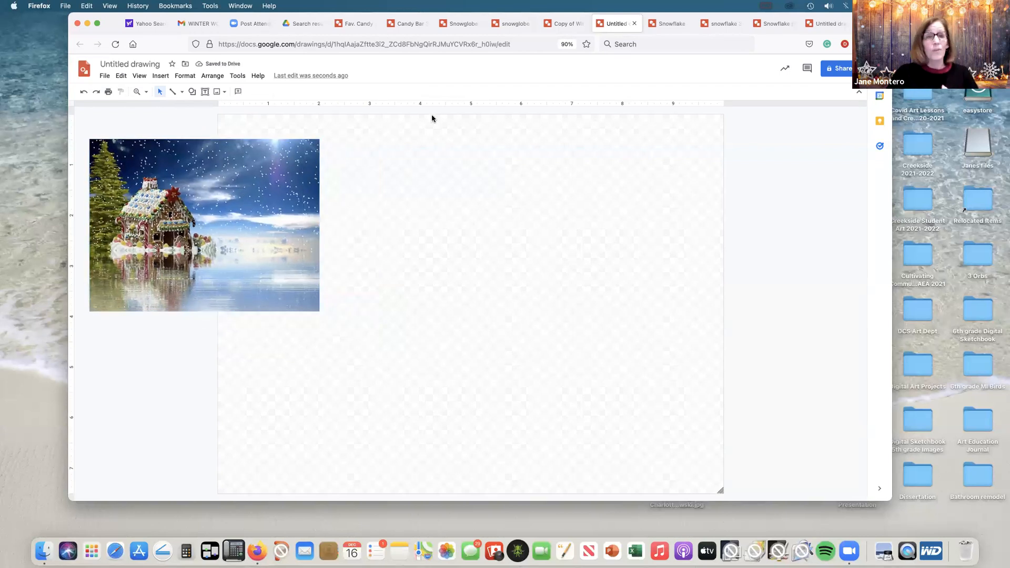
Step: Draw a tall regular pentagon as the house body and position it near the middle of the canvas
{"action": "left_click", "coordinate": [192, 92]}
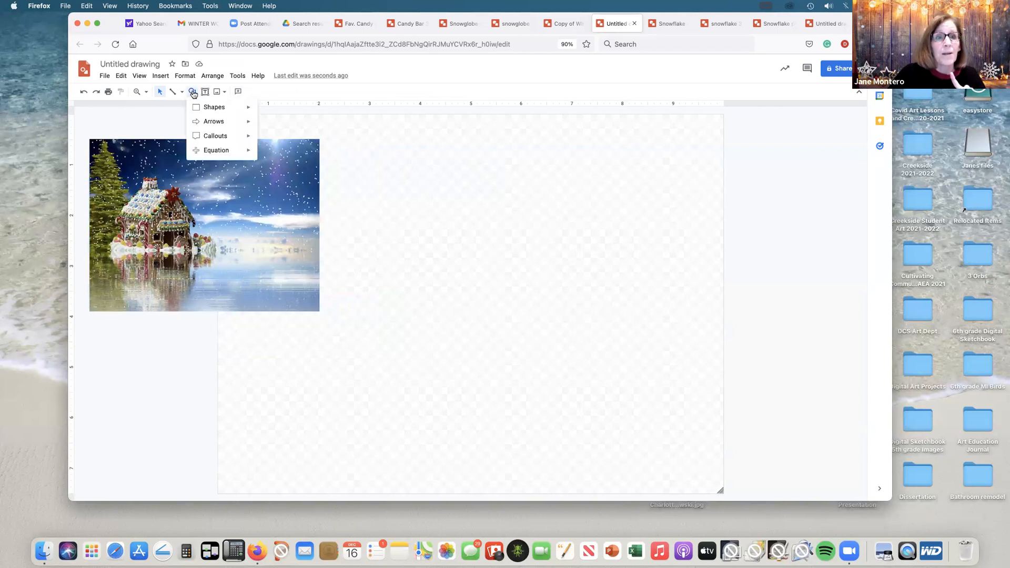
{"action": "mouse_move", "coordinate": [214, 109]}
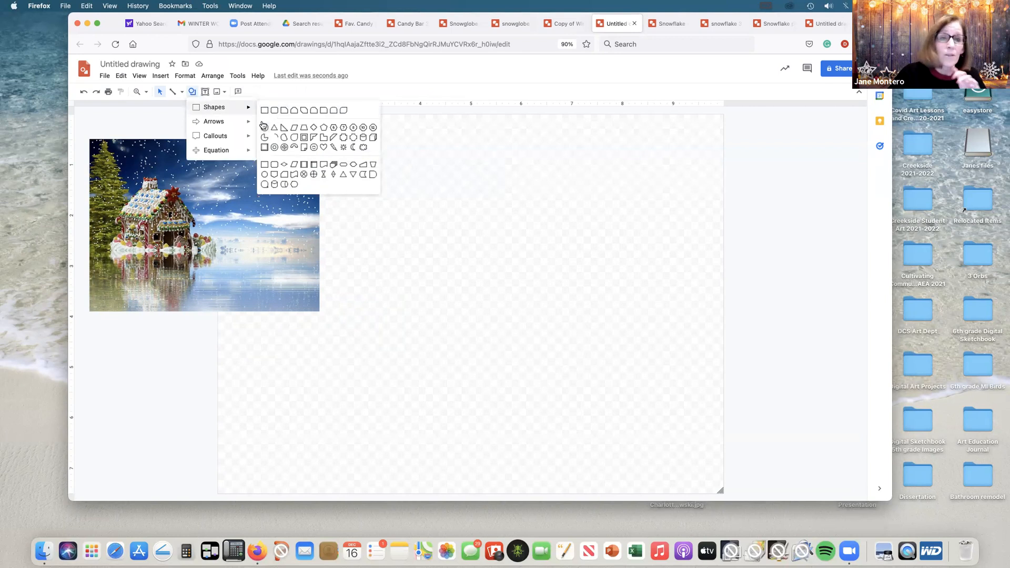
{"action": "left_click", "coordinate": [325, 129]}
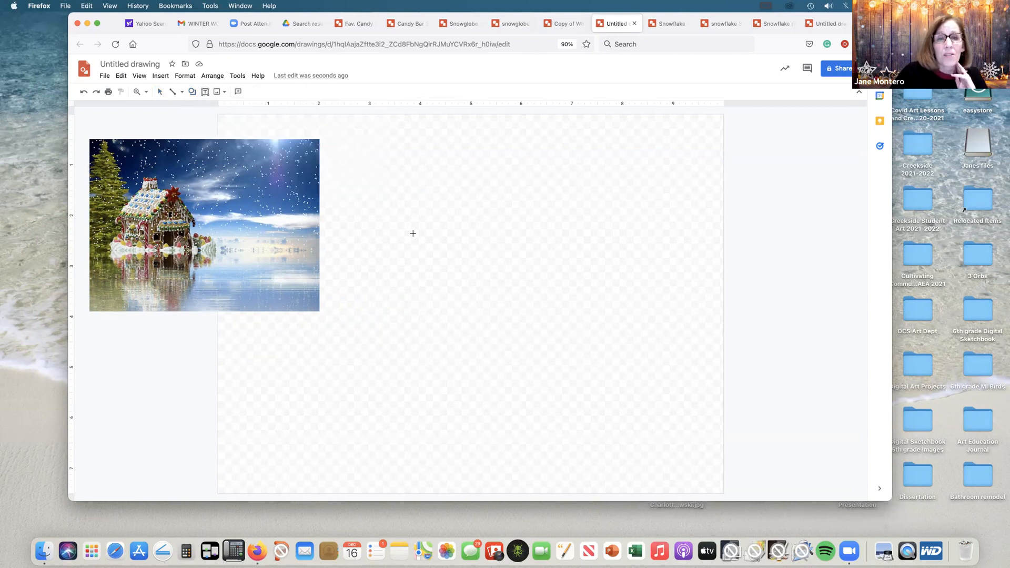
{"action": "mouse_move", "coordinate": [392, 210]}
{"action": "left_mouse_down"}
{"action": "mouse_move", "coordinate": [462, 323]}
{"action": "mouse_move", "coordinate": [578, 446]}
{"action": "left_mouse_up"}
{"action": "left_click_drag", "start_coordinate": [493, 338], "coordinate": [480, 310]}
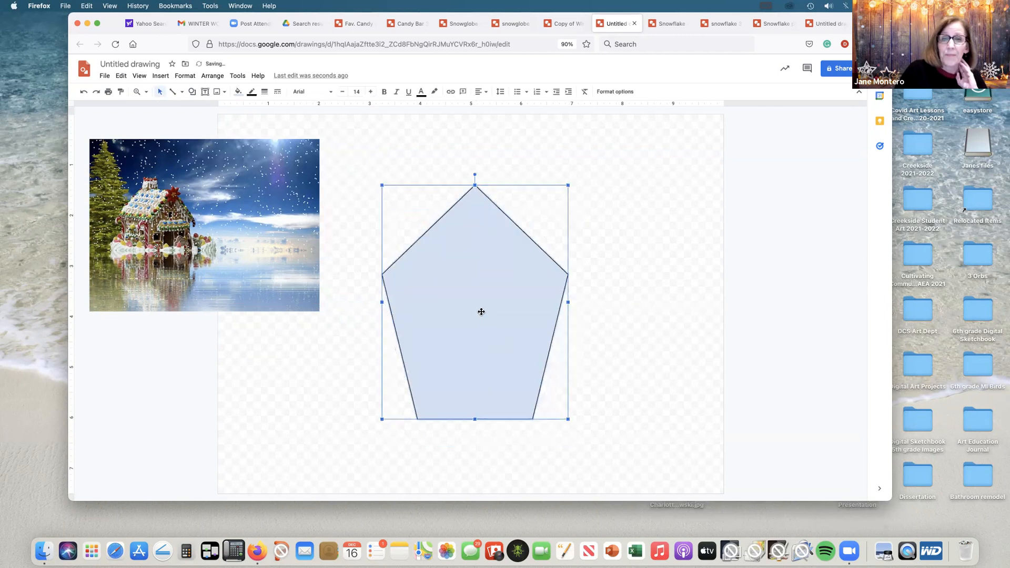
Step: Fill the pentagon with the dark orange radial gradient preset
{"action": "left_click", "coordinate": [239, 93]}
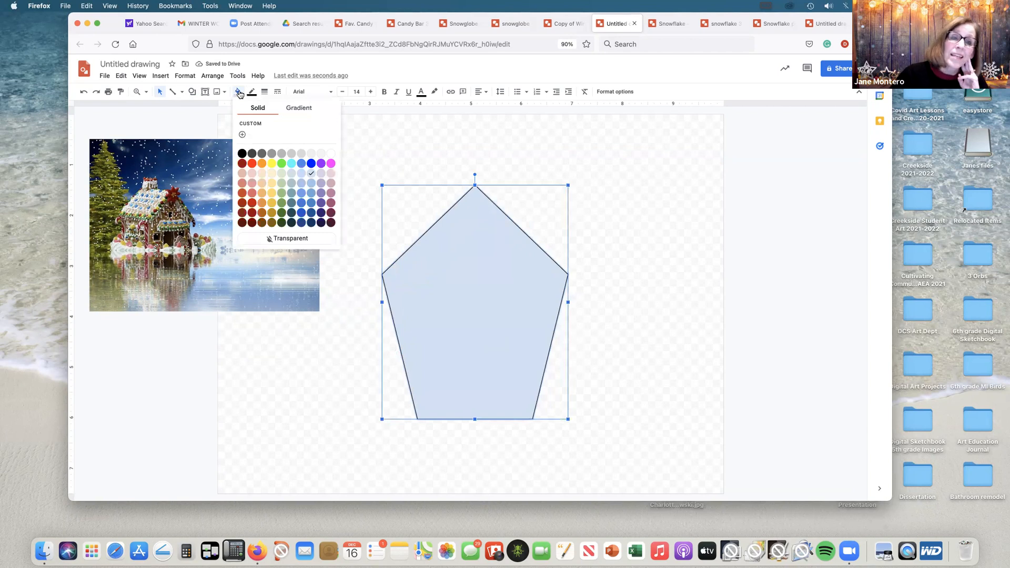
{"action": "left_click", "coordinate": [304, 109]}
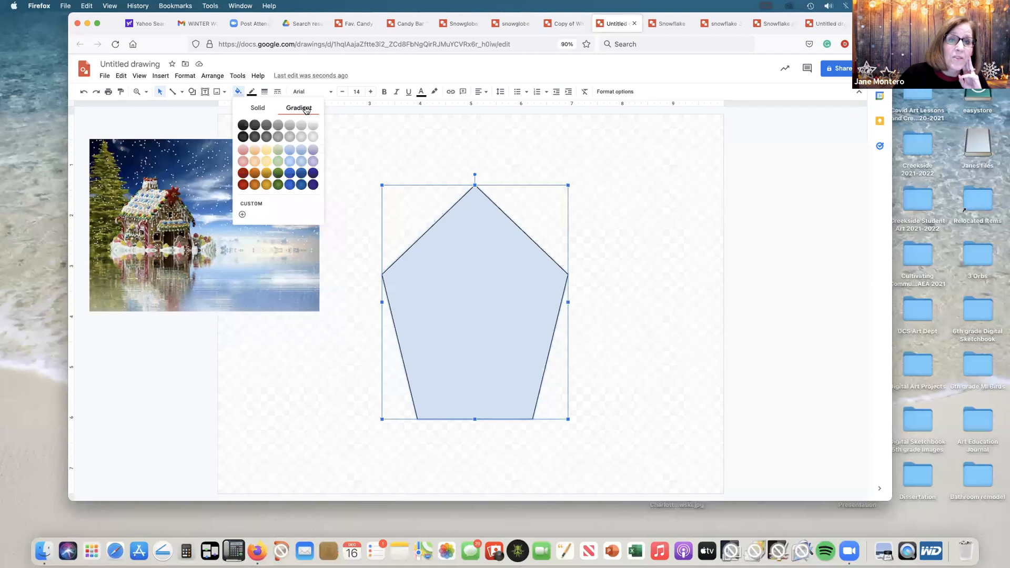
{"action": "left_click", "coordinate": [256, 185]}
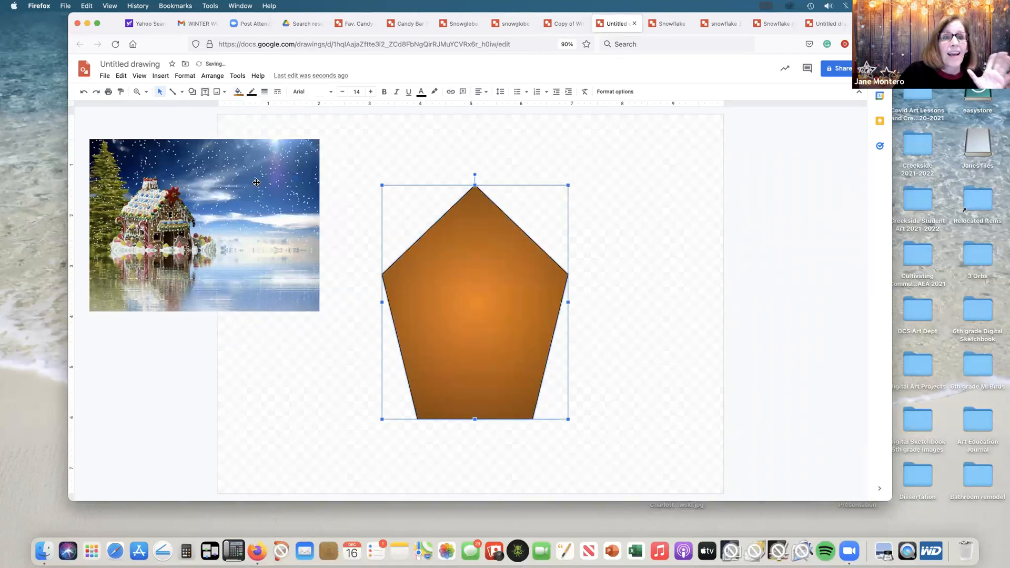
Step: Give the pentagon a white border with a weight of 12px and deselect it
{"action": "left_click", "coordinate": [251, 92]}
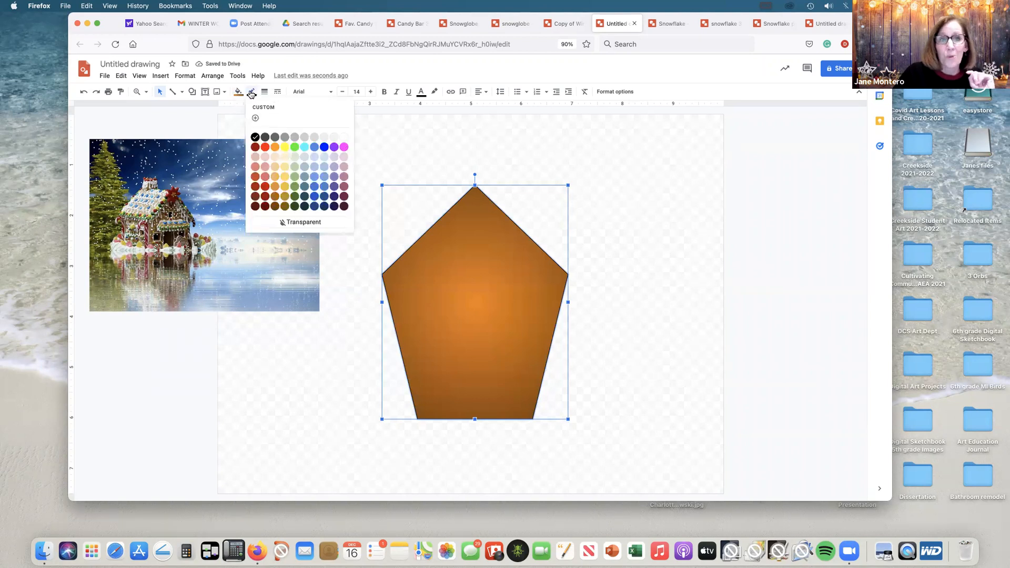
{"action": "left_click", "coordinate": [344, 137]}
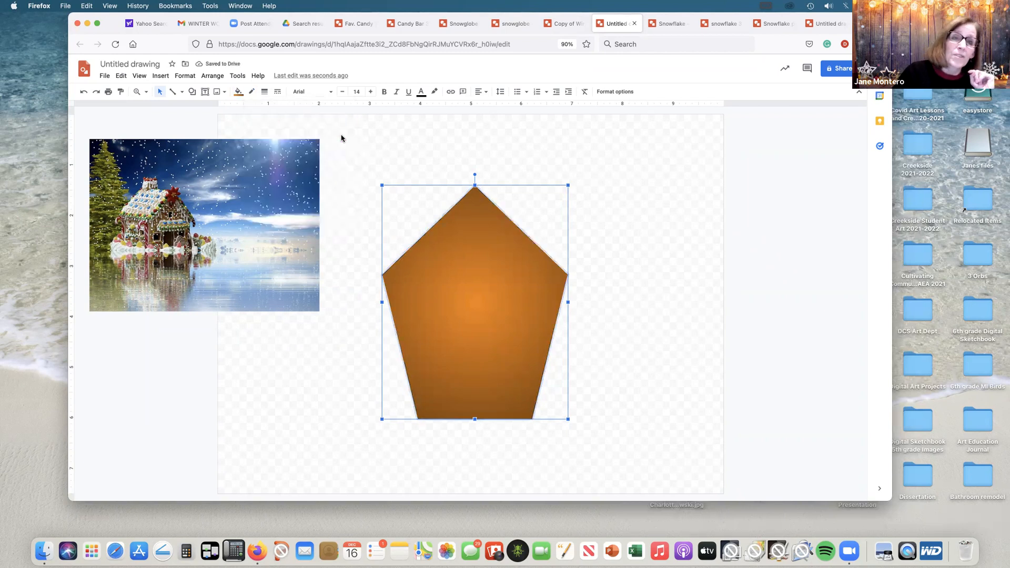
{"action": "left_click", "coordinate": [265, 93]}
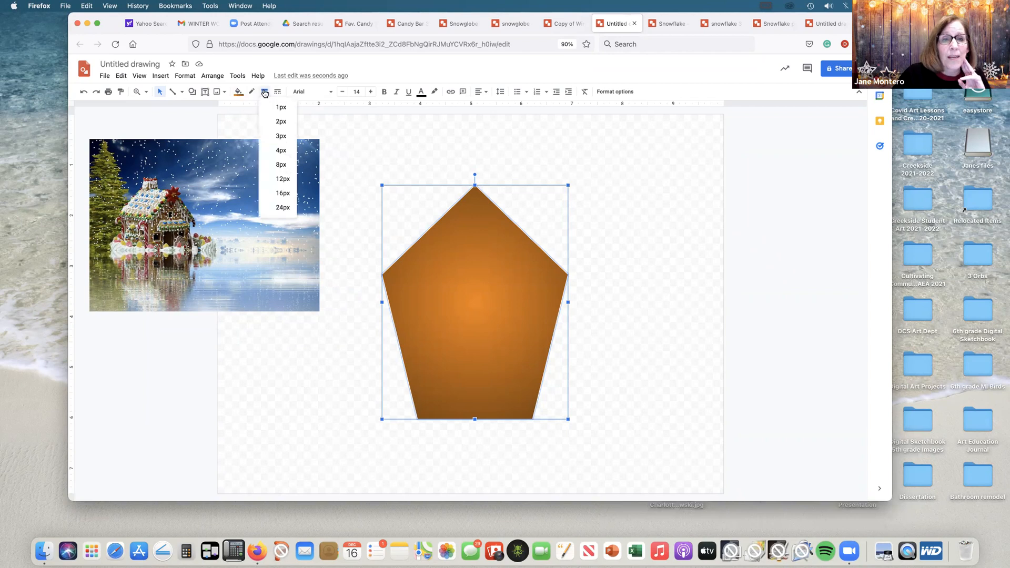
{"action": "left_click", "coordinate": [282, 180]}
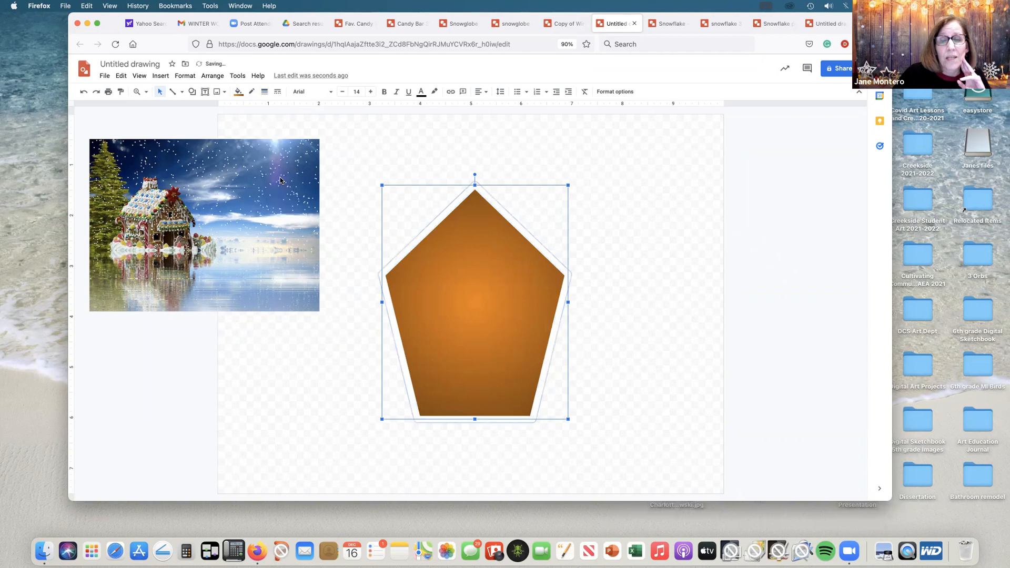
{"action": "left_click", "coordinate": [430, 139]}
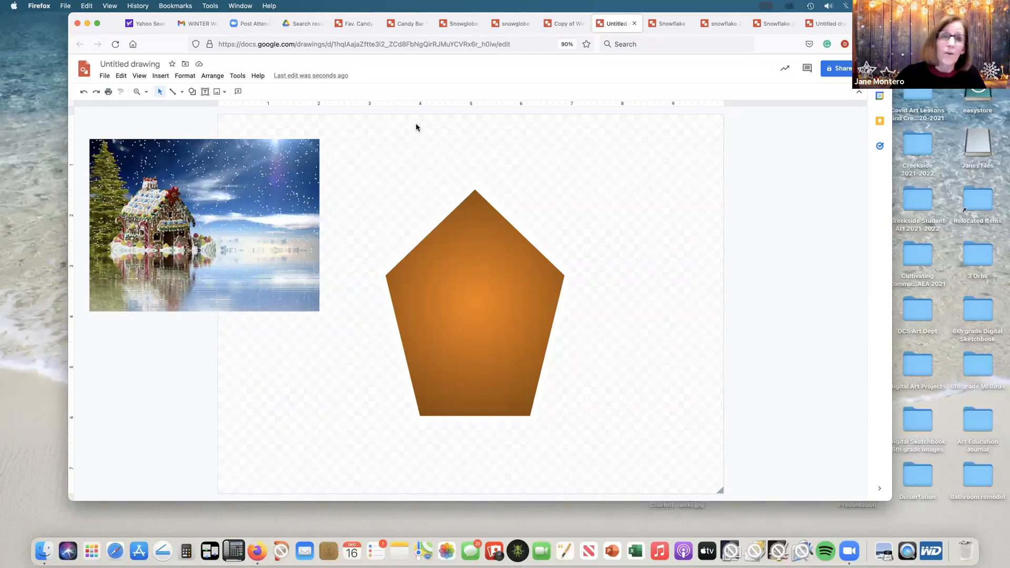
Step: Draw a background rectangle covering nearly the whole canvas and make its border transparent
{"action": "left_click", "coordinate": [193, 92]}
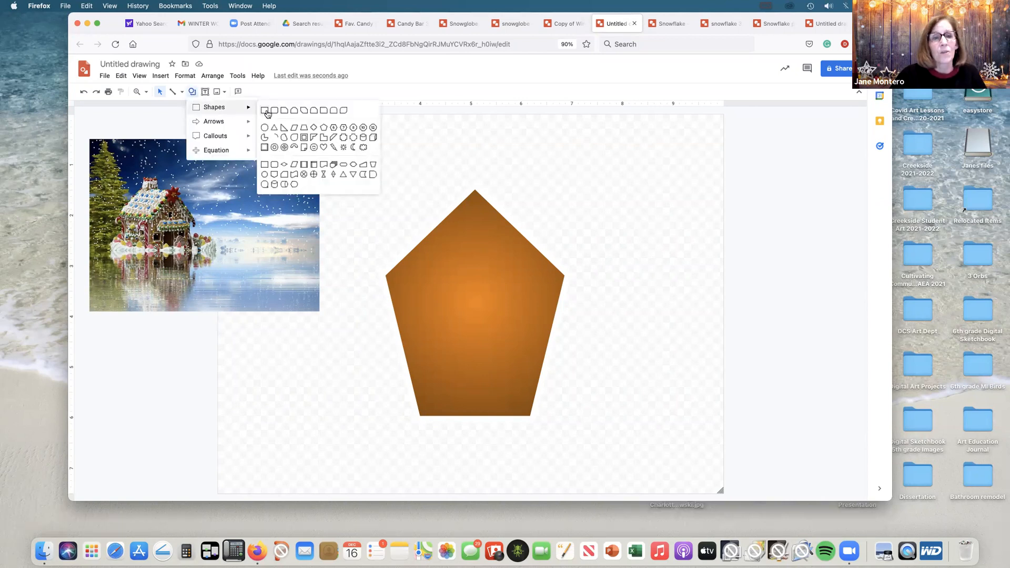
{"action": "left_click", "coordinate": [265, 110]}
{"action": "left_click_drag", "start_coordinate": [217, 115], "coordinate": [719, 494]}
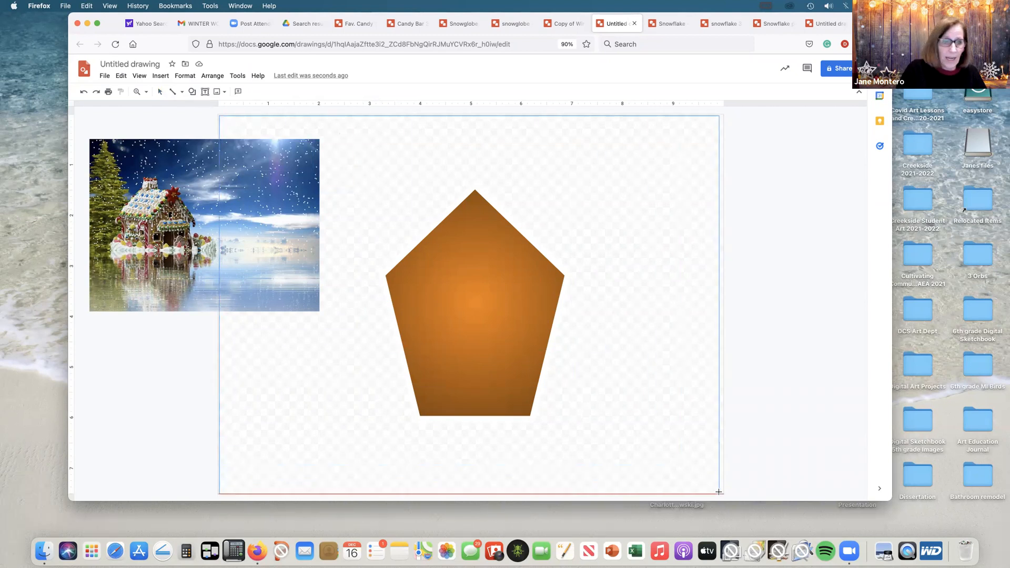
{"action": "left_click", "coordinate": [252, 93]}
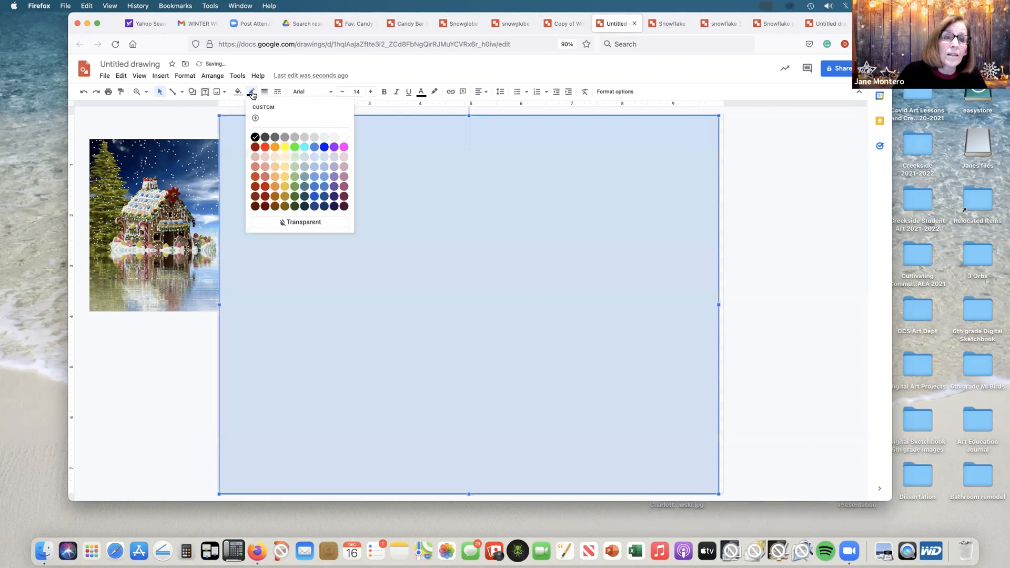
{"action": "left_click", "coordinate": [268, 209]}
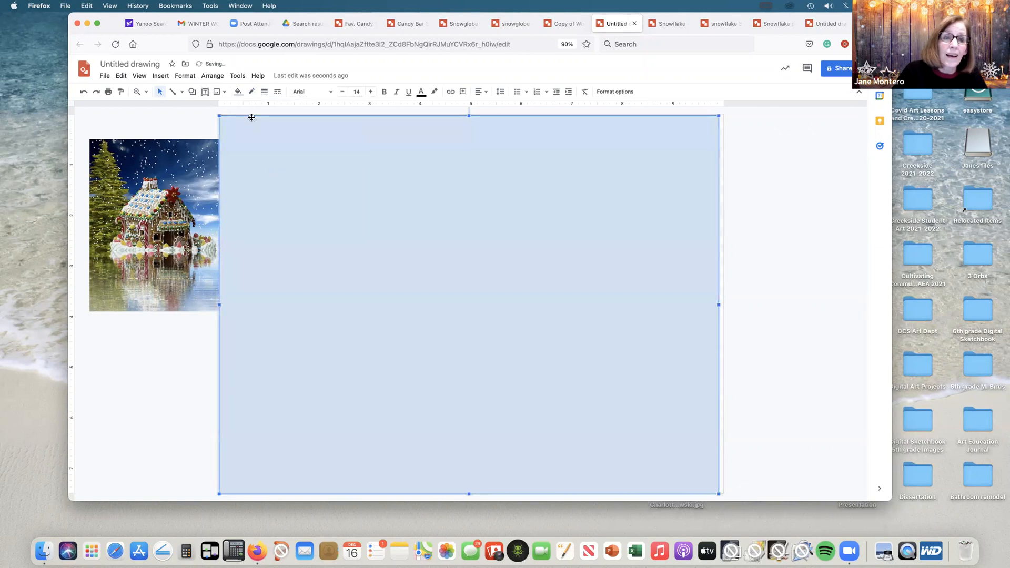
Step: Fill the background rectangle with a dark blue radial gradient preset and send it to the back behind the house
{"action": "left_click", "coordinate": [238, 92]}
{"action": "left_click", "coordinate": [293, 108]}
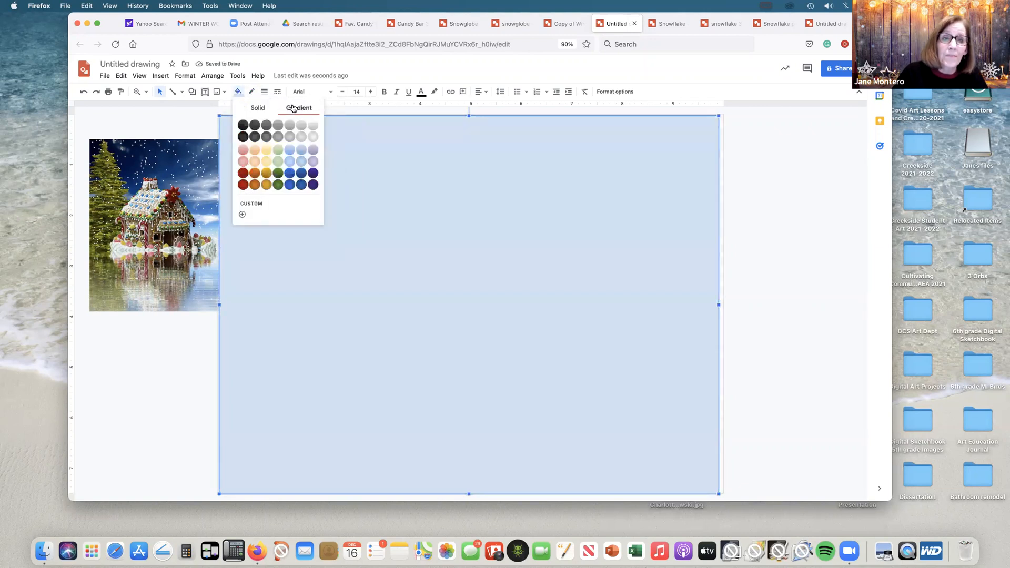
{"action": "left_click", "coordinate": [302, 185]}
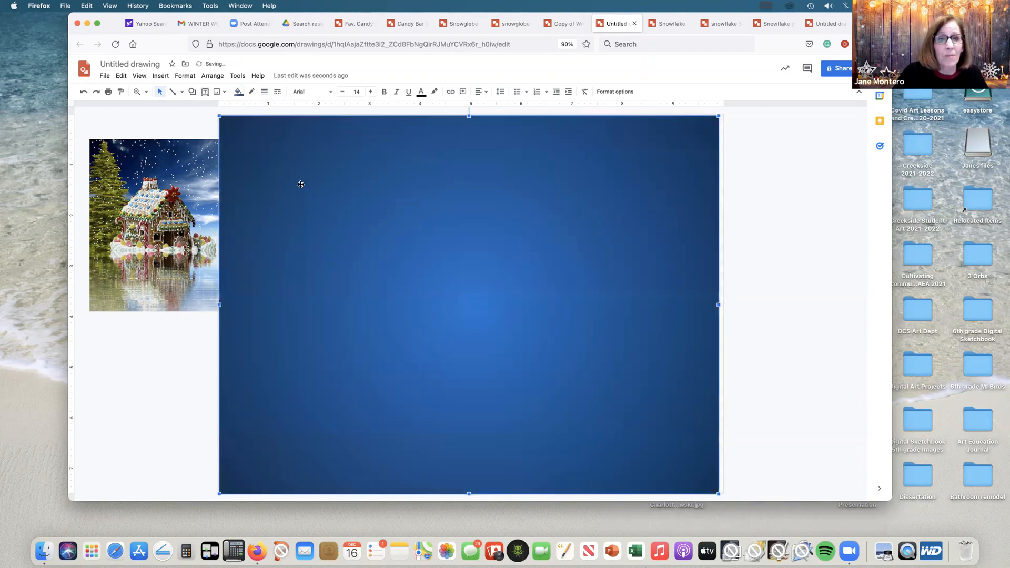
{"action": "left_click", "coordinate": [212, 76]}
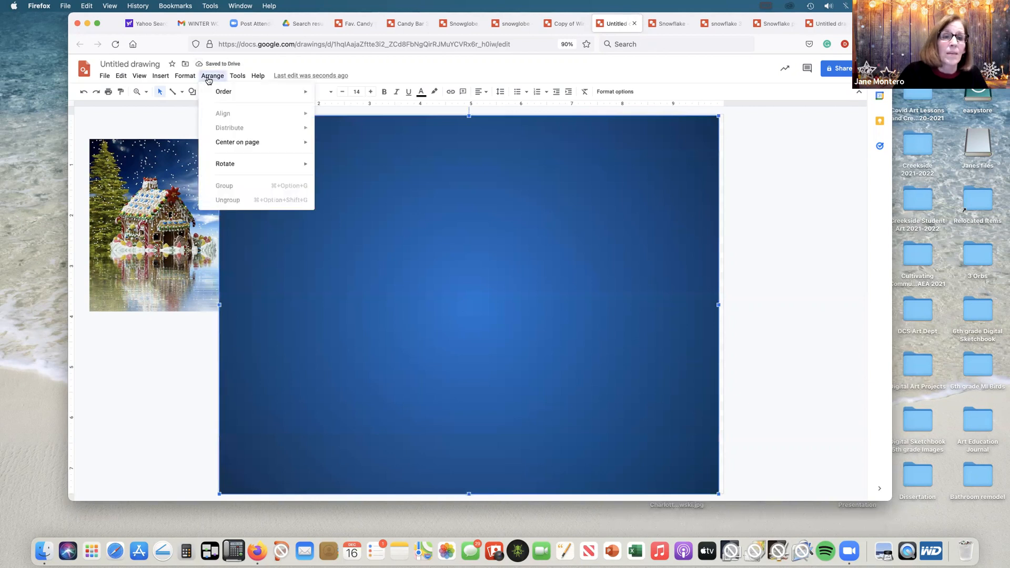
{"action": "mouse_move", "coordinate": [246, 93]}
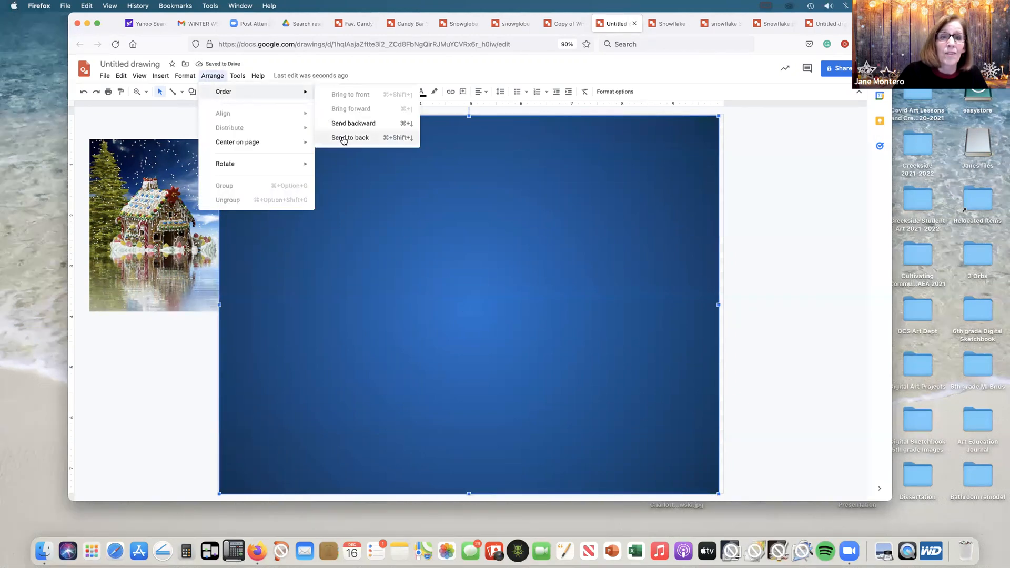
{"action": "left_click", "coordinate": [342, 139]}
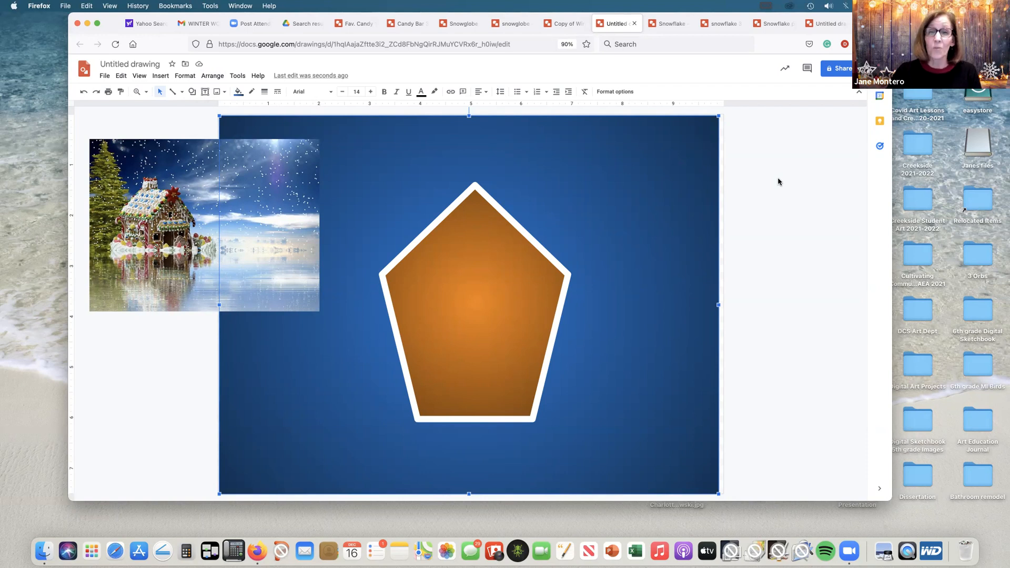
Step: Draw a small Flowchart: Delay shape and stand it upright as an arched door at the centre of the house's base
{"action": "left_click", "coordinate": [195, 92]}
{"action": "mouse_move", "coordinate": [212, 108]}
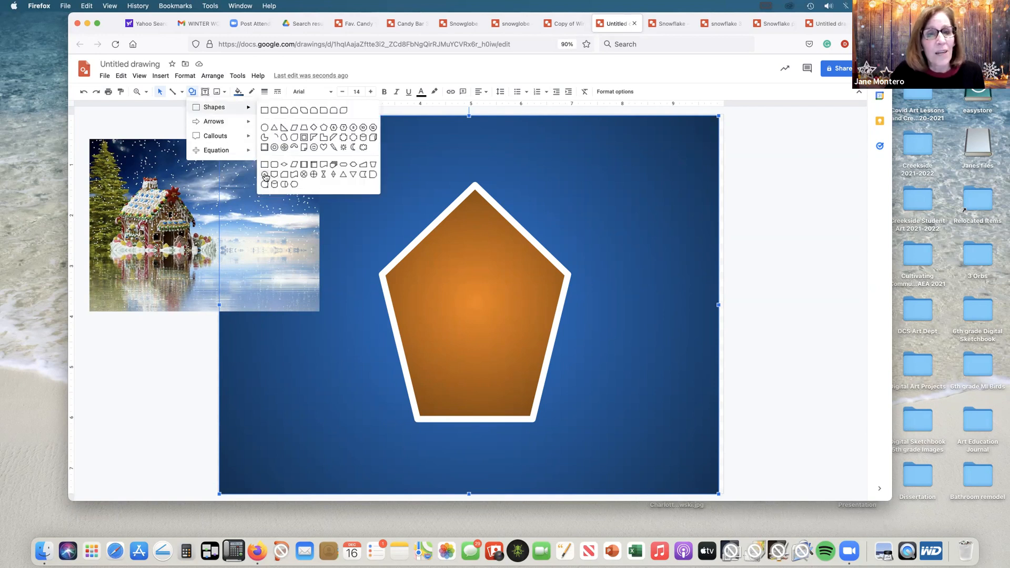
{"action": "left_click", "coordinate": [373, 176]}
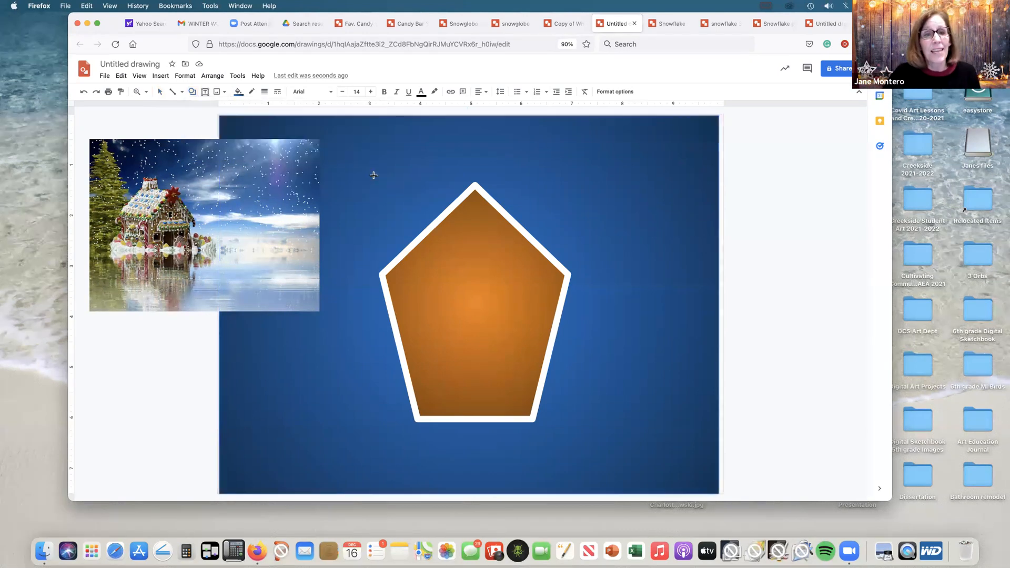
{"action": "left_click_drag", "start_coordinate": [458, 288], "coordinate": [518, 321]}
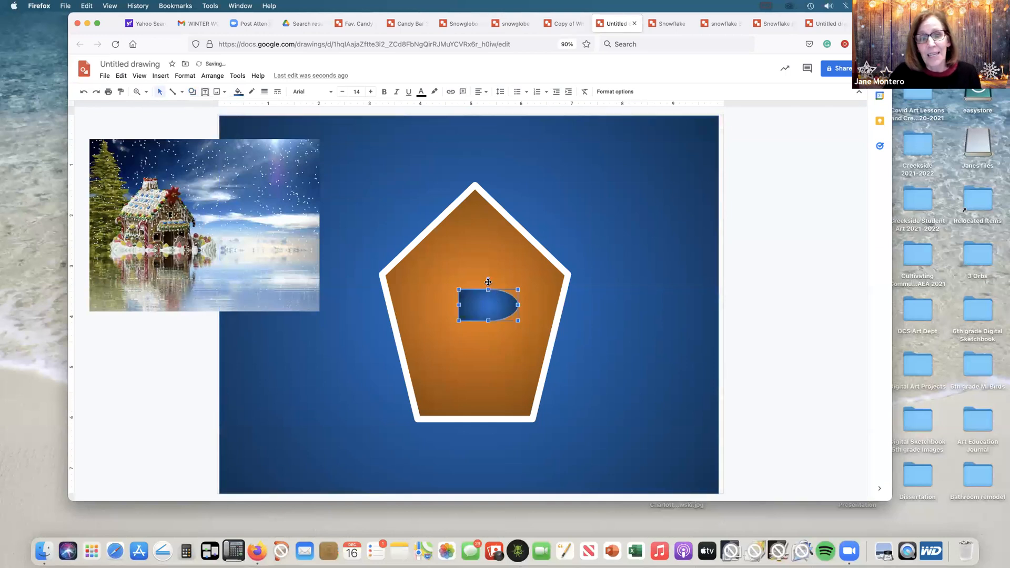
{"action": "left_click_drag", "start_coordinate": [487, 279], "coordinate": [475, 388]}
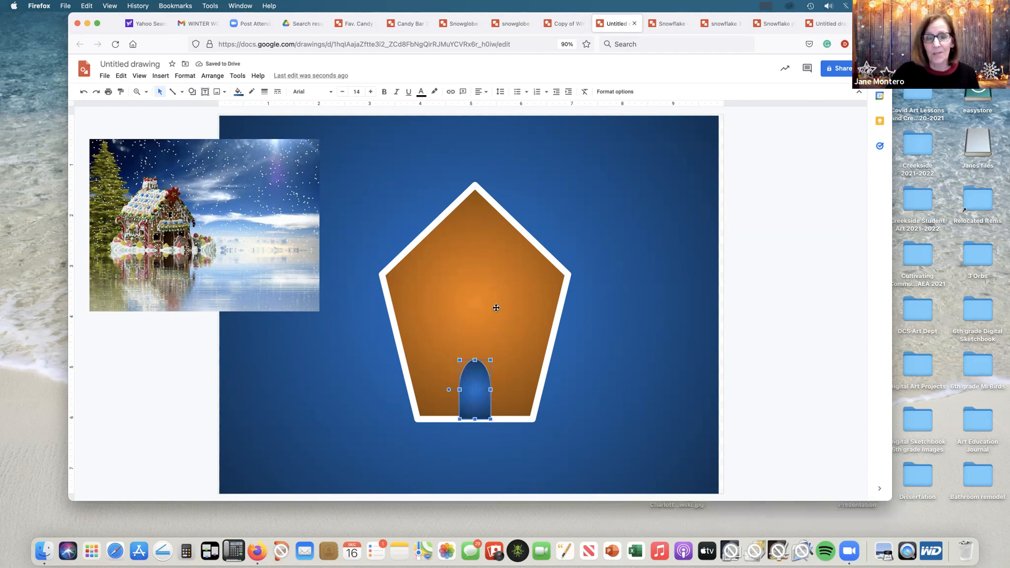
Step: Fill the door with a dark red radial gradient and give it a white border 12px thick
{"action": "left_click", "coordinate": [237, 92]}
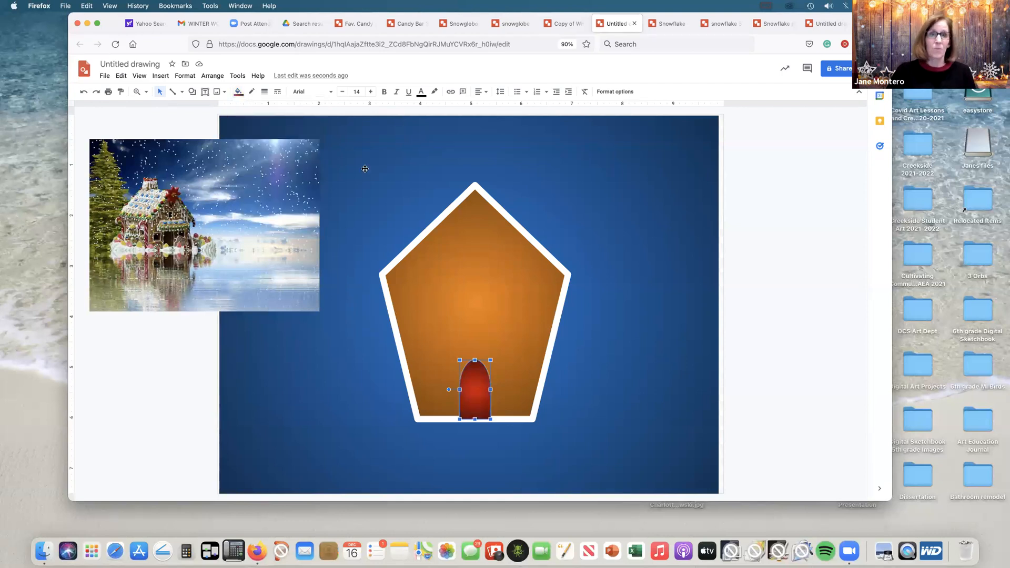
{"action": "left_click", "coordinate": [252, 92]}
{"action": "left_click", "coordinate": [344, 138]}
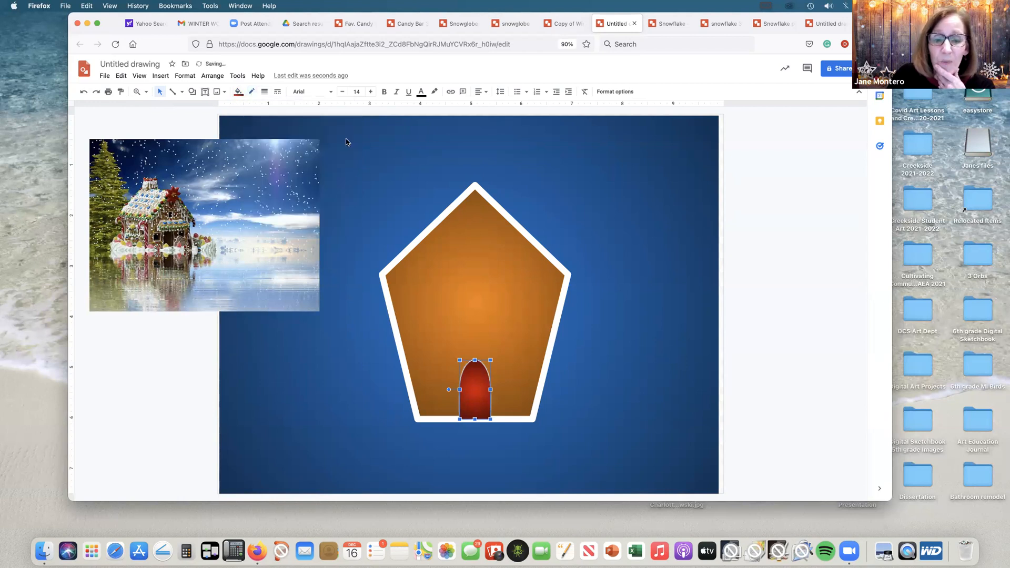
{"action": "left_click", "coordinate": [264, 92]}
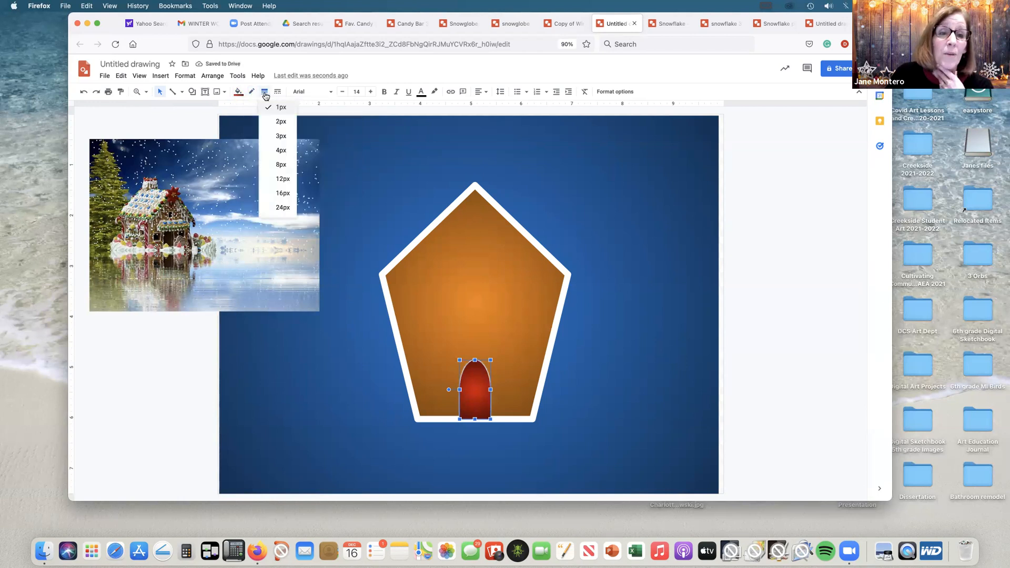
{"action": "left_click", "coordinate": [283, 179]}
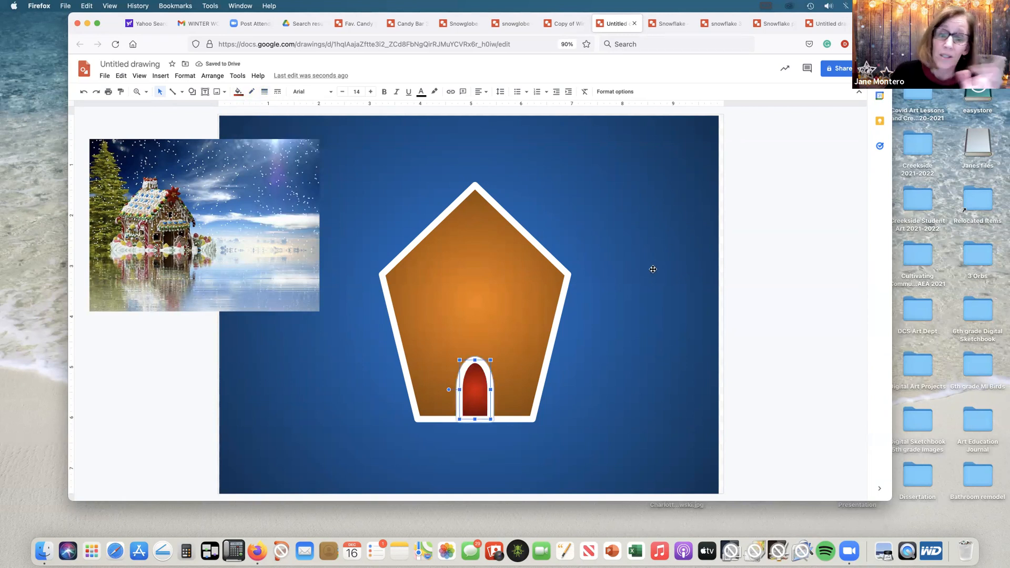
Step: Draw a long, thin horizontal rectangle above the door as a ledge and fill it with the dark orange radial gradient
{"action": "left_click", "coordinate": [192, 92]}
{"action": "mouse_move", "coordinate": [211, 107]}
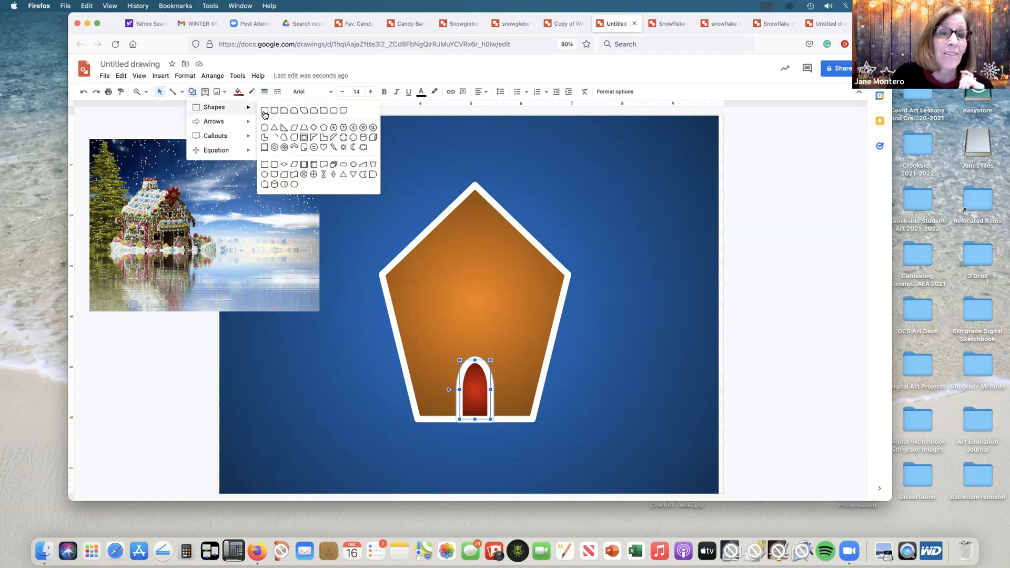
{"action": "left_click", "coordinate": [264, 111]}
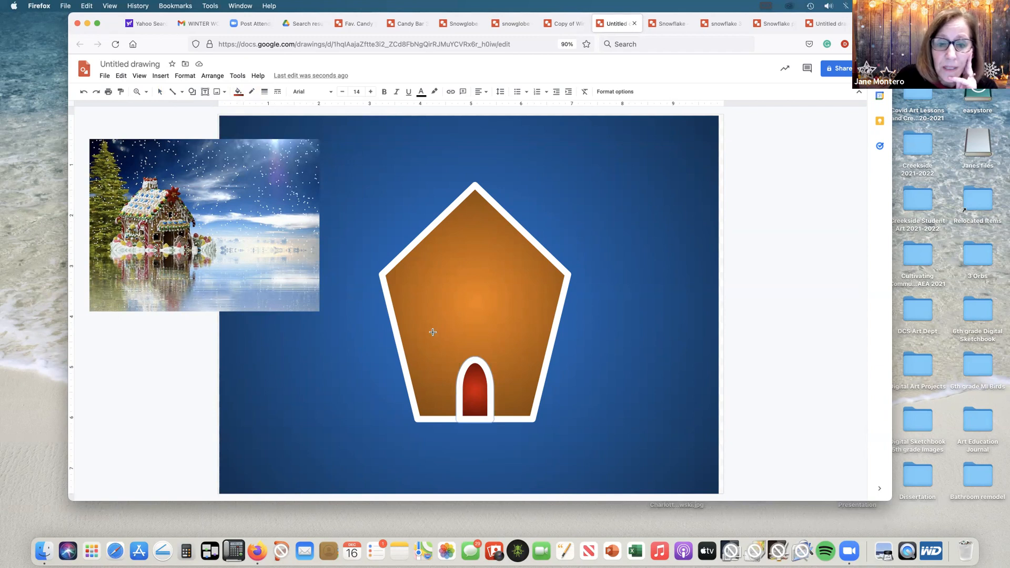
{"action": "left_click_drag", "start_coordinate": [439, 342], "coordinate": [530, 344]}
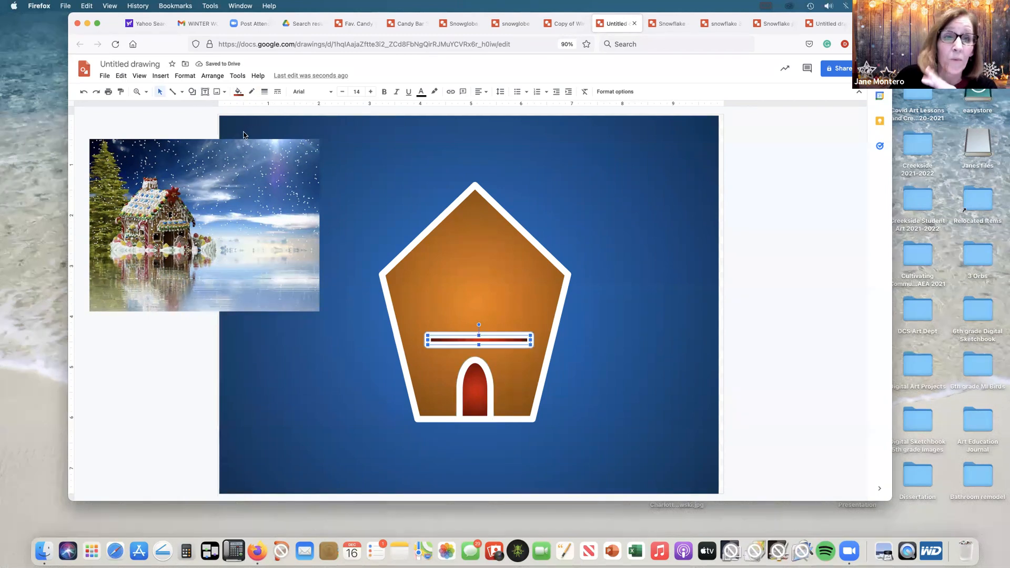
{"action": "left_click", "coordinate": [239, 92]}
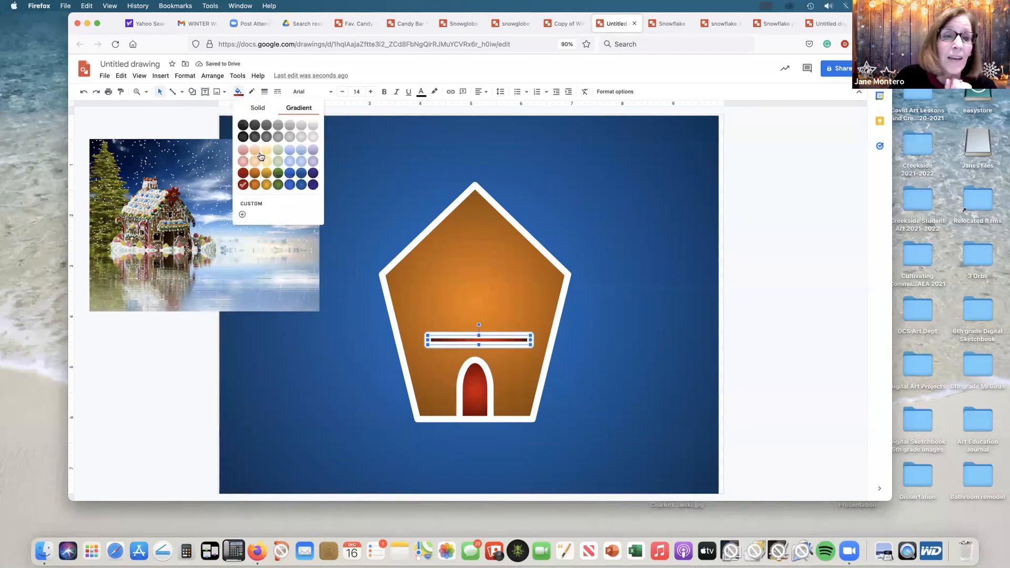
{"action": "left_click", "coordinate": [255, 184]}
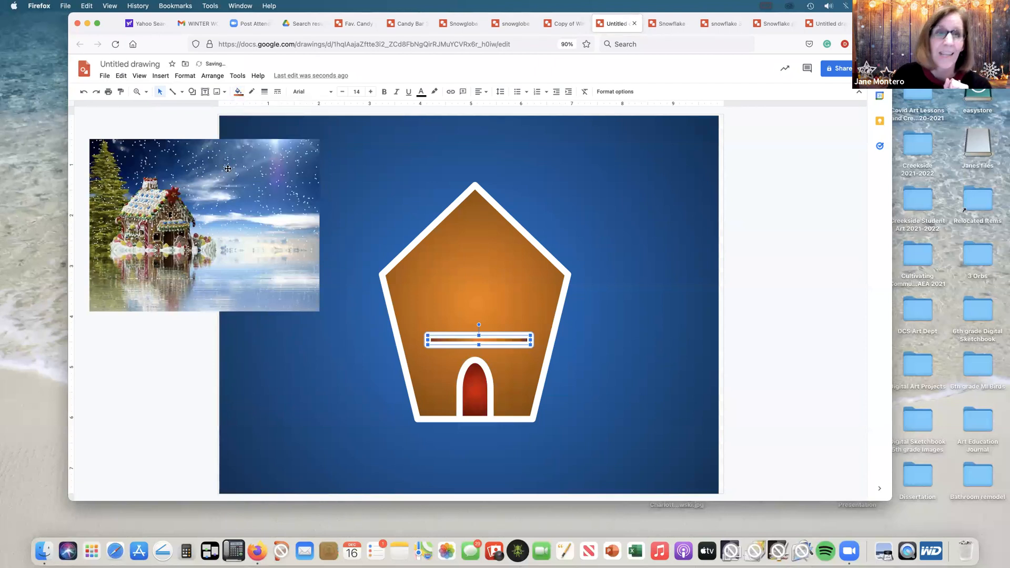
Step: Draw a narrow upright window rectangle on the ledge's left end and fill it with a dark yellow radial gradient
{"action": "left_click", "coordinate": [192, 92]}
{"action": "mouse_move", "coordinate": [201, 106]}
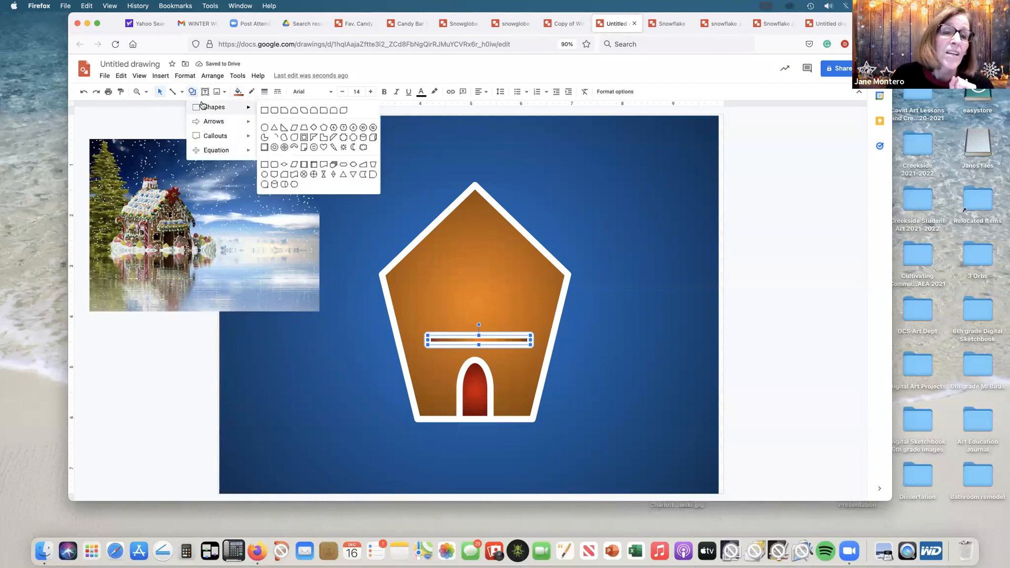
{"action": "left_click", "coordinate": [262, 113]}
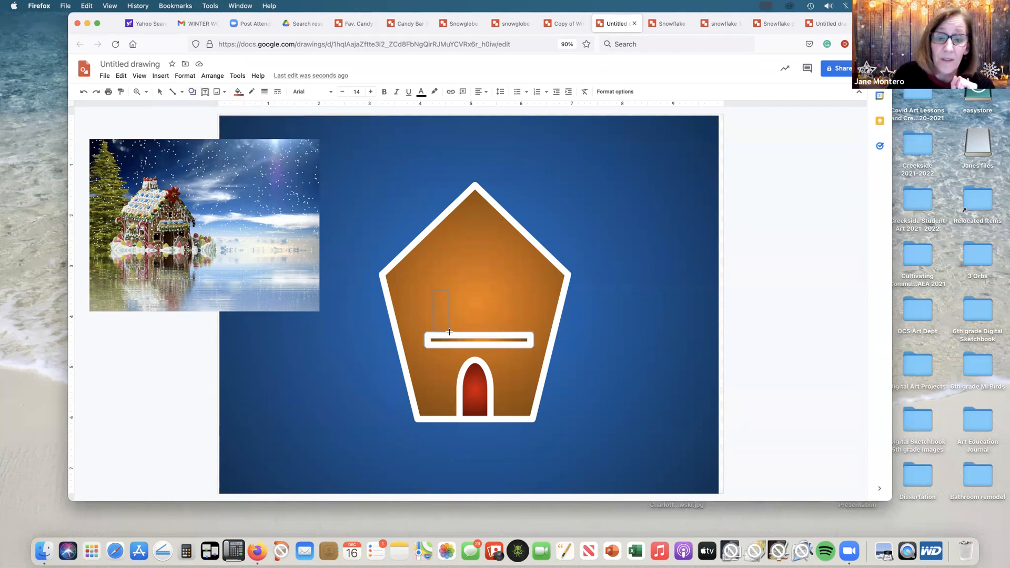
{"action": "left_click_drag", "start_coordinate": [448, 335], "coordinate": [450, 333]}
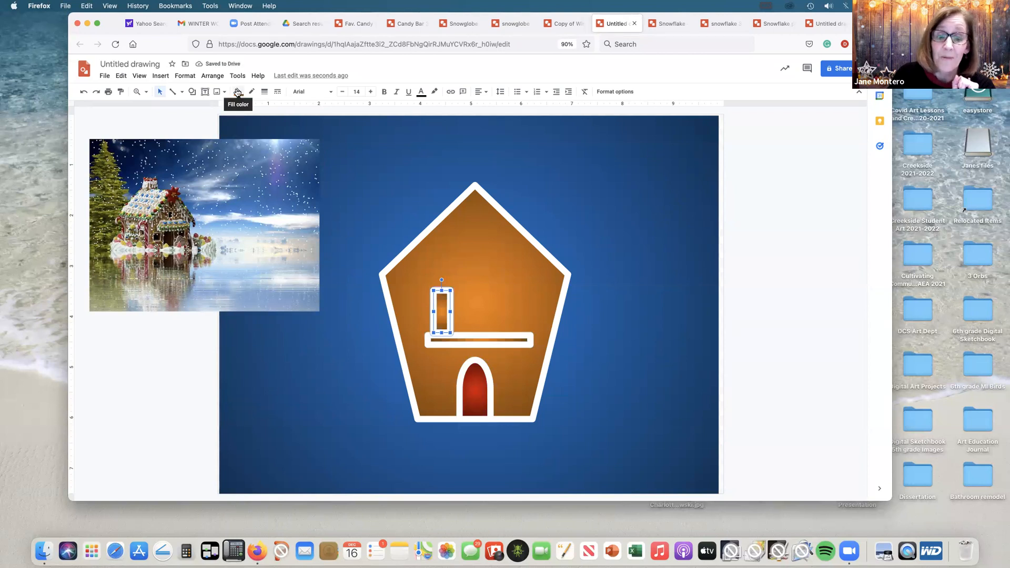
{"action": "left_click", "coordinate": [237, 92]}
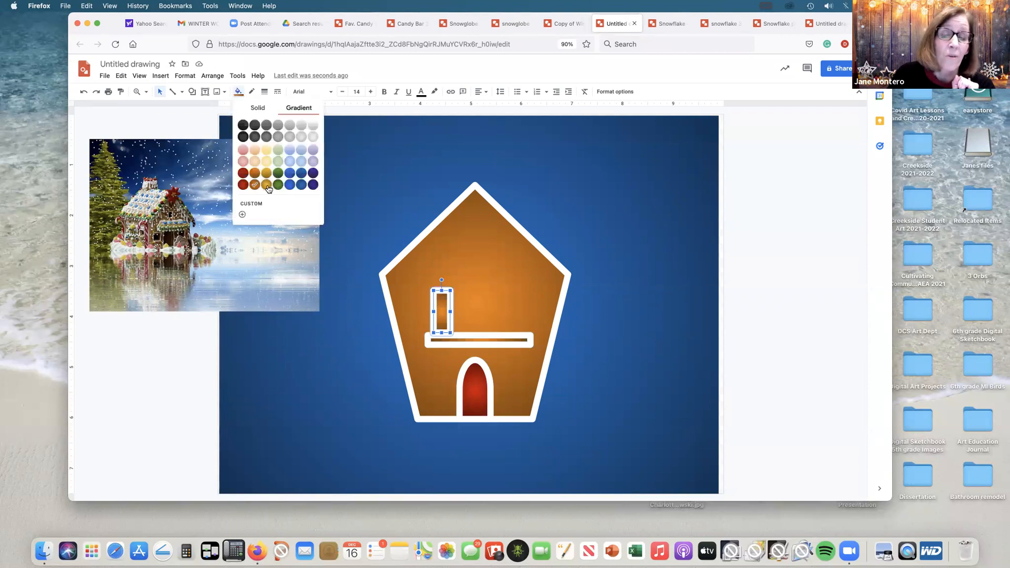
{"action": "left_click", "coordinate": [273, 186]}
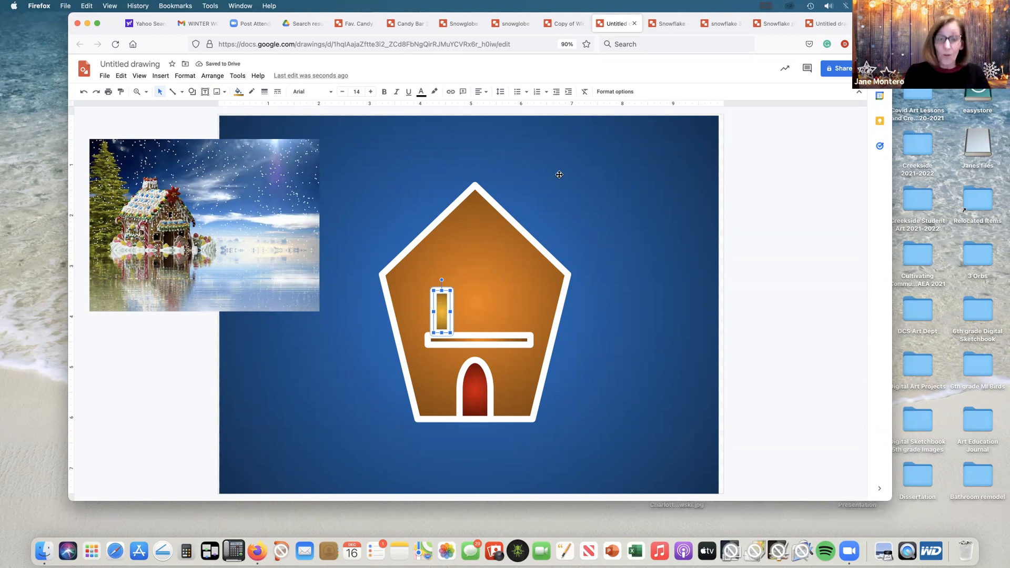
Step: Duplicate the window three times and place the copies side by side along the ledge
{"action": "key", "text": "super+d"}
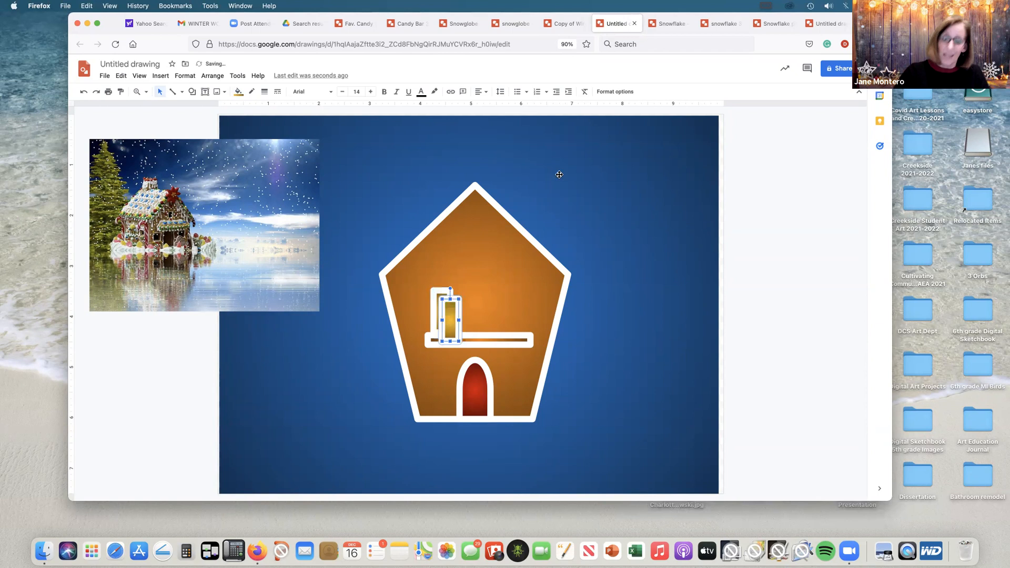
{"action": "left_click_drag", "start_coordinate": [455, 315], "coordinate": [471, 298]}
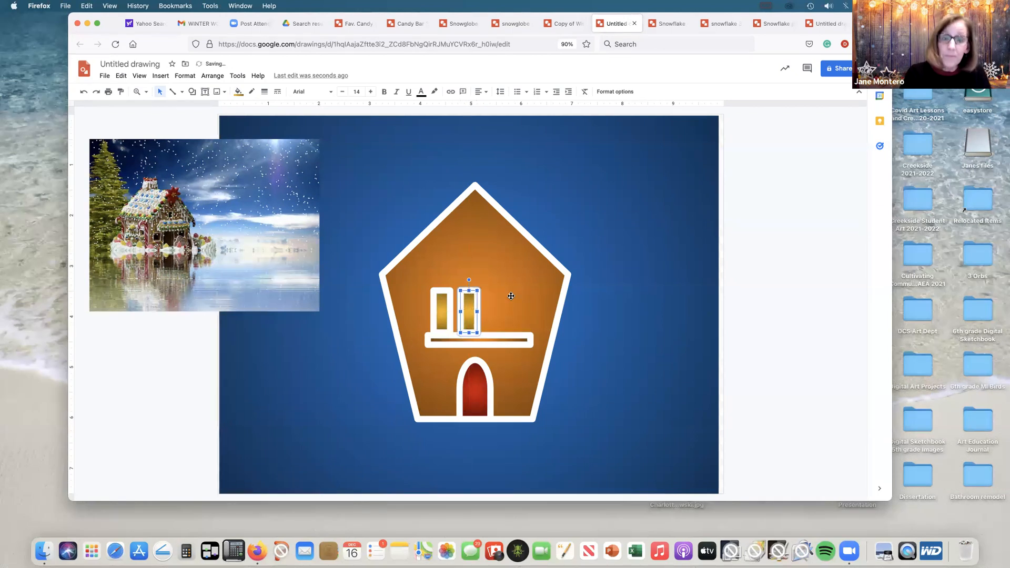
{"action": "left_click_drag", "start_coordinate": [471, 308], "coordinate": [490, 297]}
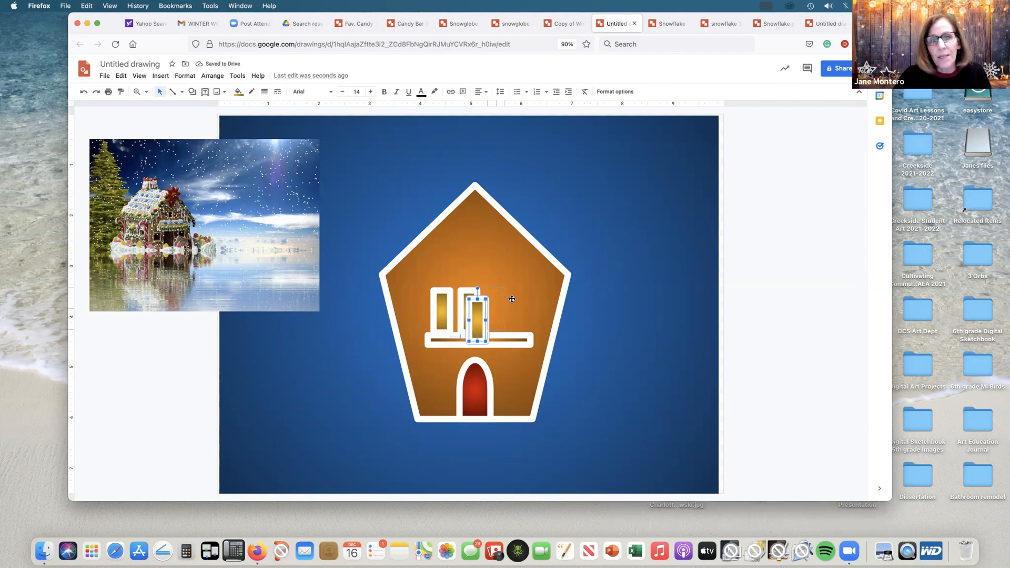
{"action": "left_click_drag", "start_coordinate": [512, 298], "coordinate": [511, 298]}
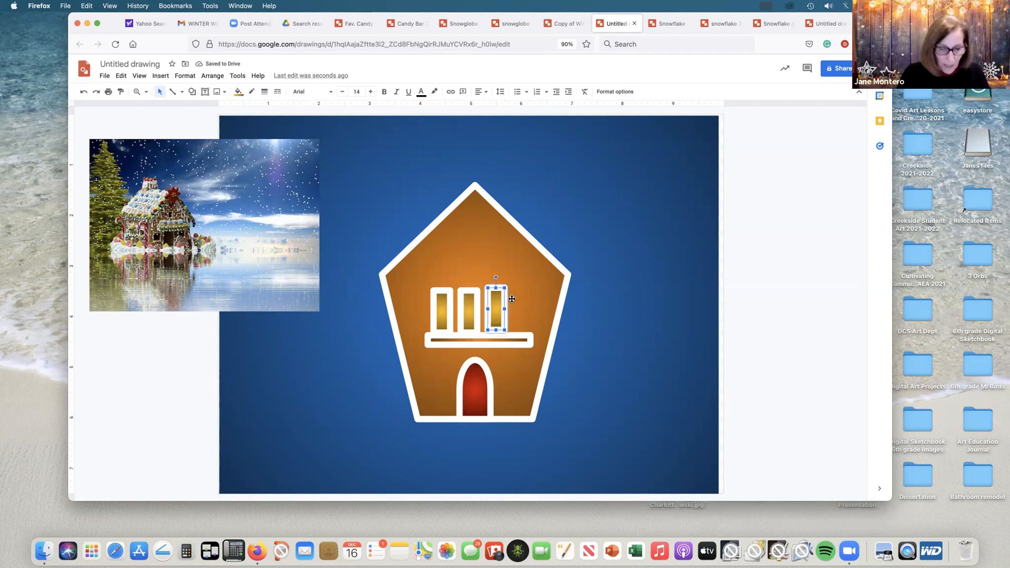
{"action": "key", "text": "ctrl+d"}
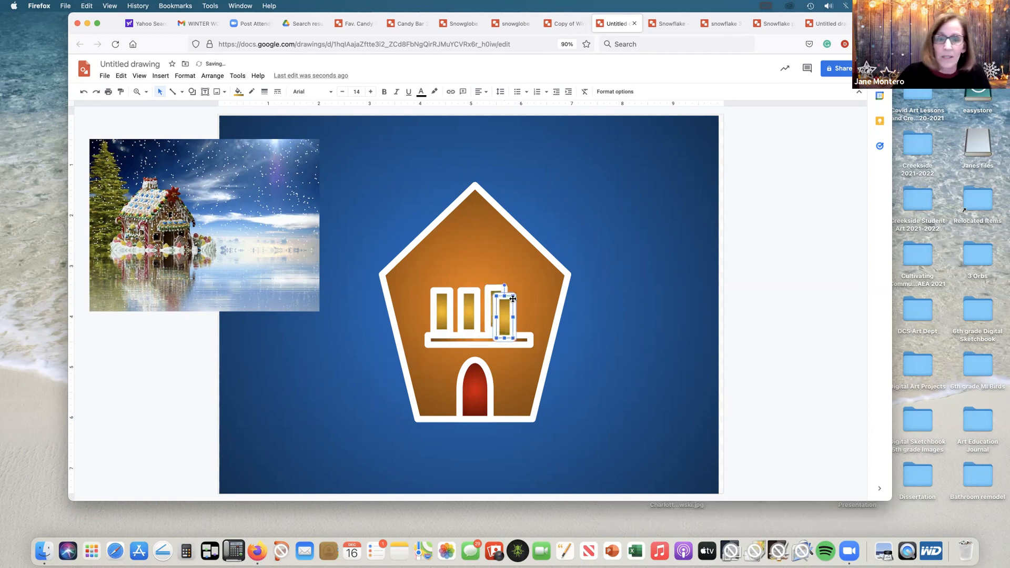
{"action": "left_click_drag", "start_coordinate": [507, 311], "coordinate": [524, 306]}
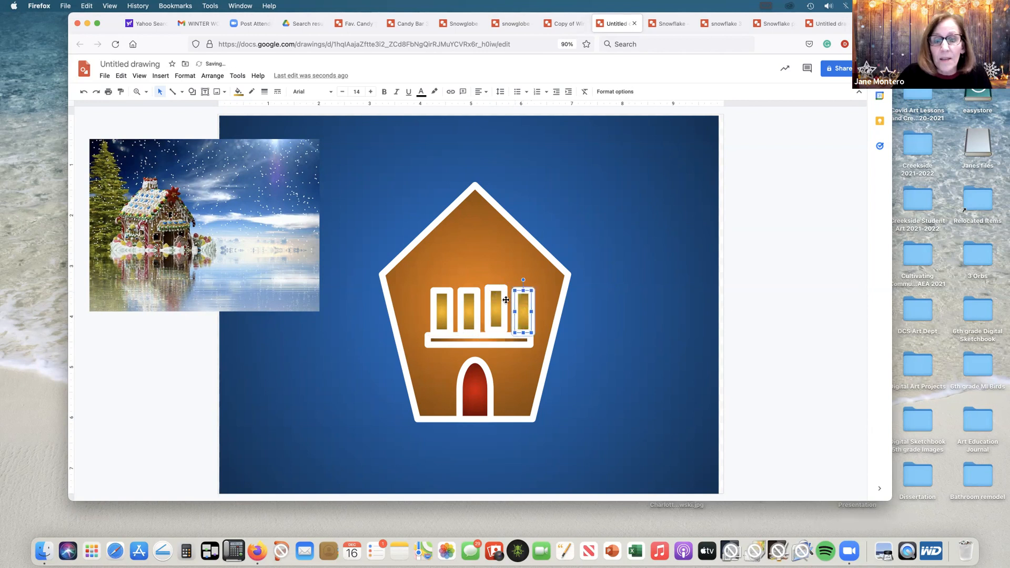
Step: Nudge the windows into an even row, lowering the third one and shifting the fourth slightly left
{"action": "left_click", "coordinate": [499, 297]}
{"action": "key", "text": "Down"}
{"action": "key", "text": "Down"}
{"action": "key", "text": "Down"}
{"action": "key", "text": "Down"}
{"action": "key", "text": "Down"}
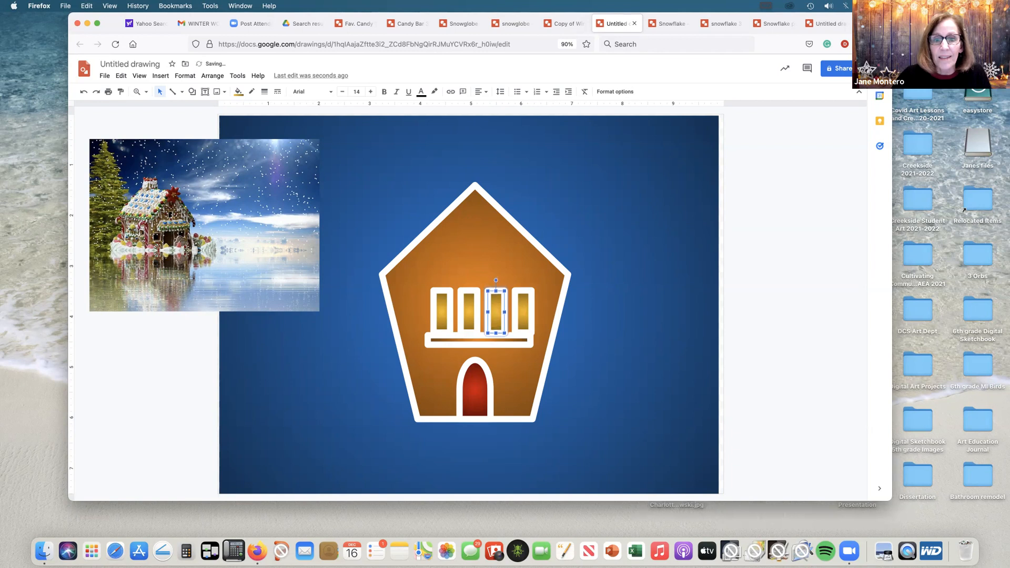
{"action": "left_click", "coordinate": [519, 296]}
{"action": "key", "text": "Left"}
{"action": "key", "text": "Left"}
{"action": "key", "text": "Left"}
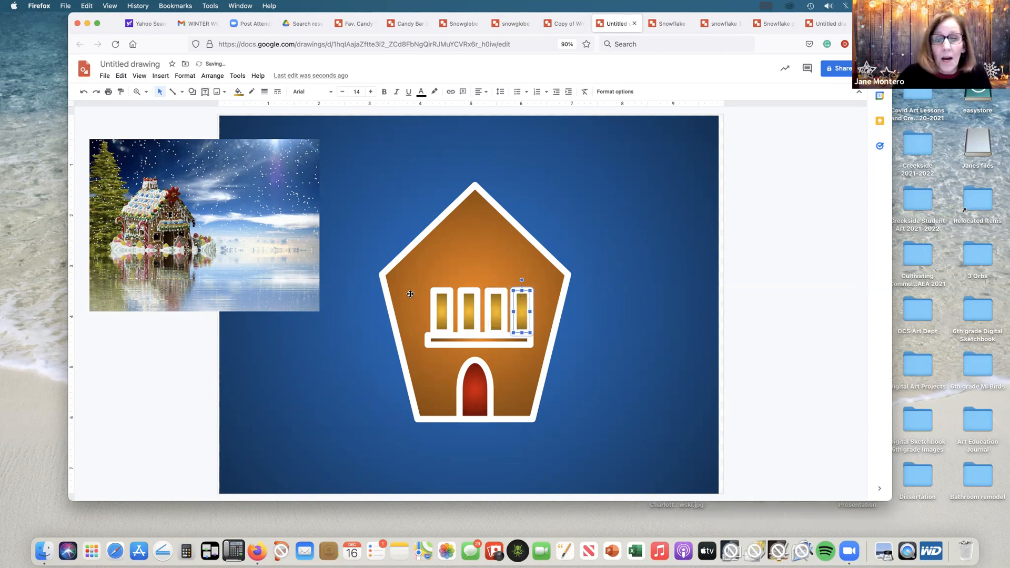
{"action": "left_click", "coordinate": [436, 292]}
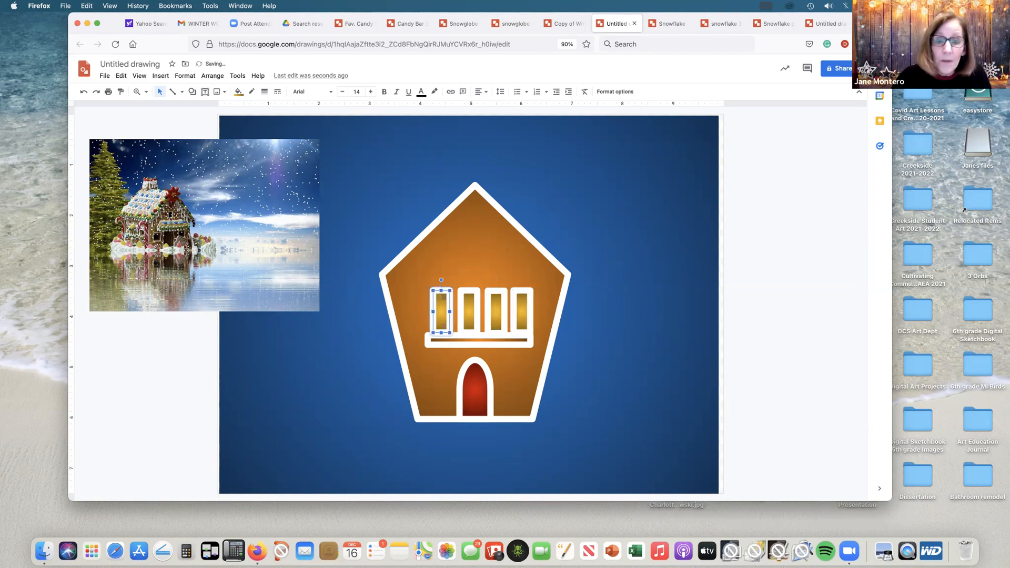
{"action": "left_click", "coordinate": [466, 308]}
{"action": "left_click", "coordinate": [609, 209]}
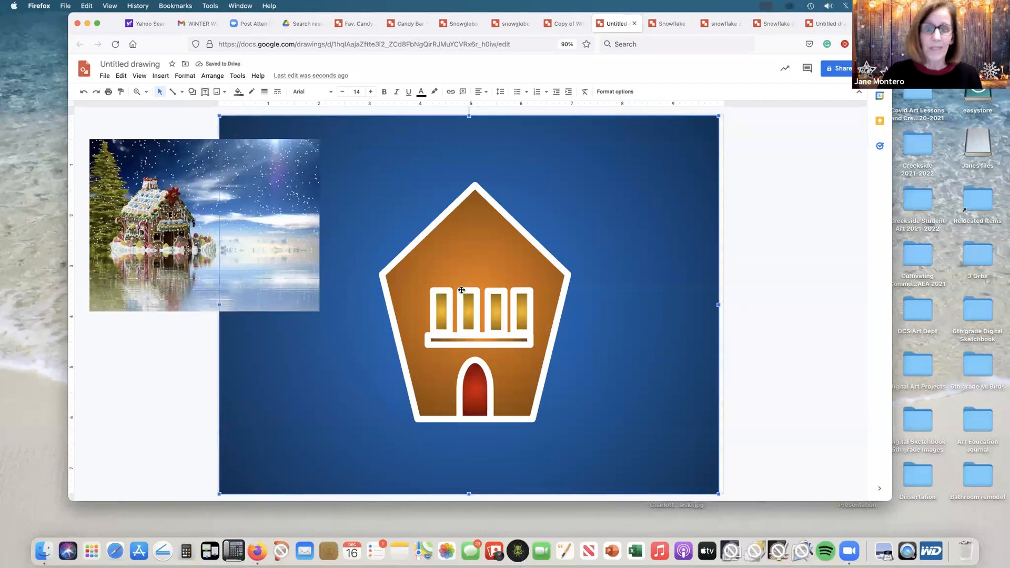
Step: Group the four windows above the ledge into one object
{"action": "left_click", "coordinate": [446, 311]}
{"action": "left_click", "coordinate": [471, 310], "text": "shift"}
{"action": "left_click", "coordinate": [495, 309], "text": "shift"}
{"action": "left_click", "coordinate": [526, 311], "text": "shift"}
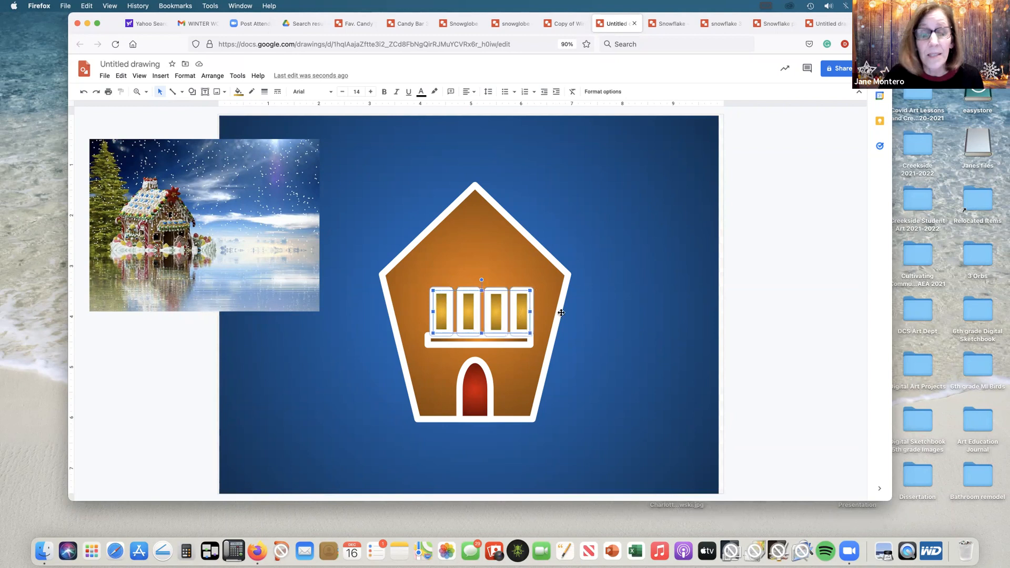
{"action": "left_click", "coordinate": [212, 76]}
{"action": "left_click", "coordinate": [242, 186]}
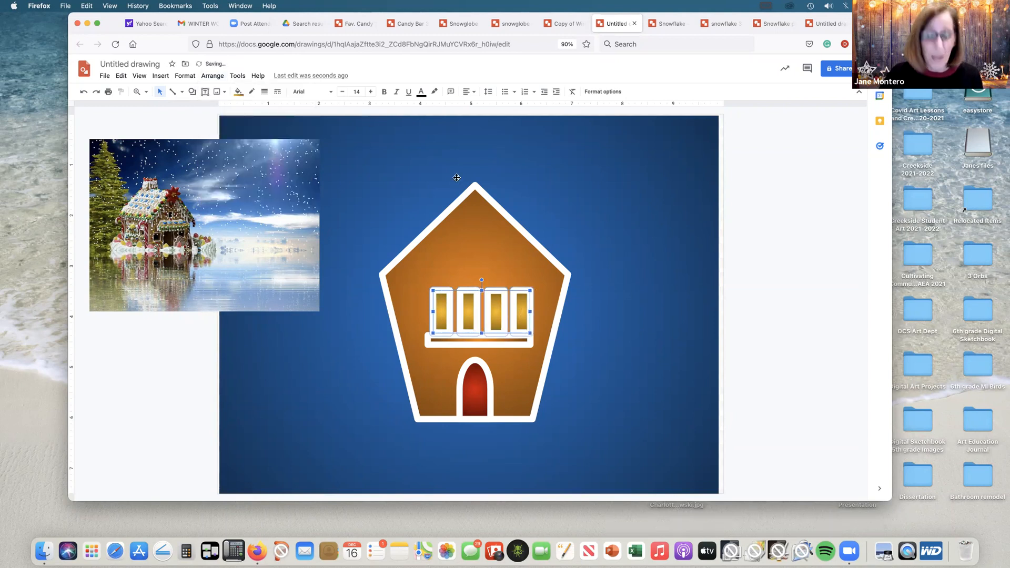
Step: Nudge the grouped windows slightly left so they line up over the ledge, then deselect them
{"action": "key", "text": "Left"}
{"action": "key", "text": "Left"}
{"action": "key", "text": "Left"}
{"action": "key", "text": "Left"}
{"action": "key", "text": "Left"}
{"action": "key", "text": "Left"}
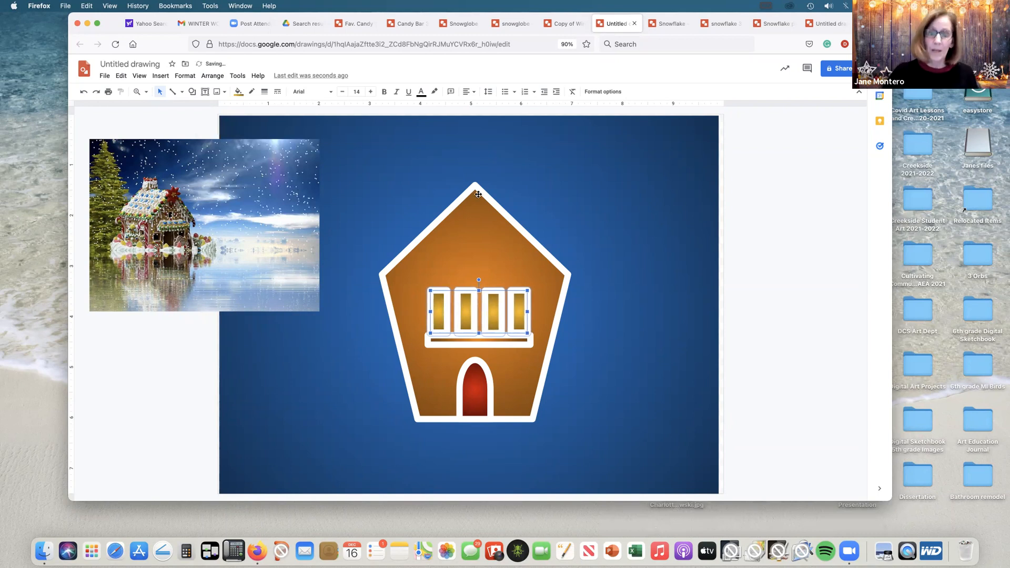
{"action": "left_click", "coordinate": [618, 260]}
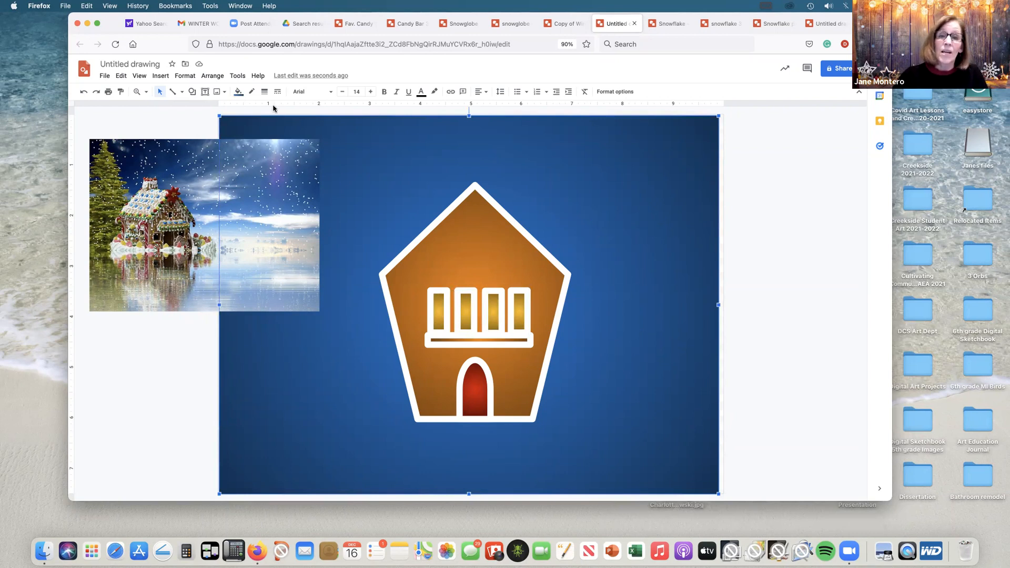
Step: Draw a small closed gumdrop shape with a rounded top on the blue background right of the house, using the Curve tool
{"action": "left_click", "coordinate": [184, 93]}
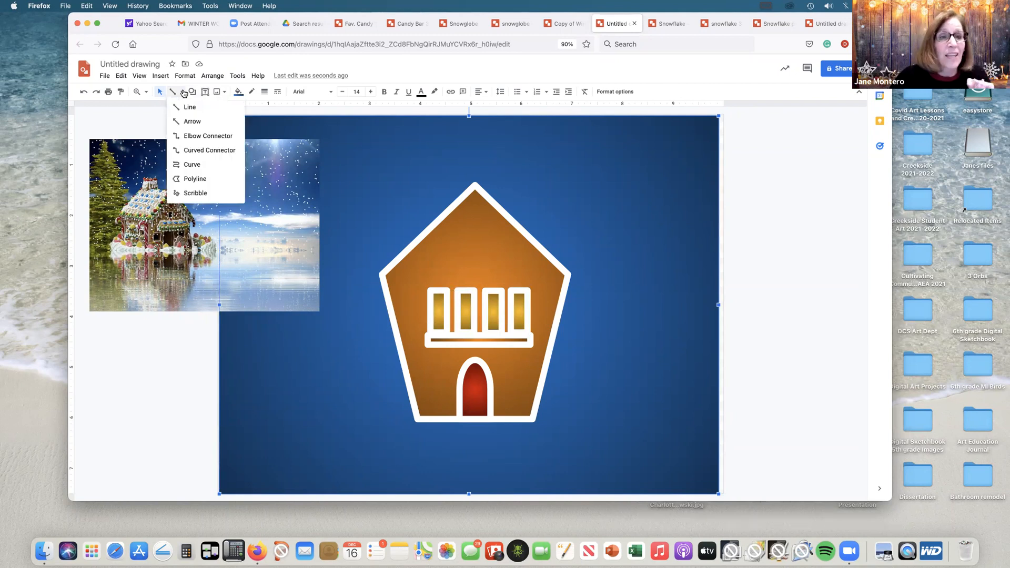
{"action": "left_click", "coordinate": [192, 164]}
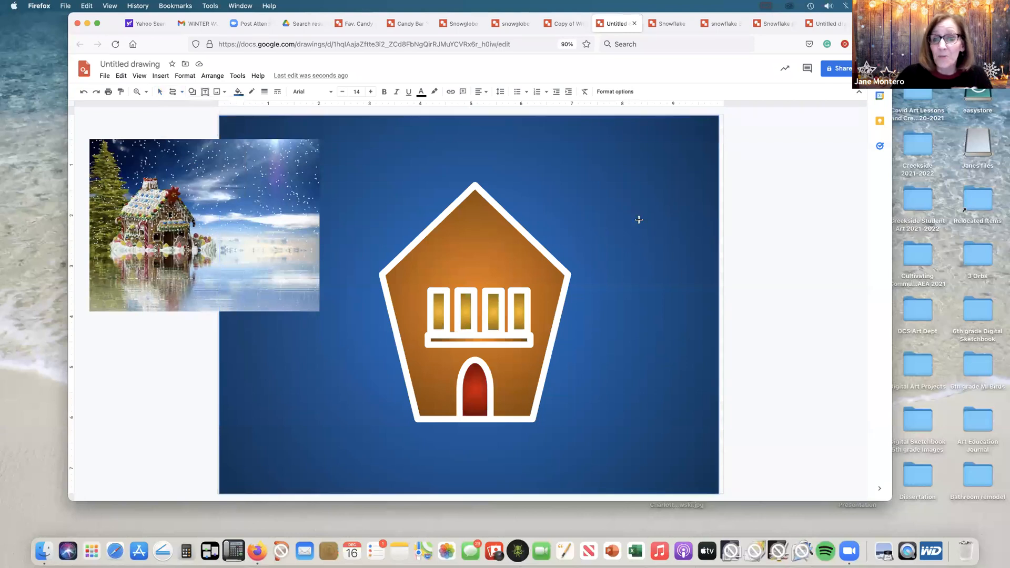
{"action": "left_click", "coordinate": [654, 241]}
{"action": "left_click", "coordinate": [614, 226]}
{"action": "left_click", "coordinate": [612, 244]}
{"action": "left_click", "coordinate": [632, 253]}
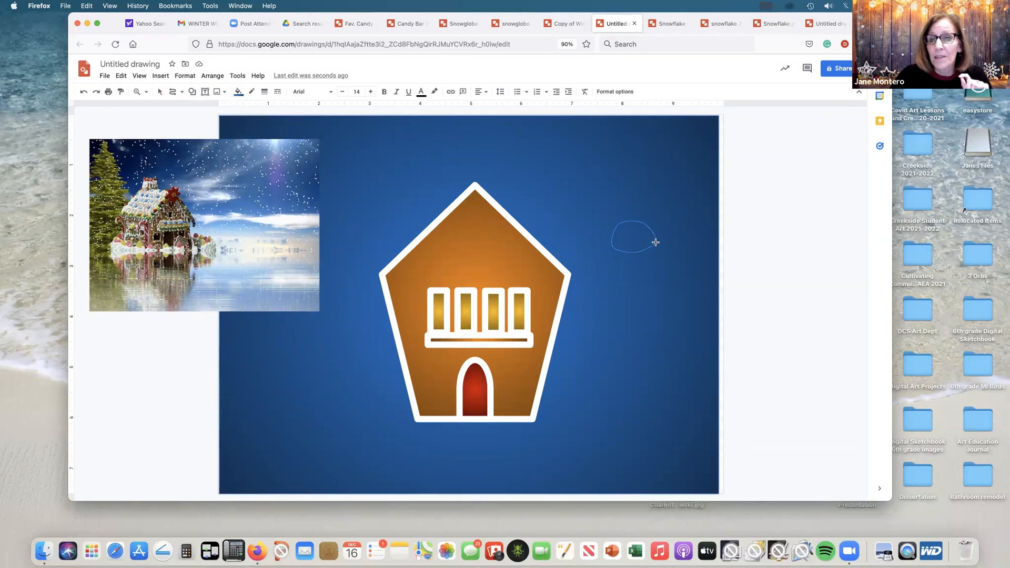
{"action": "left_click", "coordinate": [656, 242]}
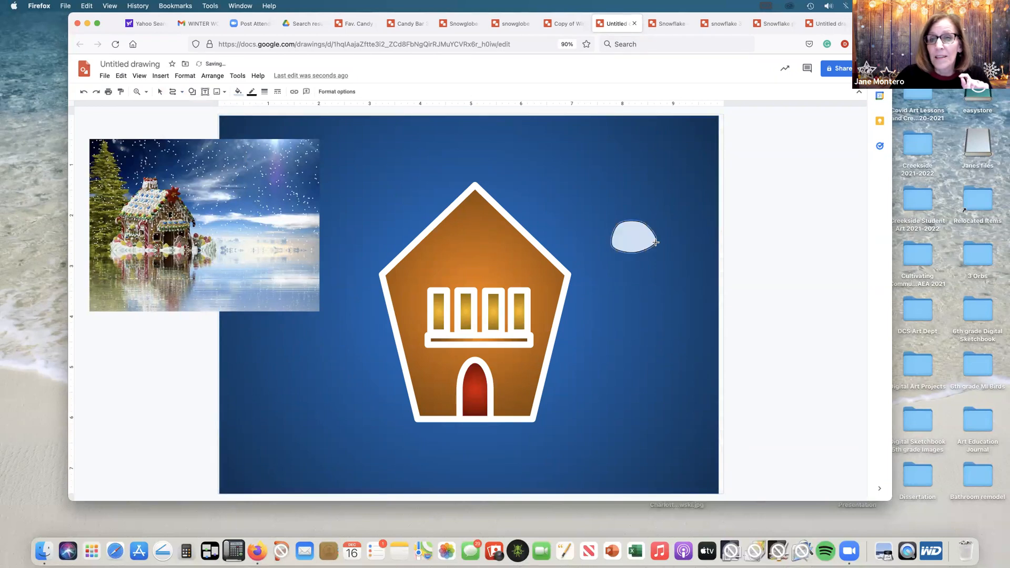
Step: Make the gumdrop's outline transparent and fill it with a dark green radial gradient
{"action": "left_click", "coordinate": [251, 91]}
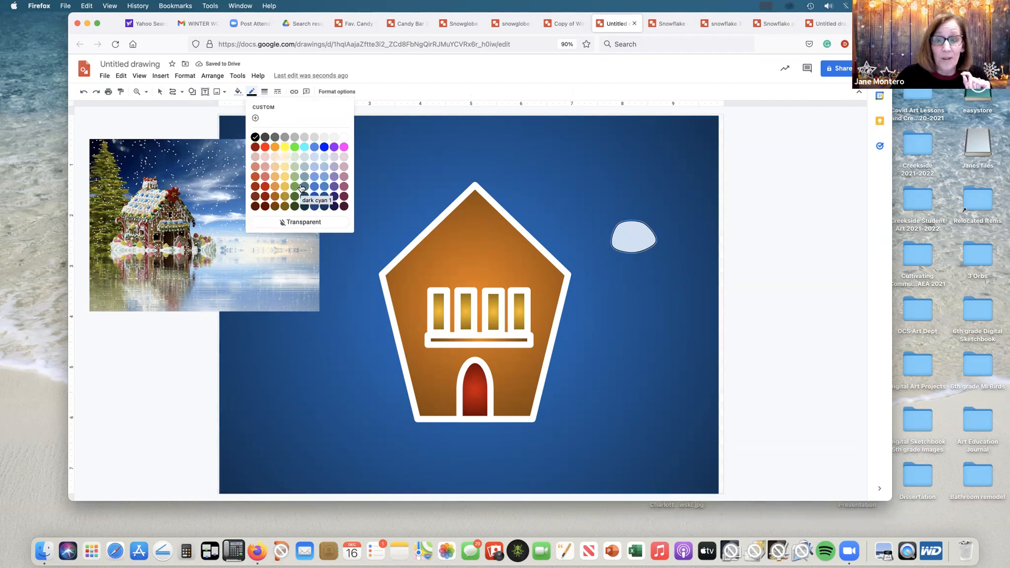
{"action": "left_click", "coordinate": [301, 221]}
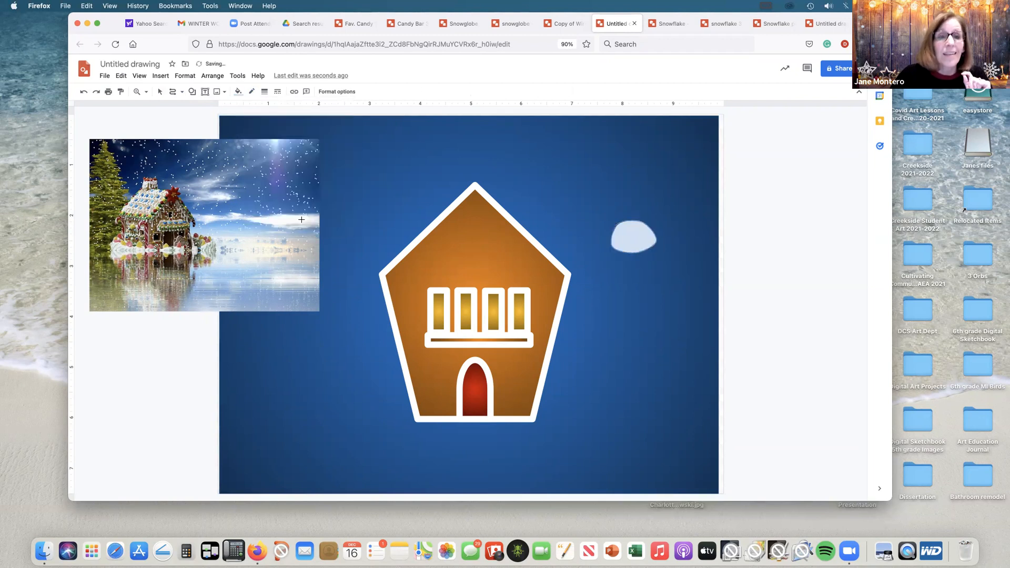
{"action": "left_click", "coordinate": [238, 93]}
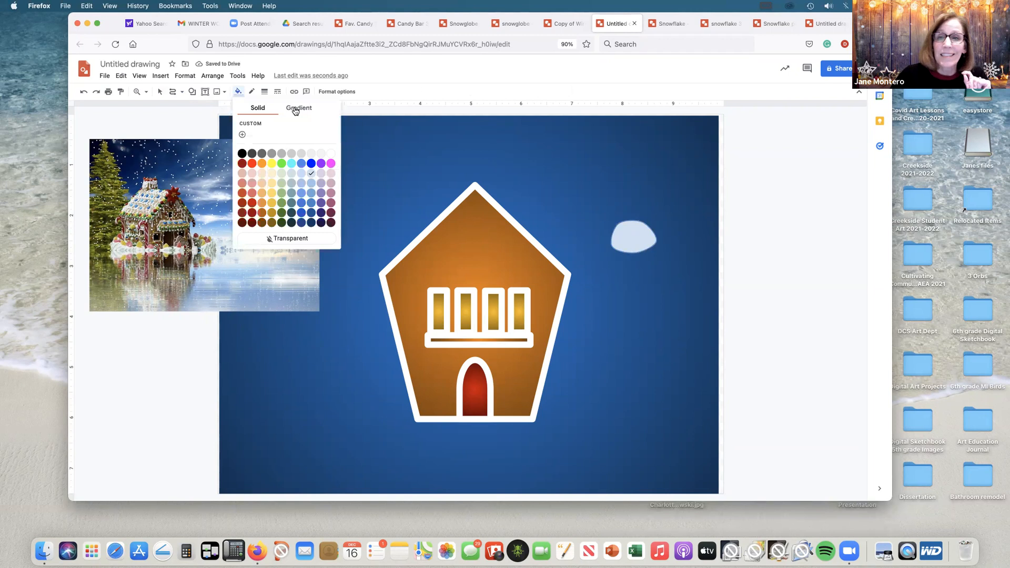
{"action": "left_click", "coordinate": [298, 108]}
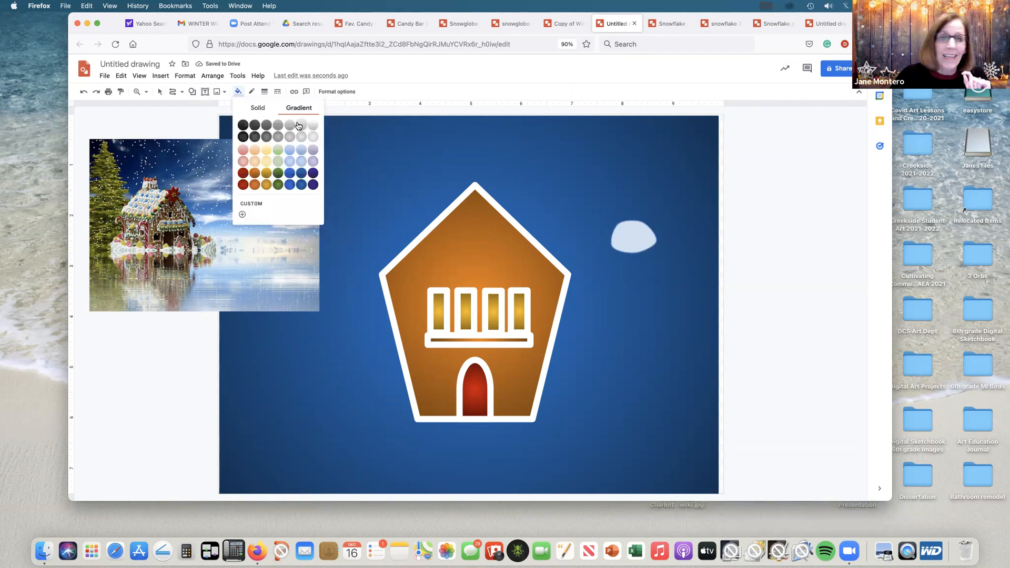
{"action": "left_click", "coordinate": [278, 183]}
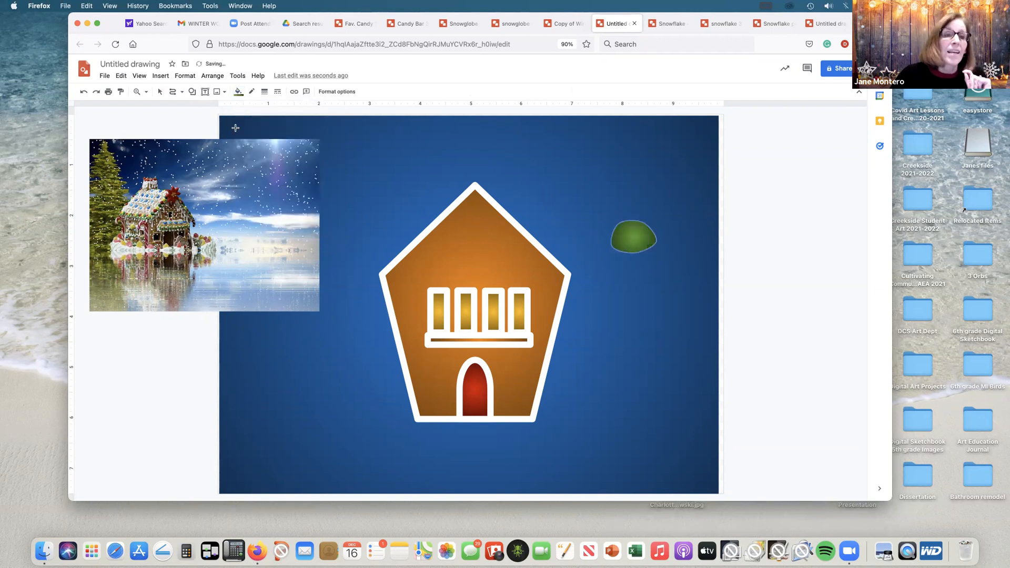
Step: Shrink the green gumdrop to about window width and place it on the right end of the window ledge
{"action": "left_click", "coordinate": [159, 92]}
{"action": "left_click", "coordinate": [604, 229]}
{"action": "left_click_drag", "start_coordinate": [638, 241], "coordinate": [524, 267]}
{"action": "left_click_drag", "start_coordinate": [528, 318], "coordinate": [521, 328]}
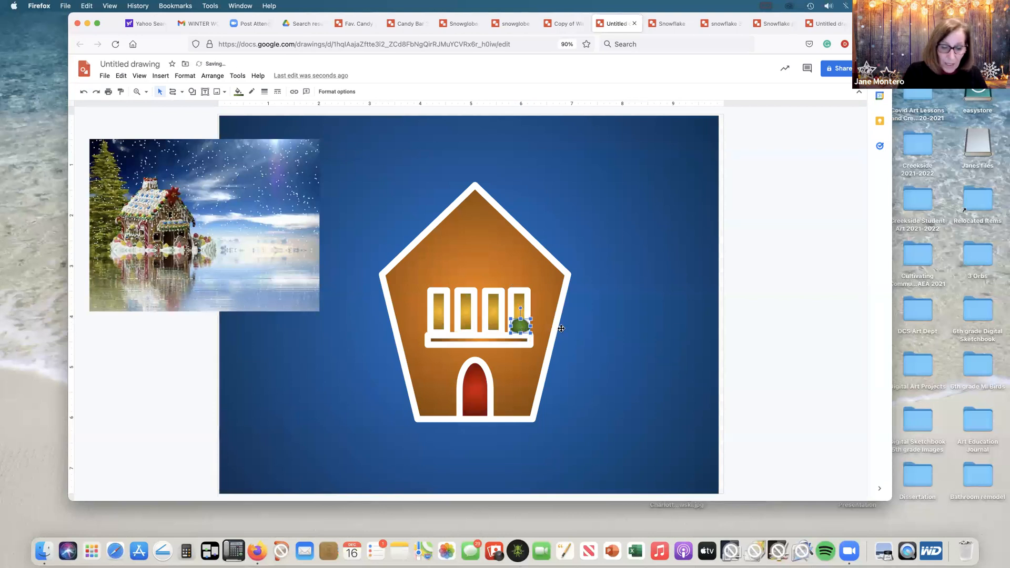
Step: Duplicate the green gumdrop, set the copy level beside it on the left, and fill the copy with a dark purple radial gradient
{"action": "key", "text": "super+d"}
{"action": "key", "text": "Up"}
{"action": "key", "text": "Up"}
{"action": "key", "text": "Up"}
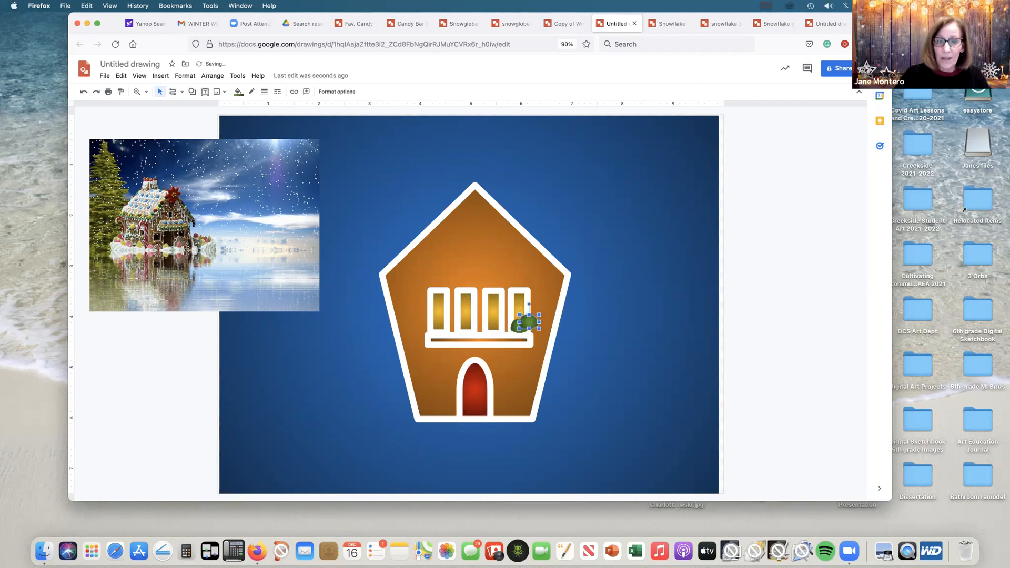
{"action": "key", "text": "Left"}
{"action": "key", "text": "Left"}
{"action": "key", "text": "Left"}
{"action": "key", "text": "Left"}
{"action": "key", "text": "Left"}
{"action": "key", "text": "Left"}
{"action": "key", "text": "Left"}
{"action": "key", "text": "Left"}
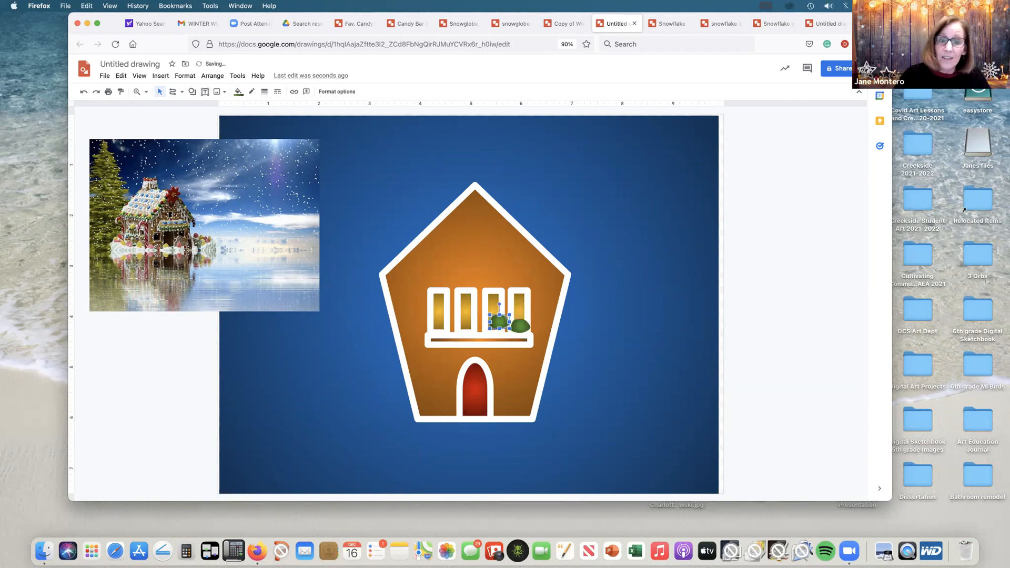
{"action": "key", "text": "Down"}
{"action": "key", "text": "Down"}
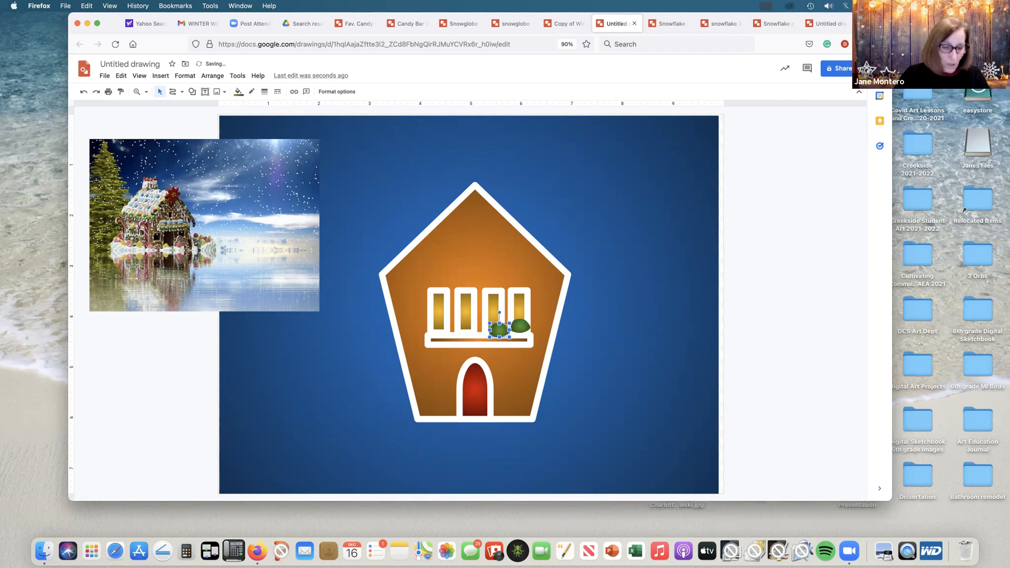
{"action": "key", "text": "Up"}
{"action": "key", "text": "Up"}
{"action": "key", "text": "Up"}
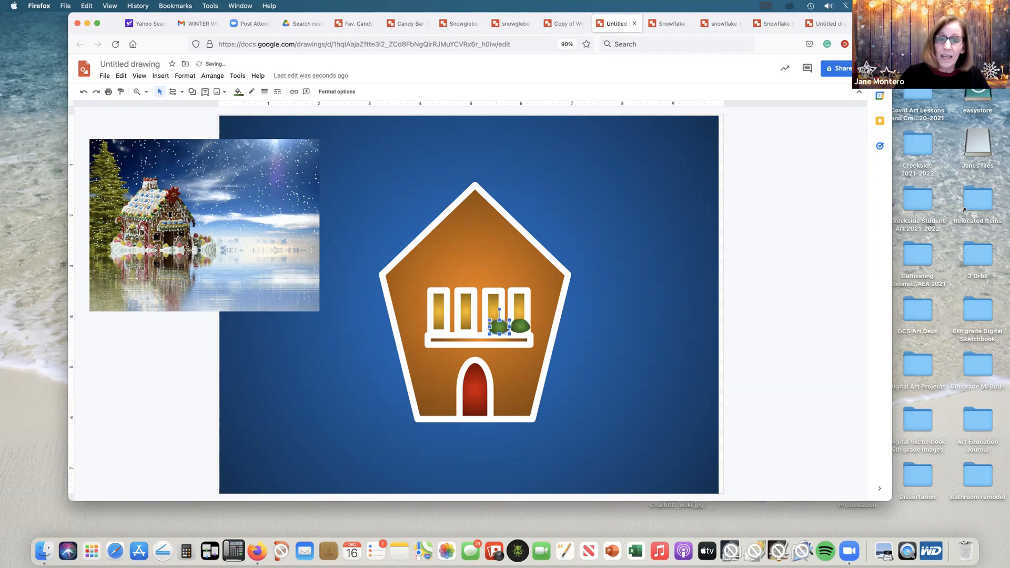
{"action": "left_click", "coordinate": [239, 92]}
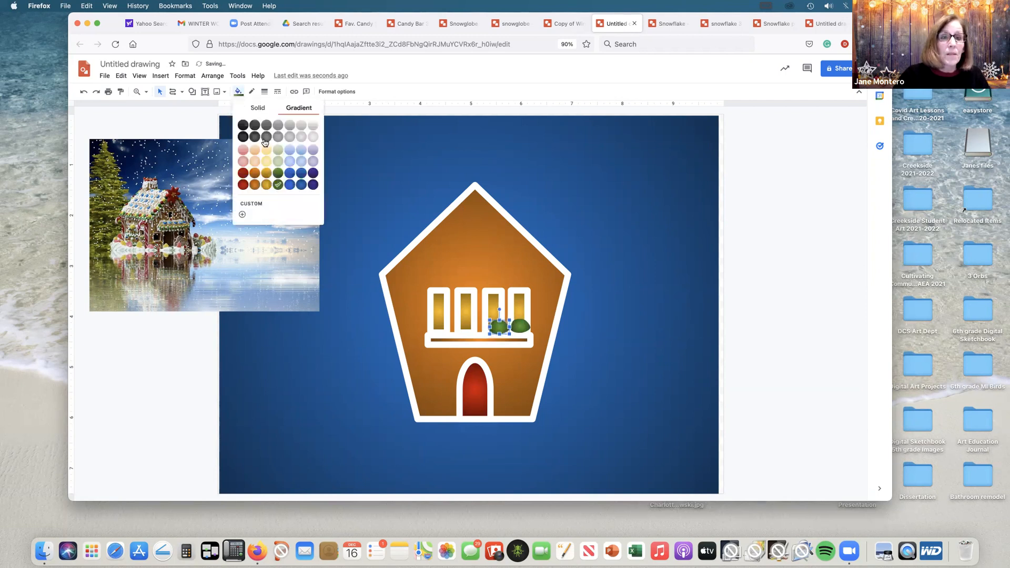
{"action": "left_click", "coordinate": [314, 185]}
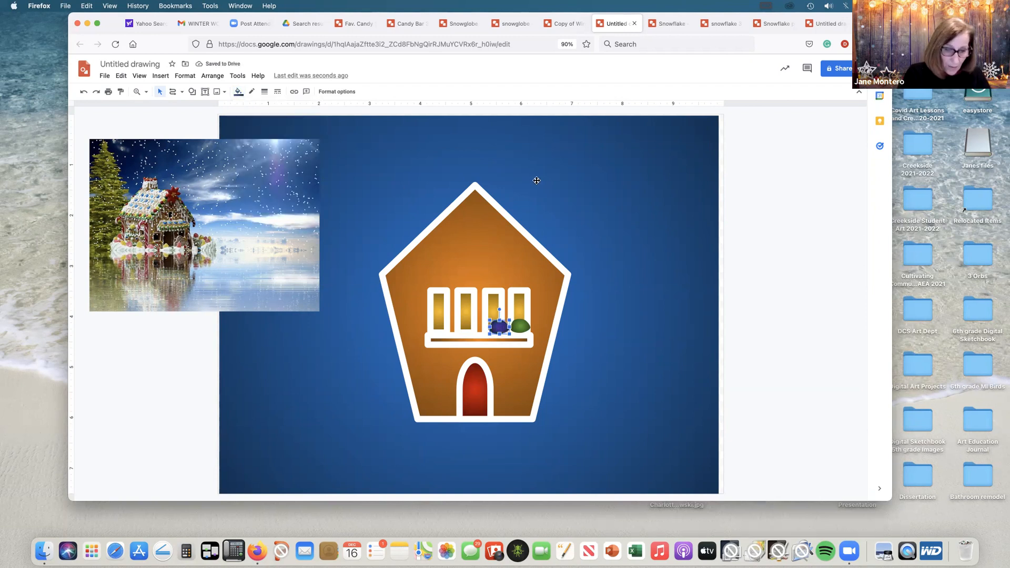
Step: Duplicate the purple gumdrop, place the copy to its left on the ledge, and fill it with a blue radial gradient
{"action": "key", "text": "ctrl+d"}
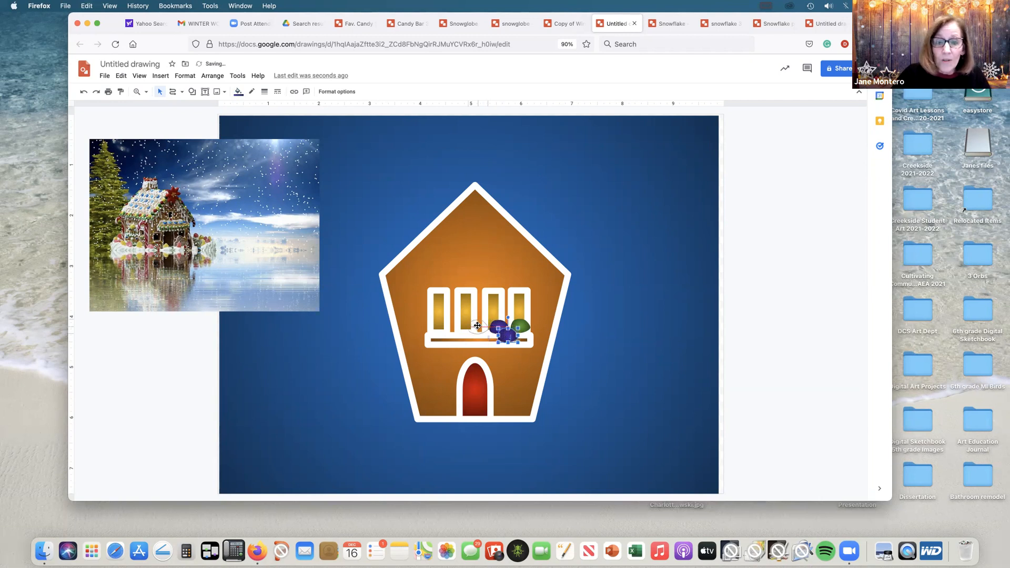
{"action": "left_click_drag", "start_coordinate": [477, 327], "coordinate": [477, 326]}
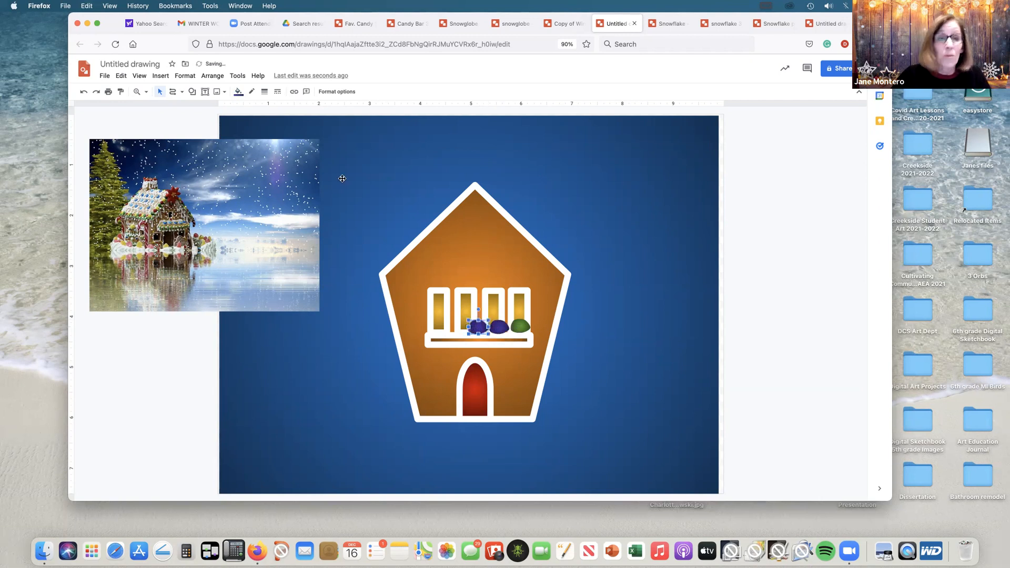
{"action": "left_click", "coordinate": [238, 92]}
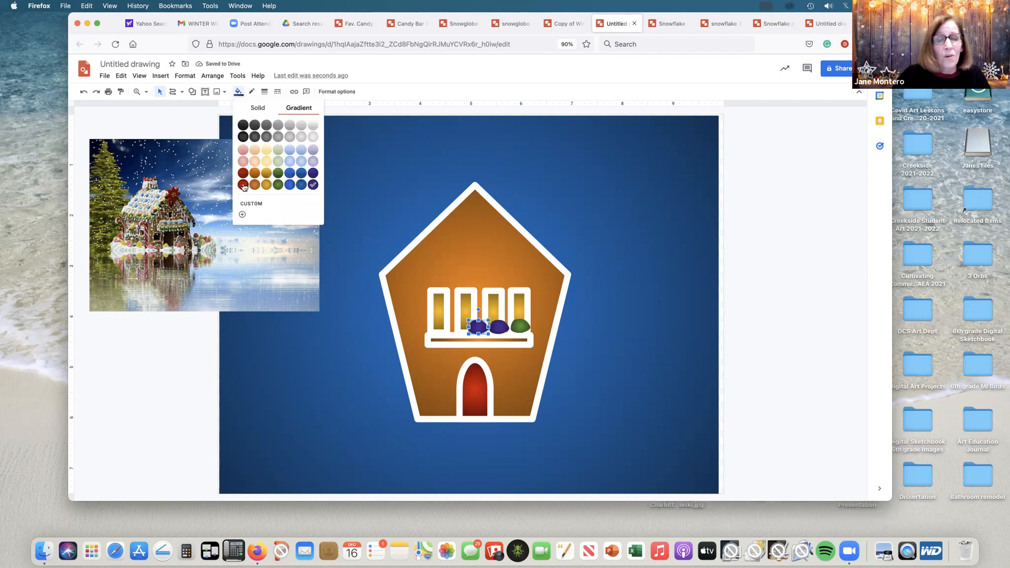
{"action": "left_click", "coordinate": [289, 186]}
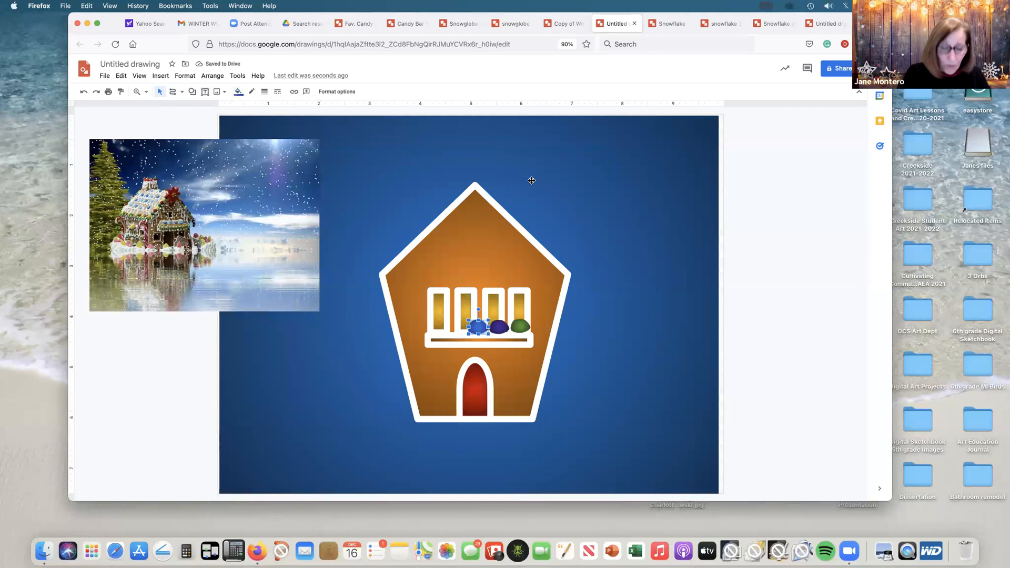
Step: Duplicate the blue gumdrop, place the copy to its left on the ledge, and fill it with a dark red radial gradient
{"action": "key", "text": "super+d"}
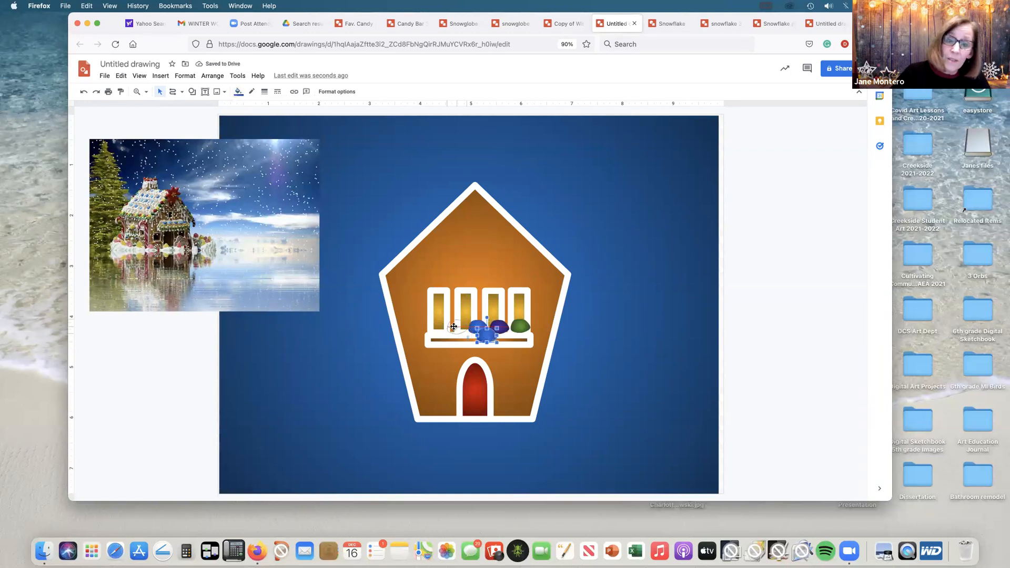
{"action": "left_click_drag", "start_coordinate": [466, 331], "coordinate": [437, 326]}
{"action": "left_click", "coordinate": [238, 91]}
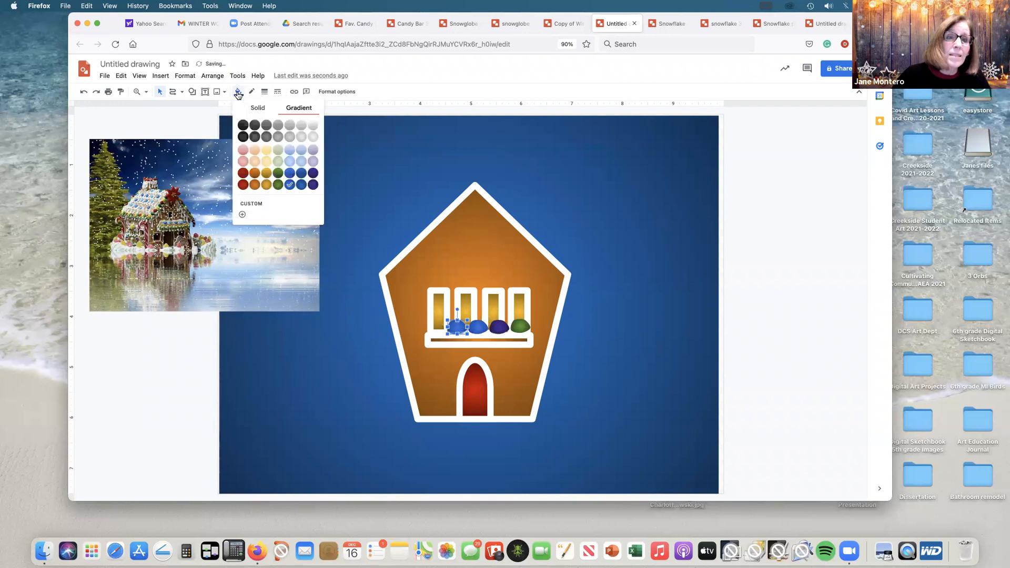
{"action": "left_click", "coordinate": [245, 185]}
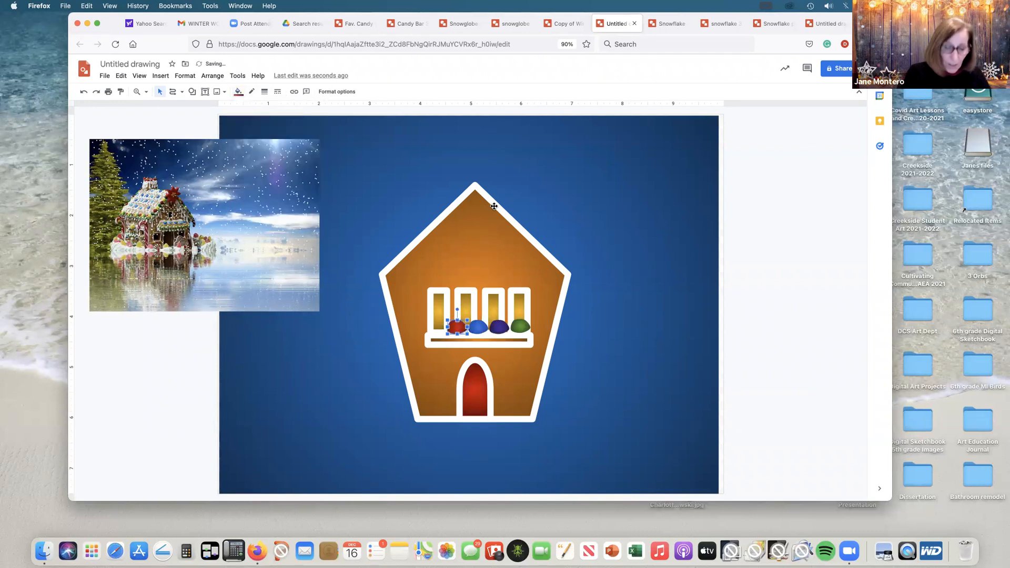
Step: Duplicate the red gumdrop, place the copy on the ledge's left end, and fill it with a dark yellow radial gradient
{"action": "key", "text": "super+d"}
{"action": "left_click_drag", "start_coordinate": [451, 331], "coordinate": [422, 323]}
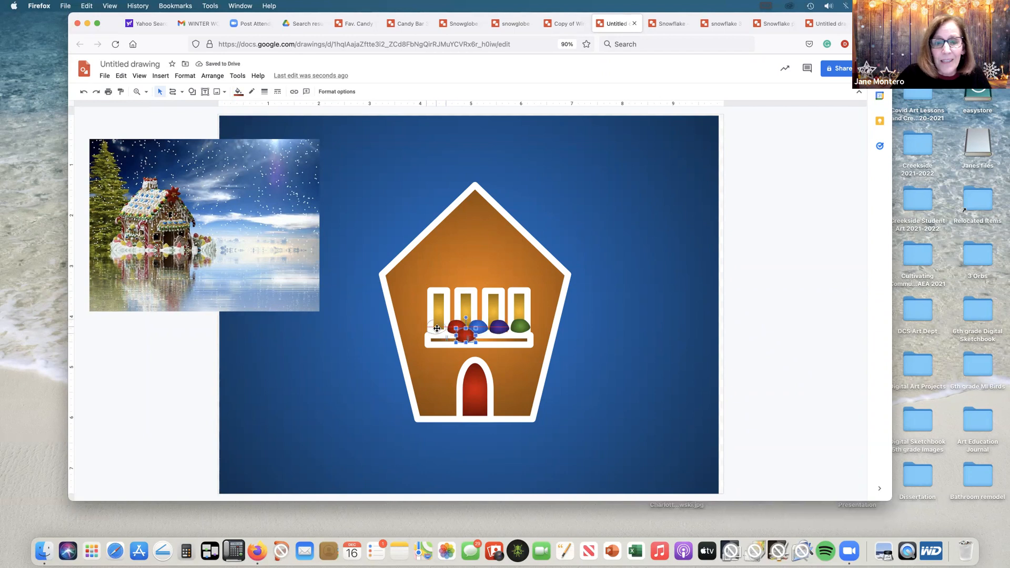
{"action": "left_click", "coordinate": [240, 93]}
{"action": "left_click", "coordinate": [270, 182]}
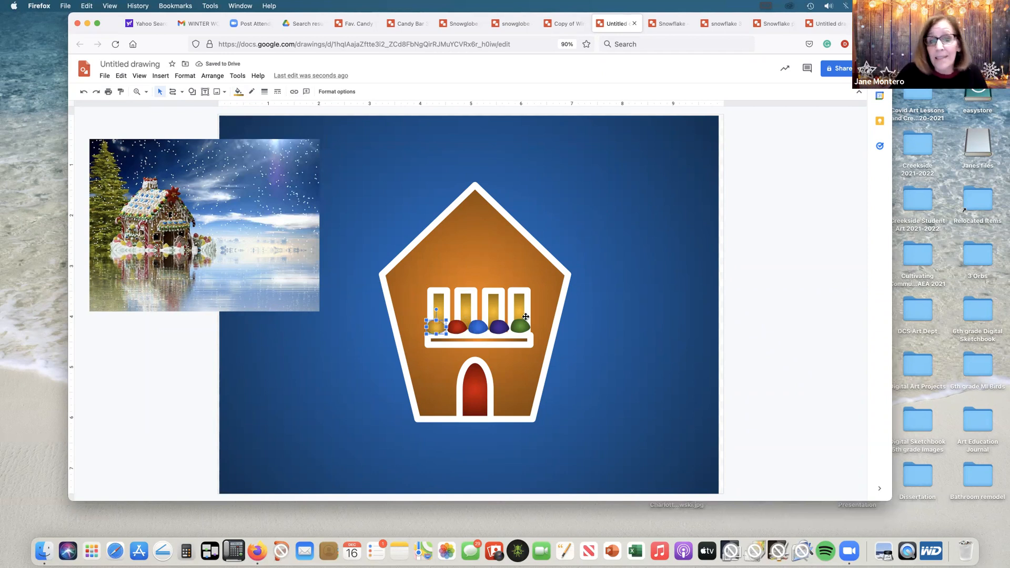
Step: Group the five coloured gumdrops on the ledge into one object
{"action": "left_click", "coordinate": [520, 326]}
{"action": "left_click", "coordinate": [499, 327], "text": "shift"}
{"action": "left_click", "coordinate": [477, 326], "text": "shift"}
{"action": "left_click", "coordinate": [457, 327], "text": "shift"}
{"action": "left_click", "coordinate": [436, 326], "text": "shift"}
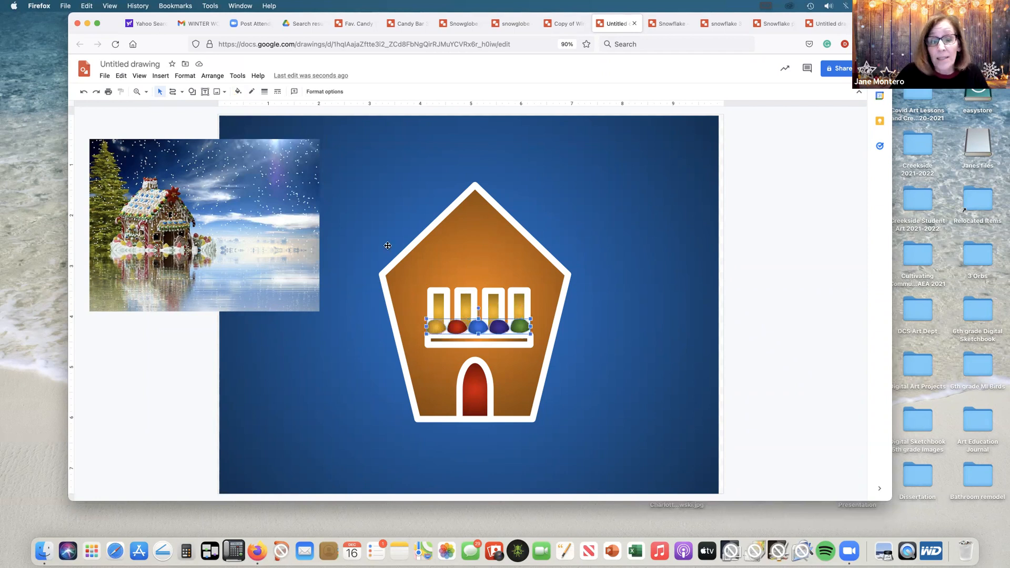
{"action": "left_click", "coordinate": [212, 76]}
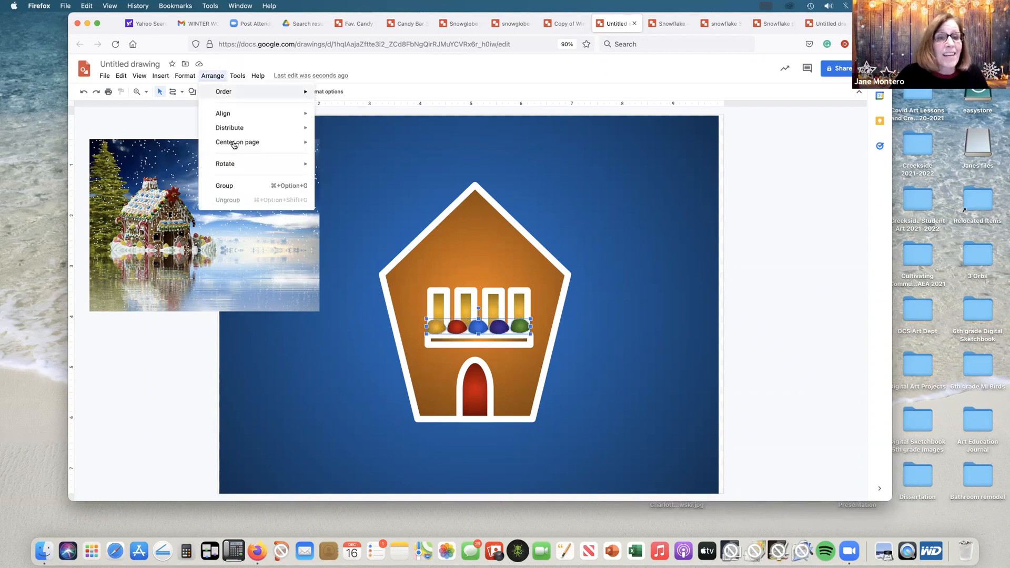
{"action": "left_click", "coordinate": [241, 186]}
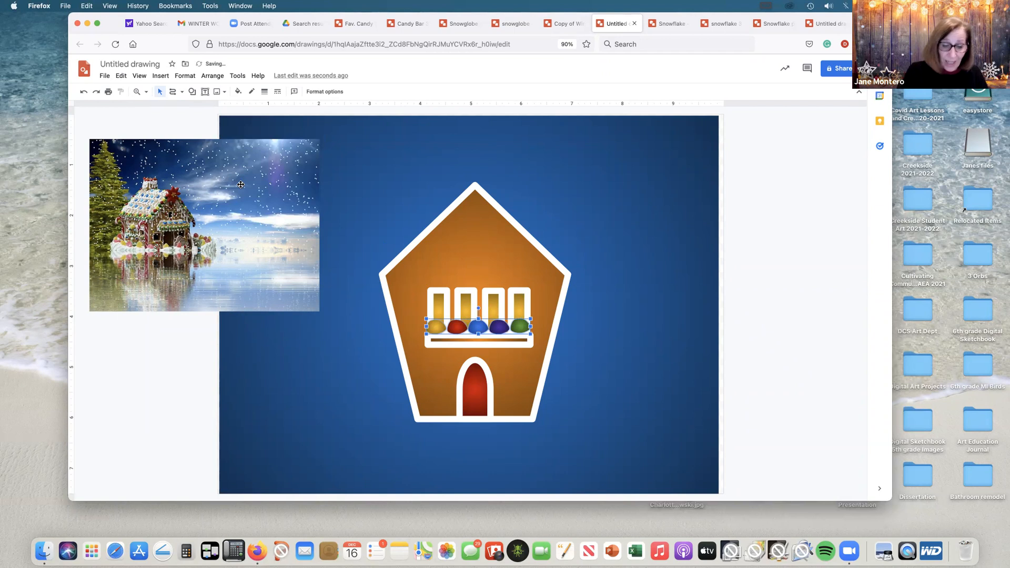
Step: Duplicate the gumdrop row and place the copy along the top edge of the windows, directly above the first row
{"action": "key", "text": "ctrl+d"}
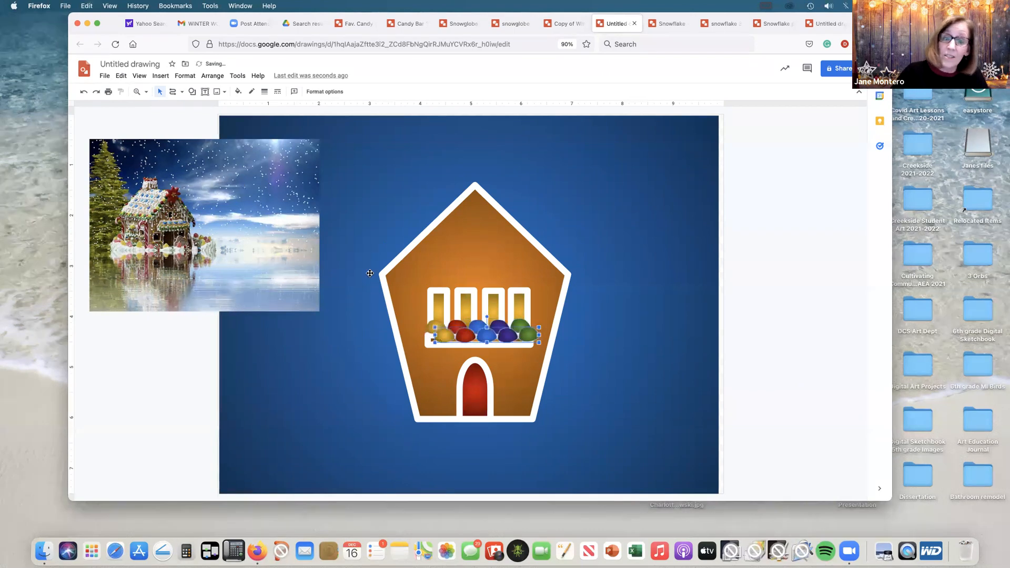
{"action": "left_click_drag", "start_coordinate": [508, 334], "coordinate": [500, 282]}
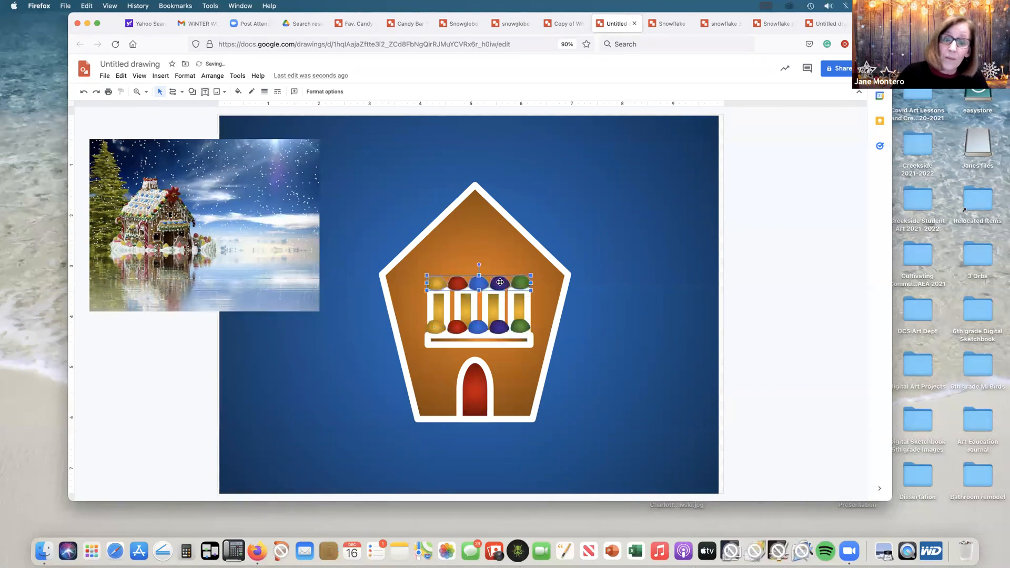
{"action": "left_click", "coordinate": [622, 271]}
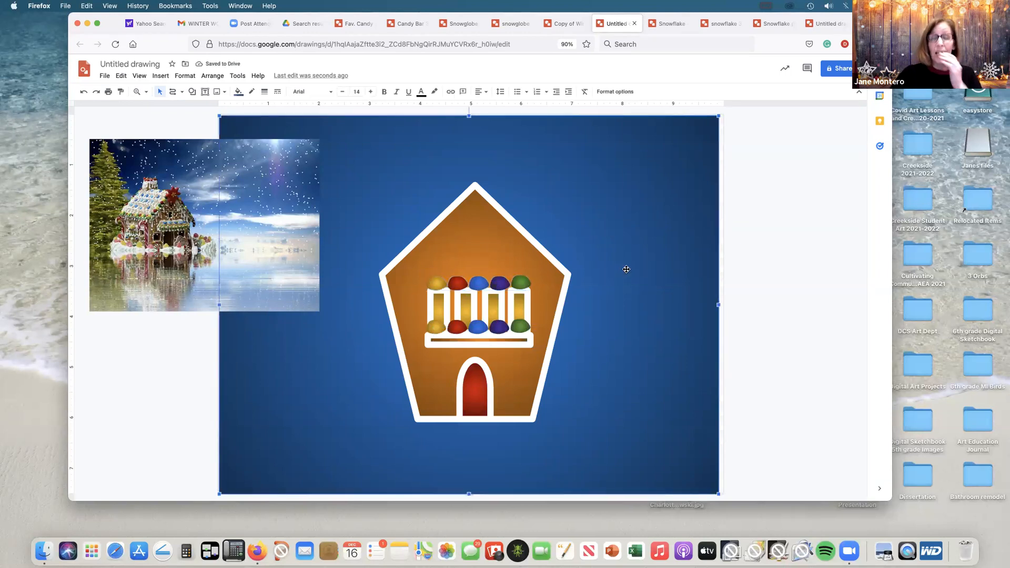
Step: Draw a closed jagged icicle polyline, about 1.8 by 2.35 in, along the right roof slope from the peak to the eave
{"action": "left_click", "coordinate": [182, 93]}
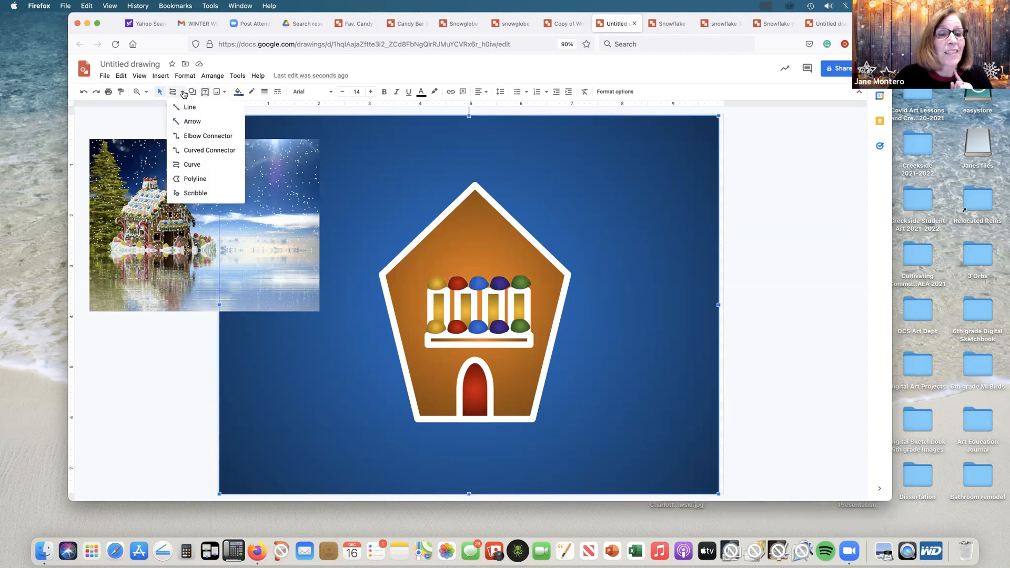
{"action": "left_click", "coordinate": [191, 179]}
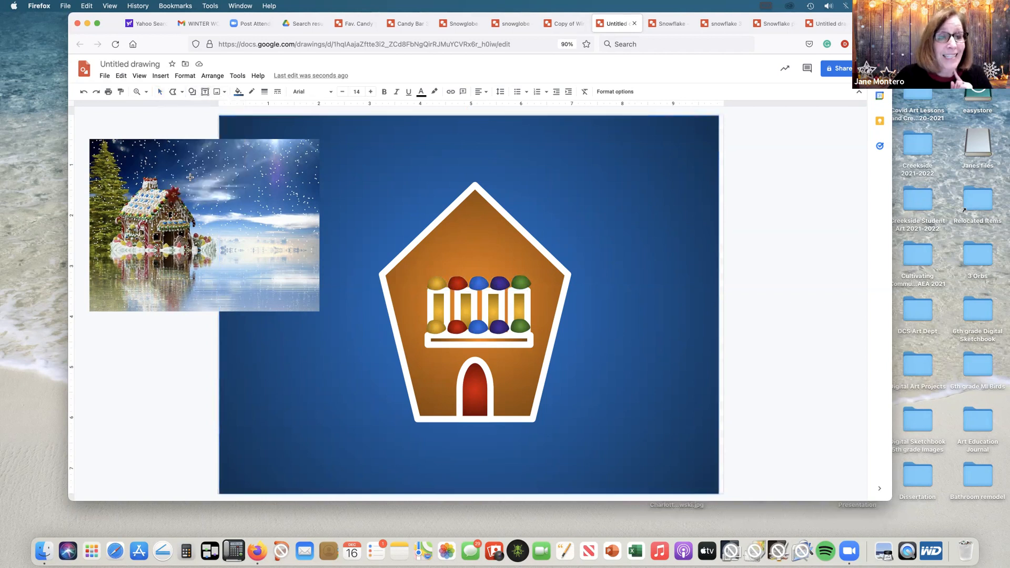
{"action": "left_click", "coordinate": [474, 187]}
{"action": "left_click", "coordinate": [479, 235]}
{"action": "left_click", "coordinate": [493, 252]}
{"action": "left_click", "coordinate": [502, 221]}
{"action": "left_click", "coordinate": [514, 260]}
{"action": "left_click", "coordinate": [516, 241]}
{"action": "left_click", "coordinate": [529, 268]}
{"action": "left_click", "coordinate": [537, 256]}
{"action": "left_click", "coordinate": [548, 303]}
{"action": "left_click", "coordinate": [553, 271]}
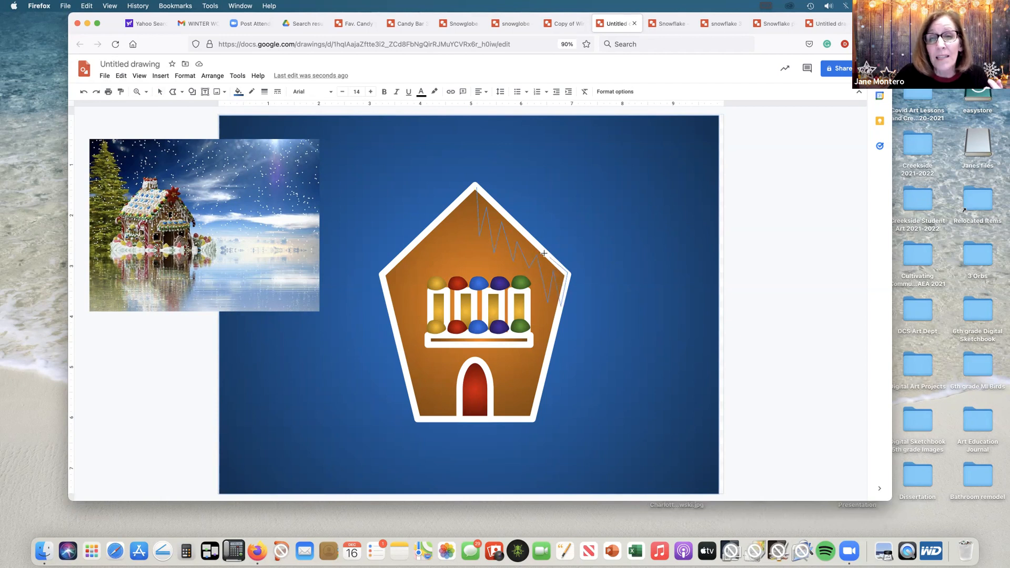
{"action": "left_click", "coordinate": [477, 187]}
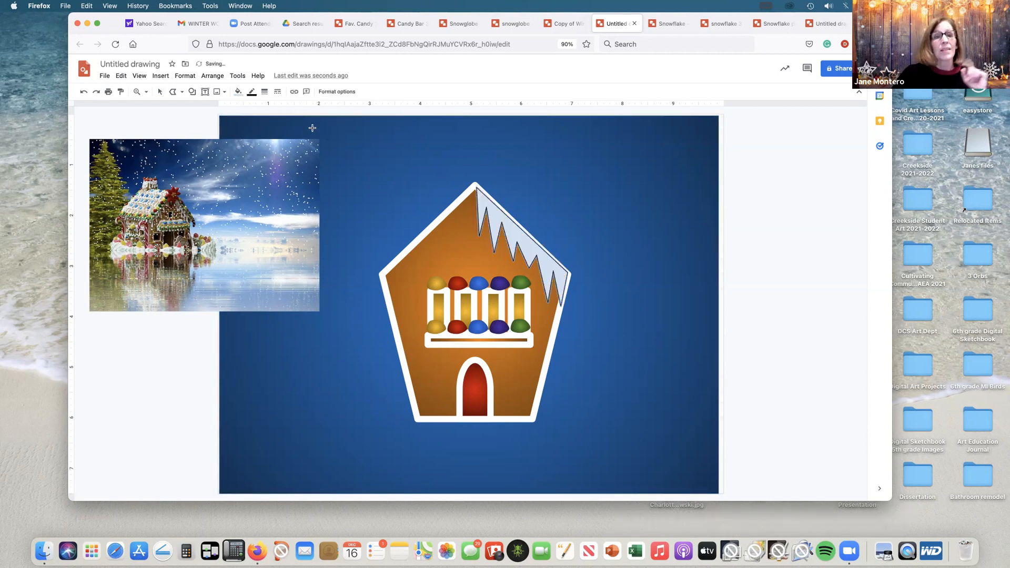
Step: Make the icicle shape's outline transparent and fill the shape with solid white
{"action": "left_click", "coordinate": [252, 92]}
{"action": "left_click", "coordinate": [314, 223]}
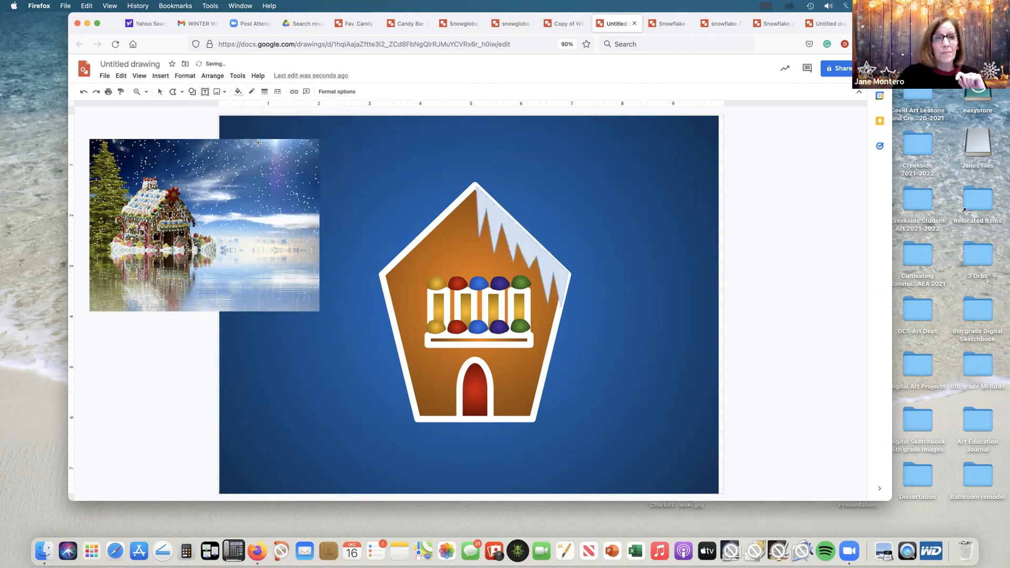
{"action": "left_click", "coordinate": [238, 92]}
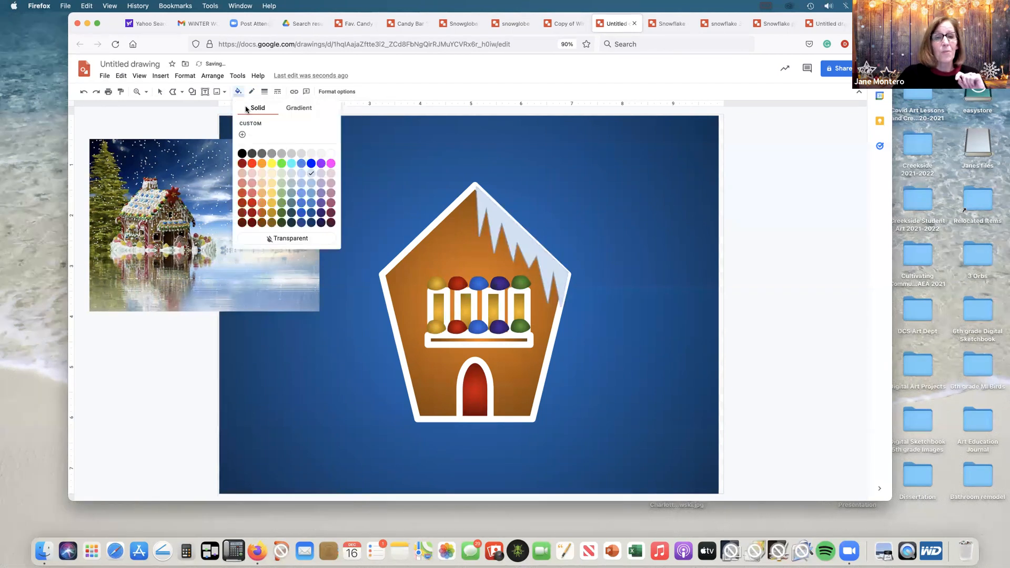
{"action": "left_click", "coordinate": [331, 153]}
{"action": "left_click", "coordinate": [160, 92]}
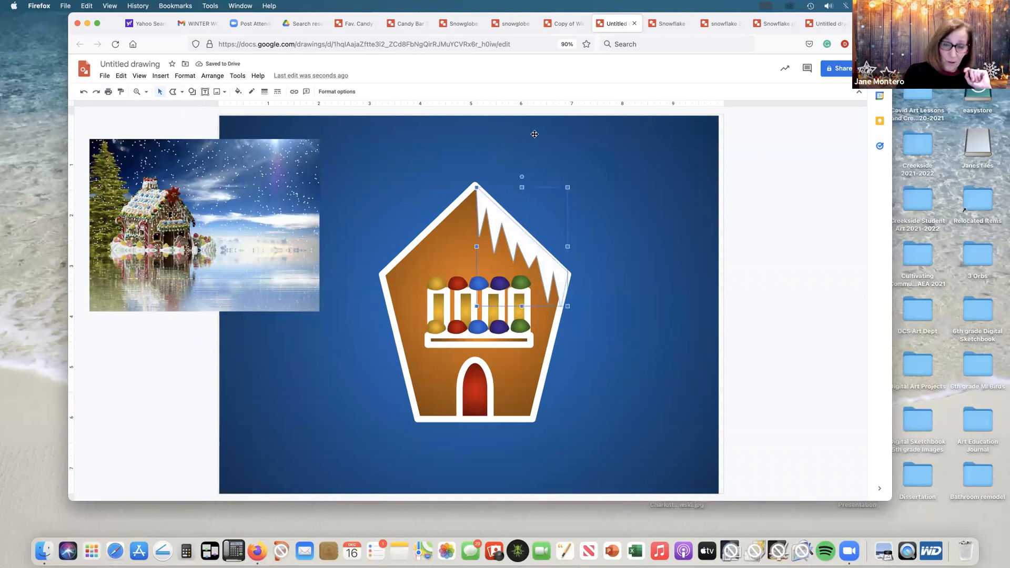
Step: Duplicate the white icicle shape and flip the copy horizontally
{"action": "key", "text": "super+d"}
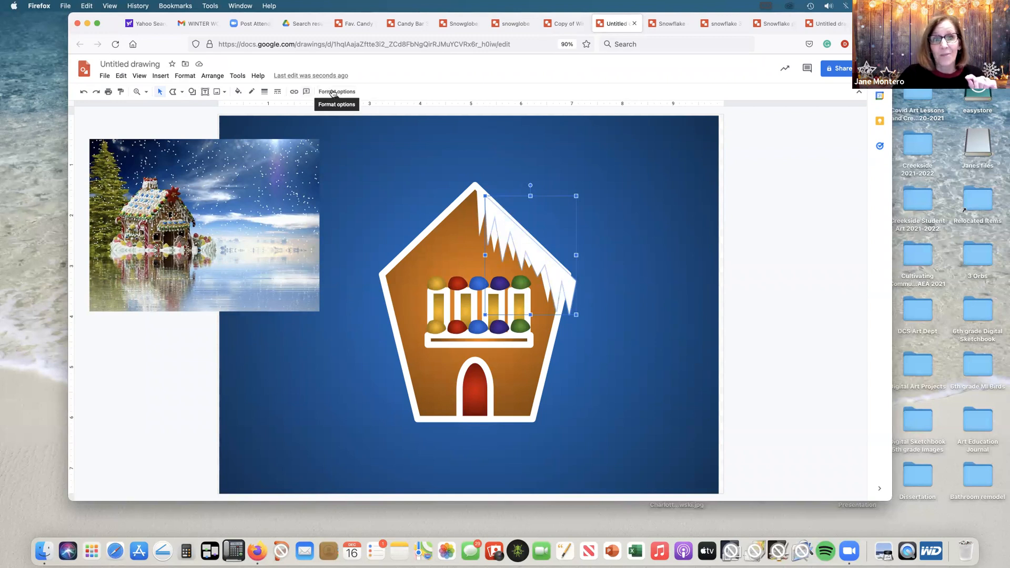
{"action": "left_click", "coordinate": [326, 94]}
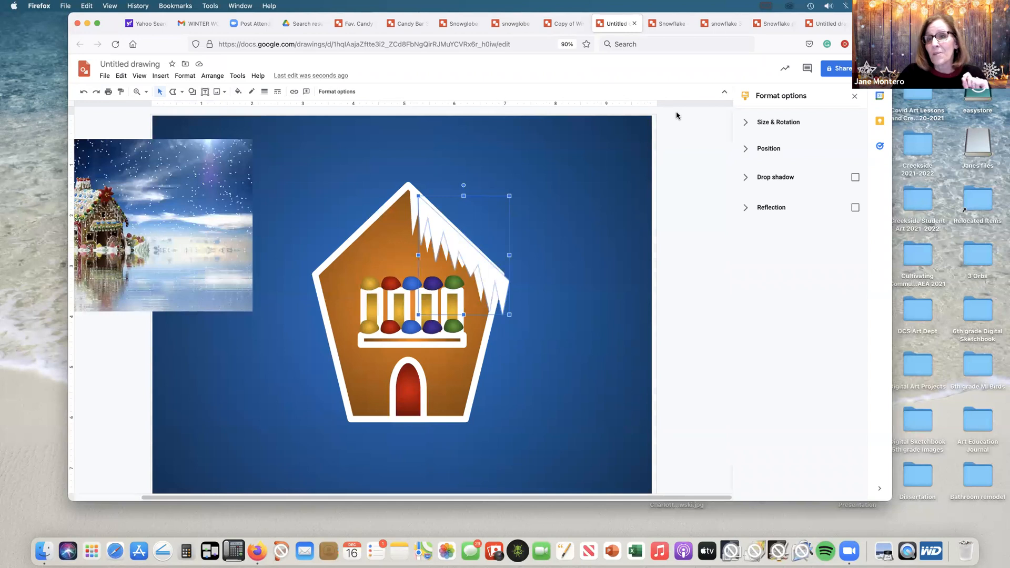
{"action": "left_click", "coordinate": [745, 124]}
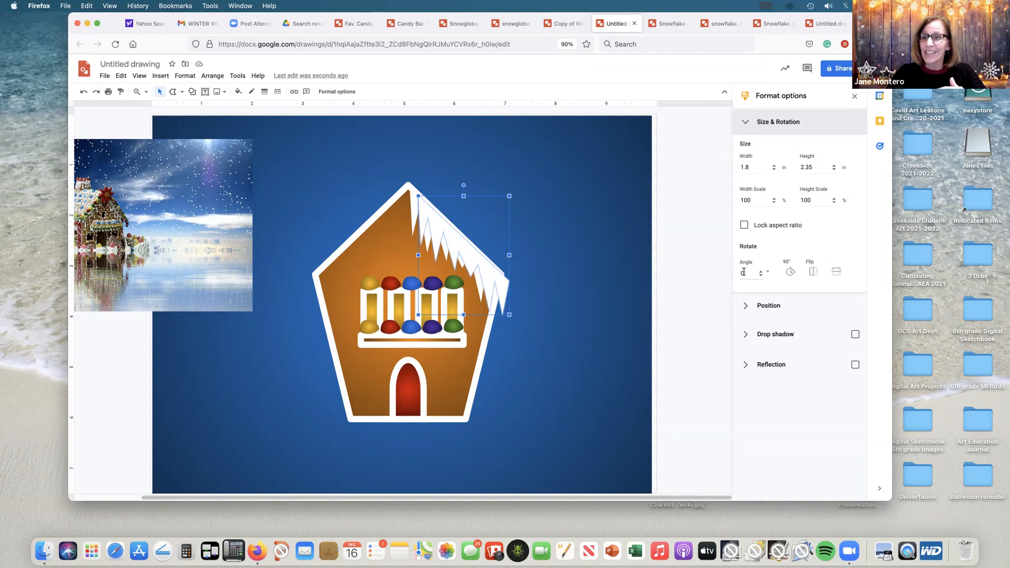
{"action": "left_click", "coordinate": [809, 274]}
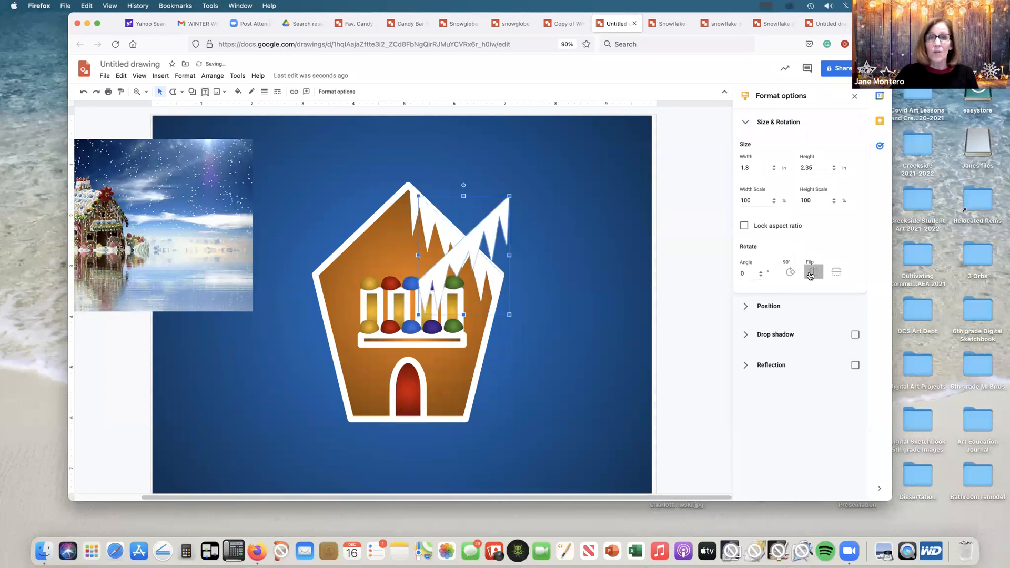
Step: Move the flipped icicle copy onto the left roof slope, aligned with the roof edge and the peak
{"action": "key", "text": "Left"}
{"action": "key", "text": "Left"}
{"action": "key", "text": "Left"}
{"action": "key", "text": "Left"}
{"action": "key", "text": "Left"}
{"action": "key", "text": "Left"}
{"action": "key", "text": "Left"}
{"action": "key", "text": "Left"}
{"action": "key", "text": "Left"}
{"action": "key", "text": "Left"}
{"action": "key", "text": "Left"}
{"action": "key", "text": "Left"}
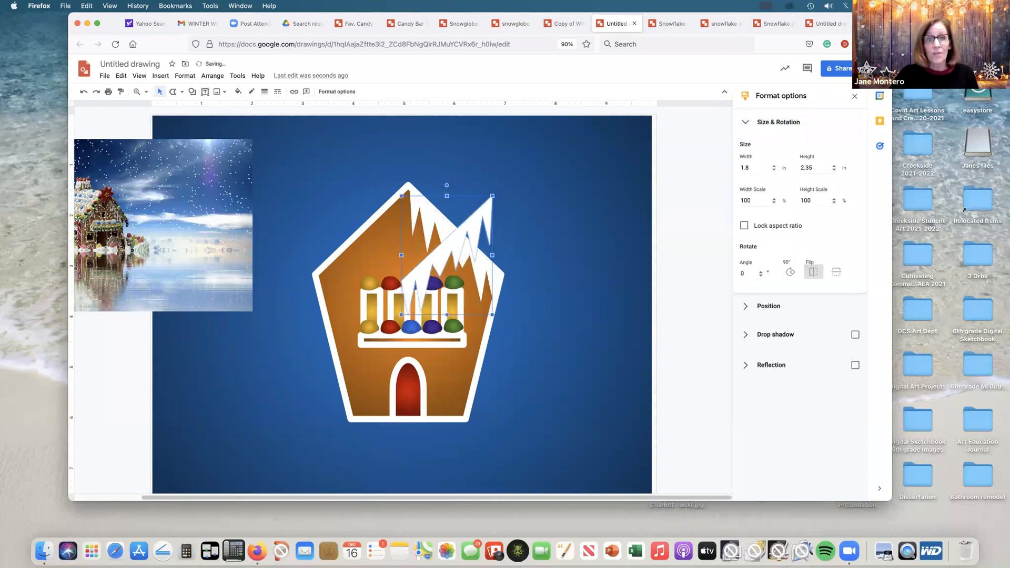
{"action": "key", "text": "Left"}
{"action": "key", "text": "Left"}
{"action": "key", "text": "Left"}
{"action": "key", "text": "Left"}
{"action": "key", "text": "Left"}
{"action": "key", "text": "Left"}
{"action": "key", "text": "Left"}
{"action": "key", "text": "Left"}
{"action": "key", "text": "Left"}
{"action": "key", "text": "Left"}
{"action": "key", "text": "Left"}
{"action": "key", "text": "Left"}
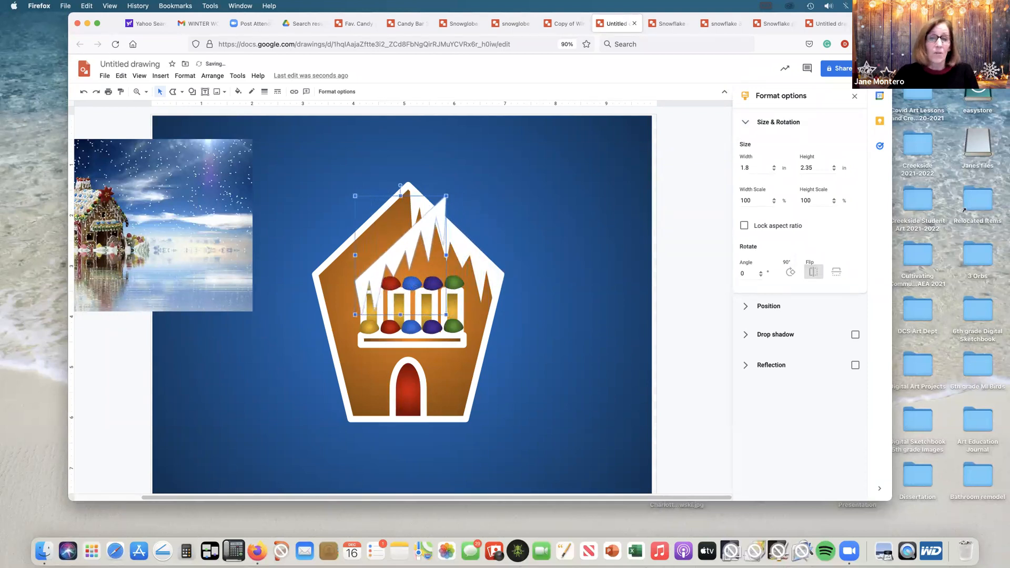
{"action": "key", "text": "Left"}
{"action": "key", "text": "Left"}
{"action": "key", "text": "Left"}
{"action": "key", "text": "Left"}
{"action": "key", "text": "Left"}
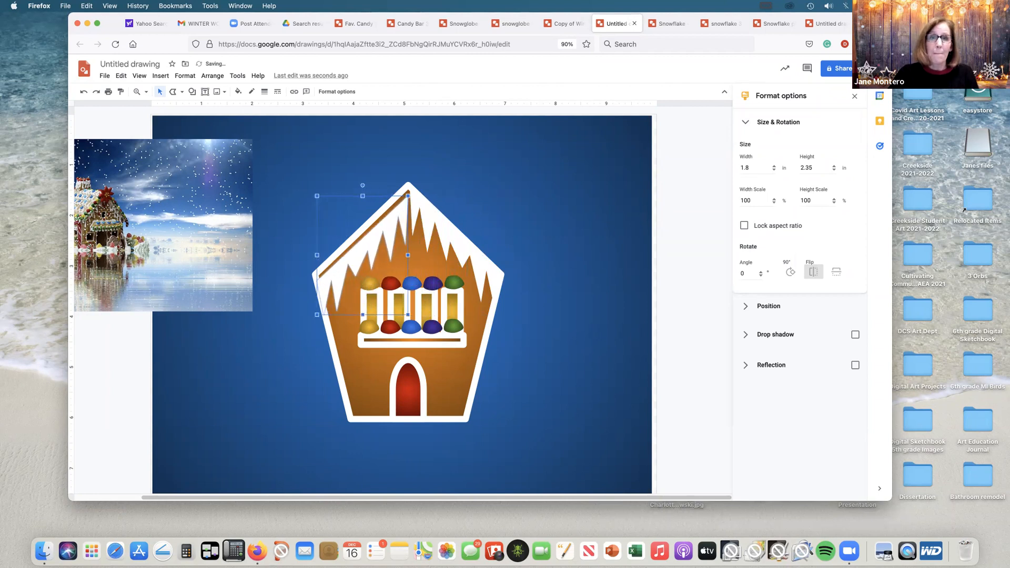
{"action": "key", "text": "Up"}
{"action": "key", "text": "Up"}
{"action": "key", "text": "Up"}
{"action": "key", "text": "Up"}
{"action": "key", "text": "Down"}
{"action": "key", "text": "shift+Up"}
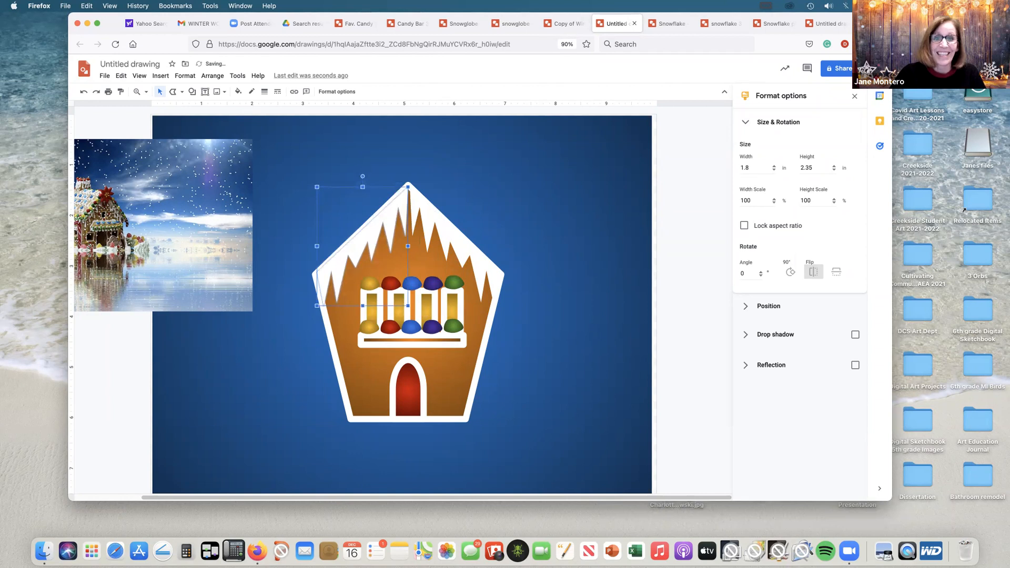
Step: Stretch the left icicle shape to about 1.87 by 2.39 in to close the gap between both icicle pieces at the peak
{"action": "left_click", "coordinate": [469, 245]}
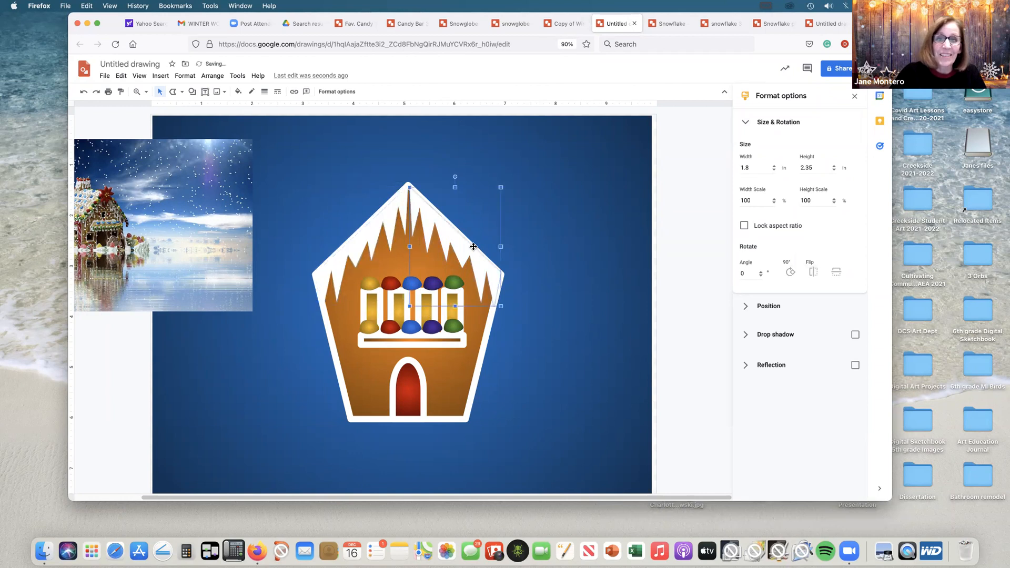
{"action": "left_click_drag", "start_coordinate": [407, 185], "coordinate": [412, 183]}
{"action": "left_click", "coordinate": [405, 199]}
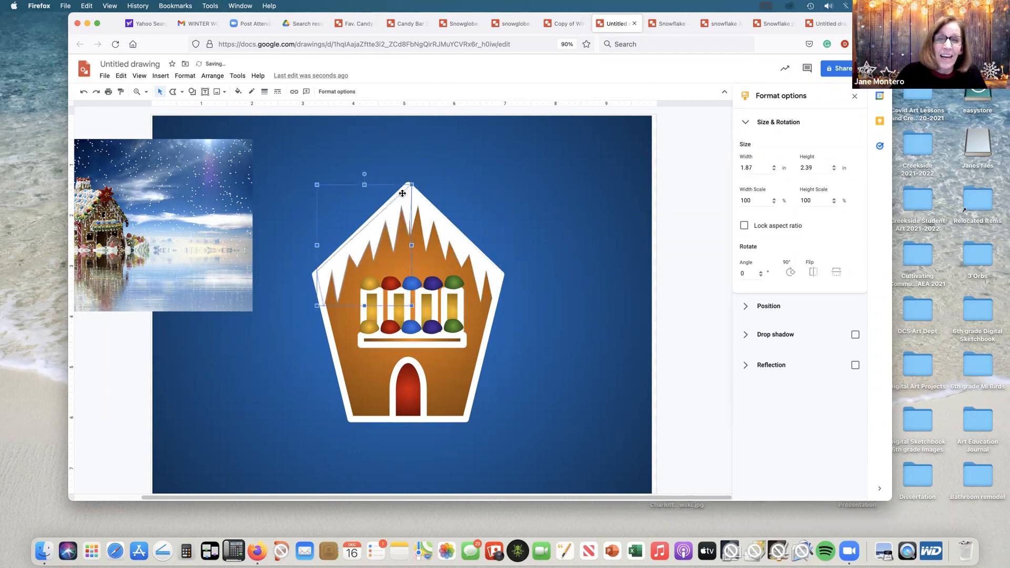
{"action": "left_click", "coordinate": [449, 172]}
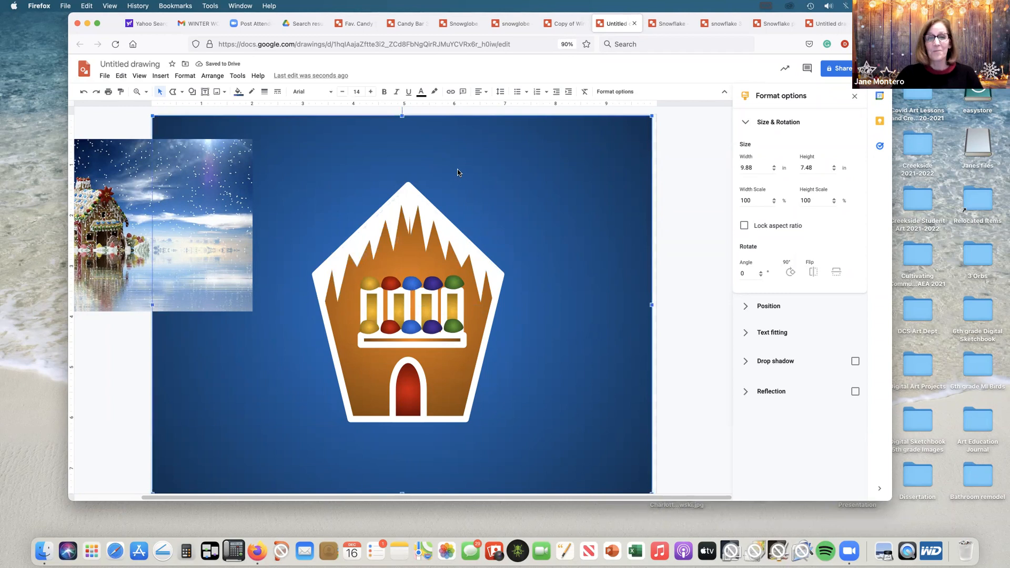
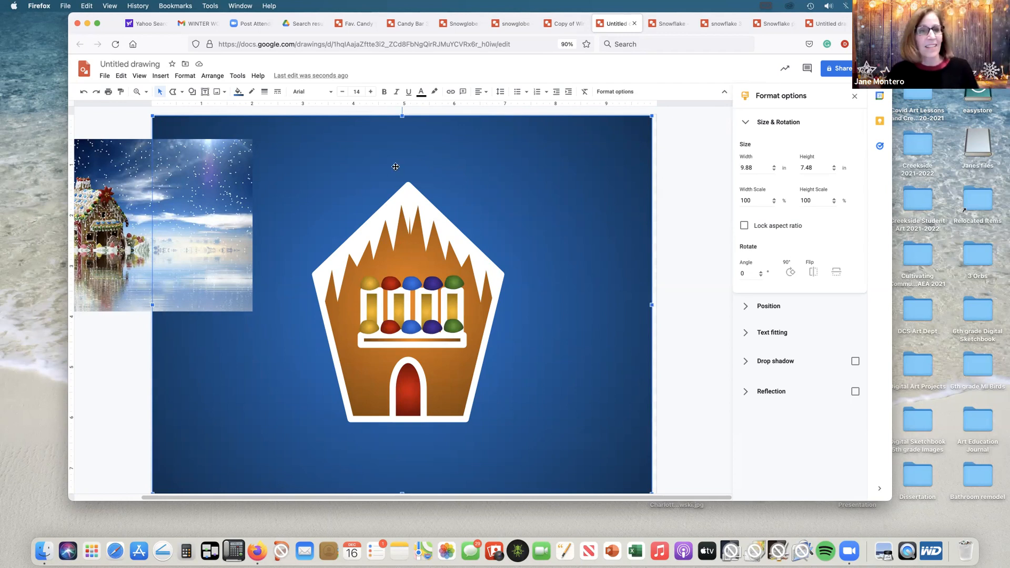
Step: Shift the reference photo farther off the canvas and scribble a vertical wavy line about 0.24 by 1.08 in to the right of the door
{"action": "left_click_drag", "start_coordinate": [131, 180], "coordinate": [111, 164]}
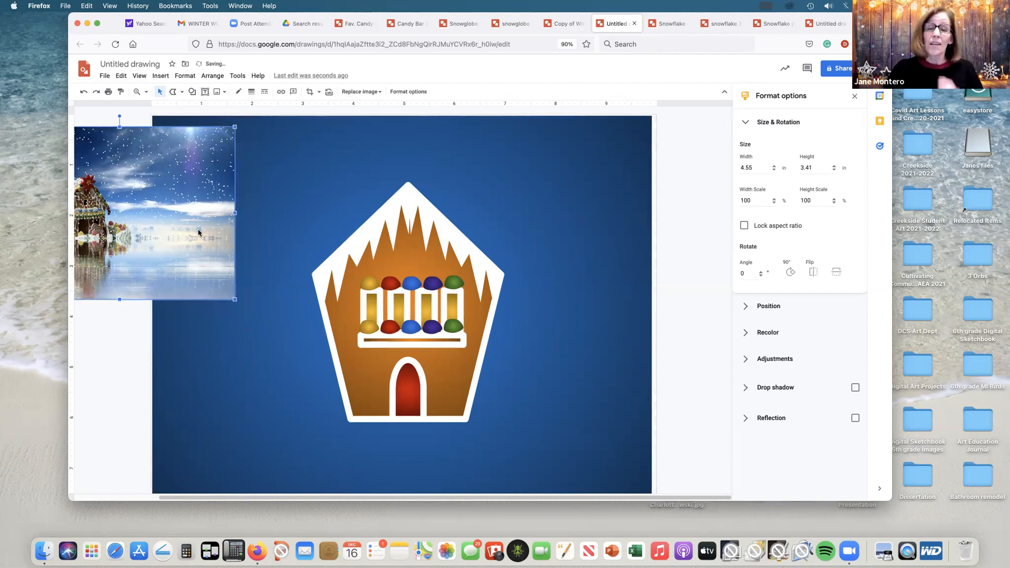
{"action": "left_click", "coordinate": [182, 93]}
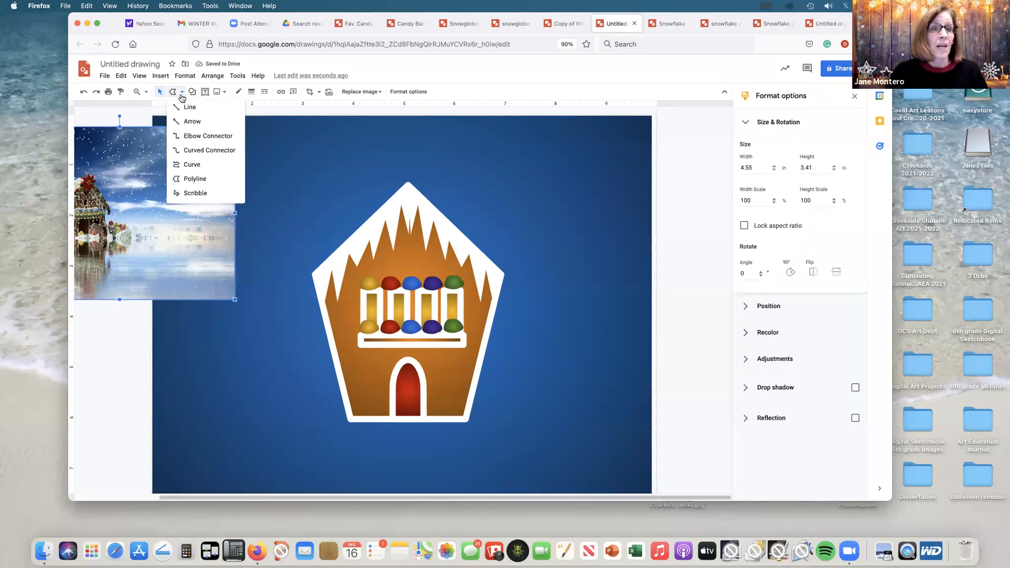
{"action": "left_click", "coordinate": [191, 194]}
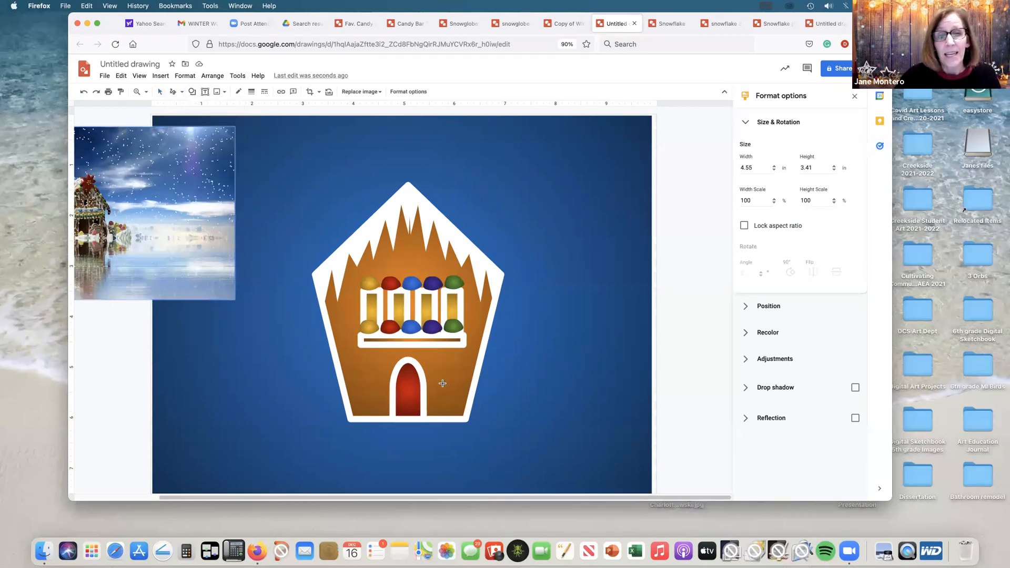
{"action": "left_click_drag", "start_coordinate": [434, 360], "coordinate": [440, 411]}
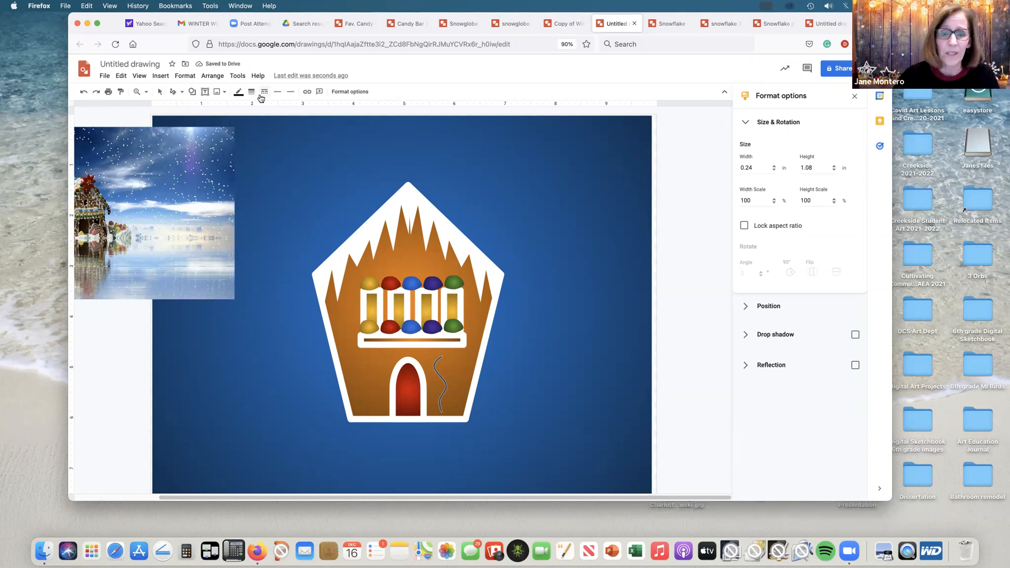
Step: Make the wavy line white with a 3 px line weight and keep it selected
{"action": "left_click", "coordinate": [239, 93]}
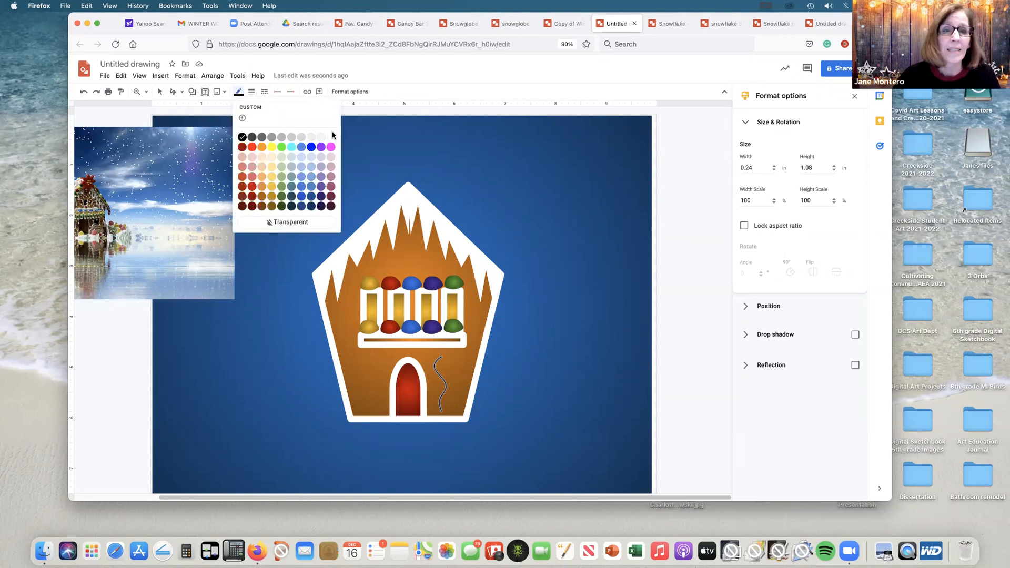
{"action": "left_click", "coordinate": [331, 137]}
{"action": "left_click", "coordinate": [252, 92]}
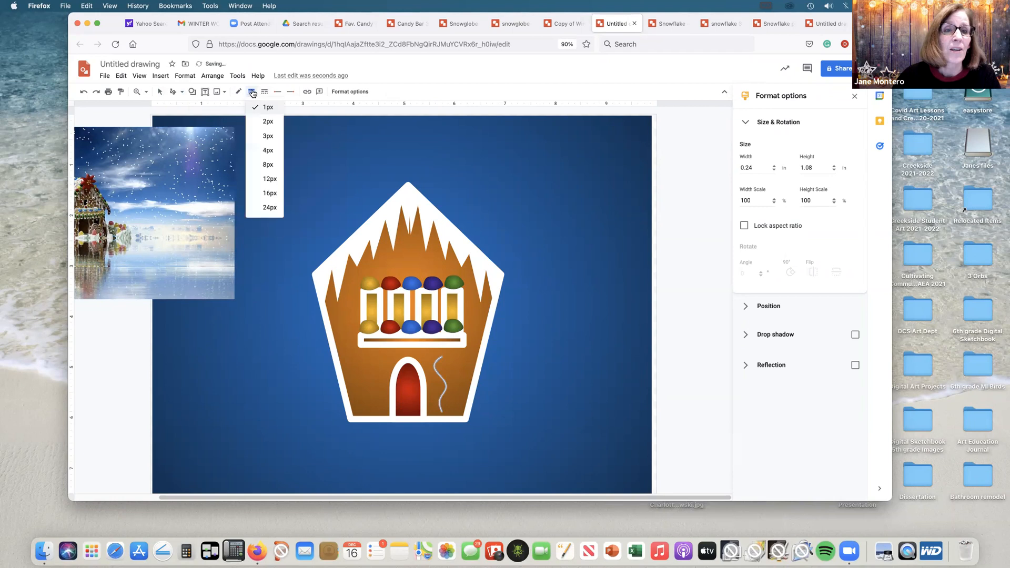
{"action": "left_click", "coordinate": [267, 135]}
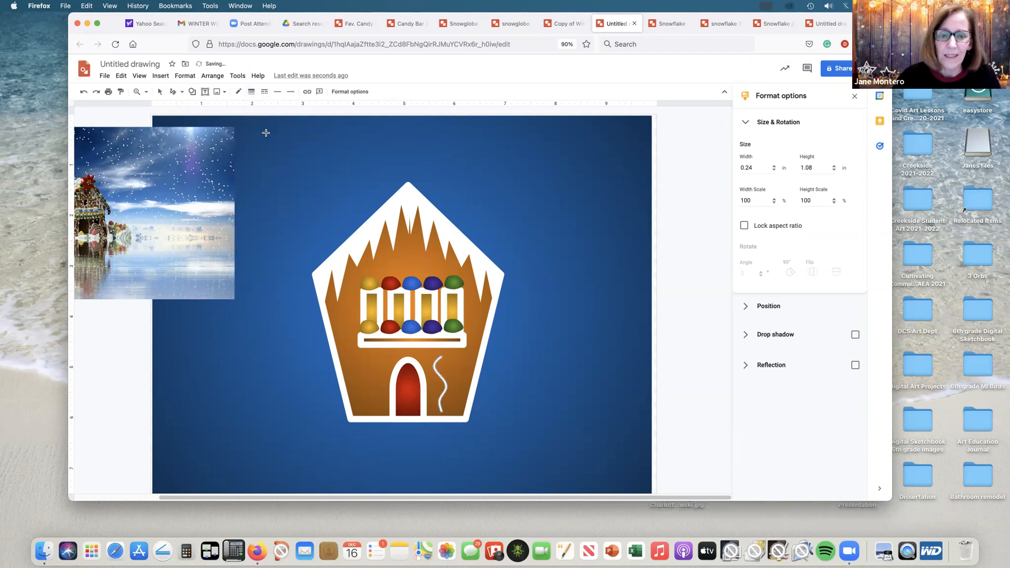
{"action": "left_click", "coordinate": [161, 92]}
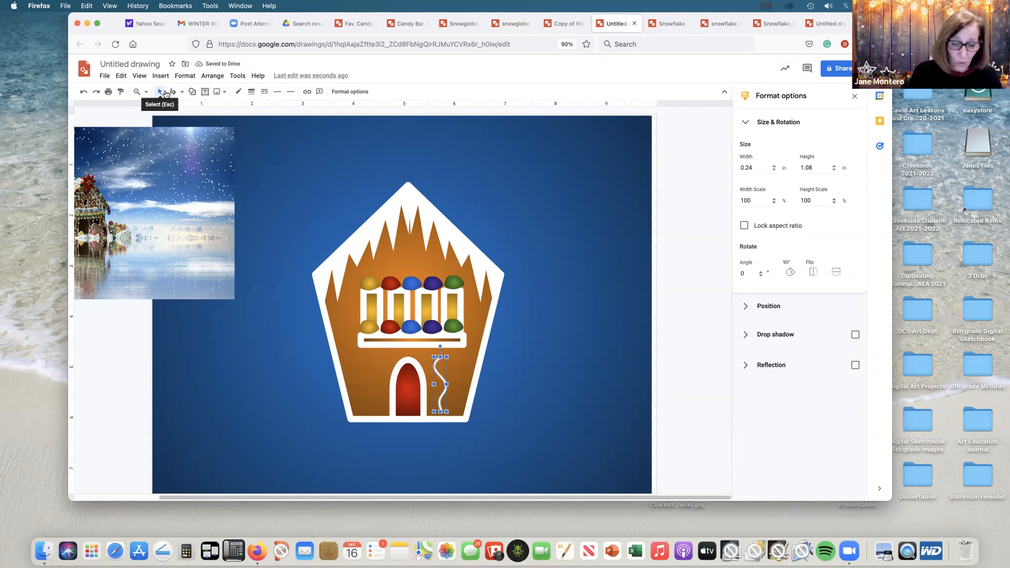
Step: Duplicate the white wavy line and nudge the copy so it sits just right of the original
{"action": "key", "text": "super+d"}
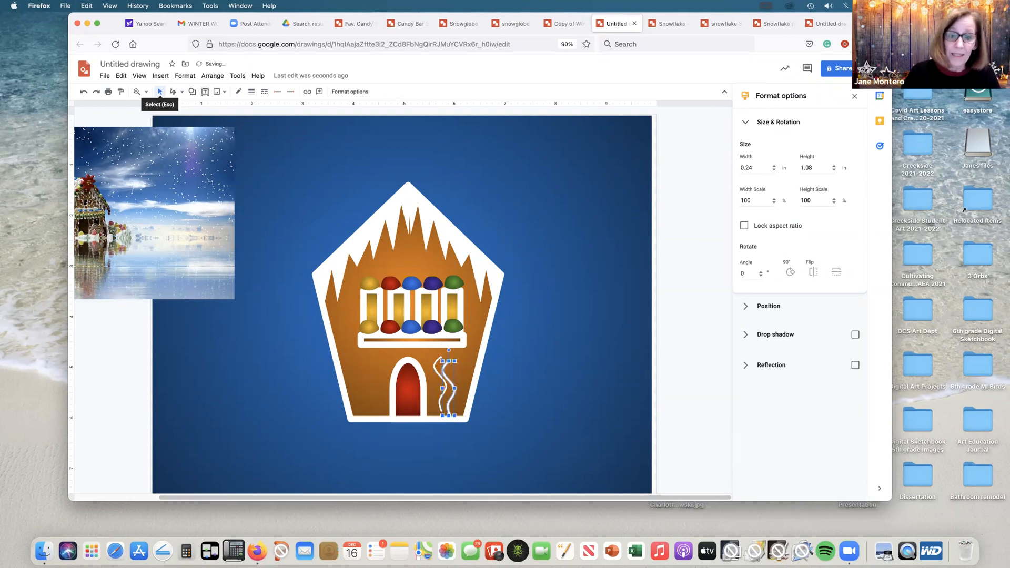
{"action": "key", "text": "Up"}
{"action": "key", "text": "Up"}
{"action": "key", "text": "shift+Down"}
{"action": "key", "text": "shift+Down"}
{"action": "key", "text": "shift+Down"}
{"action": "key", "text": "shift+Down"}
{"action": "key", "text": "shift+Down"}
{"action": "key", "text": "shift+Down"}
{"action": "key", "text": "shift+Down"}
{"action": "key", "text": "shift+Down"}
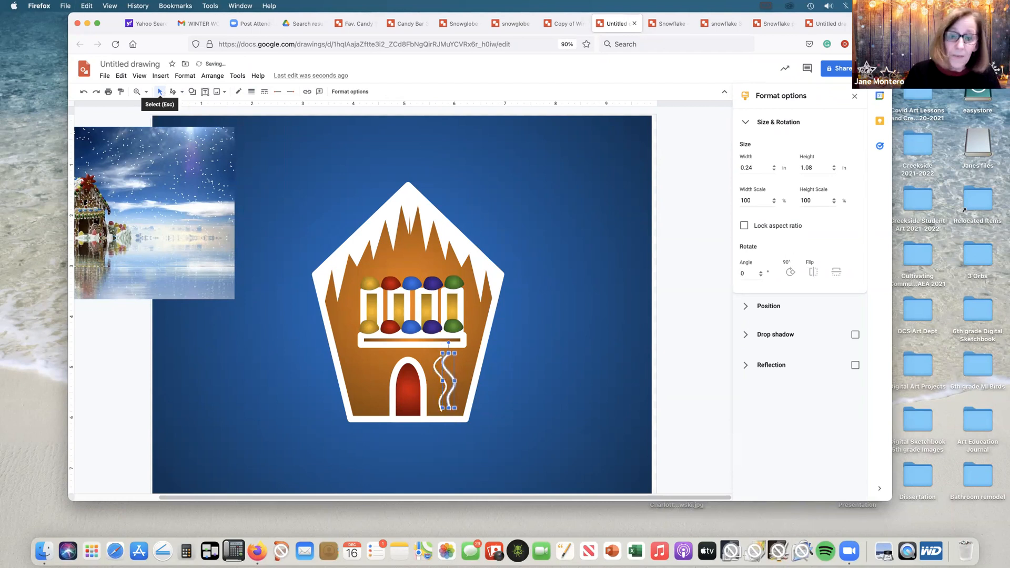
Step: Paste another copy of the wavy line and nudge it into place as the third line, evenly spaced and level with the others
{"action": "key", "text": "super+c"}
{"action": "key", "text": "super+v"}
{"action": "key", "text": "Up"}
{"action": "key", "text": "Up"}
{"action": "key", "text": "shift+Right"}
{"action": "key", "text": "shift+Right"}
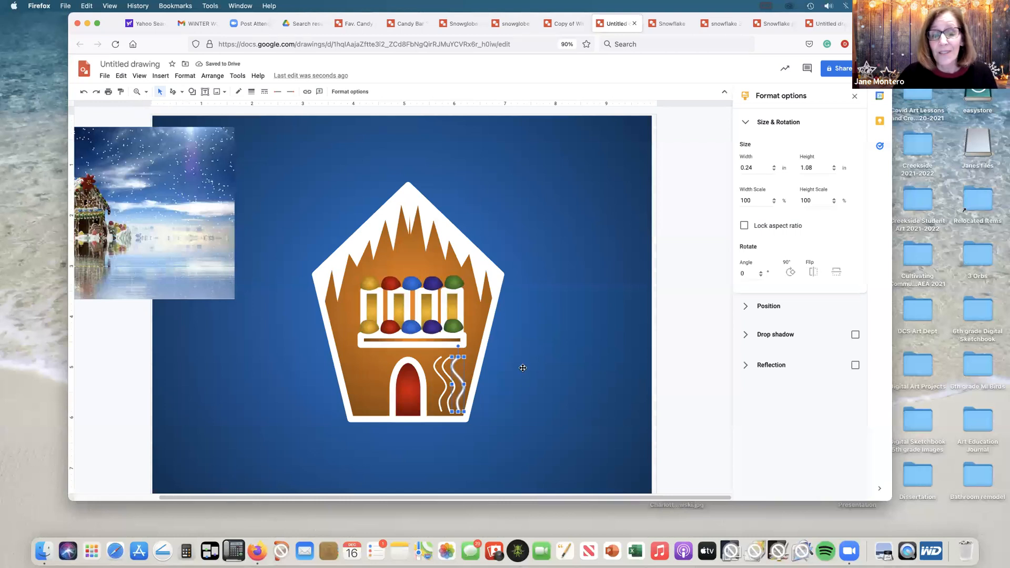
Step: Group the three wavy lines to the right of the door
{"action": "left_click", "coordinate": [443, 370], "text": "shift"}
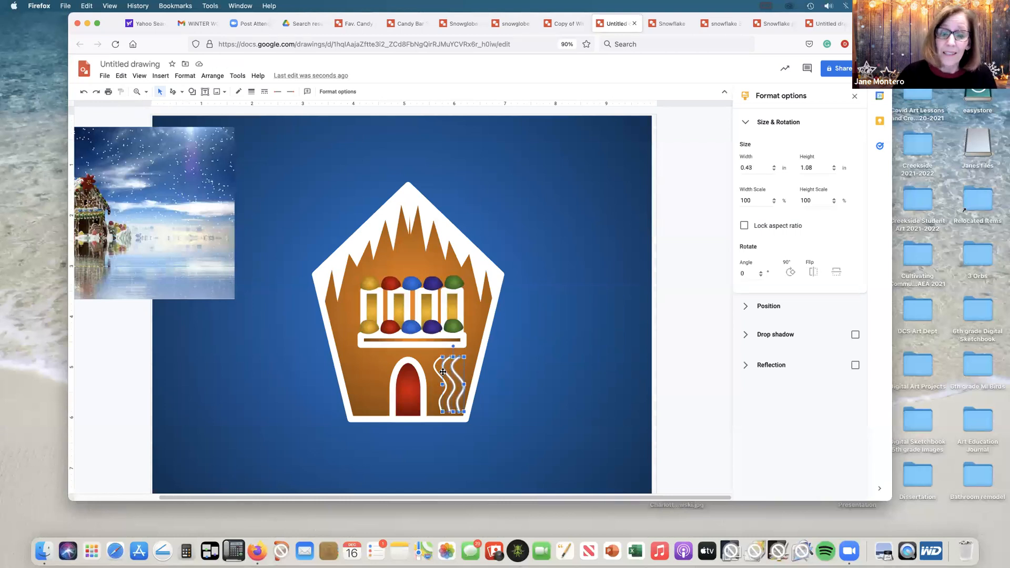
{"action": "left_click", "coordinate": [434, 366], "text": "shift"}
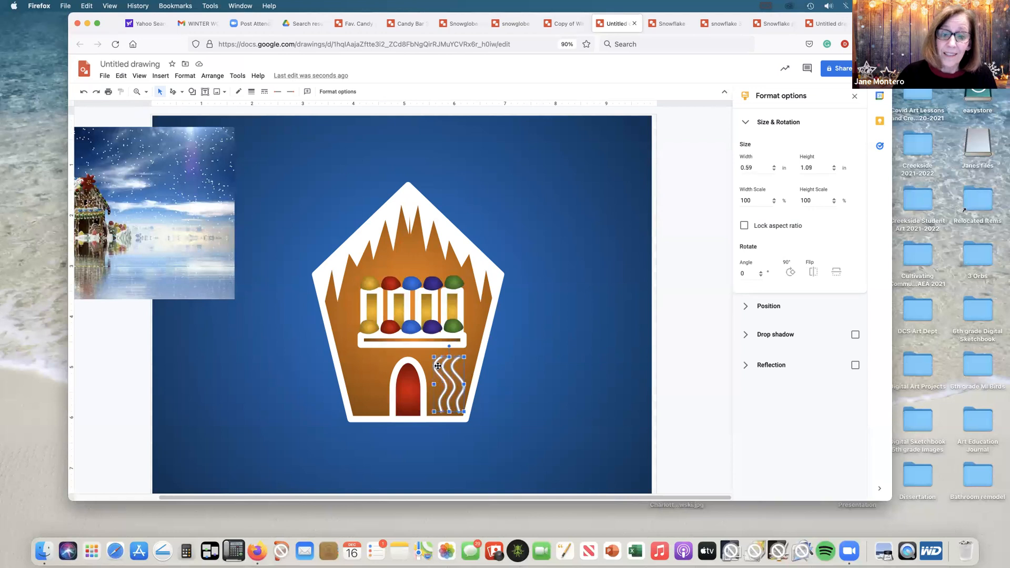
{"action": "left_click", "coordinate": [207, 78]}
{"action": "left_click", "coordinate": [235, 184]}
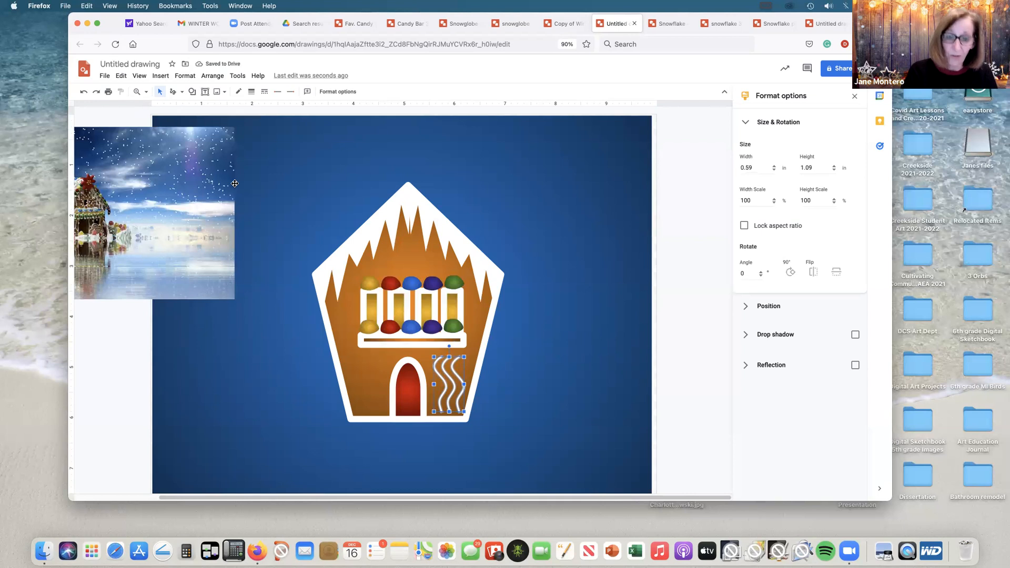
Step: Place a horizontally flipped duplicate of the wavy-line group to the left of the door, level with the original
{"action": "key", "text": "ctrl+d"}
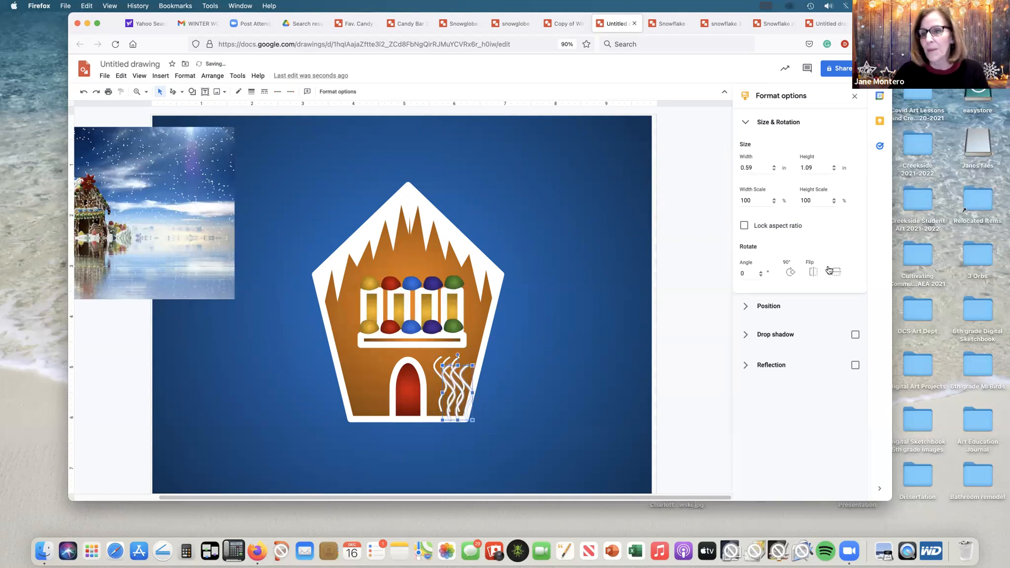
{"action": "left_click", "coordinate": [813, 271]}
{"action": "key", "text": "Left"}
{"action": "key", "text": "Left"}
{"action": "key", "text": "Left"}
{"action": "key", "text": "Left"}
{"action": "key", "text": "Left"}
{"action": "key", "text": "Left"}
{"action": "key", "text": "Left"}
{"action": "key", "text": "Left"}
{"action": "key", "text": "Left"}
{"action": "key", "text": "Left"}
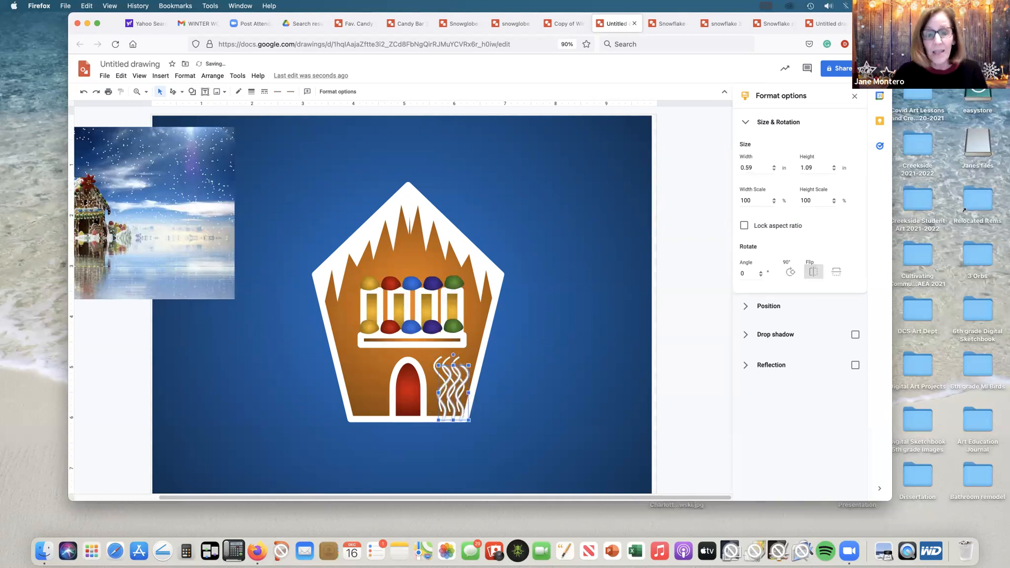
{"action": "key", "text": "Left"}
{"action": "key", "text": "Left"}
{"action": "key", "text": "Left"}
{"action": "key", "text": "Left"}
{"action": "key", "text": "Left"}
{"action": "key", "text": "Left"}
{"action": "key", "text": "Left"}
{"action": "key", "text": "Left"}
{"action": "key", "text": "Left"}
{"action": "key", "text": "Left"}
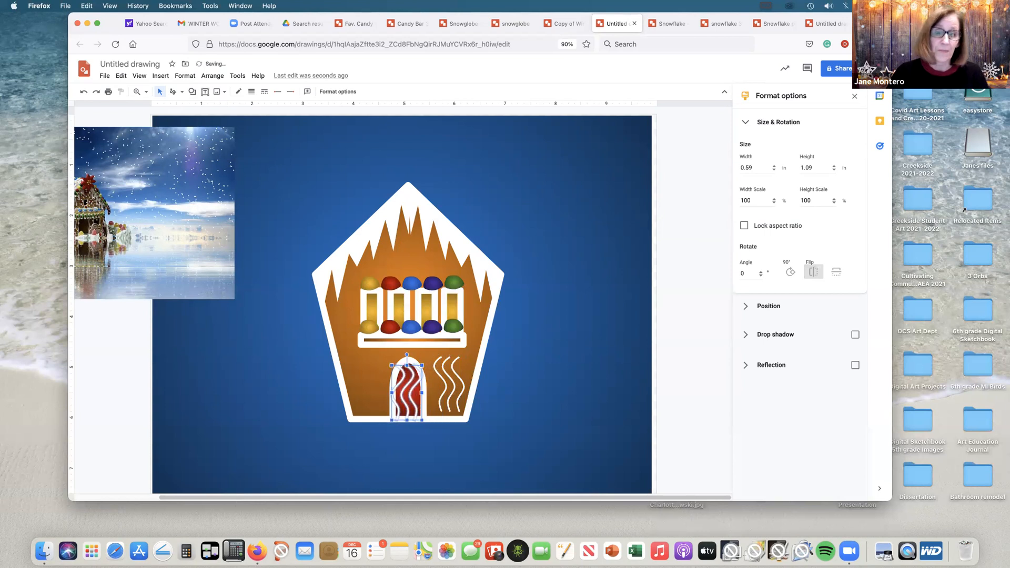
{"action": "key", "text": "Up"}
{"action": "key", "text": "Up"}
{"action": "key", "text": "shift+Left"}
{"action": "key", "text": "shift+Left"}
{"action": "key", "text": "shift+Left"}
{"action": "key", "text": "shift+Left"}
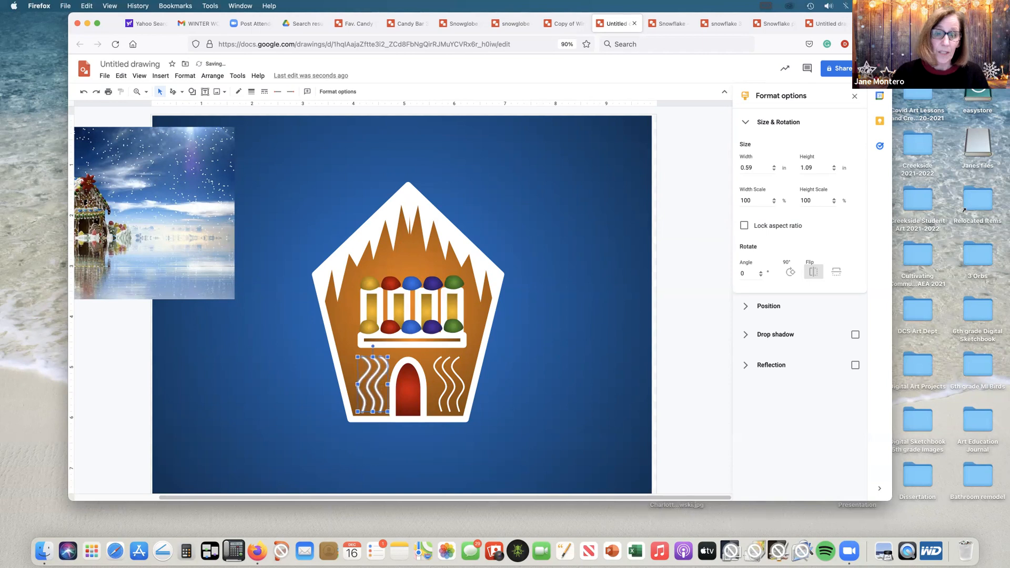
Step: Flip the left and right wavy-line groups horizontally so they mirror each other the opposite way around the door
{"action": "left_click", "coordinate": [805, 272]}
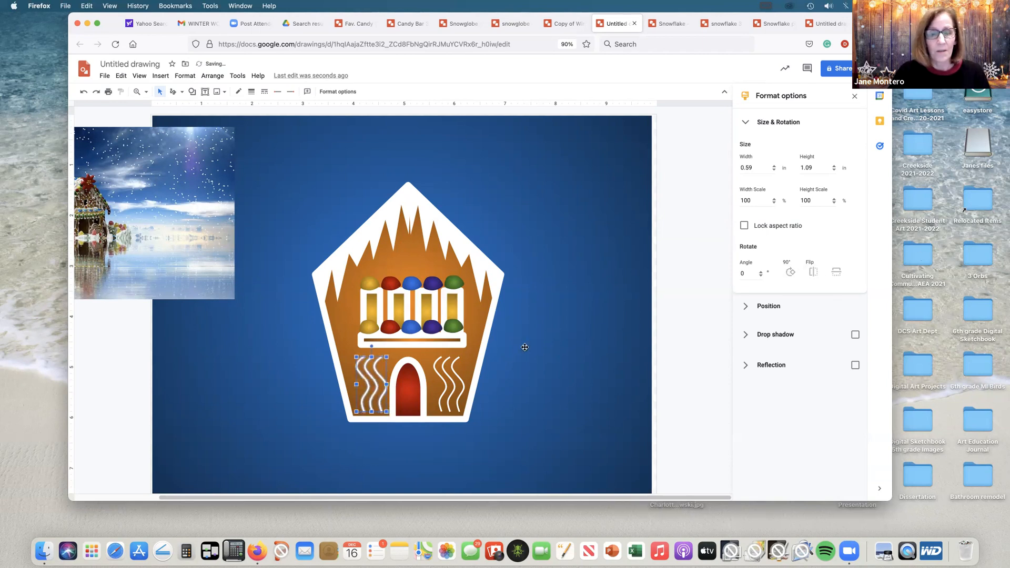
{"action": "left_click", "coordinate": [457, 372]}
{"action": "left_click", "coordinate": [455, 375]}
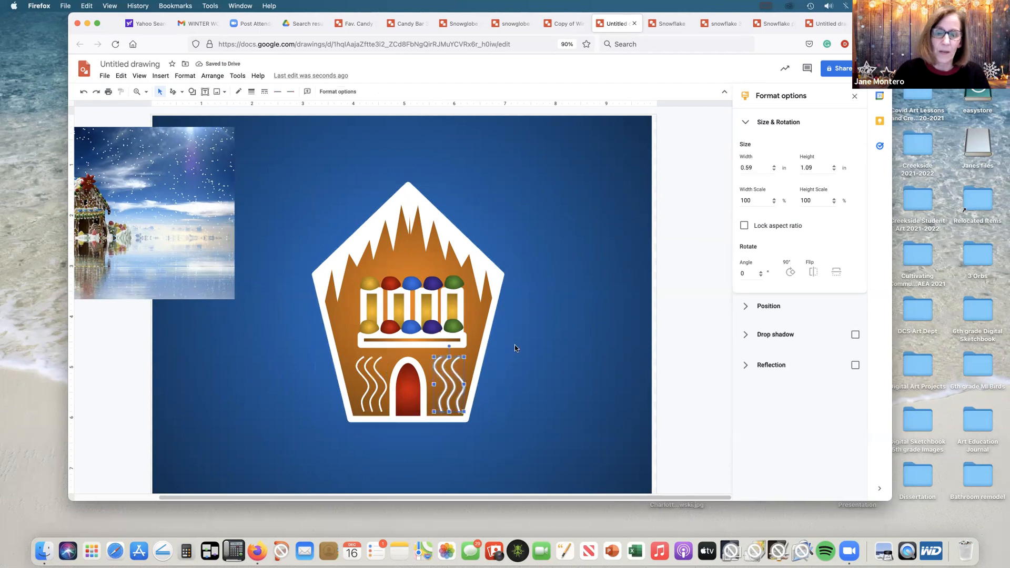
{"action": "left_click", "coordinate": [814, 273]}
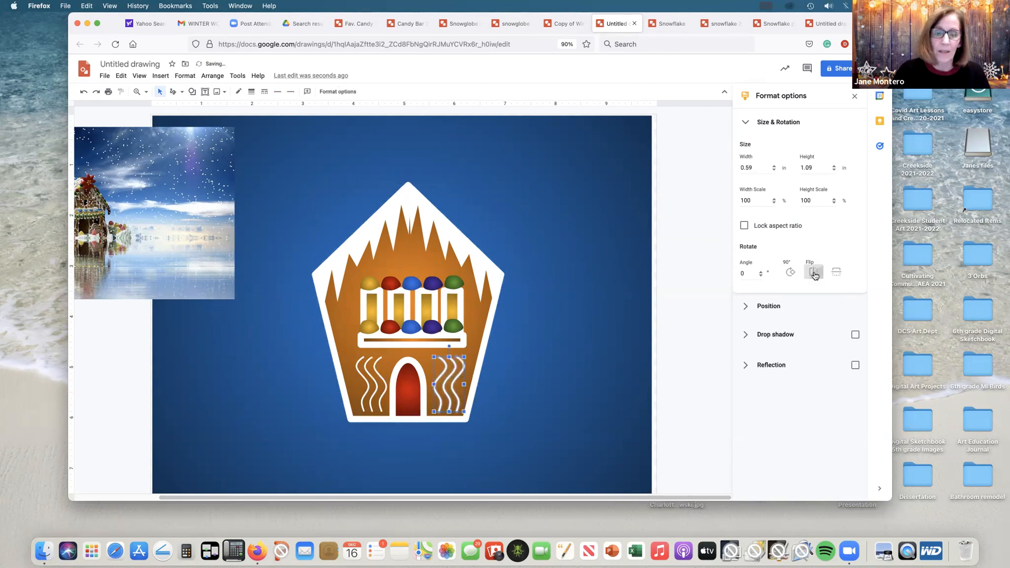
{"action": "left_click", "coordinate": [611, 221]}
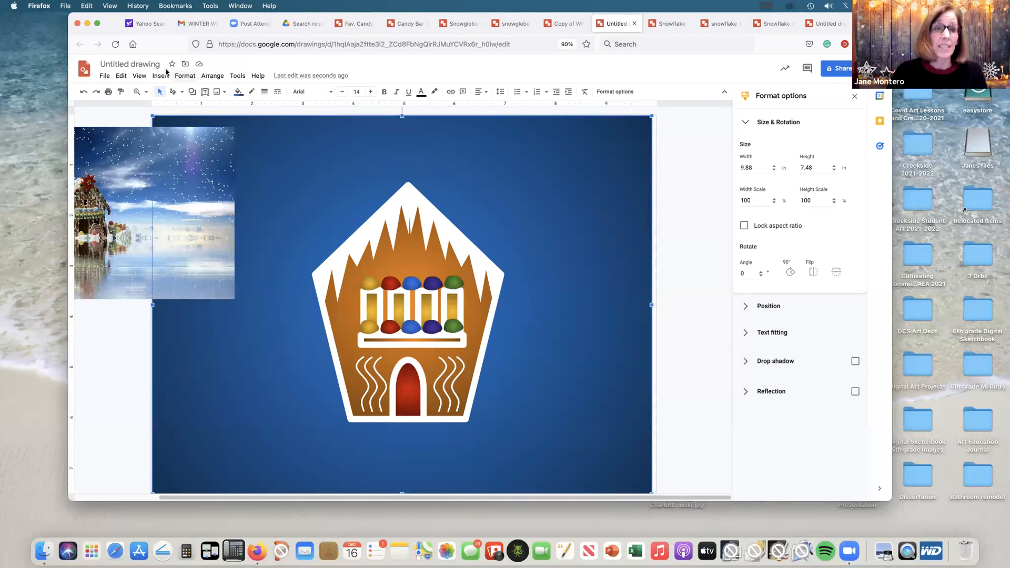
Step: Draw a pentagon about 1.39 by 2.54 in overlapping the house's lower left side
{"action": "left_click", "coordinate": [192, 92]}
{"action": "mouse_move", "coordinate": [211, 108]}
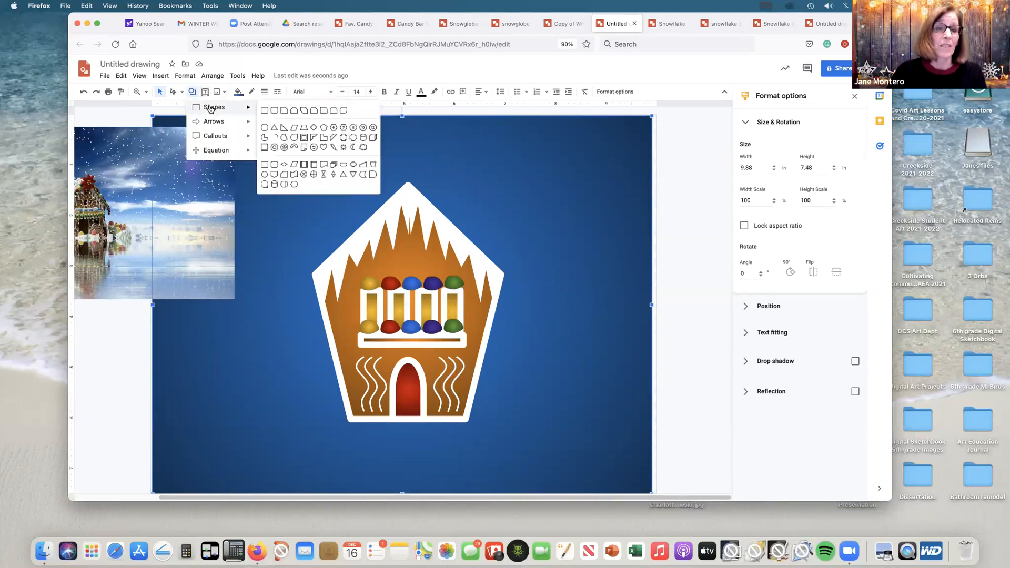
{"action": "left_click", "coordinate": [323, 129]}
{"action": "left_click_drag", "start_coordinate": [290, 291], "coordinate": [360, 421]}
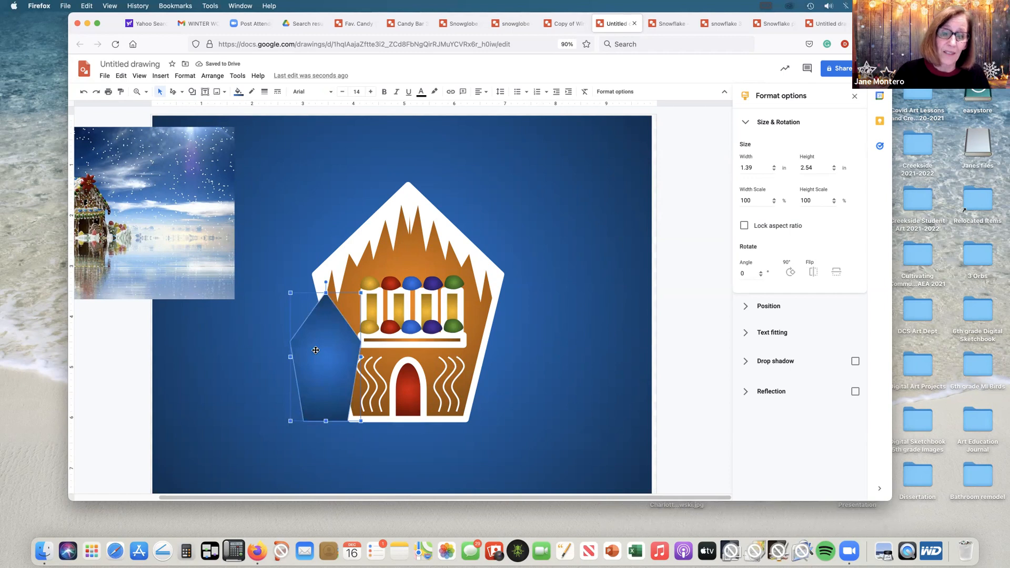
Step: Enlarge the small pentagon to about 1.53 by 3.22 in with its base near the house's base, undoing any accidental background shift
{"action": "left_click_drag", "start_coordinate": [315, 351], "coordinate": [318, 351]}
{"action": "left_click_drag", "start_coordinate": [328, 293], "coordinate": [328, 279]}
{"action": "left_click_drag", "start_coordinate": [336, 352], "coordinate": [329, 348]}
{"action": "left_click_drag", "start_coordinate": [359, 422], "coordinate": [366, 424]}
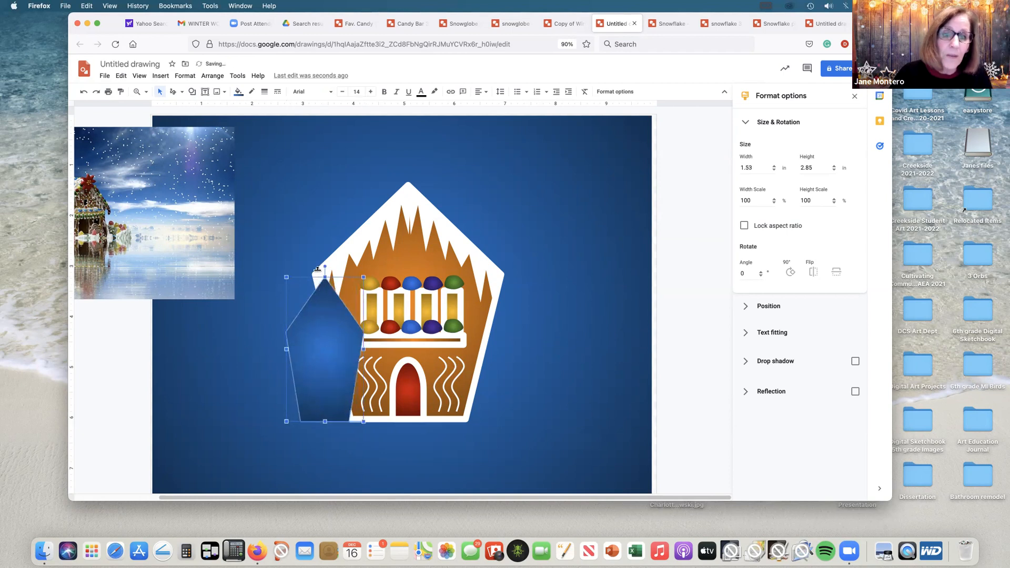
{"action": "left_click_drag", "start_coordinate": [317, 269], "coordinate": [315, 259]}
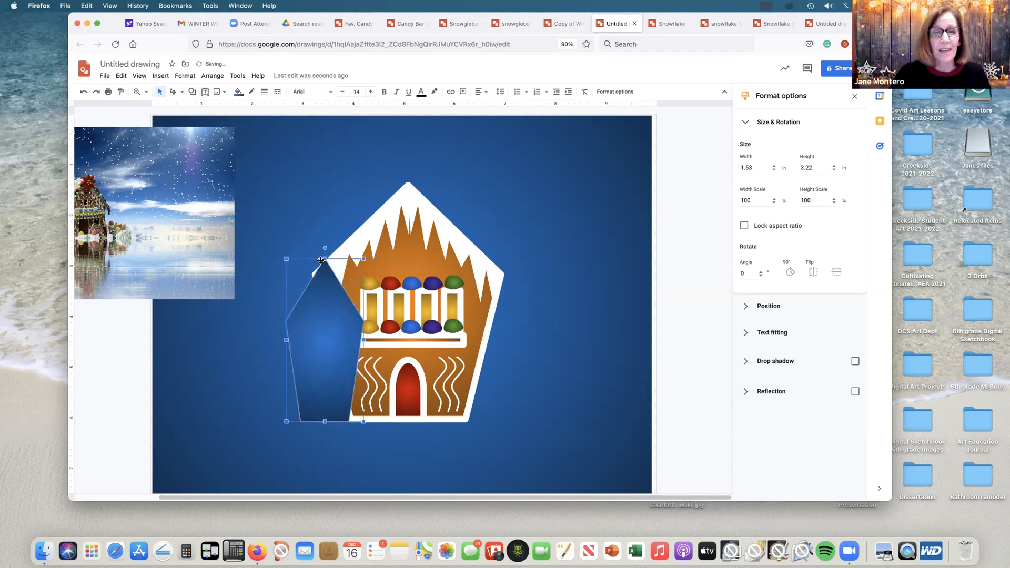
{"action": "left_click", "coordinate": [288, 260]}
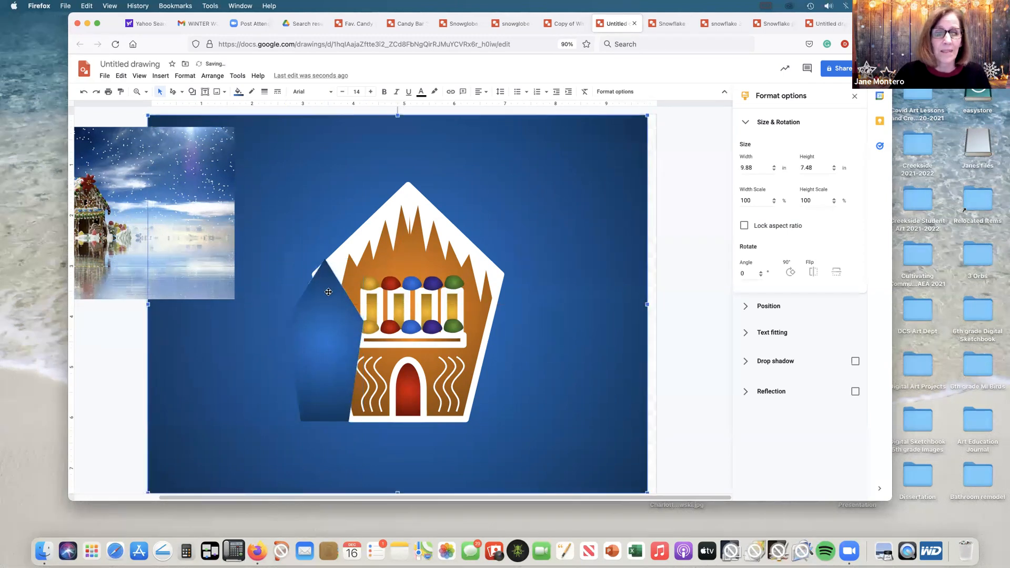
{"action": "left_click", "coordinate": [83, 92]}
Step: Fill the small pentagon with the orange gradient and give it a white 12 px outline
{"action": "left_click", "coordinate": [326, 337]}
{"action": "left_click", "coordinate": [239, 92]}
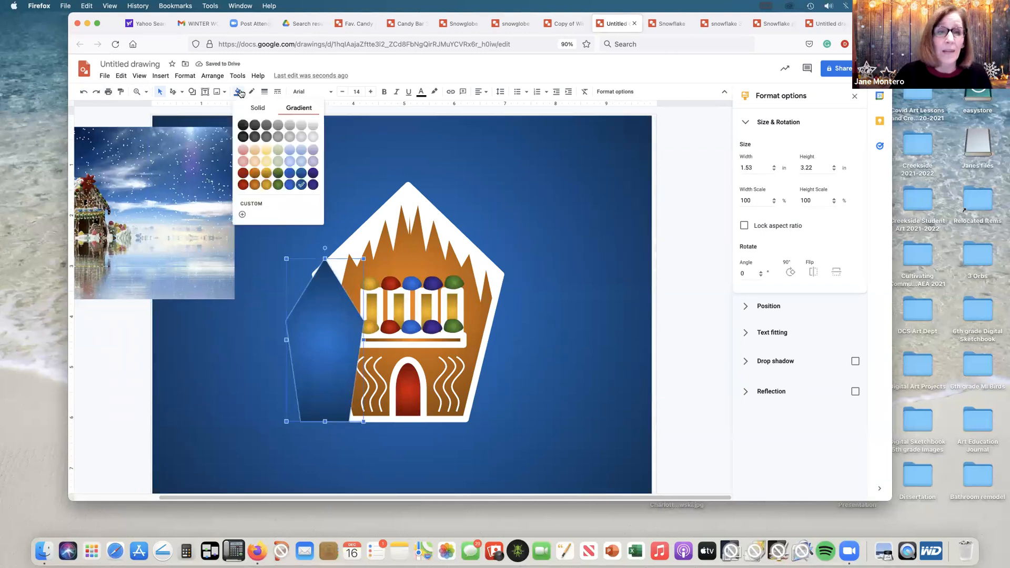
{"action": "left_click", "coordinate": [256, 182]}
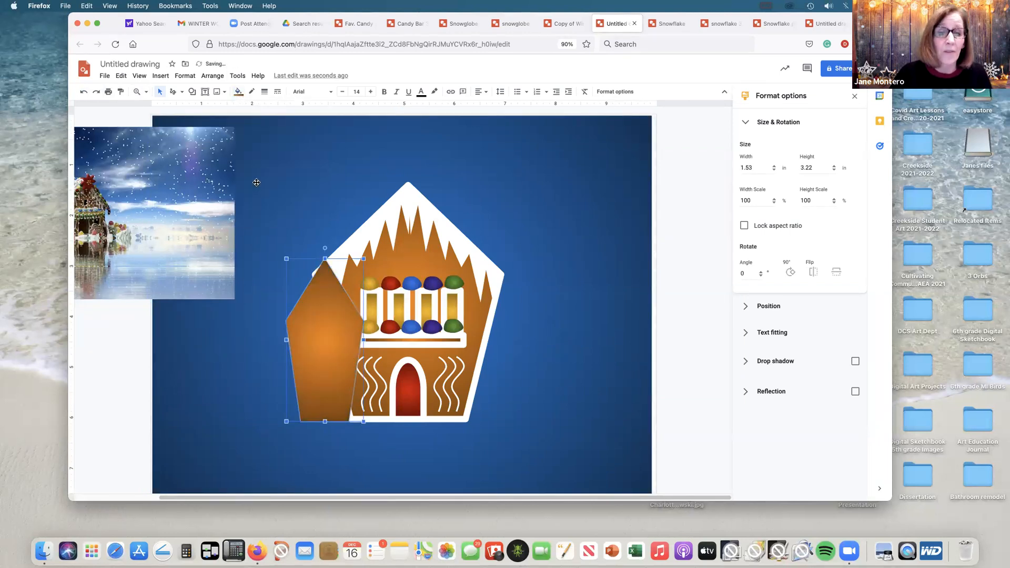
{"action": "left_click", "coordinate": [252, 92]}
{"action": "left_click", "coordinate": [344, 138]}
{"action": "left_click", "coordinate": [264, 91]}
{"action": "left_click", "coordinate": [286, 180]}
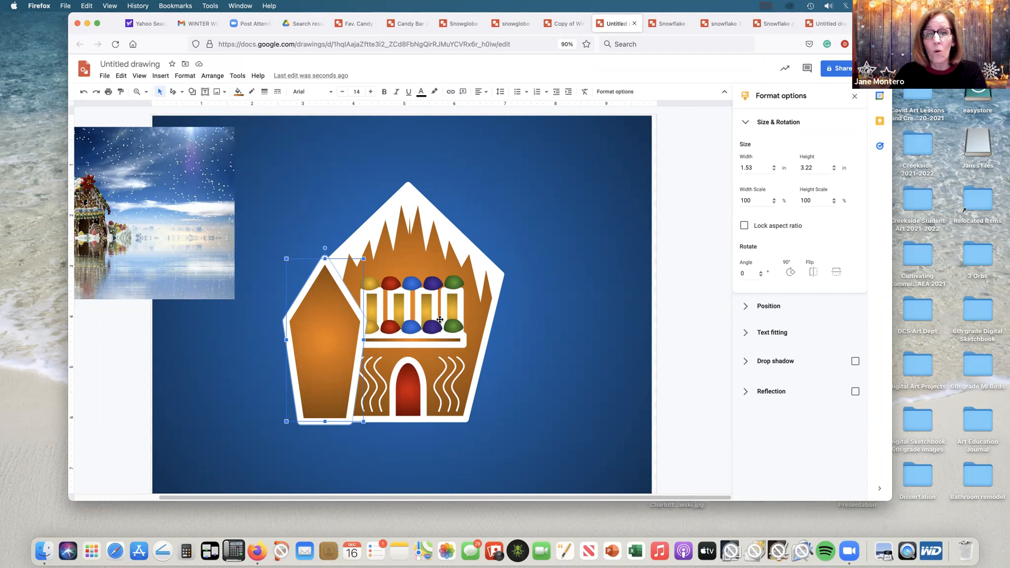
Step: Place a copy of the row of windows, scaled to about 0.97 by 0.43 in, across the middle of the small pentagon
{"action": "left_click", "coordinate": [451, 310]}
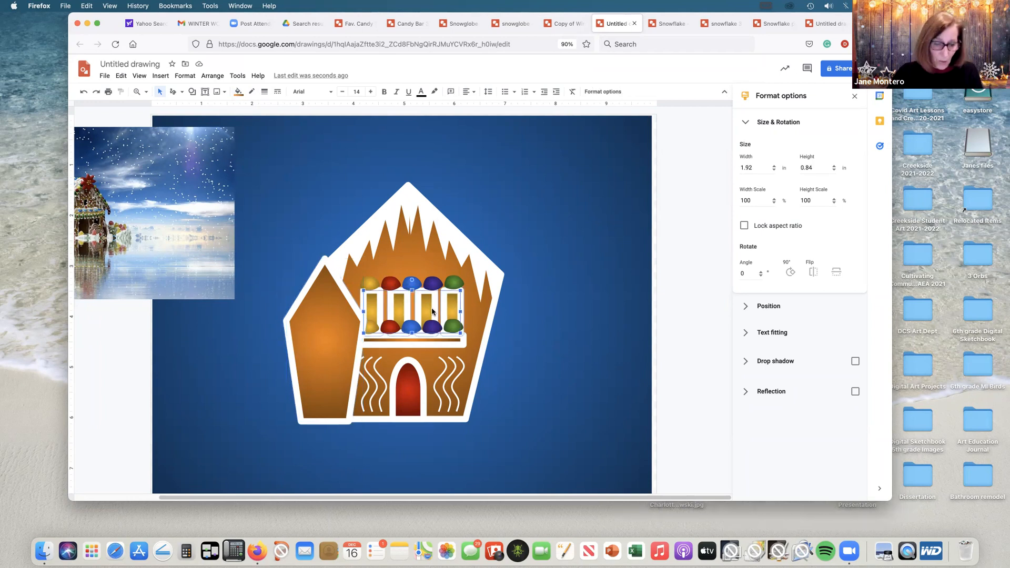
{"action": "left_click", "coordinate": [432, 311]}
{"action": "left_click_drag", "start_coordinate": [443, 303], "coordinate": [340, 342]}
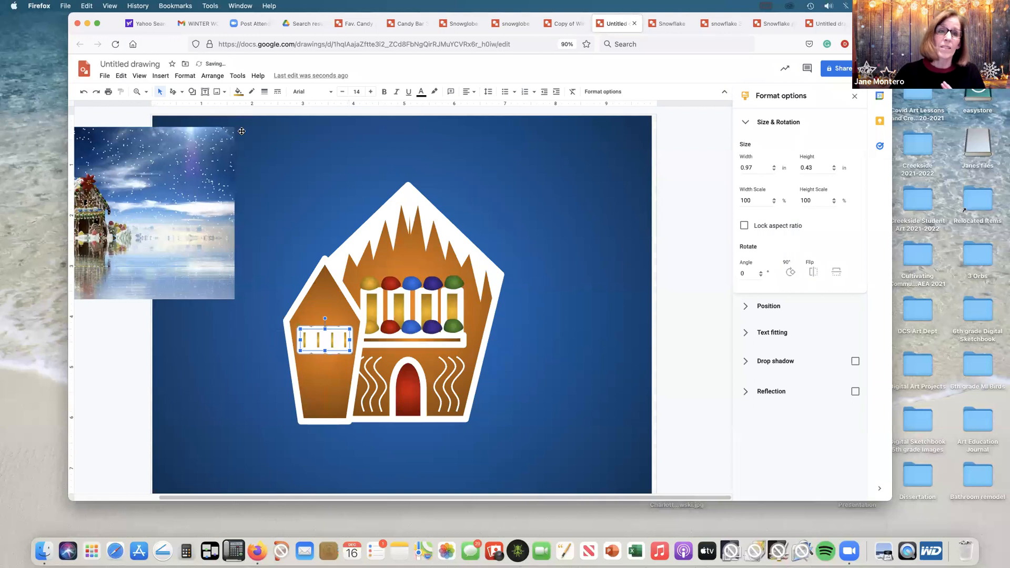
Step: Set the outline weight of the small side house's windows to 3 px
{"action": "left_click", "coordinate": [264, 92]}
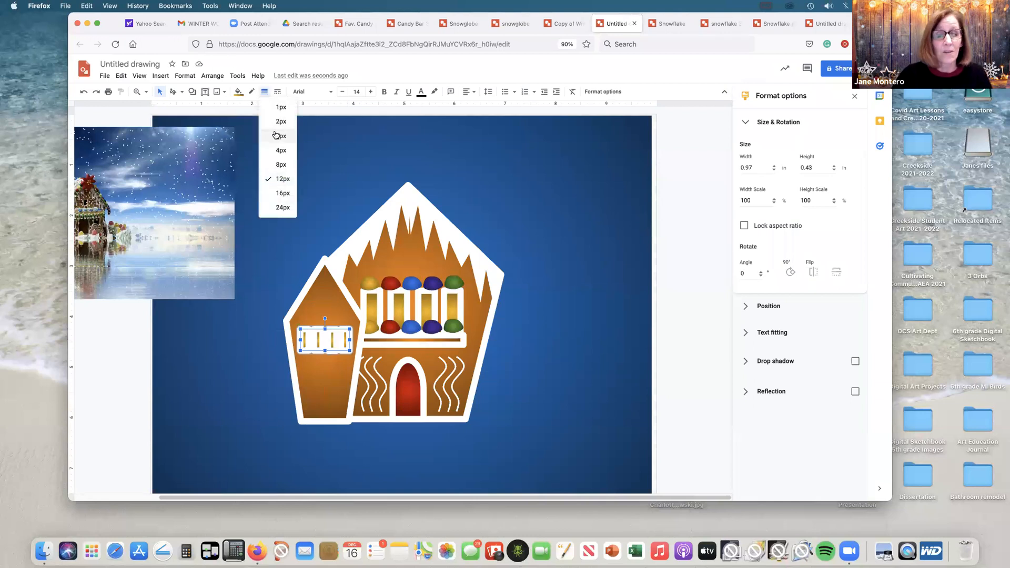
{"action": "left_click", "coordinate": [274, 132]}
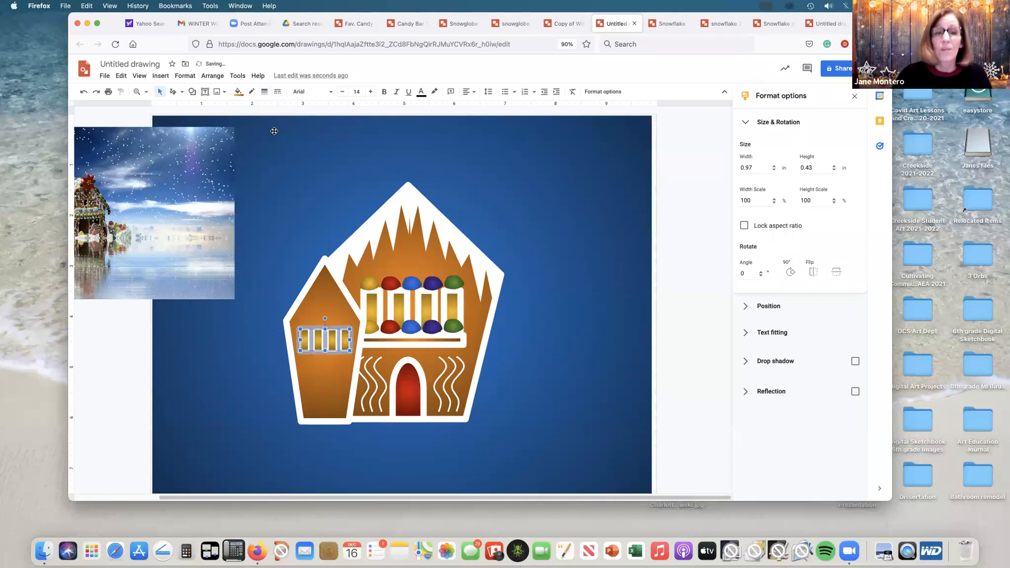
{"action": "left_click", "coordinate": [264, 92]}
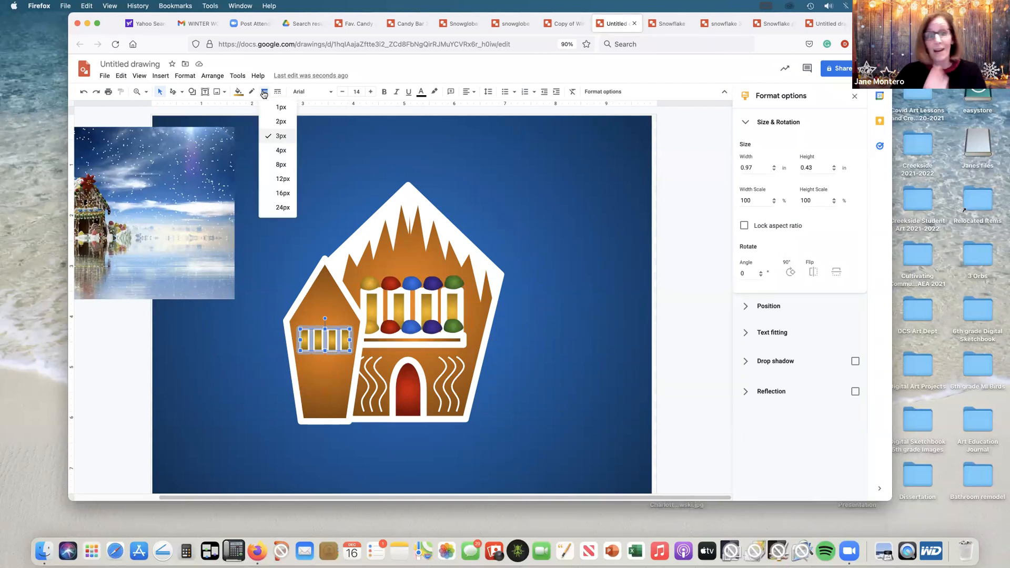
Step: Duplicate the upper gumdrop row and shrink the copy to sit along the top of the side house's windows
{"action": "left_click", "coordinate": [434, 281]}
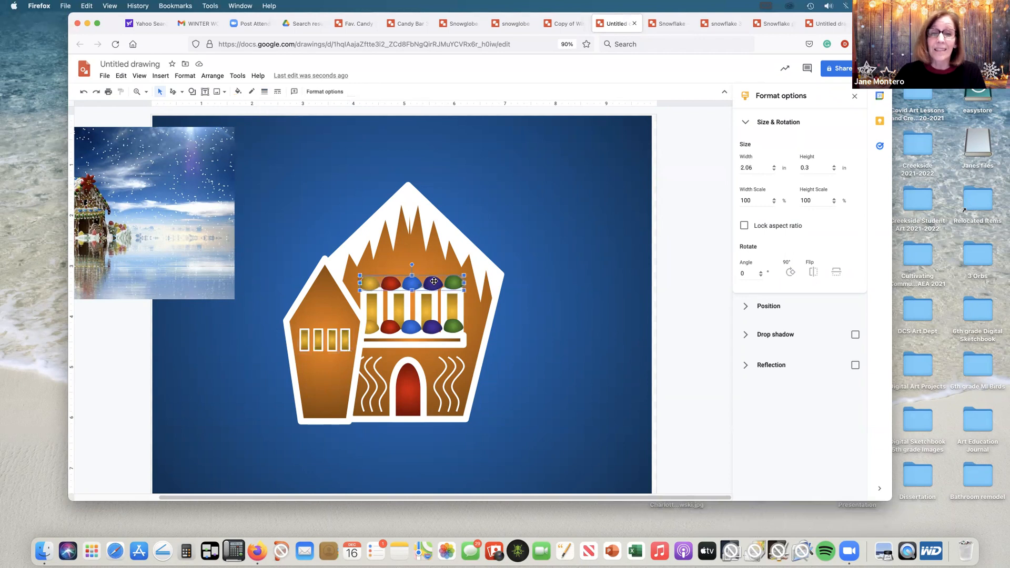
{"action": "key", "text": "super+d"}
{"action": "left_click_drag", "start_coordinate": [444, 291], "coordinate": [344, 310]}
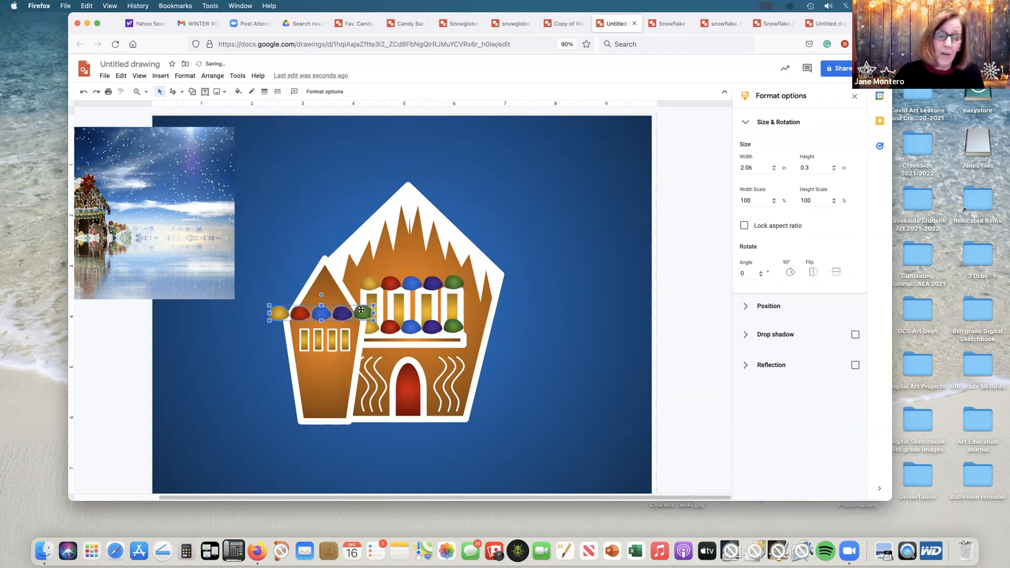
{"action": "left_click", "coordinate": [372, 308]}
{"action": "left_click", "coordinate": [371, 308]}
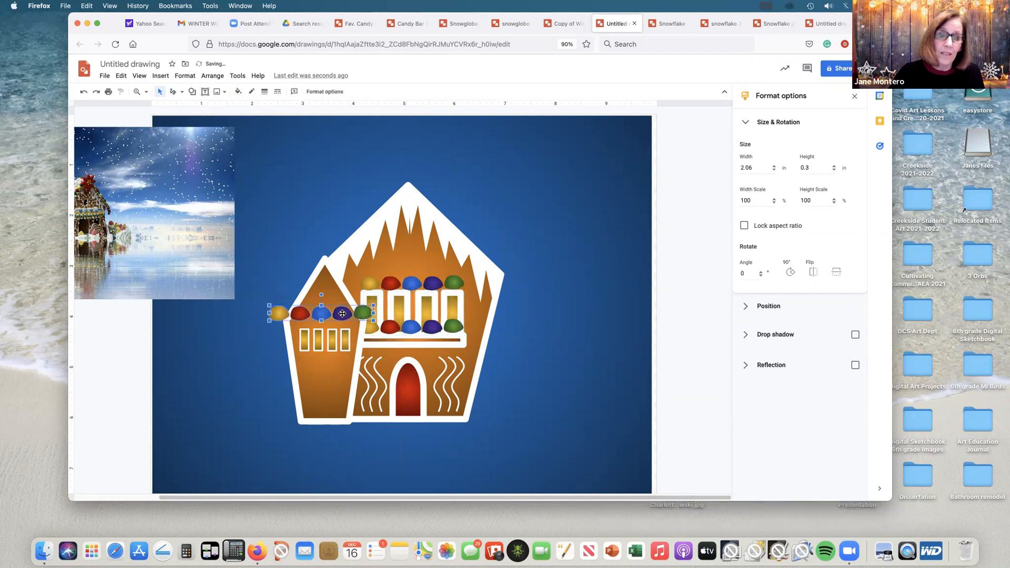
{"action": "left_click_drag", "start_coordinate": [374, 304], "coordinate": [297, 326]}
{"action": "left_click_drag", "start_coordinate": [363, 325], "coordinate": [353, 326]}
{"action": "left_click", "coordinate": [522, 316]}
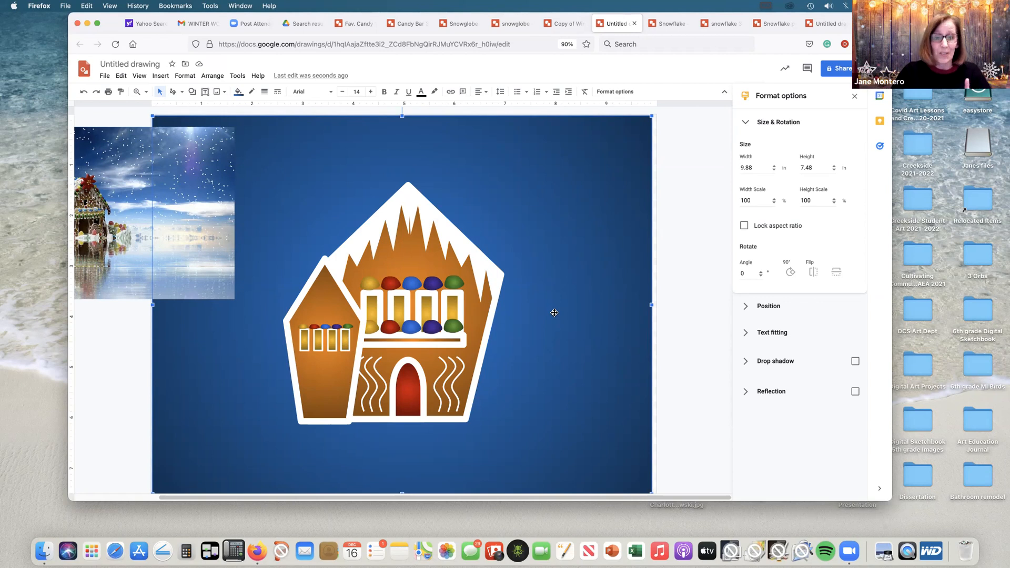
Step: Draw a closed hilly snowbank with the Curve tool, about 11.44 by 3.34 in, across the scene's bottom and along the houses' base
{"action": "left_click", "coordinate": [184, 93]}
{"action": "left_click", "coordinate": [193, 164]}
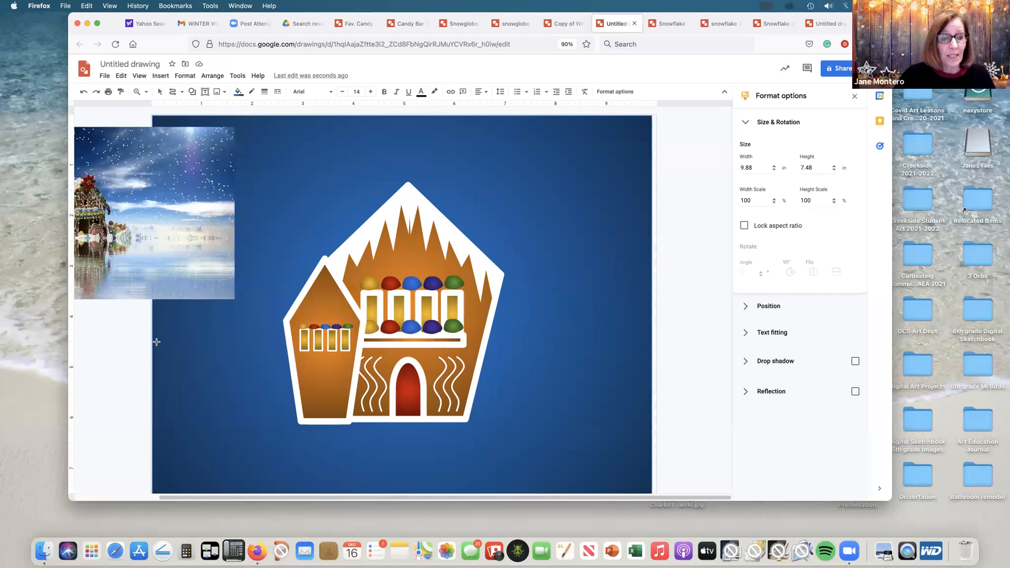
{"action": "left_click", "coordinate": [156, 488]}
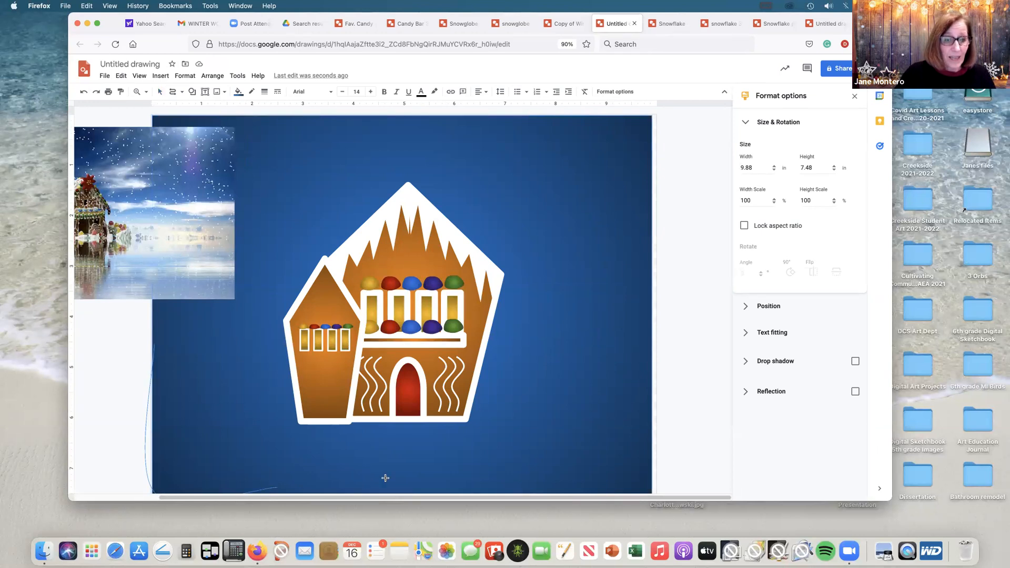
{"action": "left_click", "coordinate": [653, 491]}
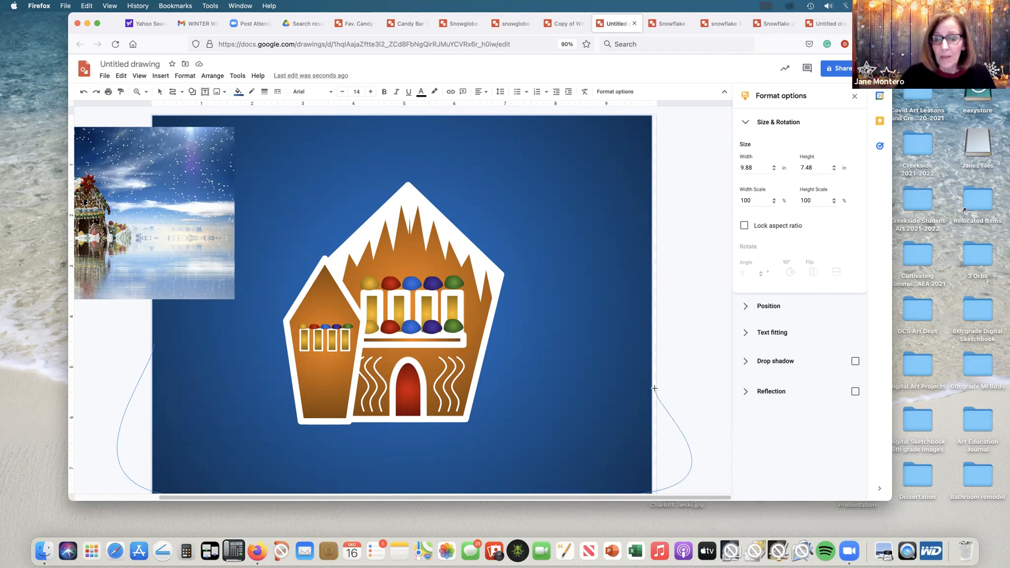
{"action": "left_click", "coordinate": [582, 408]}
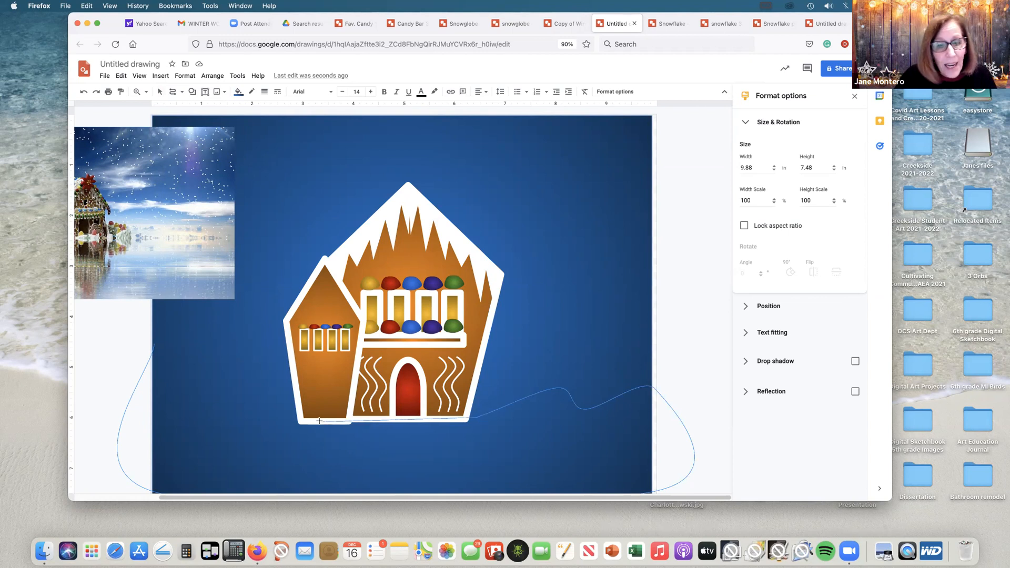
{"action": "left_click", "coordinate": [297, 387]}
{"action": "left_click", "coordinate": [268, 396]}
{"action": "left_click", "coordinate": [232, 355]}
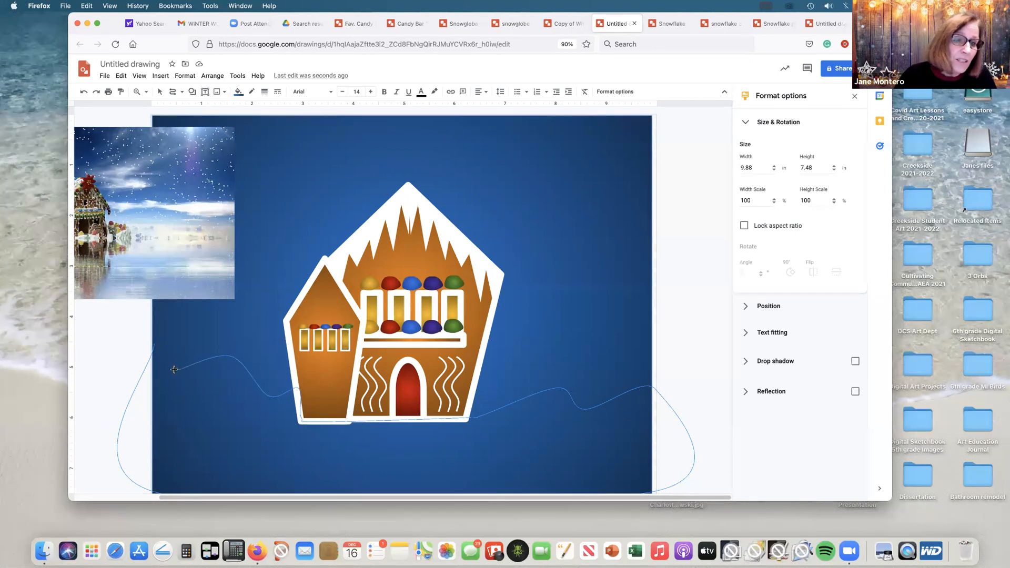
{"action": "left_click", "coordinate": [174, 358]}
{"action": "left_click", "coordinate": [156, 344]}
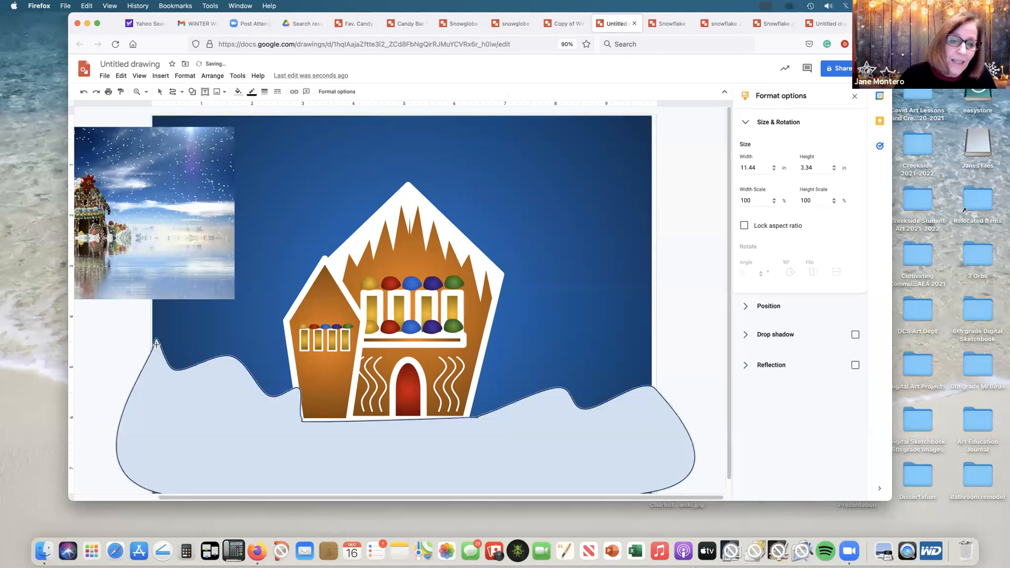
Step: Make the snowbank's outline transparent and fill it with solid white
{"action": "left_click", "coordinate": [251, 92]}
{"action": "left_click", "coordinate": [332, 218]}
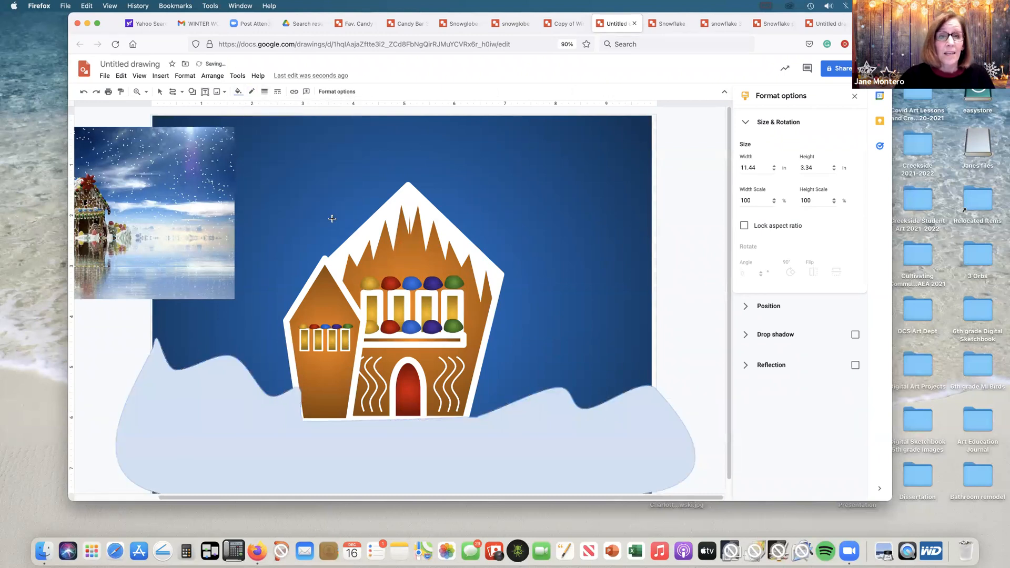
{"action": "left_click", "coordinate": [238, 92]}
{"action": "left_click", "coordinate": [335, 152]}
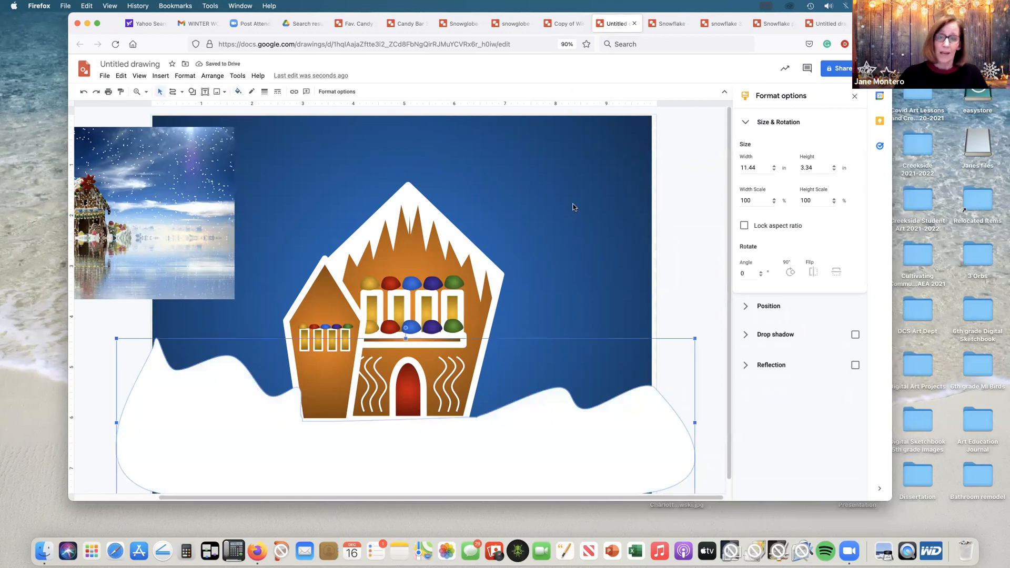
{"action": "left_click", "coordinate": [690, 220]}
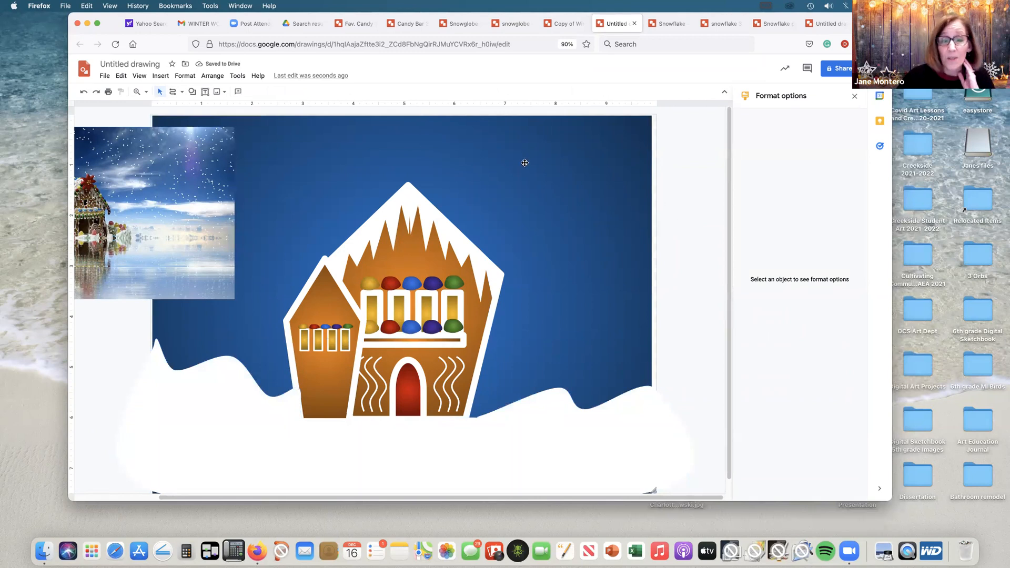
Step: Draw a trapezoid walkway about 0.96 by 1.5 in from the red door down to the canvas's bottom edge
{"action": "left_click", "coordinate": [193, 92]}
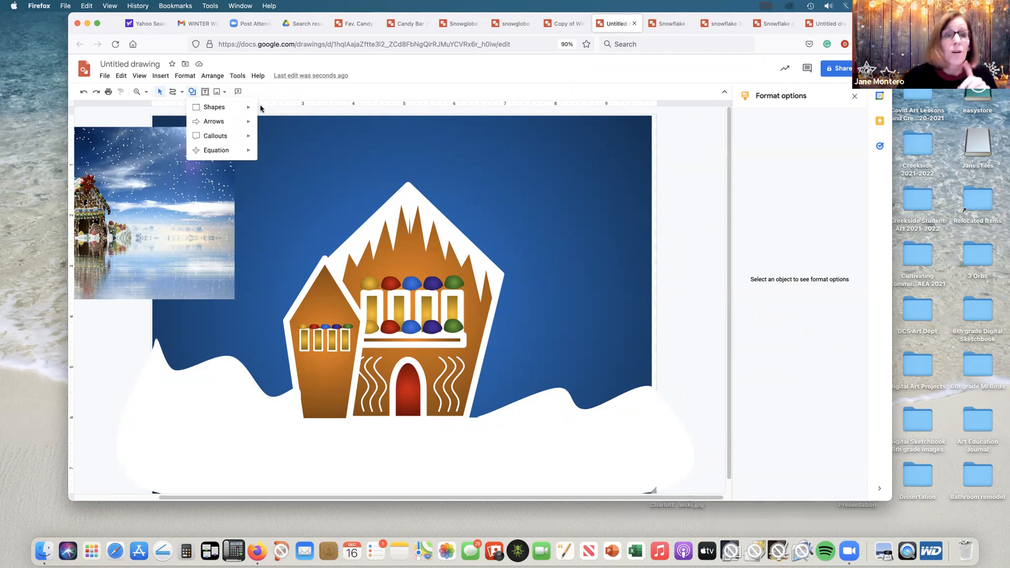
{"action": "mouse_move", "coordinate": [248, 107]}
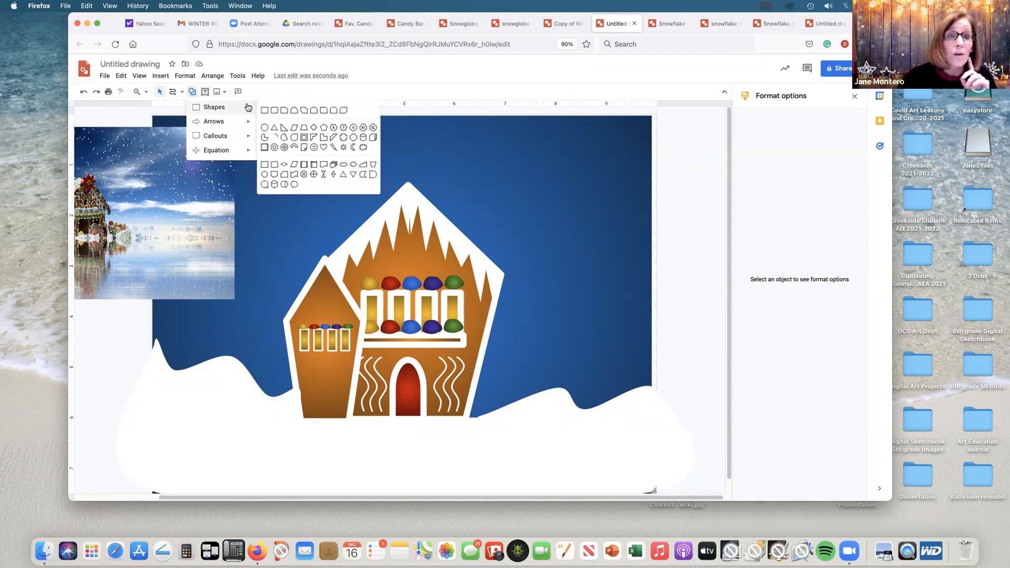
{"action": "left_click", "coordinate": [304, 129]}
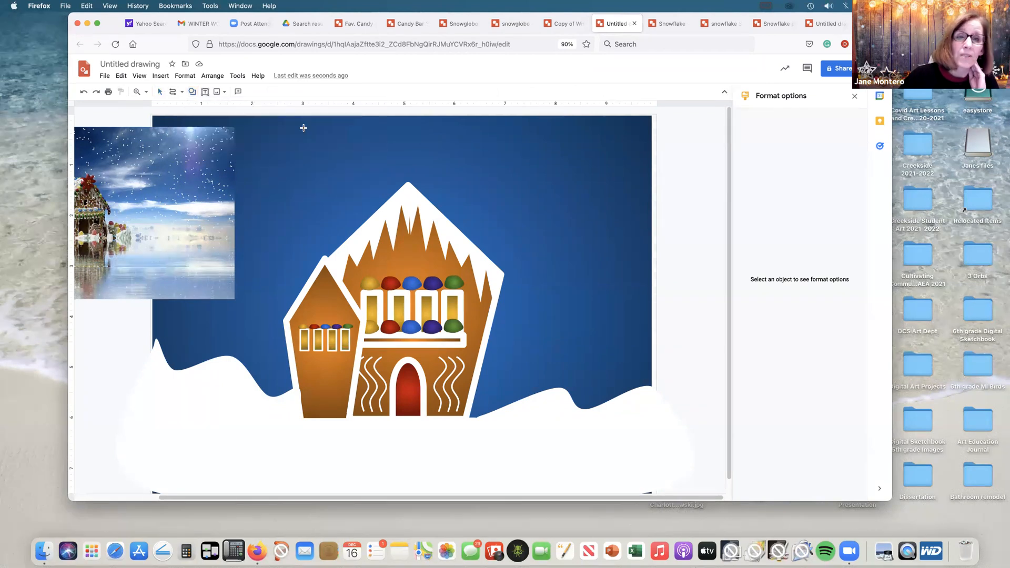
{"action": "left_click_drag", "start_coordinate": [398, 417], "coordinate": [443, 493]}
{"action": "mouse_move", "coordinate": [421, 456]}
{"action": "left_mouse_down"}
{"action": "mouse_move", "coordinate": [409, 455]}
{"action": "mouse_move", "coordinate": [434, 456]}
{"action": "left_mouse_up"}
Step: Make the walkway's outline transparent and fill it with a light gray radial gradient
{"action": "left_click", "coordinate": [251, 96]}
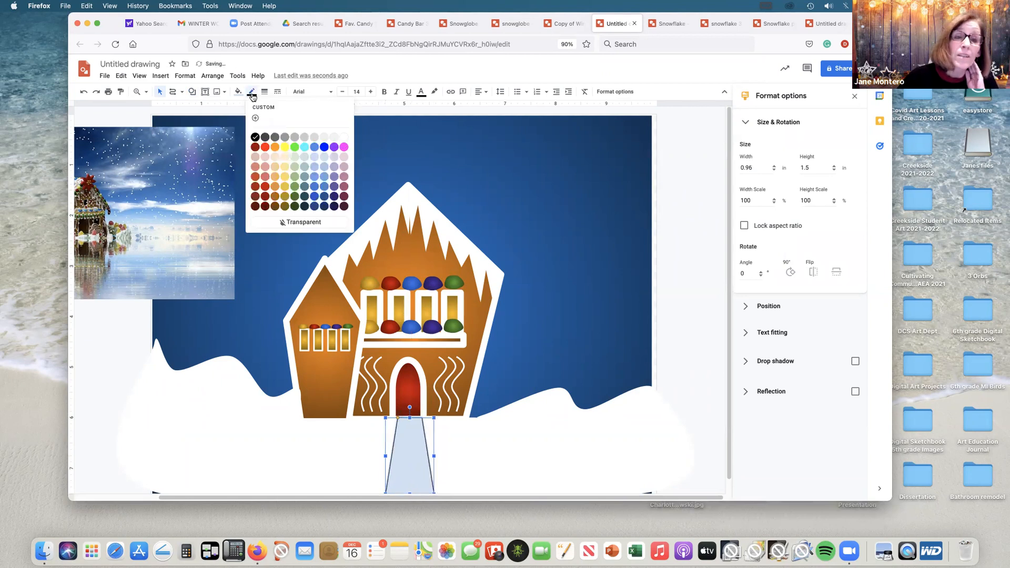
{"action": "left_click", "coordinate": [312, 222]}
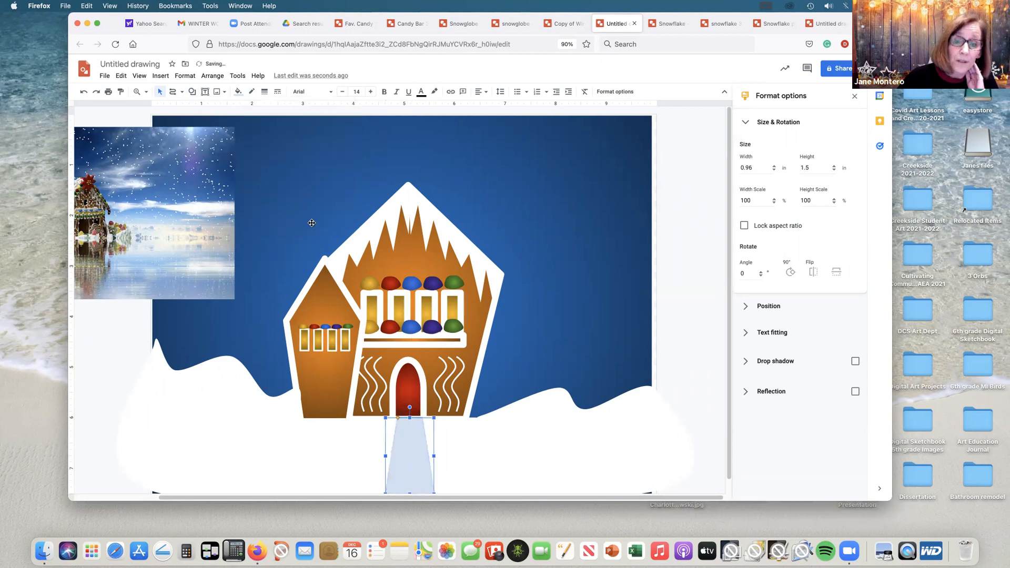
{"action": "left_click", "coordinate": [238, 93]}
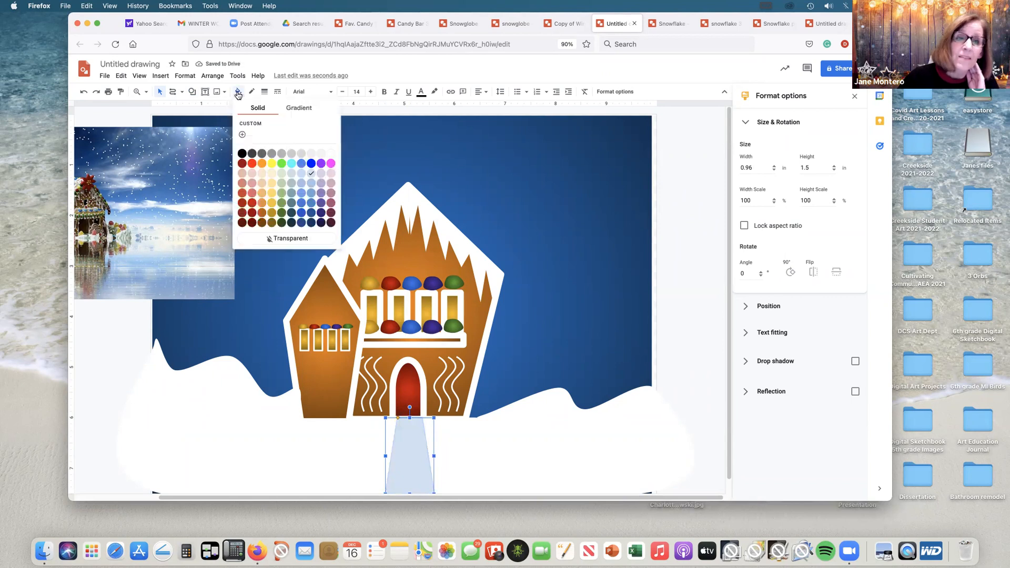
{"action": "left_click", "coordinate": [298, 108]}
{"action": "left_click", "coordinate": [289, 137]}
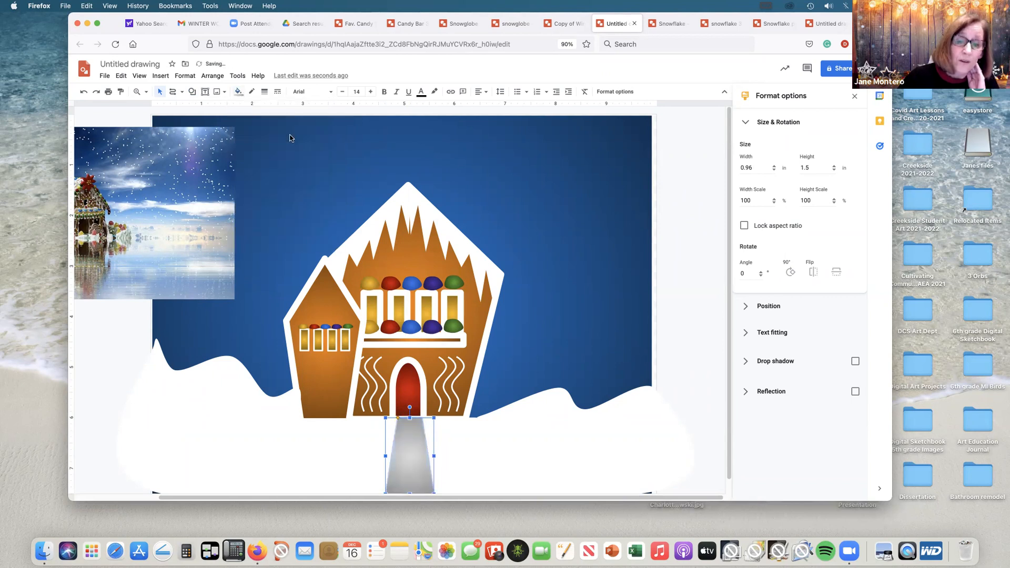
{"action": "left_click", "coordinate": [238, 92]}
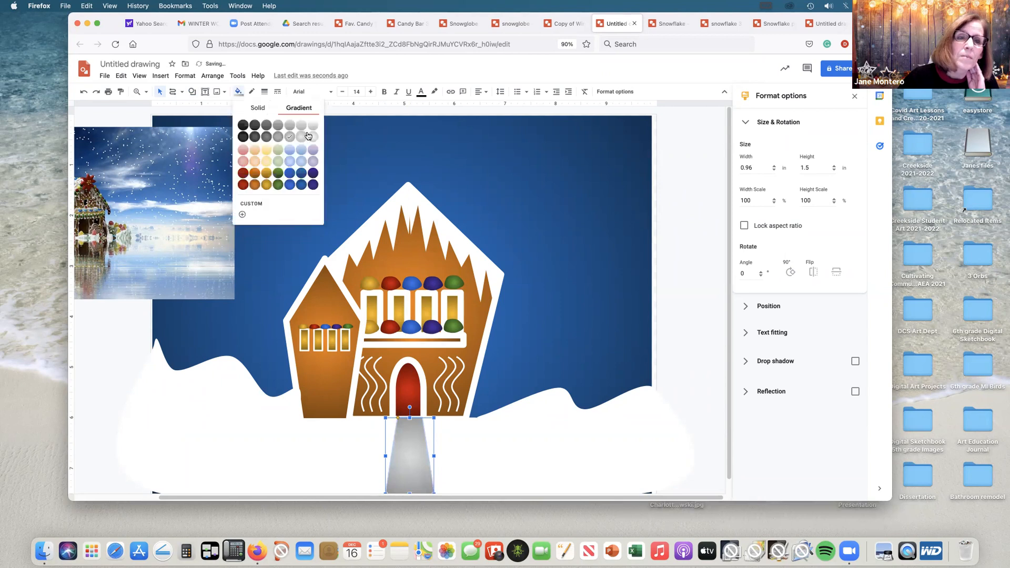
{"action": "left_click", "coordinate": [308, 137]}
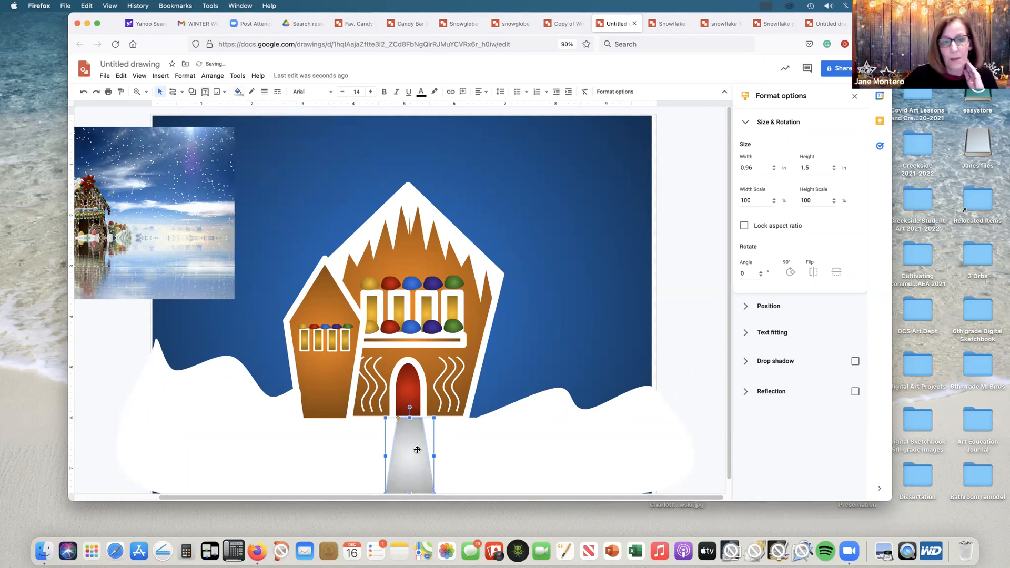
{"action": "left_click", "coordinate": [480, 451]}
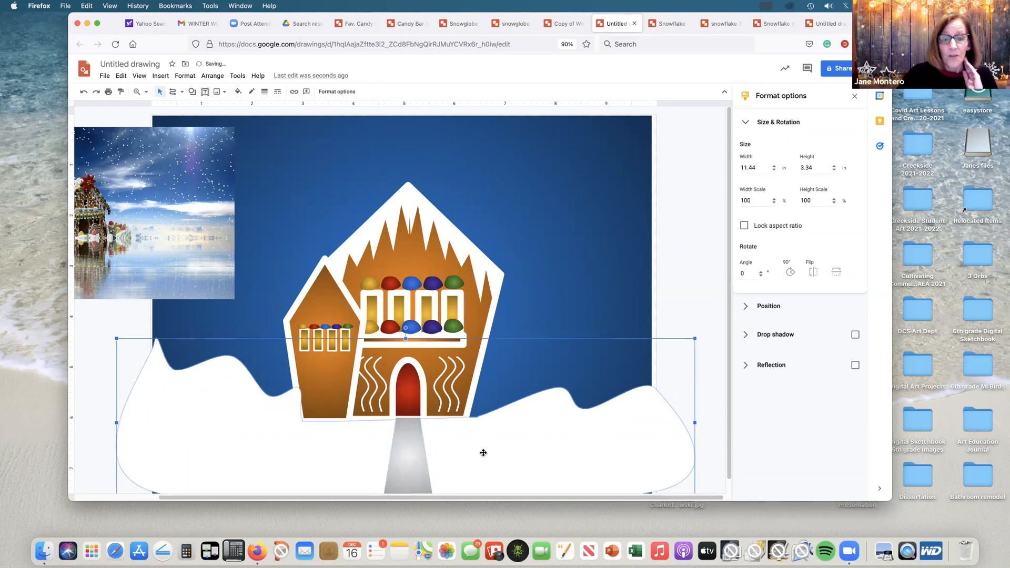
{"action": "left_click", "coordinate": [690, 272]}
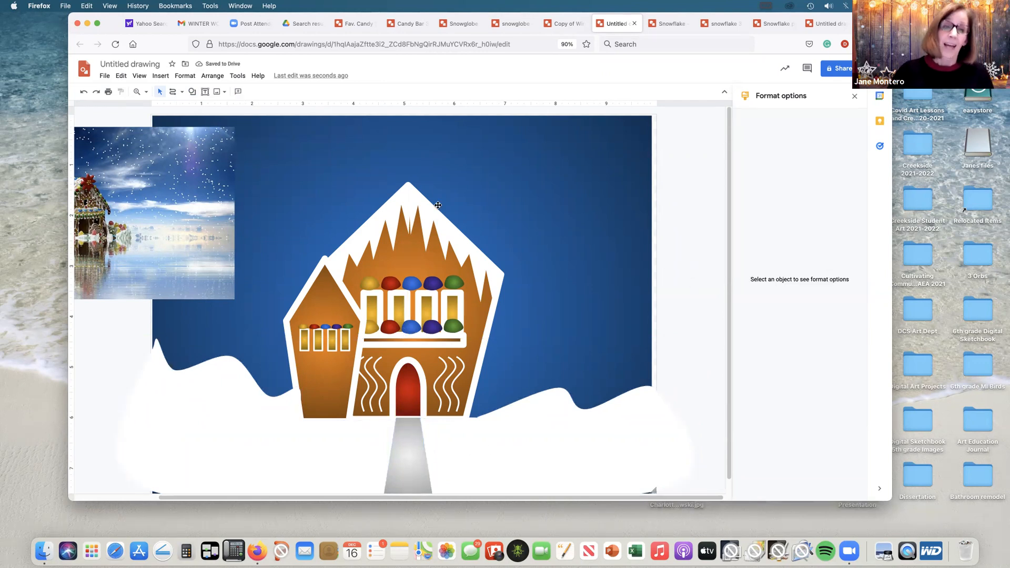
Step: Draw a closed rounded snow mound with the Curve tool, about 1.26 by 0.71 in, at the main house's lower right corner
{"action": "left_click", "coordinate": [182, 92]}
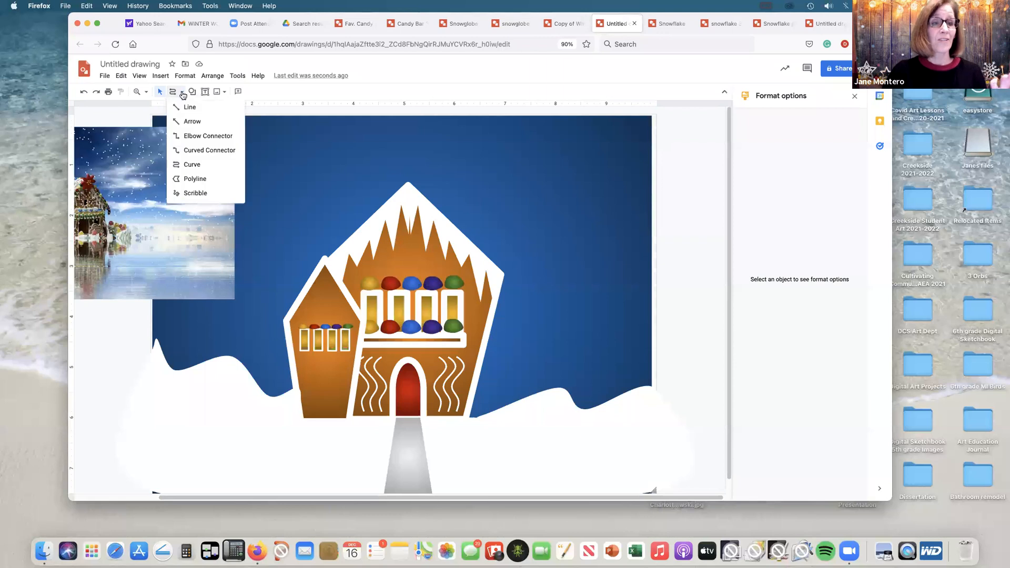
{"action": "left_click", "coordinate": [187, 165]}
{"action": "left_click", "coordinate": [454, 415]}
{"action": "left_click", "coordinate": [505, 424]}
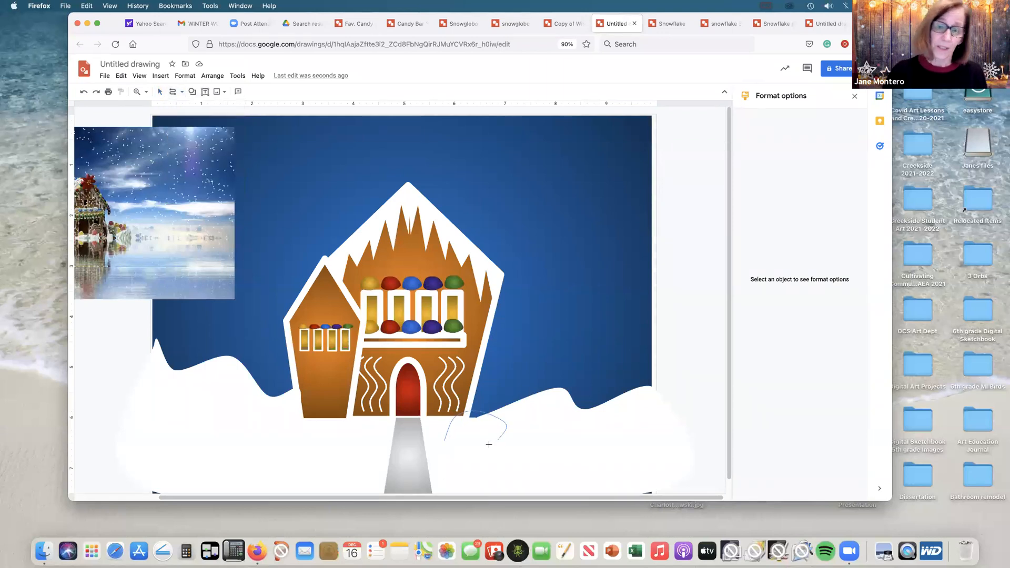
{"action": "left_click", "coordinate": [444, 440]}
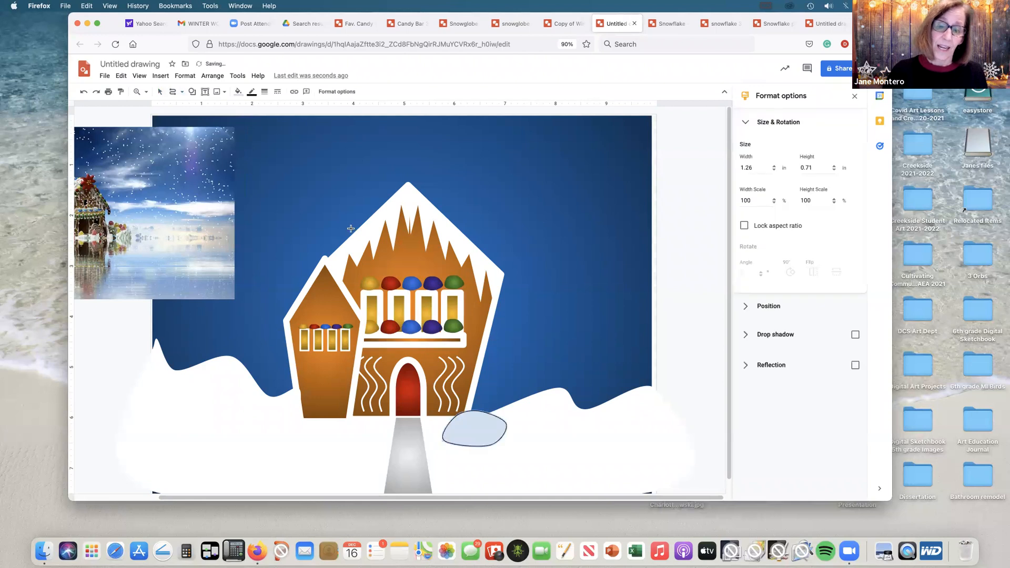
Step: Make the snow mound's outline transparent and fill it with a very light gray
{"action": "left_click", "coordinate": [251, 92]}
{"action": "left_click", "coordinate": [315, 223]}
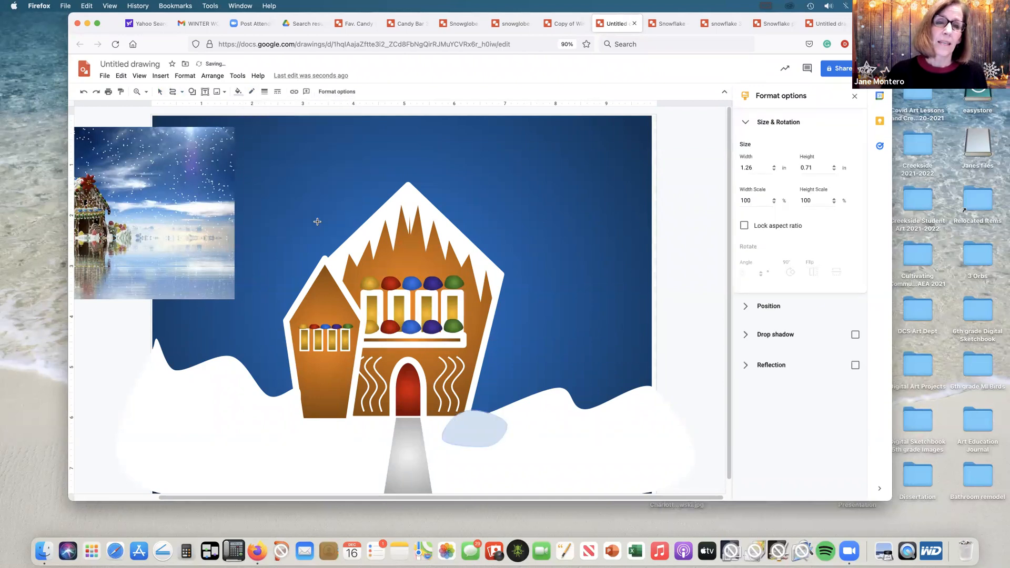
{"action": "left_click", "coordinate": [239, 92]}
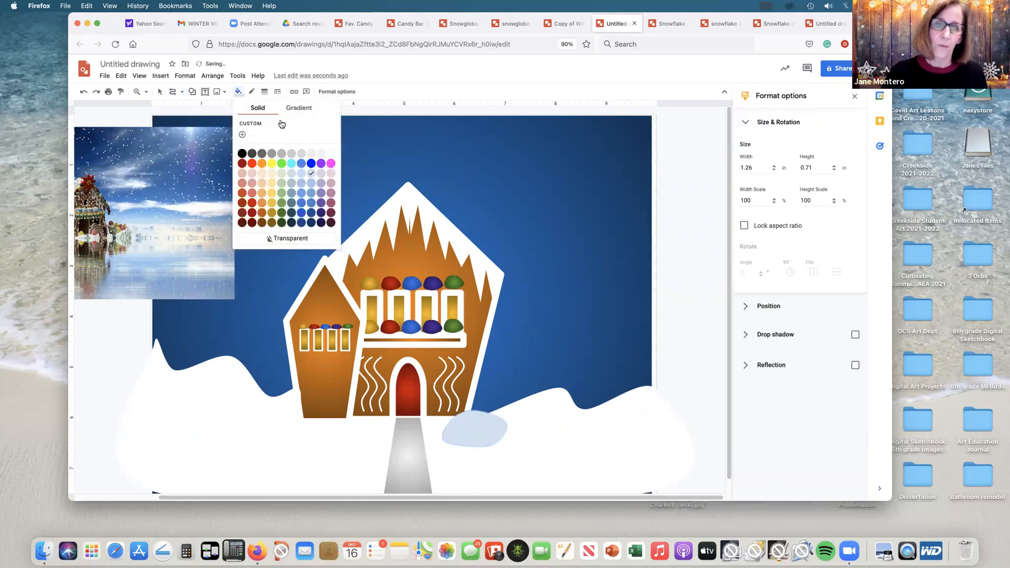
{"action": "left_click", "coordinate": [315, 154]}
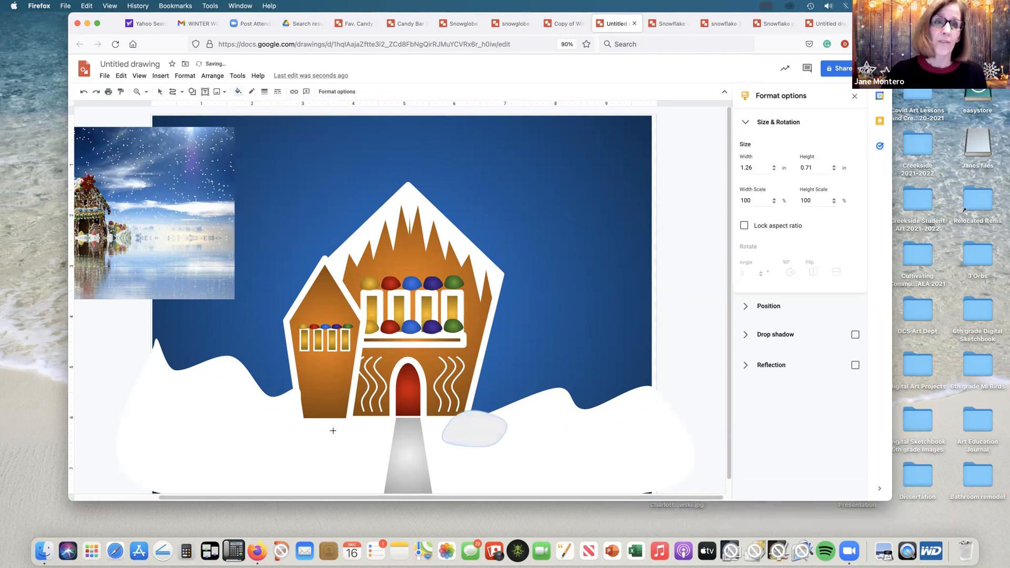
Step: Draw two more rounded snow mounds with the Curve tool: one beside the walkway's left edge, one about 1.13 by 0.65 in at the side house's lower left
{"action": "left_click", "coordinate": [376, 435]}
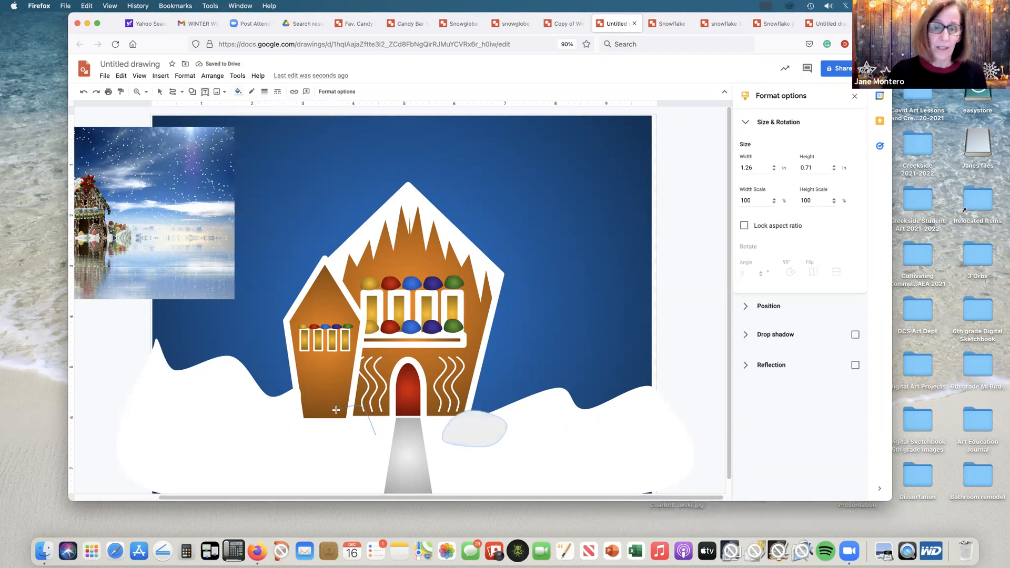
{"action": "left_click", "coordinate": [373, 436]}
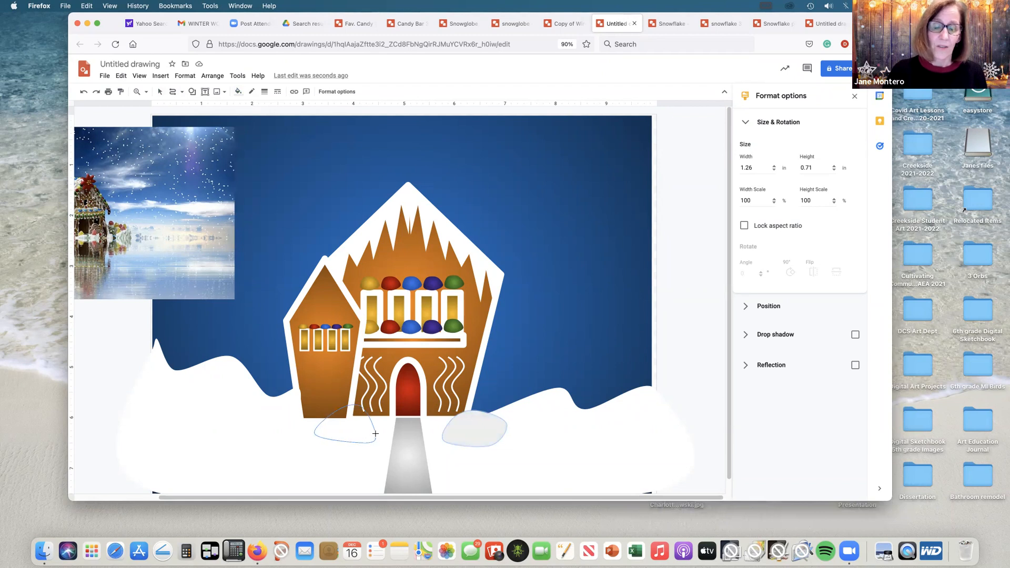
{"action": "left_click", "coordinate": [280, 393]}
{"action": "left_click", "coordinate": [238, 410]}
{"action": "left_click", "coordinate": [267, 425]}
{"action": "left_click", "coordinate": [298, 413]}
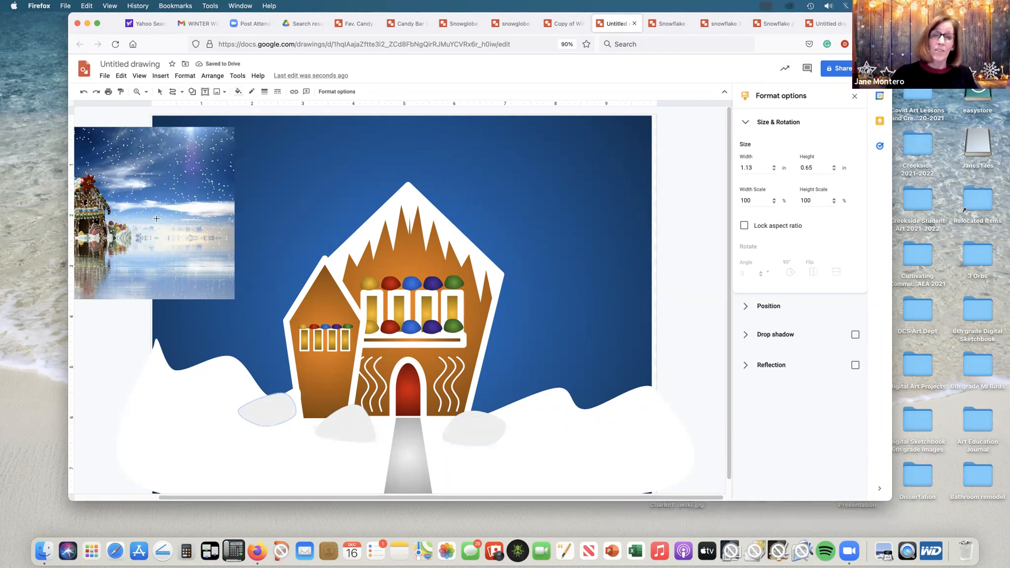
Step: Draw a closed three-tiered pine tree with the Polyline tool, about 2.44 by 3.39 in, on the snow to the main house's right
{"action": "left_click", "coordinate": [181, 91]}
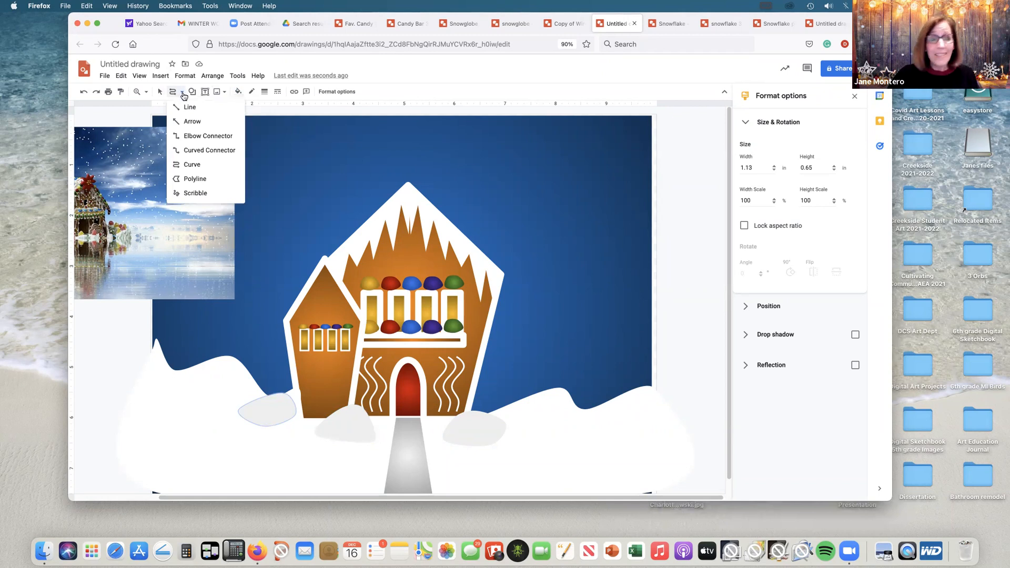
{"action": "left_click", "coordinate": [192, 179]}
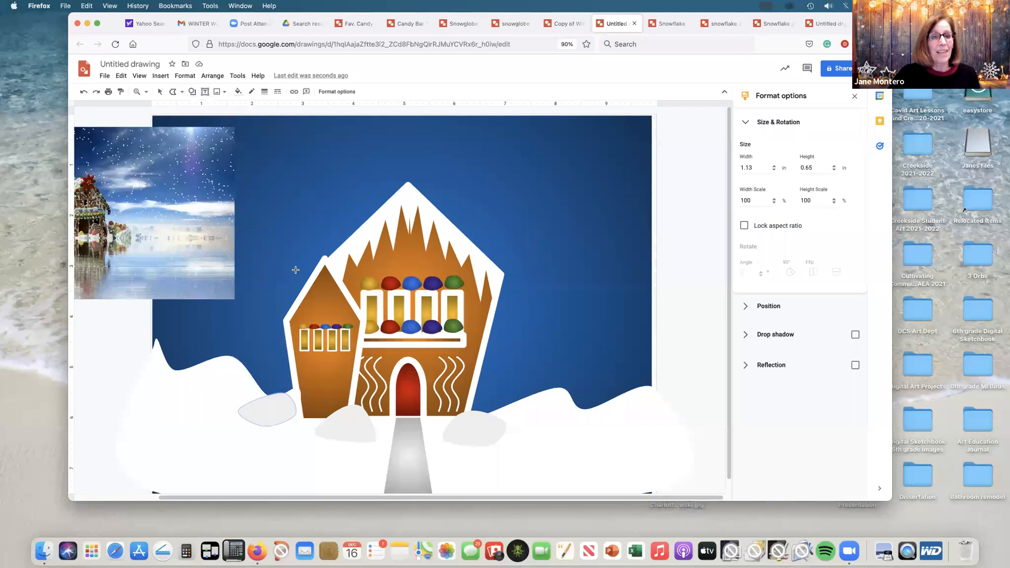
{"action": "left_click", "coordinate": [551, 287]}
{"action": "left_click", "coordinate": [515, 383]}
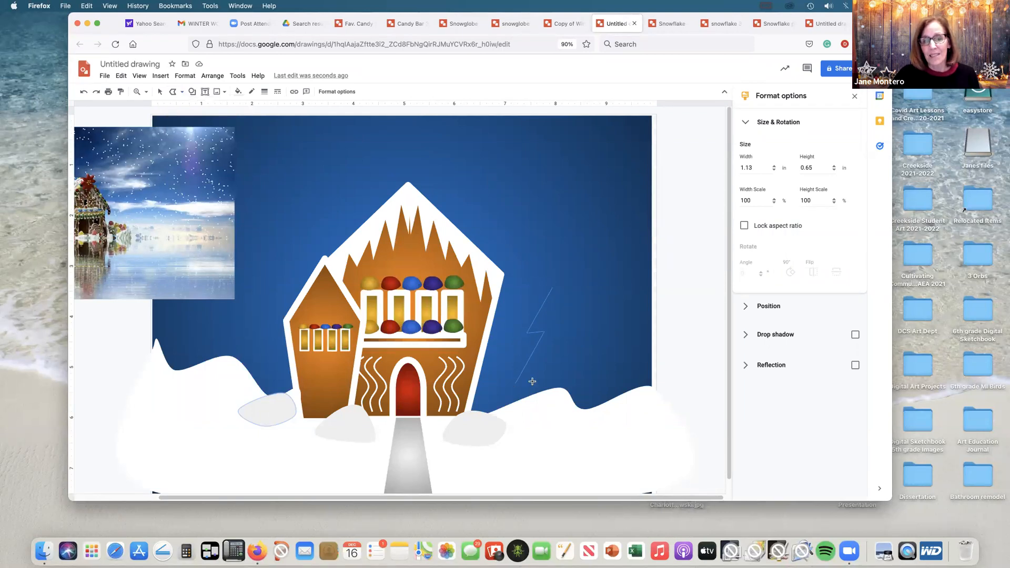
{"action": "left_click", "coordinate": [618, 452]}
{"action": "left_click", "coordinate": [576, 387]}
{"action": "left_click", "coordinate": [602, 382]}
{"action": "left_click", "coordinate": [559, 333]}
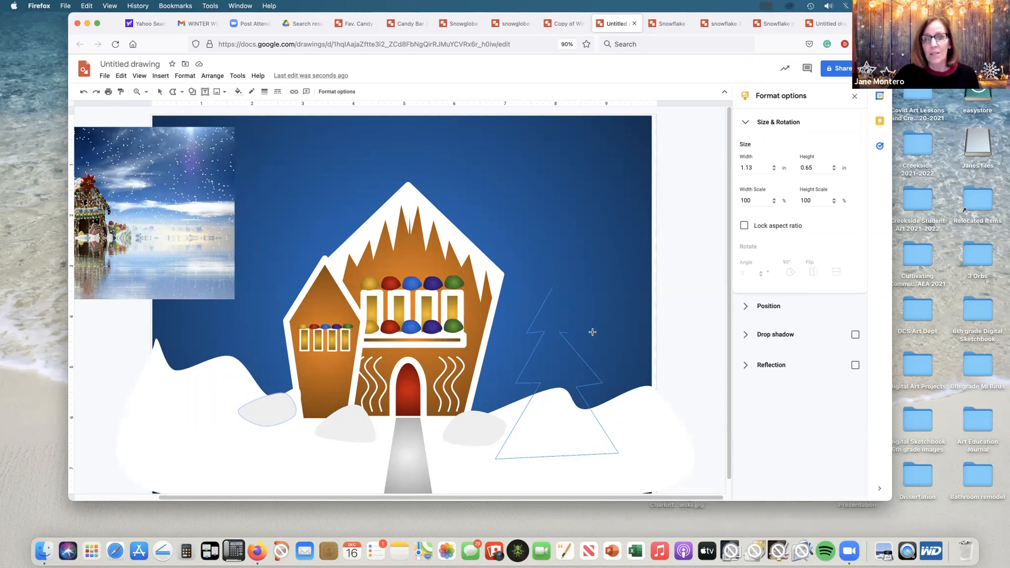
{"action": "left_click", "coordinate": [551, 289]}
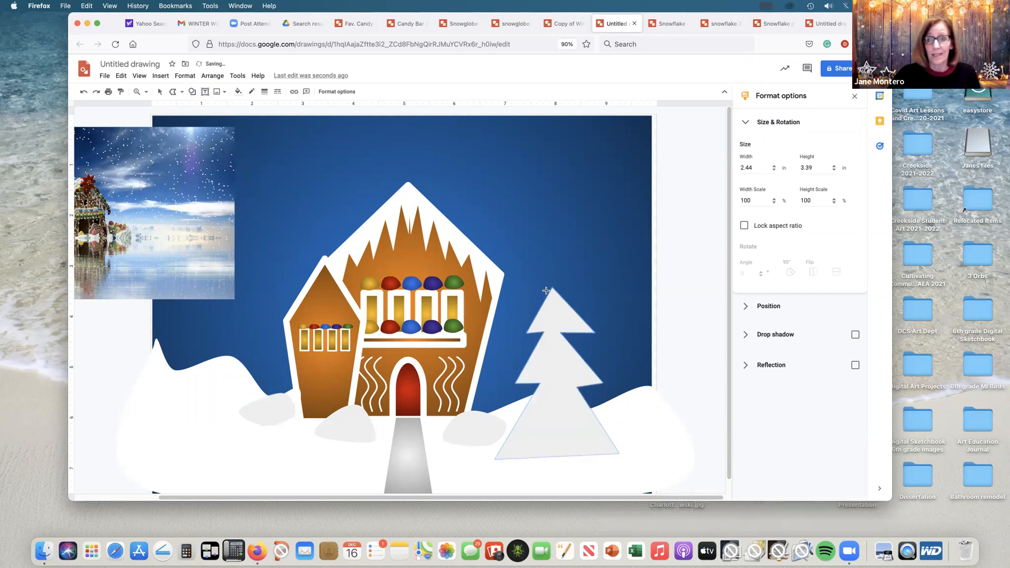
Step: Fill the pine tree with a dark green radial gradient
{"action": "left_click", "coordinate": [238, 90]}
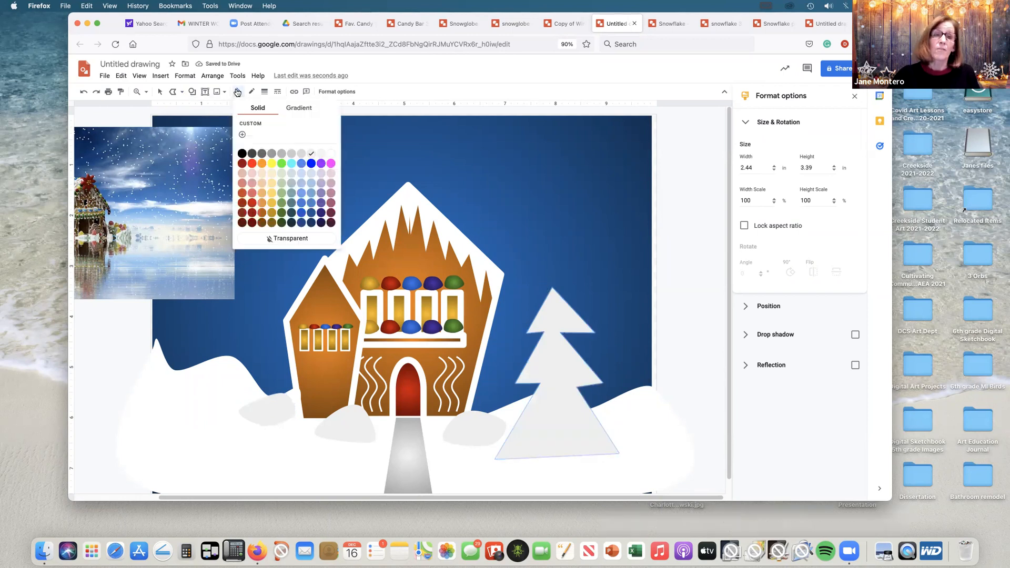
{"action": "left_click", "coordinate": [297, 109]}
{"action": "left_click", "coordinate": [277, 185]}
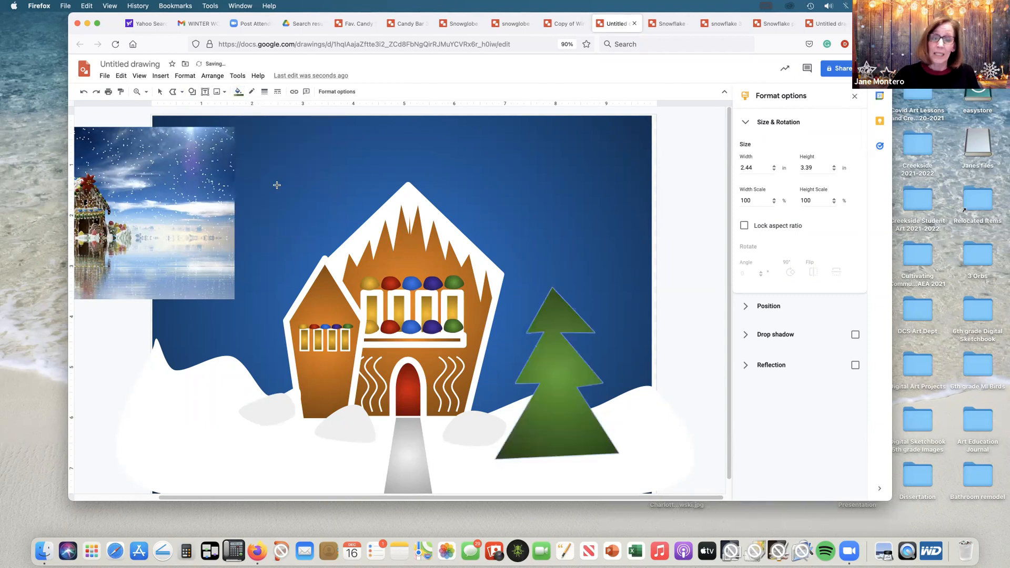
Step: Shrink the pine tree to about 1.58 by 2.19 in and copy it to form three overlapping trees right of the house and one on the left snowbank
{"action": "left_click", "coordinate": [159, 92]}
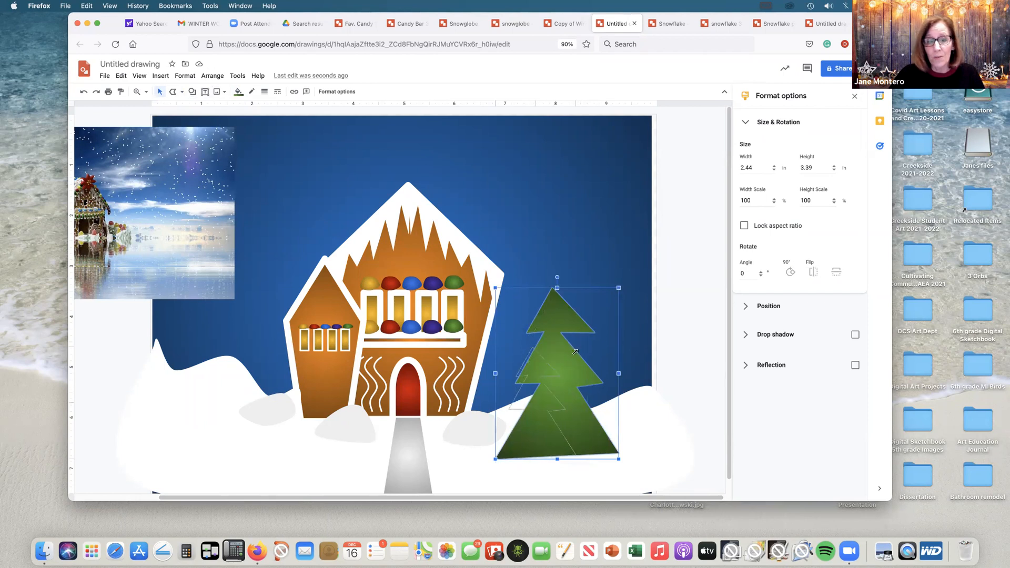
{"action": "left_click_drag", "start_coordinate": [619, 286], "coordinate": [575, 348]}
{"action": "left_click_drag", "start_coordinate": [551, 427], "coordinate": [216, 452]}
{"action": "key", "text": "super+c"}
{"action": "key", "text": "super+v"}
{"action": "key", "text": "super+v"}
{"action": "key", "text": "super+c"}
{"action": "key", "text": "super+v"}
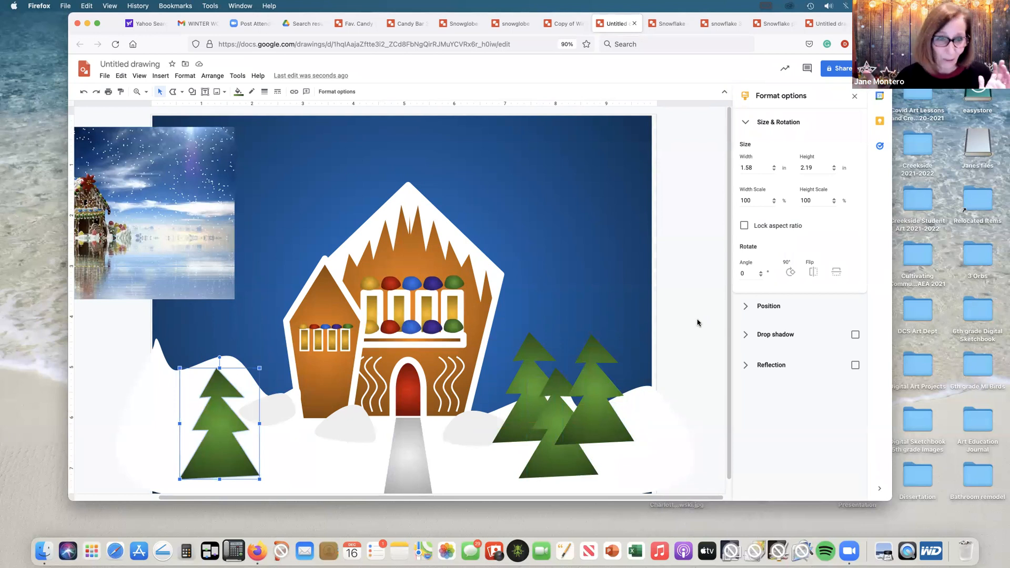
Step: Draw a closed jagged mountain range with the Polyline tool, about 4.29 by 4.19 in, right of the main house and fill it with a blue radial gradient
{"action": "left_click", "coordinate": [177, 93]}
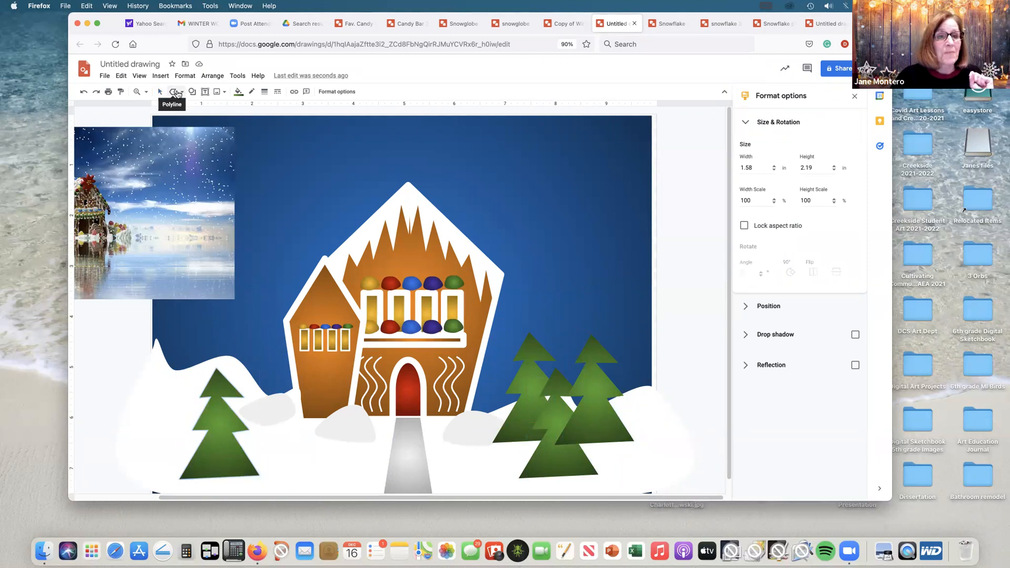
{"action": "left_click", "coordinate": [652, 382]}
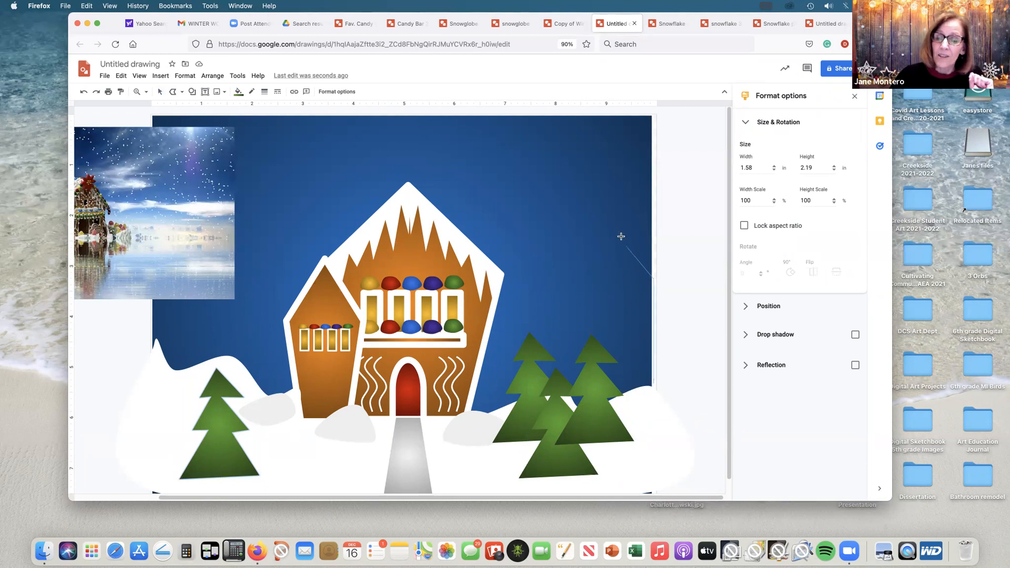
{"action": "left_click", "coordinate": [614, 216]}
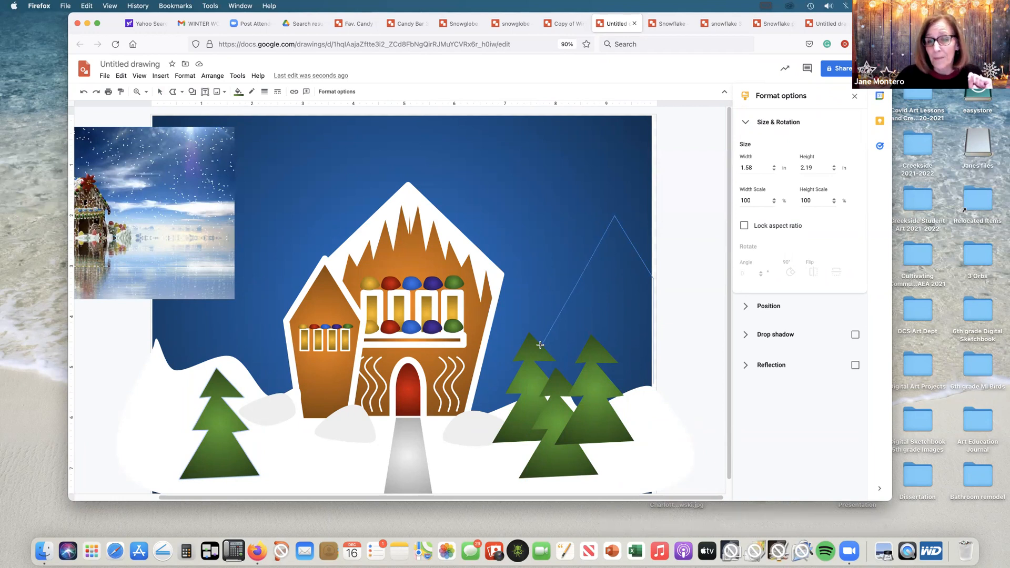
{"action": "left_click", "coordinate": [576, 284]}
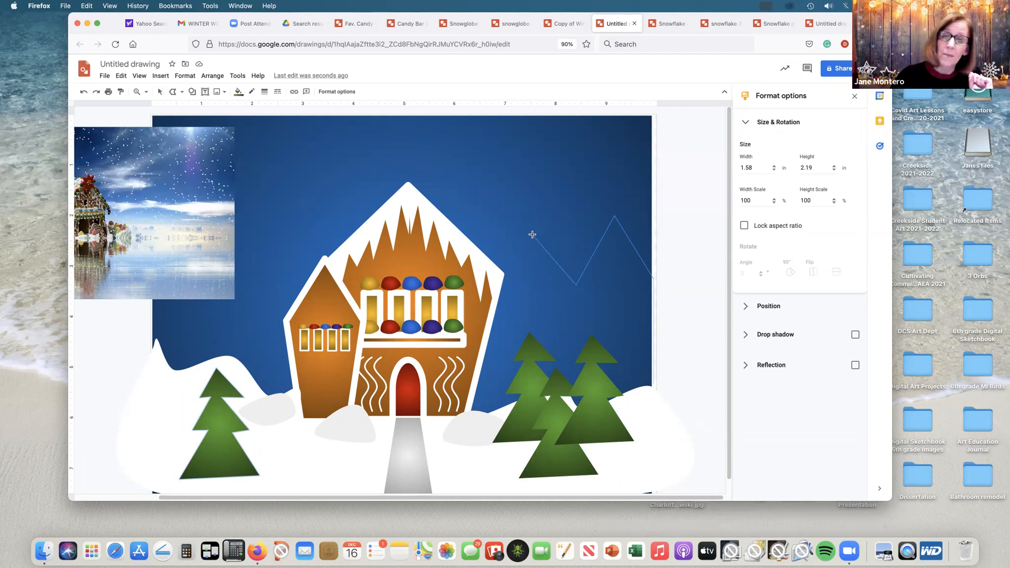
{"action": "left_click", "coordinate": [491, 241]}
{"action": "left_click", "coordinate": [668, 421]}
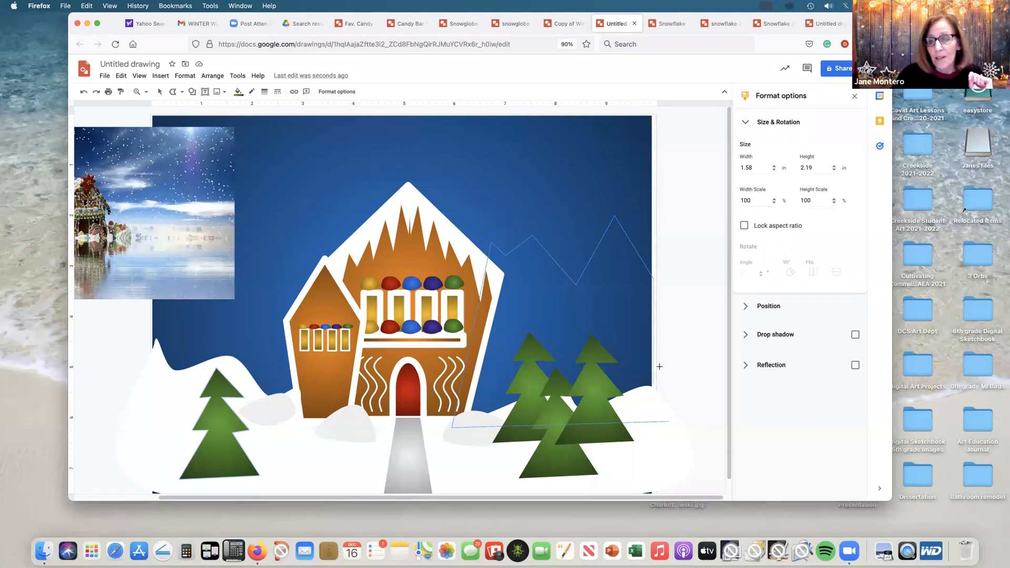
{"action": "left_click", "coordinate": [650, 274]}
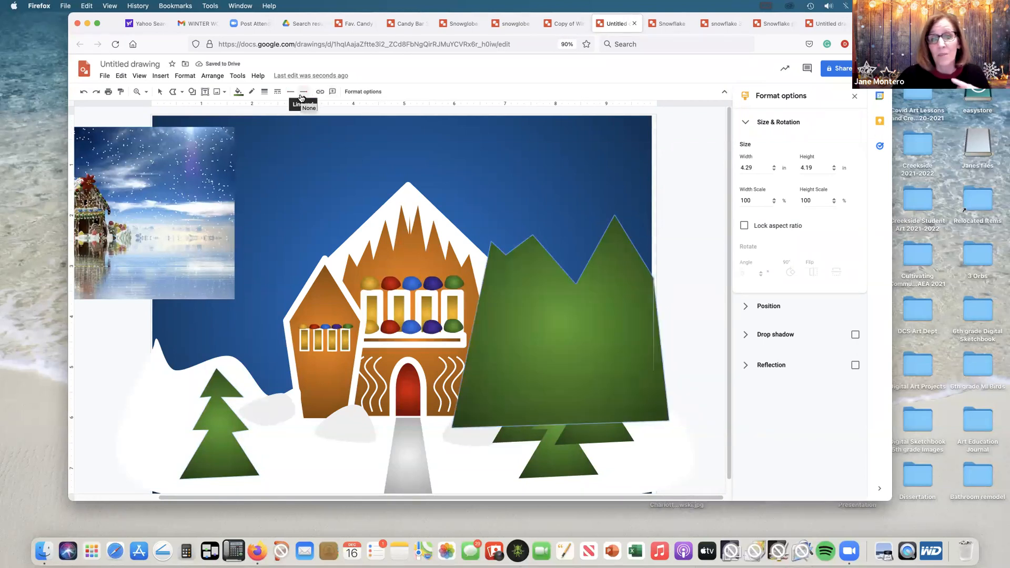
{"action": "left_click", "coordinate": [237, 91]}
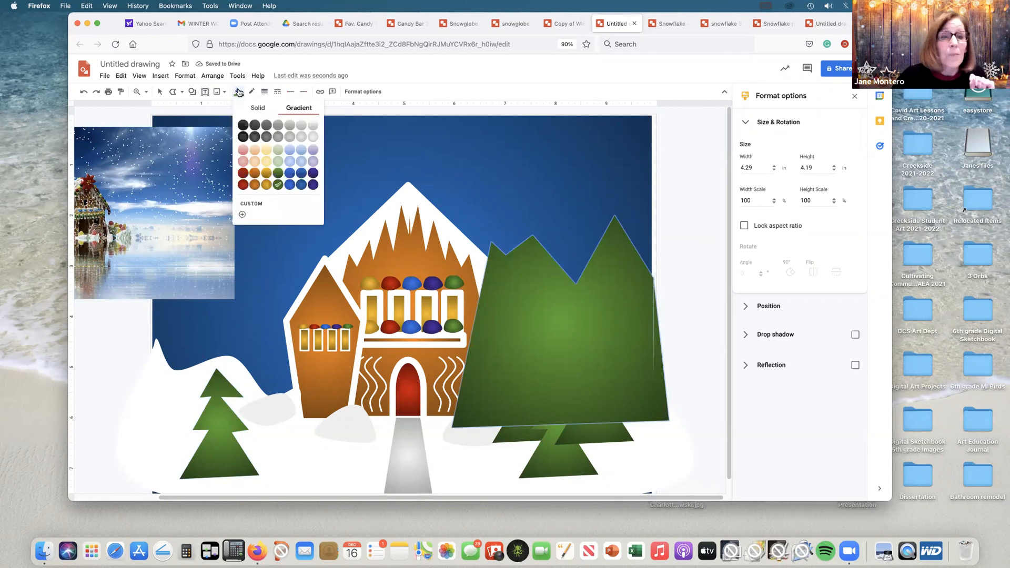
{"action": "left_click", "coordinate": [290, 185]}
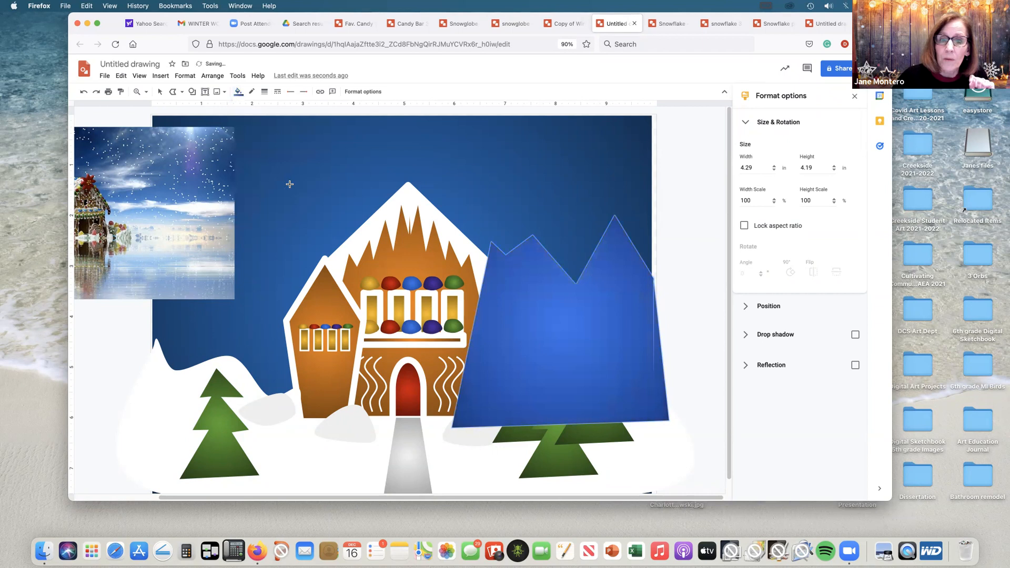
Step: Send the mountain range to the back, followed by the blue sky rectangle, so the mountains sit between the sky and the snowbank
{"action": "left_click", "coordinate": [159, 91]}
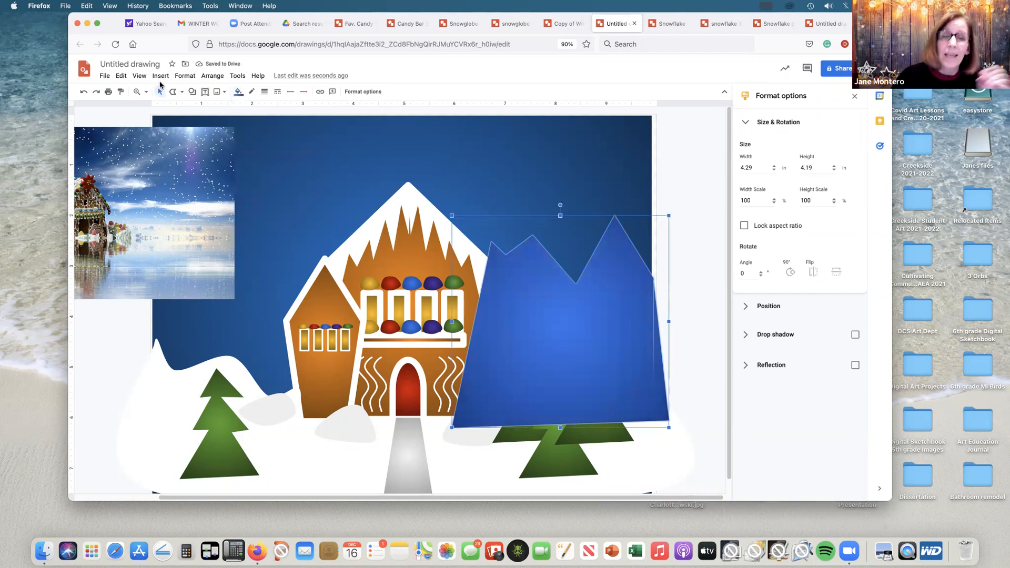
{"action": "left_click", "coordinate": [213, 75]}
{"action": "mouse_move", "coordinate": [227, 96]}
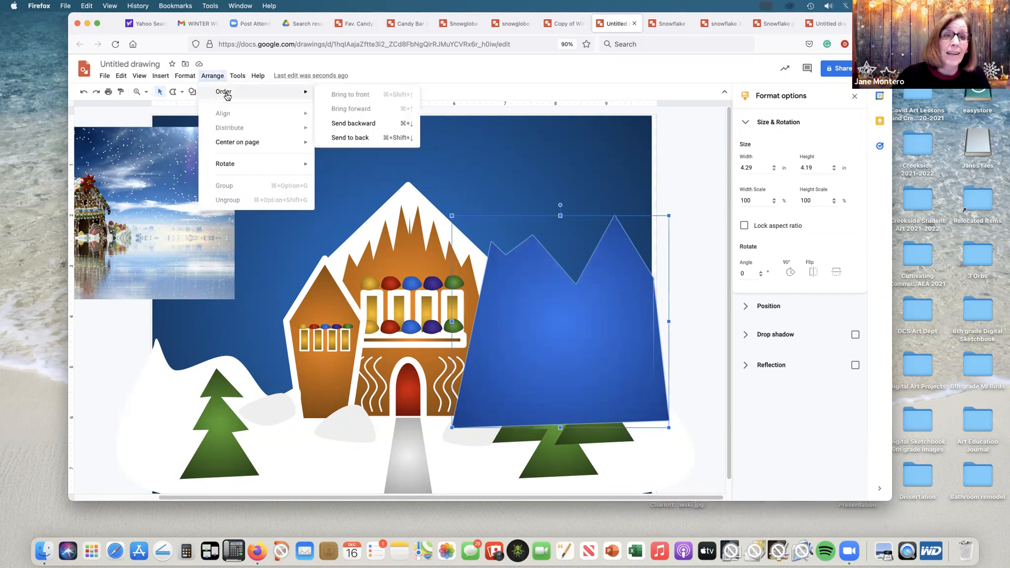
{"action": "left_click", "coordinate": [350, 138]}
{"action": "left_click", "coordinate": [560, 142]}
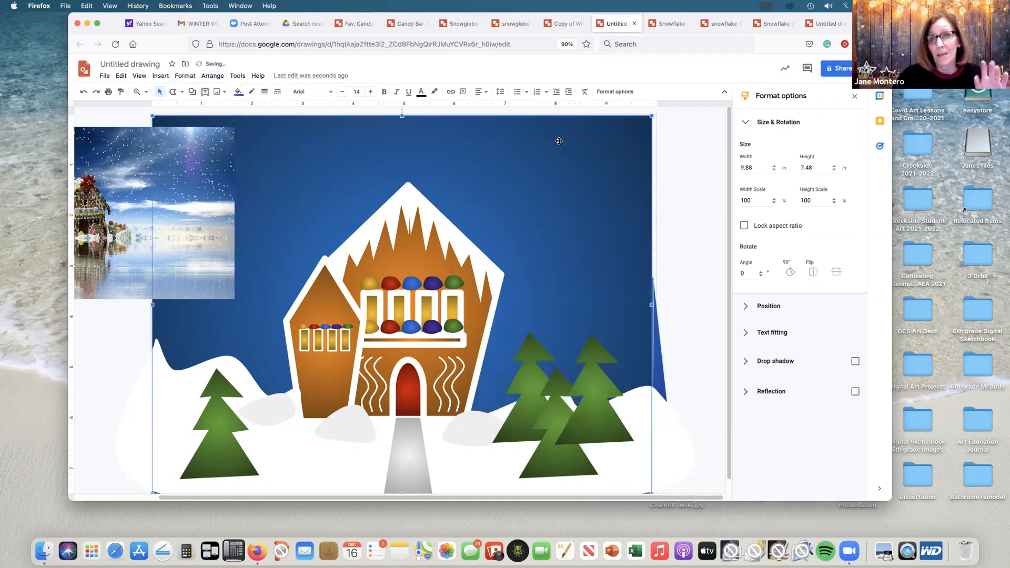
{"action": "left_click", "coordinate": [213, 75]}
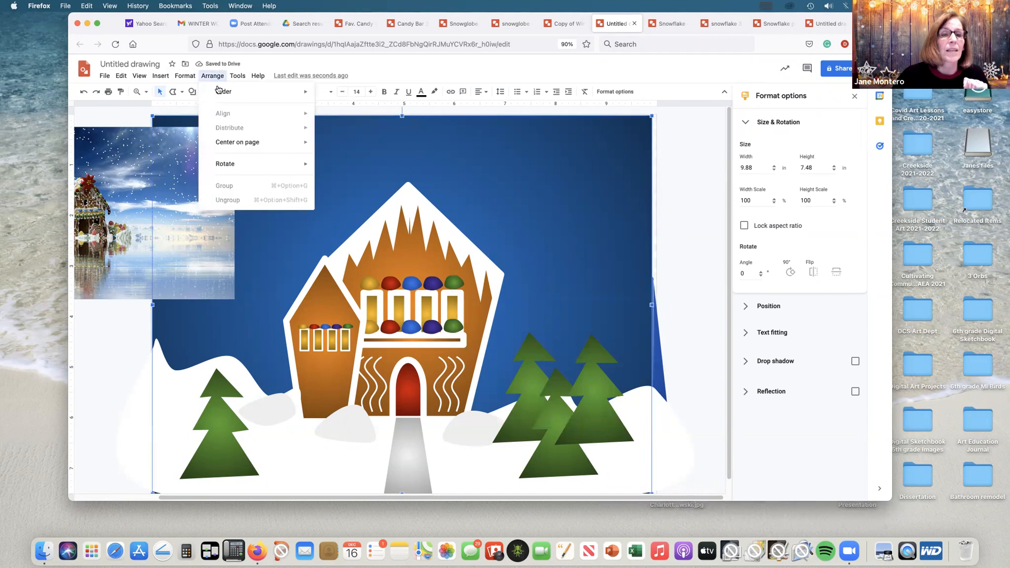
{"action": "mouse_move", "coordinate": [220, 92]}
{"action": "left_click", "coordinate": [357, 138]}
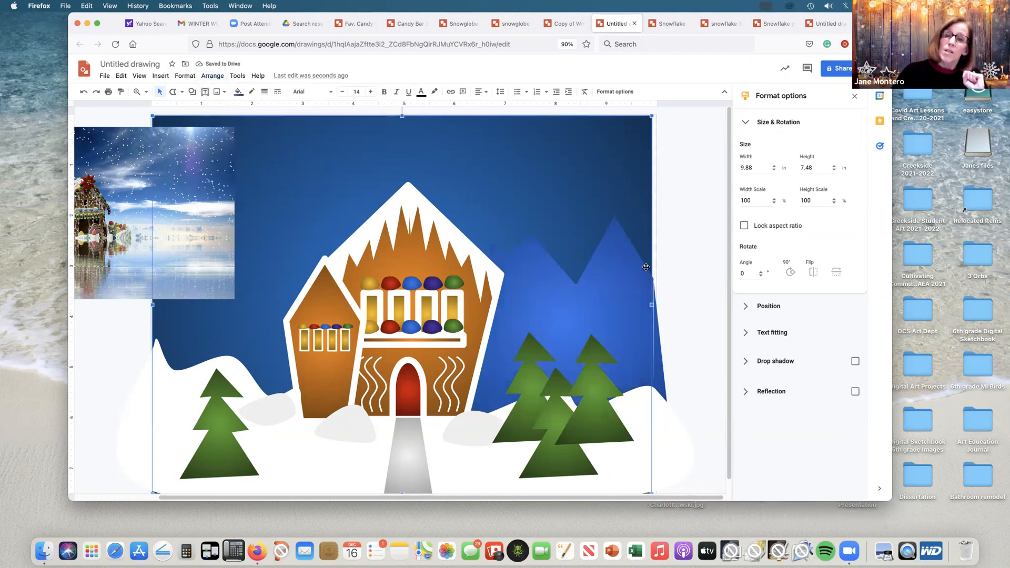
Step: Duplicate the mountain range, flip the copy horizontally and place it over the canvas's left side
{"action": "left_click", "coordinate": [620, 304]}
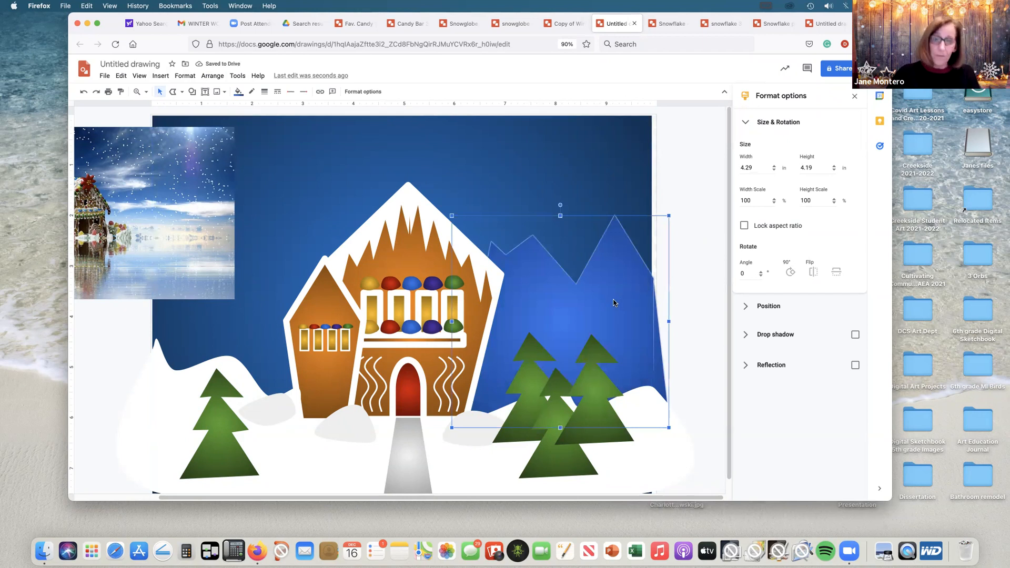
{"action": "key", "text": "ctrl+d"}
{"action": "left_click", "coordinate": [813, 272]}
{"action": "left_click_drag", "start_coordinate": [640, 331], "coordinate": [288, 300]}
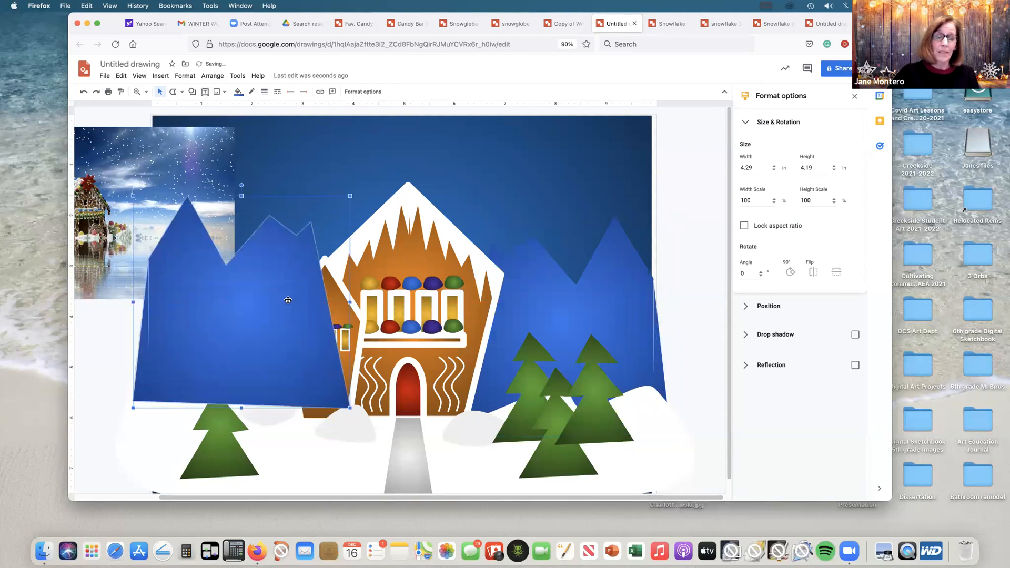
Step: Send the flipped mountain copy to the back, followed by the blue sky rectangle, so the copy sits behind the side house
{"action": "left_click", "coordinate": [212, 76]}
{"action": "mouse_move", "coordinate": [221, 93]}
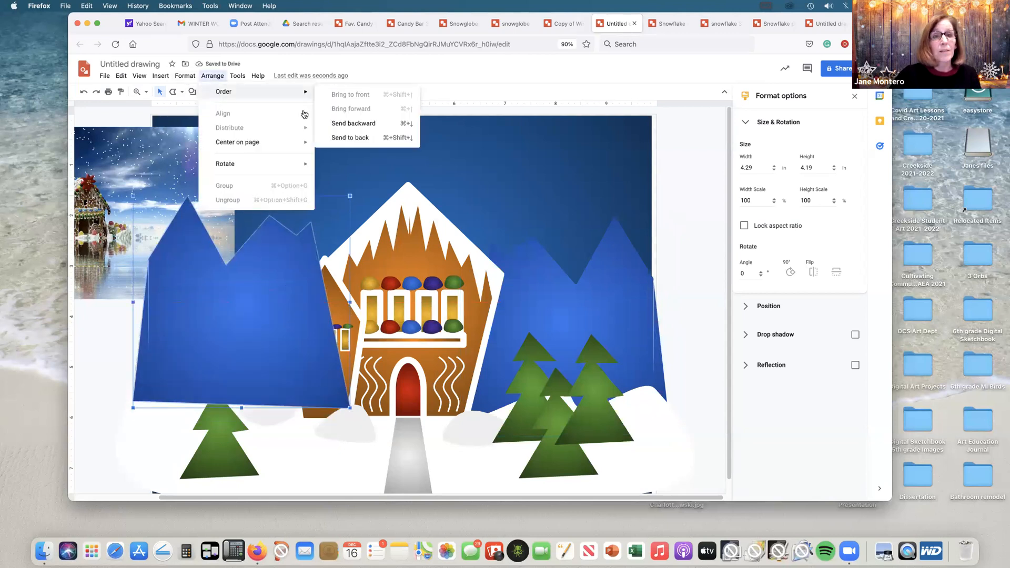
{"action": "left_click", "coordinate": [361, 138]}
{"action": "left_click", "coordinate": [326, 123]}
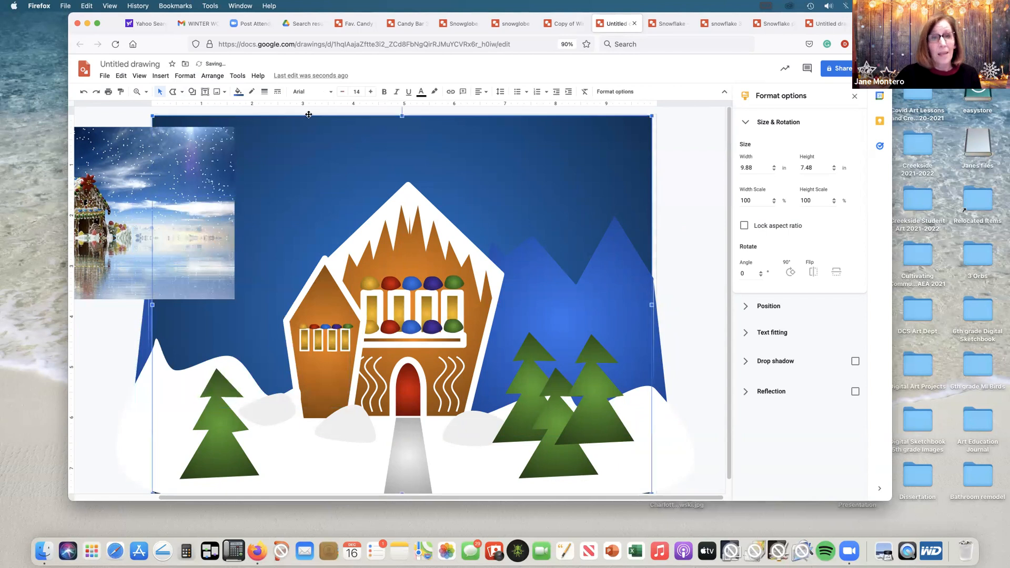
{"action": "left_click", "coordinate": [213, 76]}
{"action": "mouse_move", "coordinate": [221, 93]}
{"action": "left_click", "coordinate": [344, 136]}
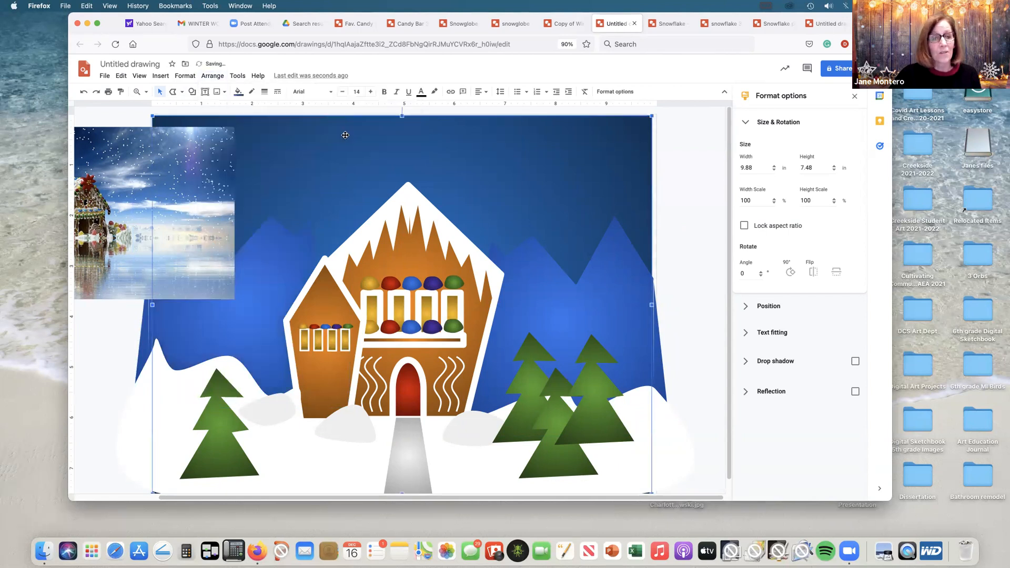
Step: Move the reference photo farther left, off the canvas, and deselect it
{"action": "left_click_drag", "start_coordinate": [203, 134], "coordinate": [105, 141]}
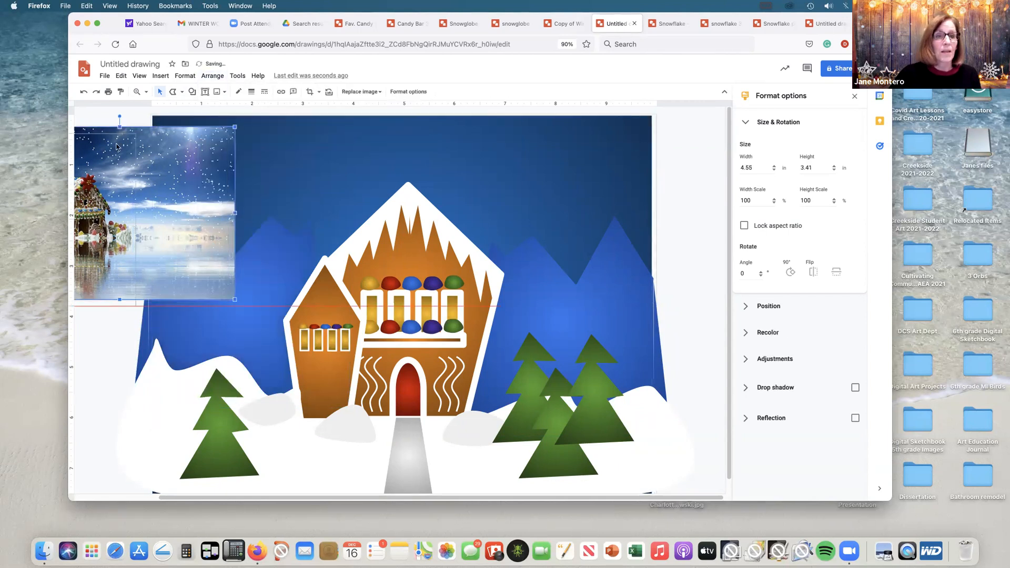
{"action": "left_click", "coordinate": [684, 186]}
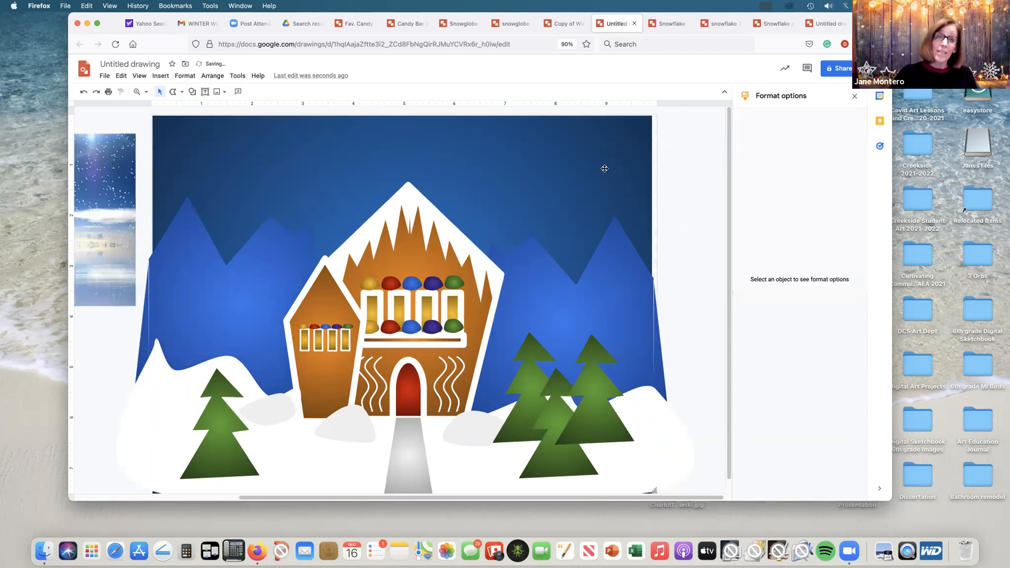
Step: Draw a closed zigzag-edged snowcap with the Polyline tool, about 1.29 by 1.38 in, on the tallest peak of the right mountain range
{"action": "left_click", "coordinate": [181, 92]}
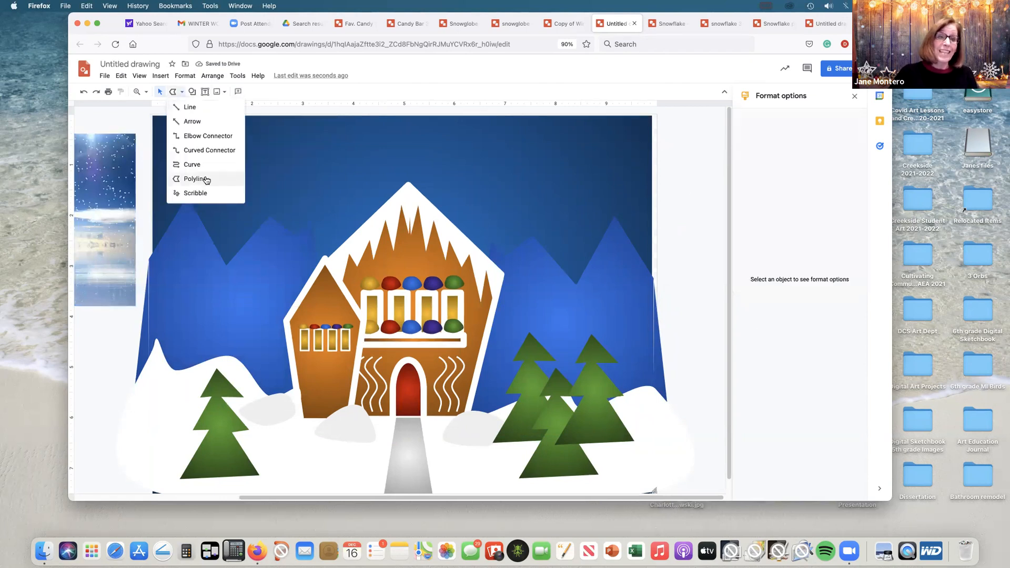
{"action": "left_click", "coordinate": [221, 182]}
{"action": "left_click", "coordinate": [613, 217]}
{"action": "left_click", "coordinate": [603, 256]}
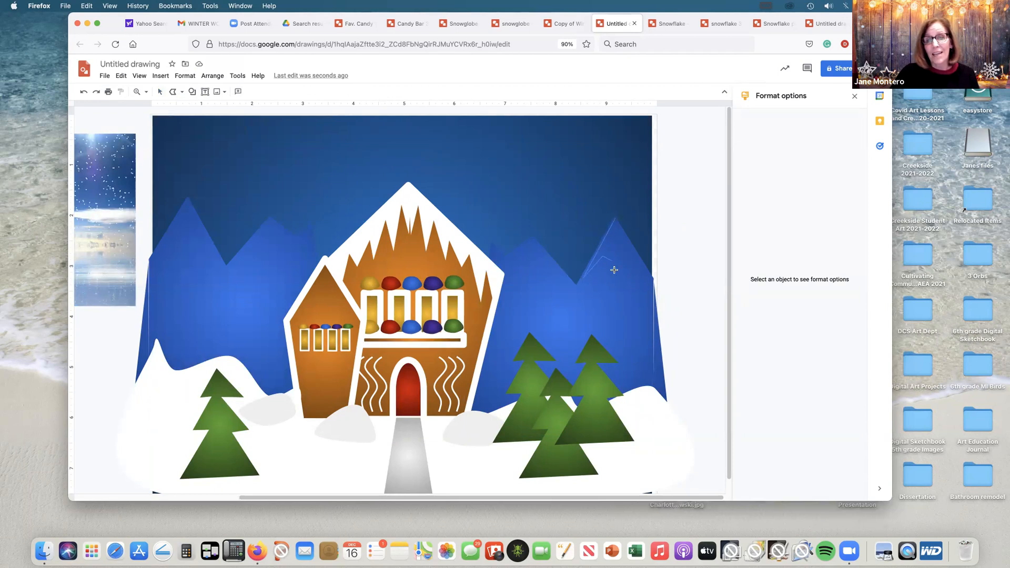
{"action": "left_click", "coordinate": [648, 268]}
{"action": "left_click", "coordinate": [614, 217]}
Step: Give the snowcap on the right mountain range's tallest peak a transparent outline and a solid white fill
{"action": "left_click", "coordinate": [251, 91]}
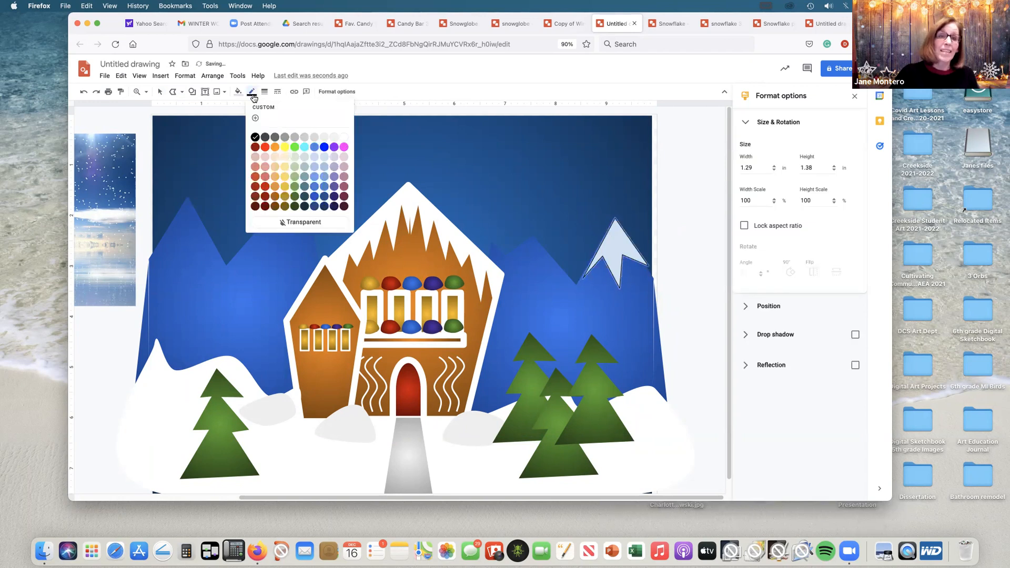
{"action": "left_click", "coordinate": [315, 225]}
{"action": "left_click", "coordinate": [238, 92]}
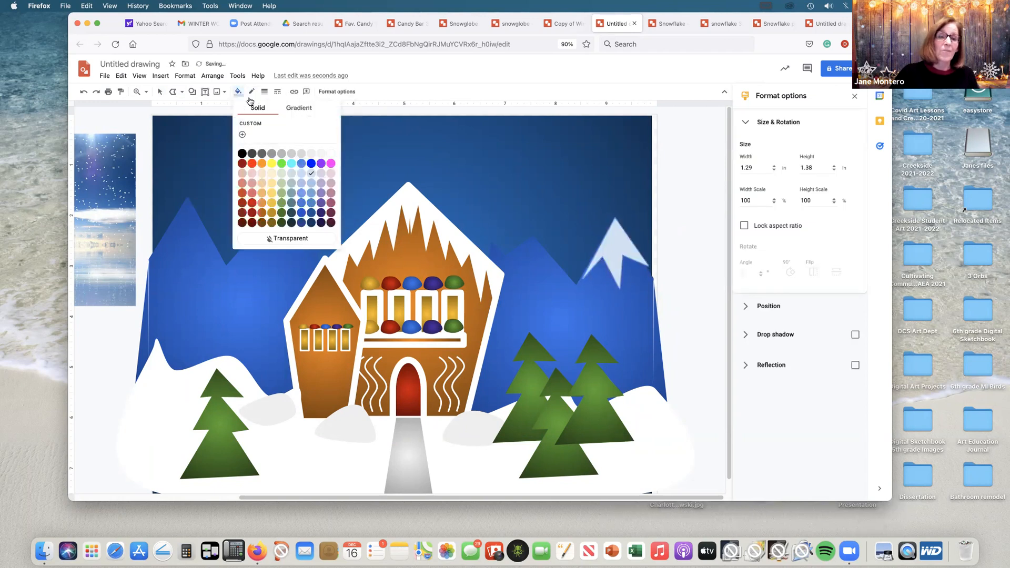
{"action": "left_click", "coordinate": [331, 153]}
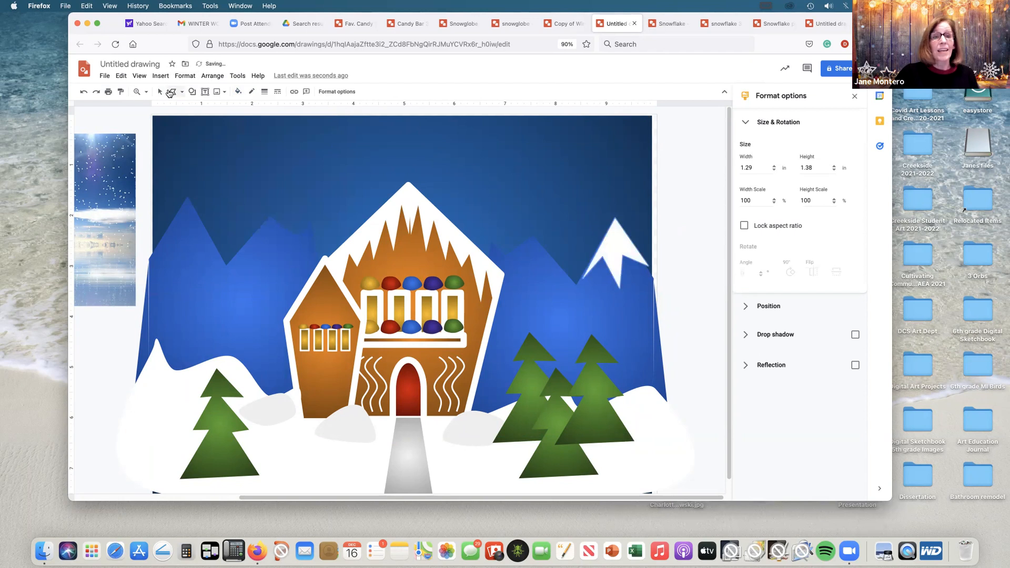
Step: Duplicate the snowcap onto the right range's lower peak, widening it to about 1.63 in and rotating it about 8.9° to fit
{"action": "left_click", "coordinate": [624, 251]}
{"action": "key", "text": "super+c"}
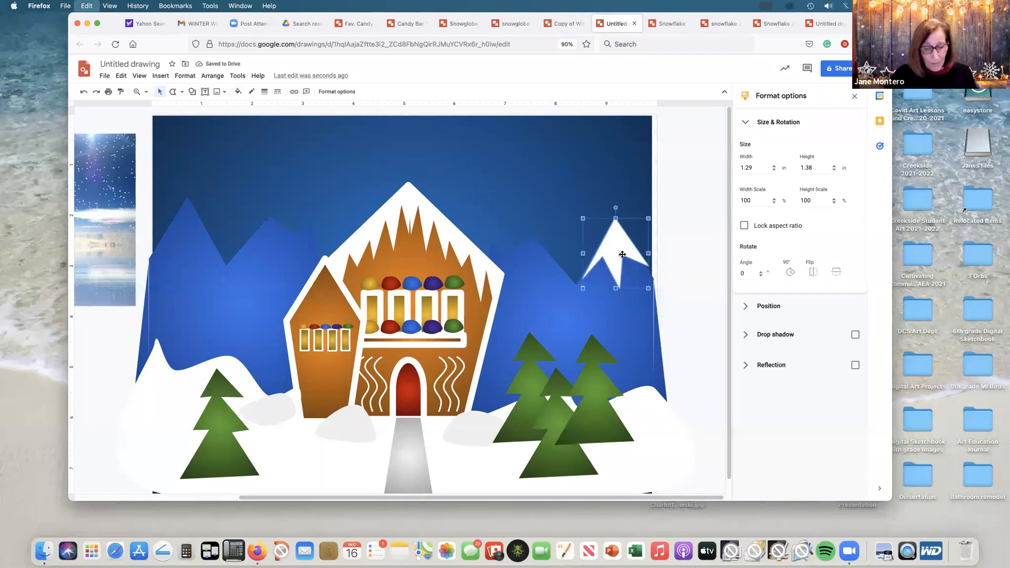
{"action": "key", "text": "super+v"}
{"action": "left_click_drag", "start_coordinate": [625, 255], "coordinate": [494, 269]}
{"action": "left_click_drag", "start_coordinate": [536, 221], "coordinate": [578, 269]}
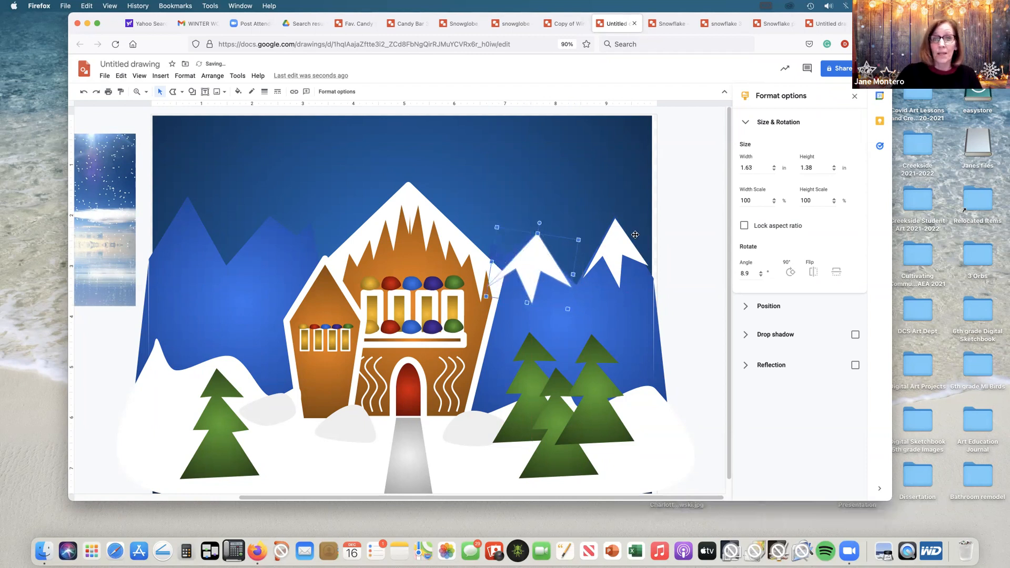
Step: Copy both snowcaps onto the matching two peaks of the left mountain range, rotating them to fit, about 3.3° on the tallest peak
{"action": "left_click", "coordinate": [620, 242]}
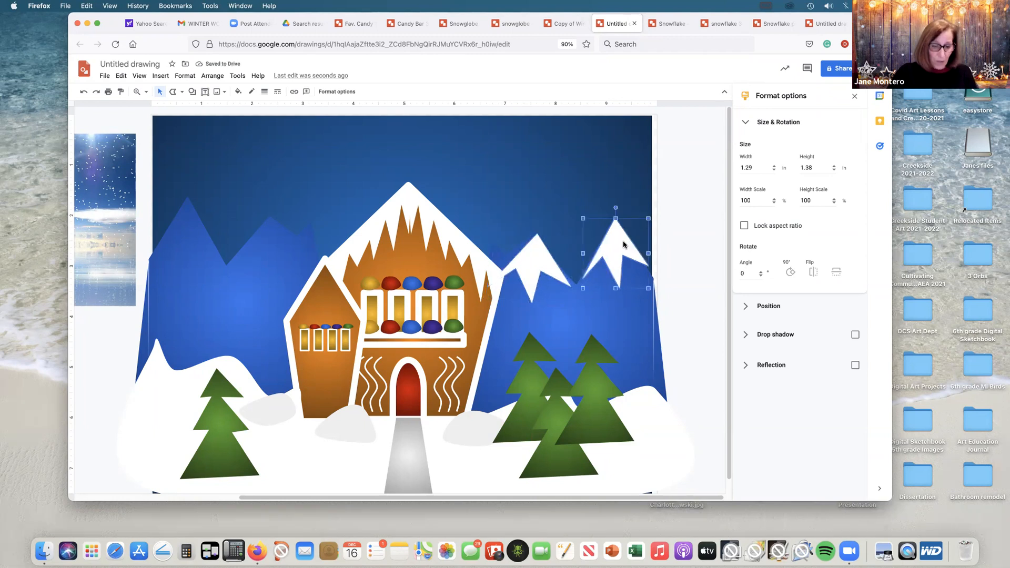
{"action": "left_click_drag", "start_coordinate": [620, 242], "coordinate": [185, 185]}
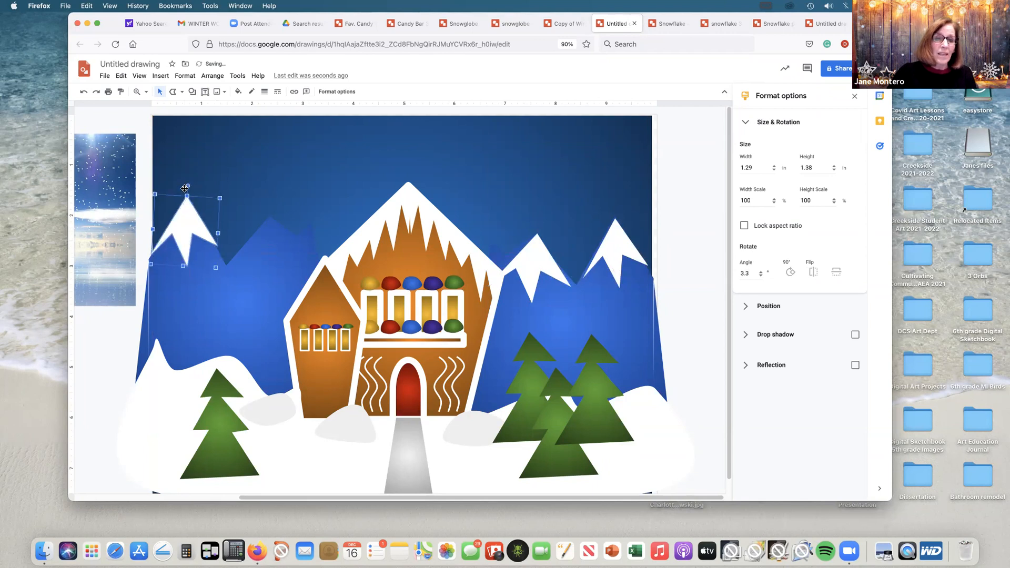
{"action": "left_click", "coordinate": [537, 269]}
{"action": "key", "text": "super+c"}
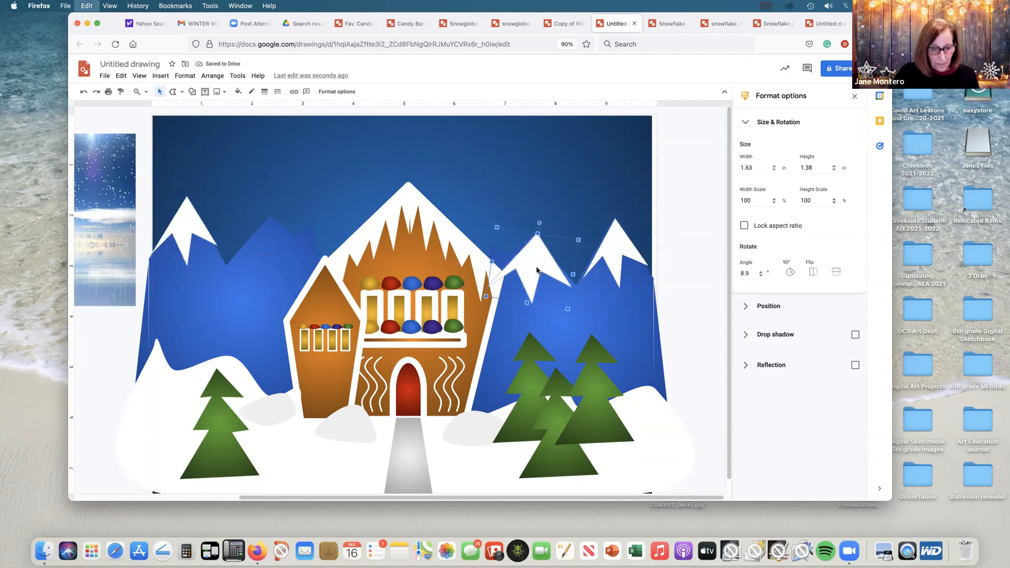
{"action": "key", "text": "super+v"}
{"action": "left_click_drag", "start_coordinate": [537, 271], "coordinate": [267, 243]}
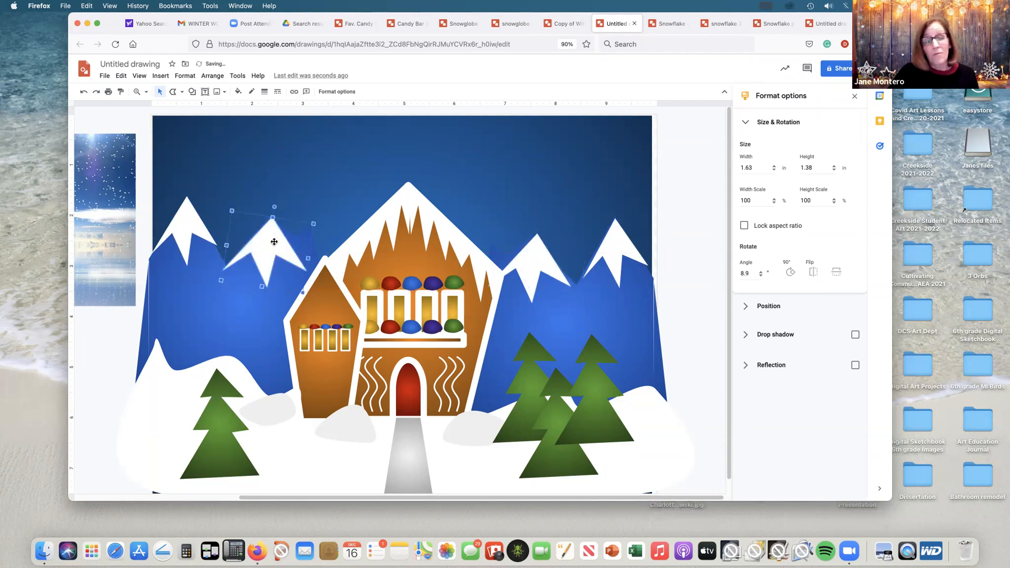
{"action": "left_click_drag", "start_coordinate": [274, 207], "coordinate": [318, 211]}
{"action": "left_click", "coordinate": [670, 212]}
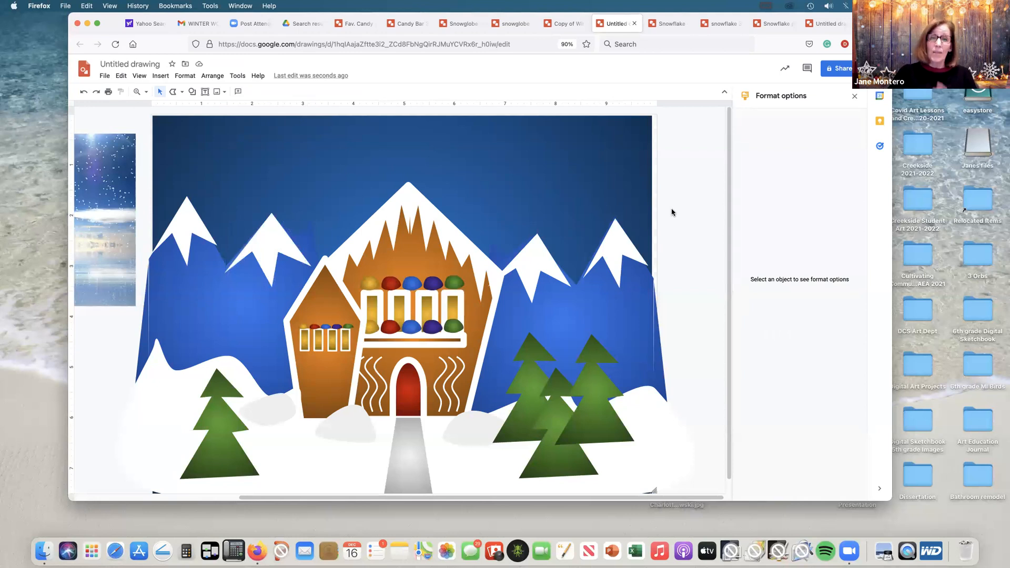
Step: Search the web for images of snowflakes from within the drawing
{"action": "left_click", "coordinate": [228, 92]}
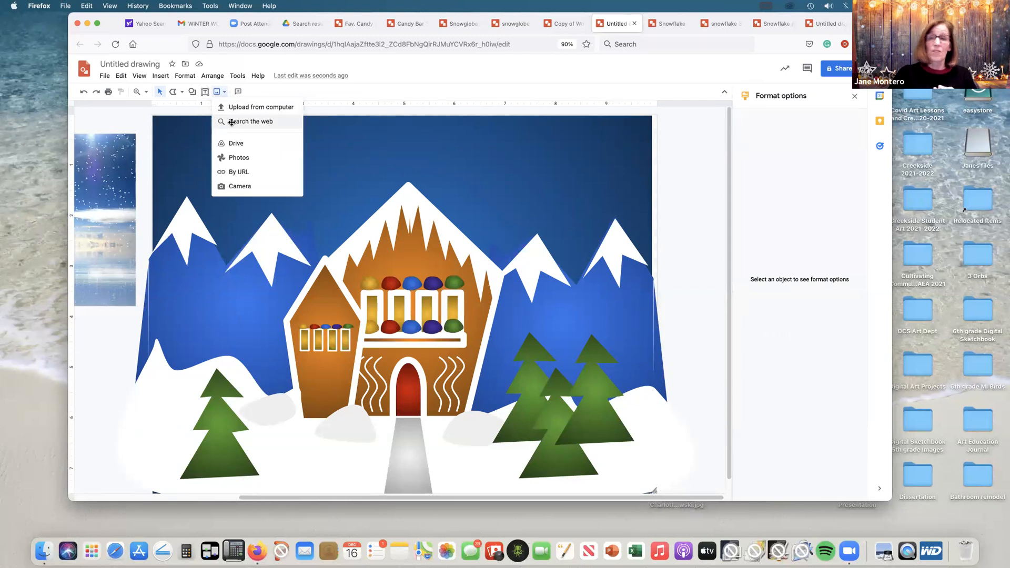
{"action": "left_click", "coordinate": [250, 121]}
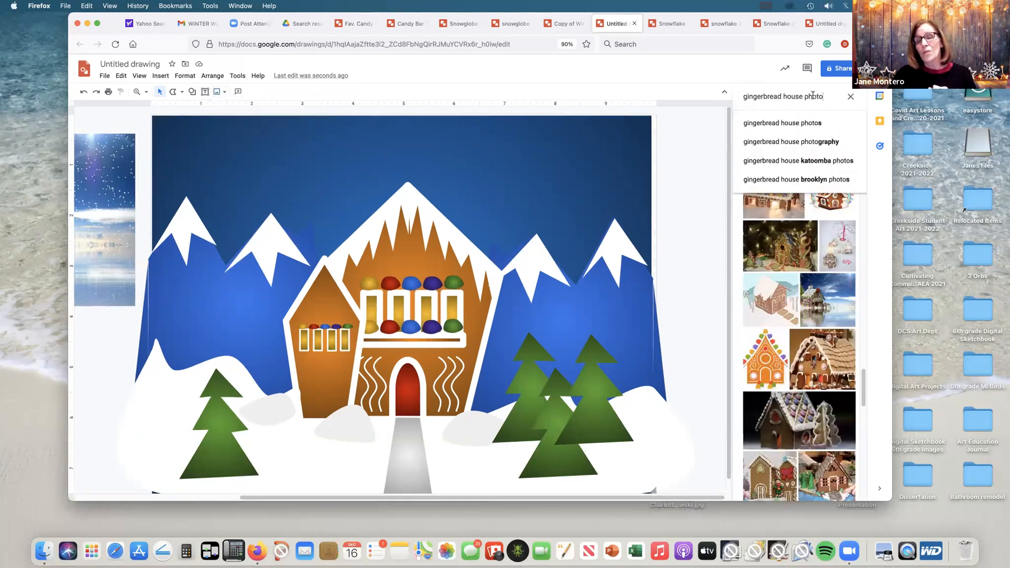
{"action": "left_click_drag", "start_coordinate": [824, 97], "coordinate": [739, 96]}
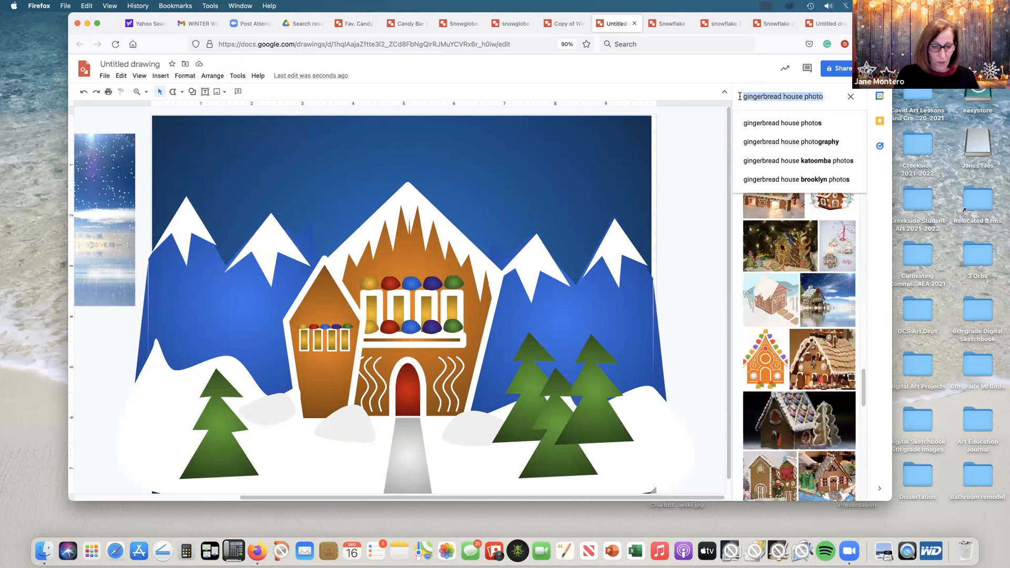
{"action": "type", "text": "snow"}
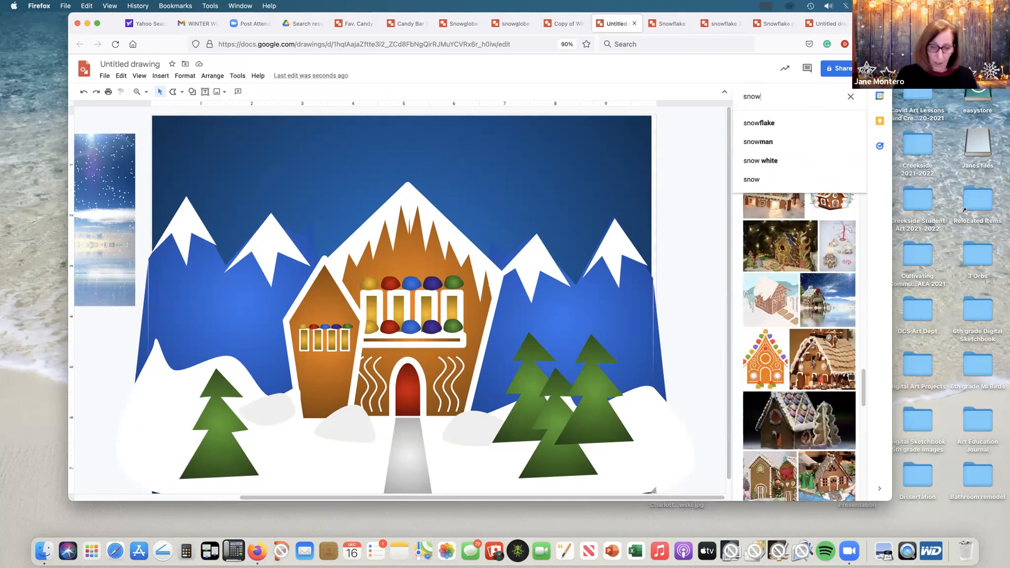
{"action": "type", "text": "flakes"}
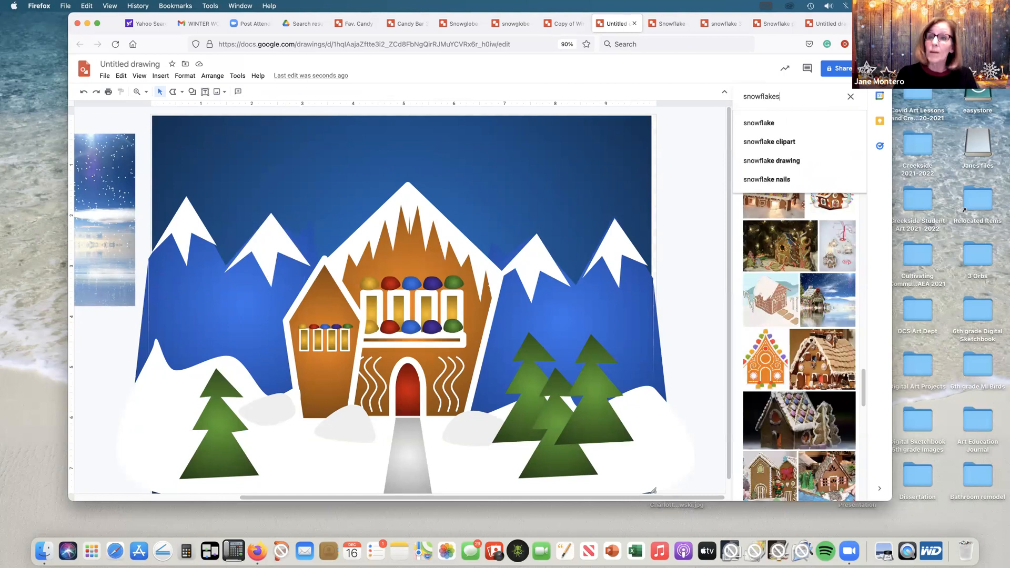
{"action": "key", "text": "Return"}
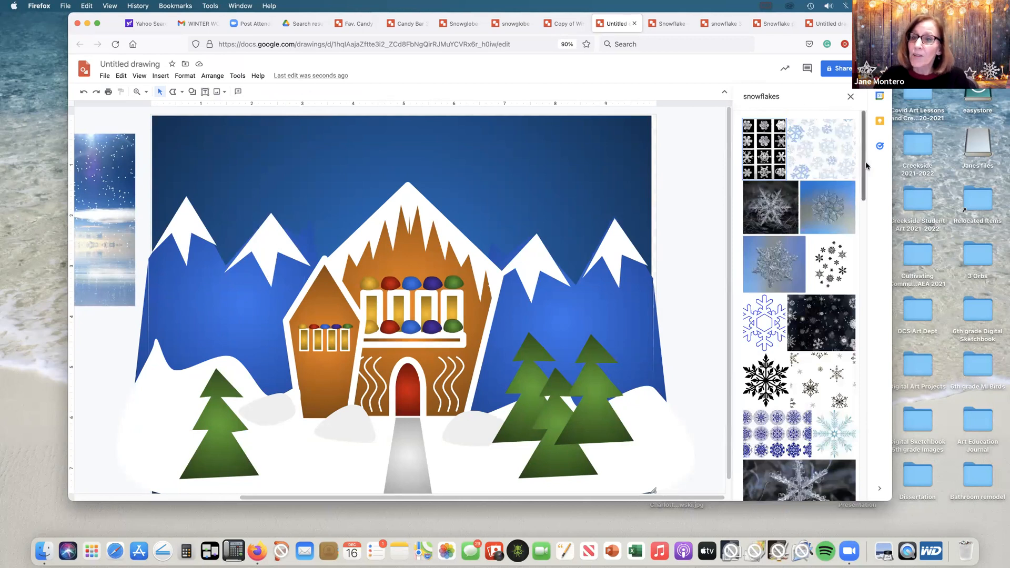
Step: Refine the image search to "snowflakes png" and insert the picture of scattered grey snowflakes on a transparent background
{"action": "left_click_drag", "start_coordinate": [864, 166], "coordinate": [792, 96]}
{"action": "left_click", "coordinate": [792, 96]}
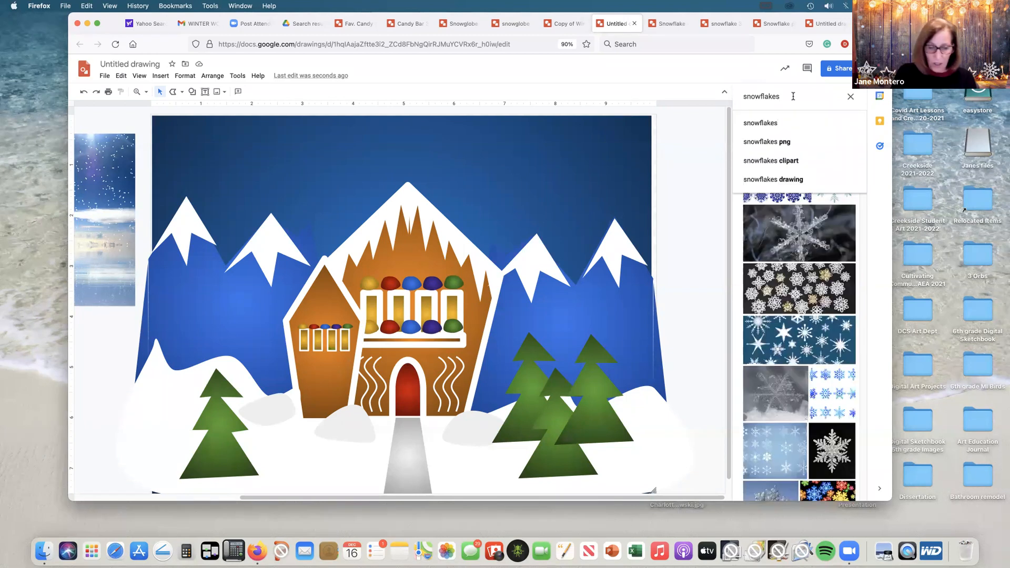
{"action": "key", "text": "Return"}
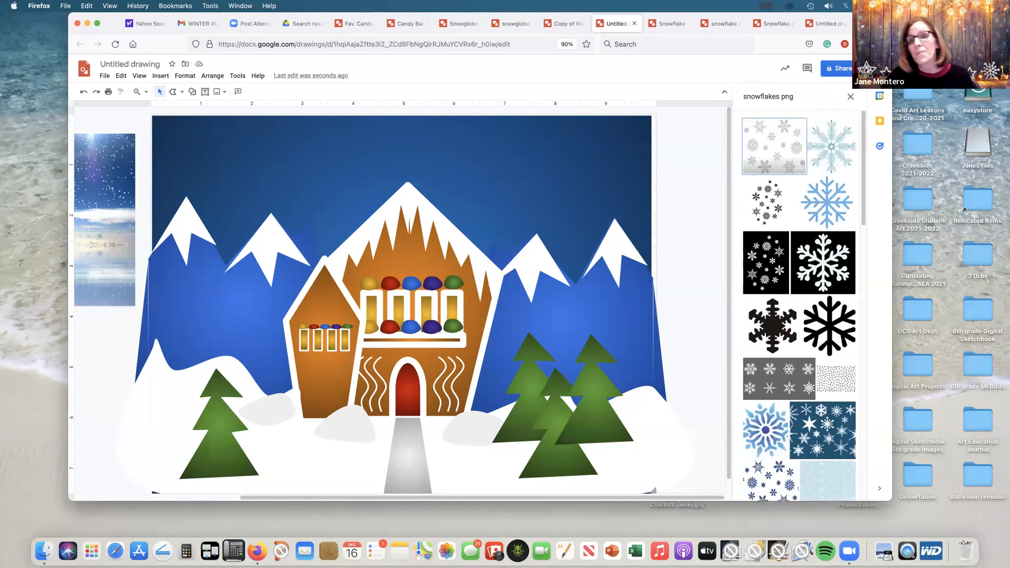
{"action": "left_click", "coordinate": [769, 144]}
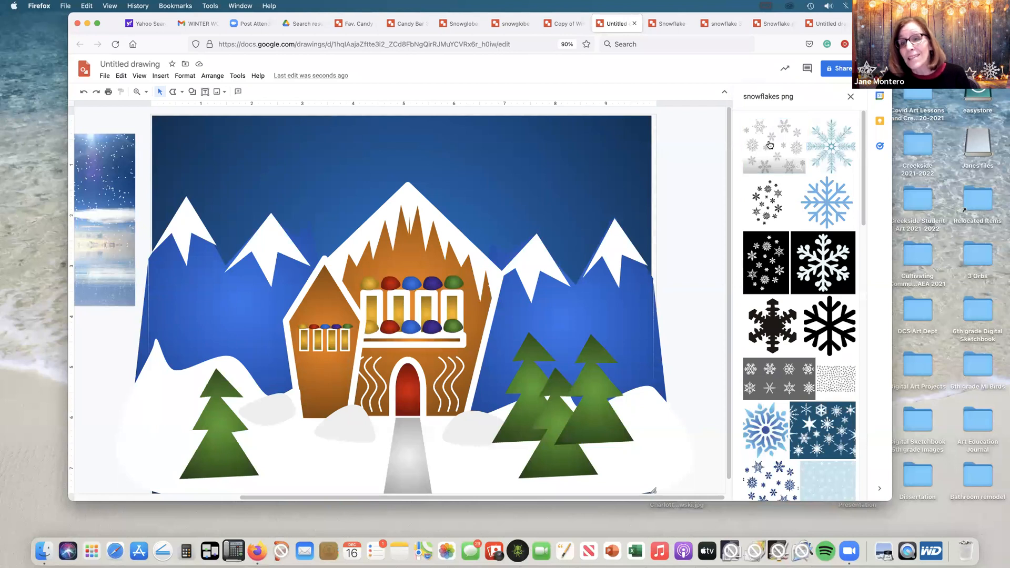
{"action": "left_click", "coordinate": [843, 489]}
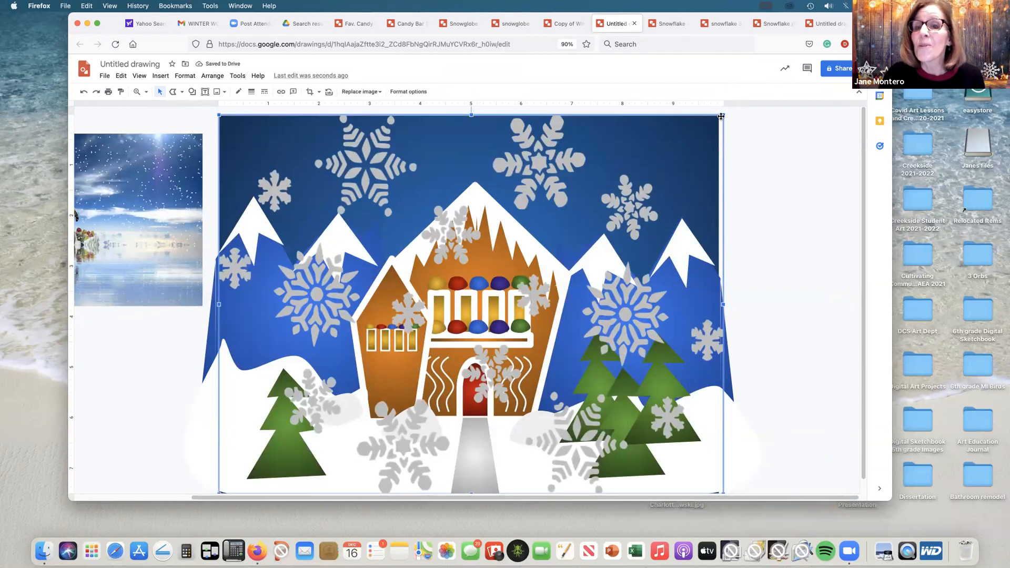
Step: Shrink the snowflake image to about 6.25 by 4.7 in and align it with the canvas's upper-left corner
{"action": "left_click_drag", "start_coordinate": [722, 114], "coordinate": [573, 227]}
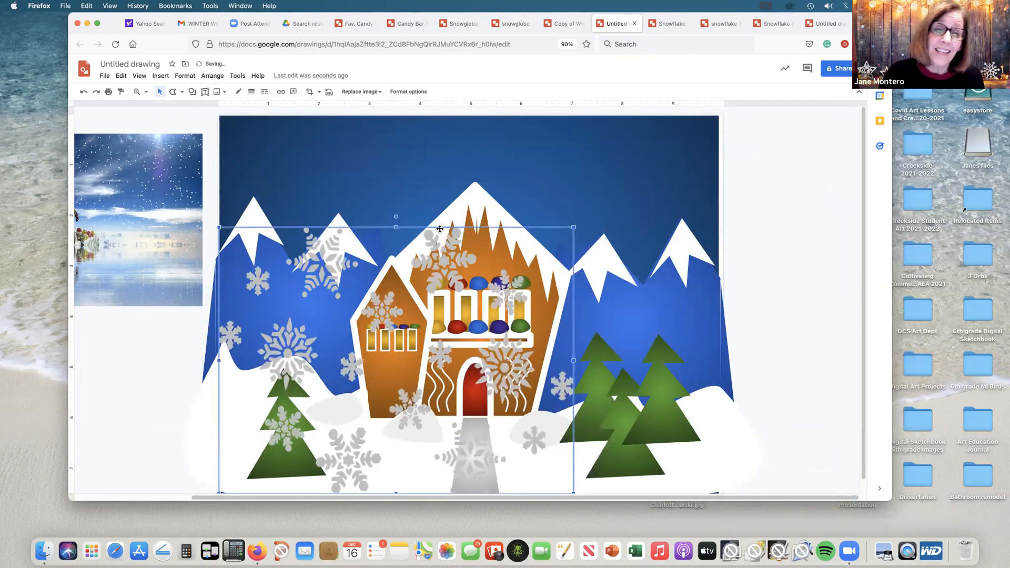
{"action": "left_click_drag", "start_coordinate": [327, 258], "coordinate": [327, 150]}
{"action": "left_click_drag", "start_coordinate": [574, 119], "coordinate": [536, 149]}
{"action": "left_click_drag", "start_coordinate": [430, 185], "coordinate": [432, 156]}
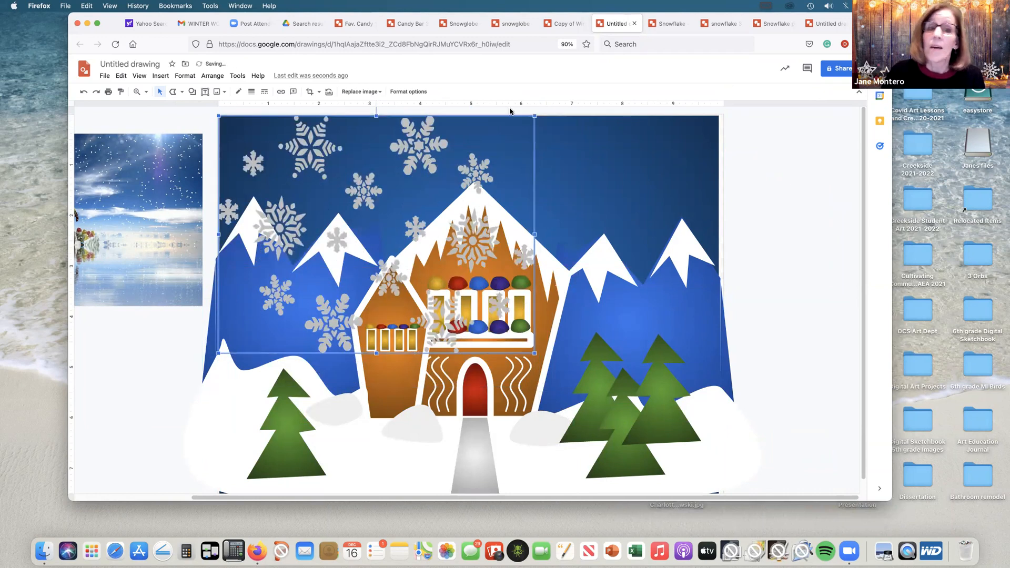
Step: Raise the snowflake image's brightness and contrast to turn the flakes white, and deselect it
{"action": "left_click", "coordinate": [412, 92]}
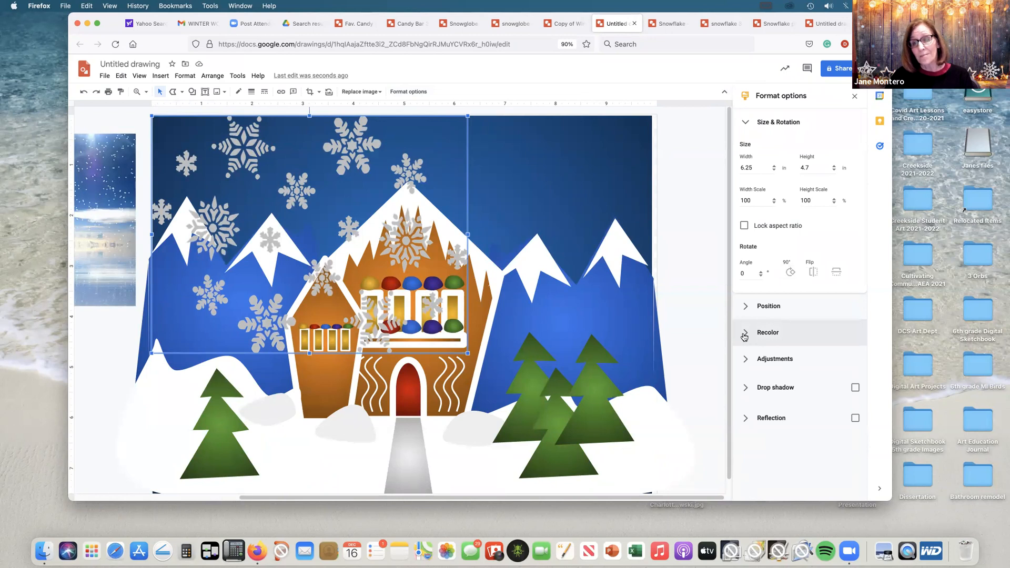
{"action": "left_click", "coordinate": [743, 362]}
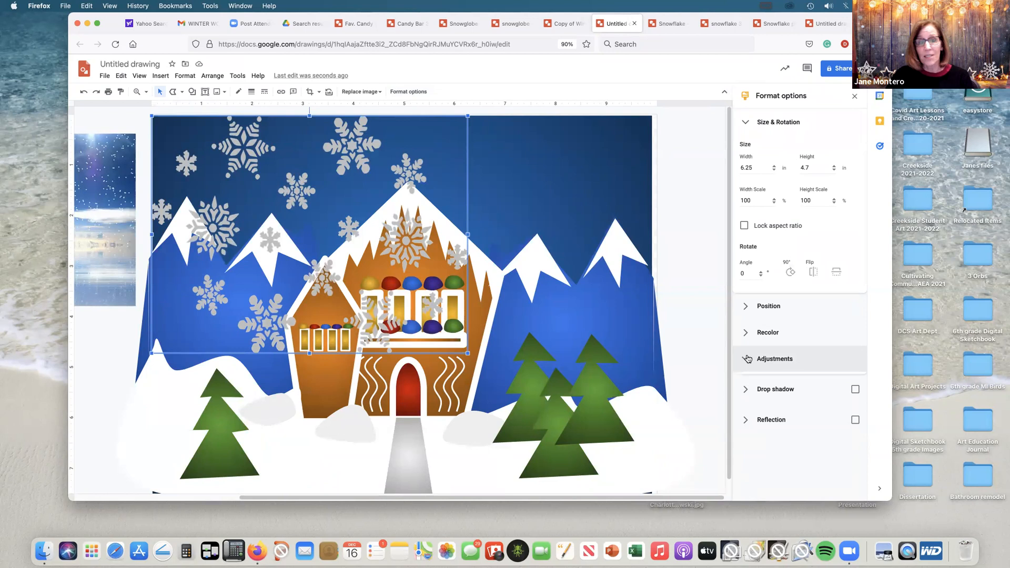
{"action": "left_click_drag", "start_coordinate": [798, 423], "coordinate": [798, 457]}
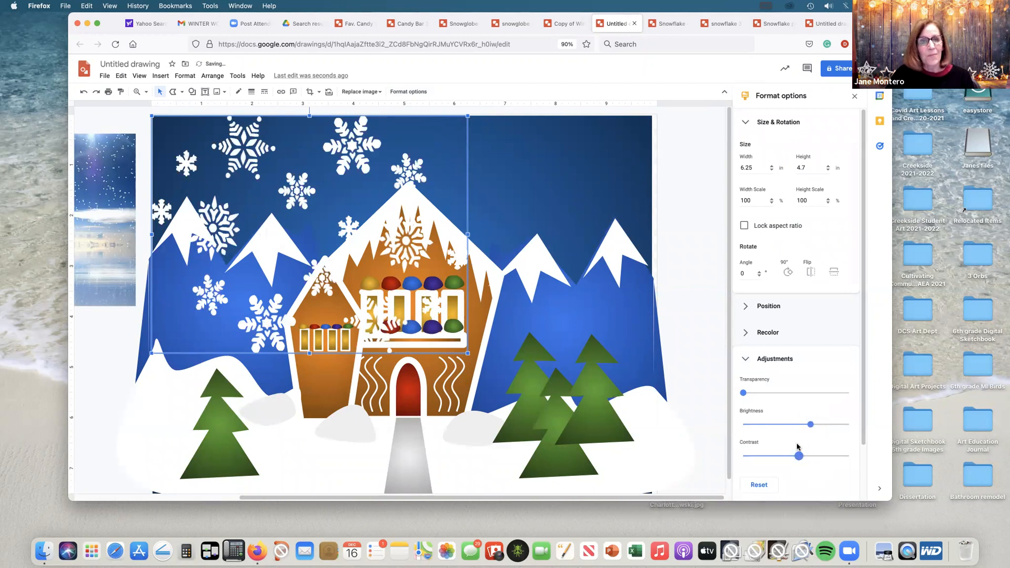
{"action": "left_click", "coordinate": [686, 271]}
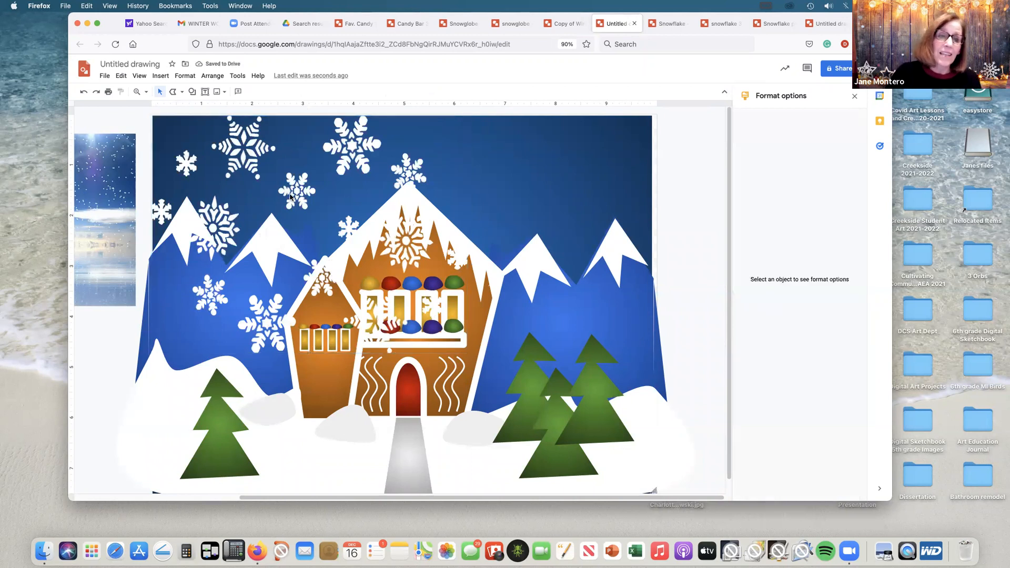
Step: Duplicate the snowflake image, place the copy in the canvas's upper-right corner and shrink it to about 5.34 by 4.02 in
{"action": "left_click", "coordinate": [292, 198]}
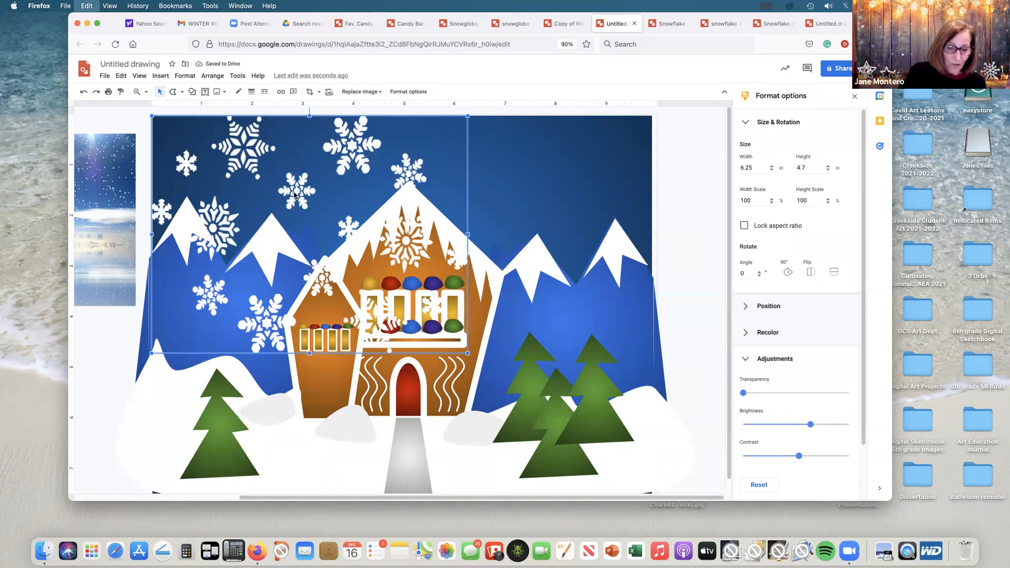
{"action": "left_click_drag", "start_coordinate": [294, 195], "coordinate": [301, 204]}
{"action": "left_click_drag", "start_coordinate": [415, 258], "coordinate": [586, 247]}
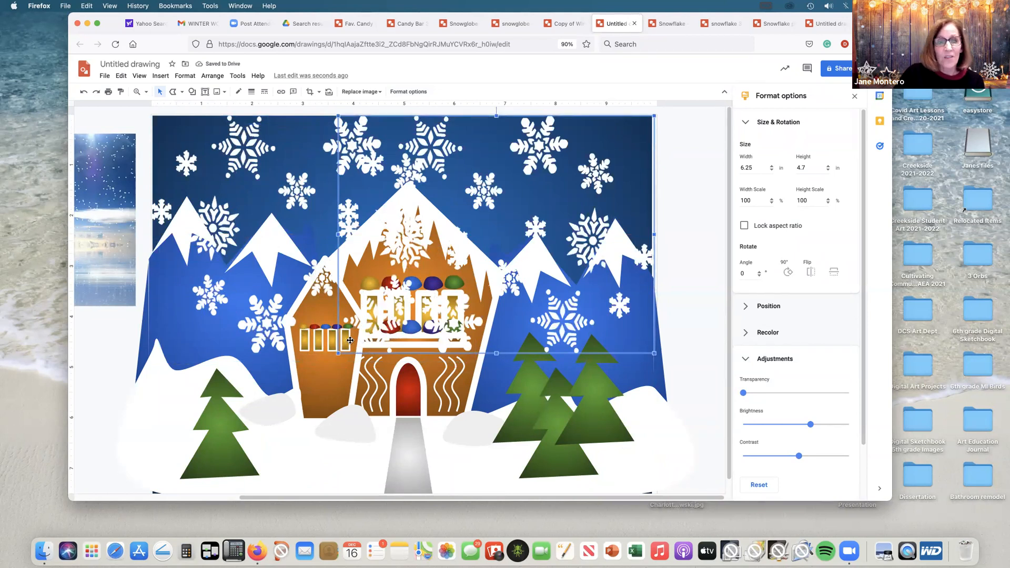
{"action": "left_click_drag", "start_coordinate": [362, 344], "coordinate": [415, 315]}
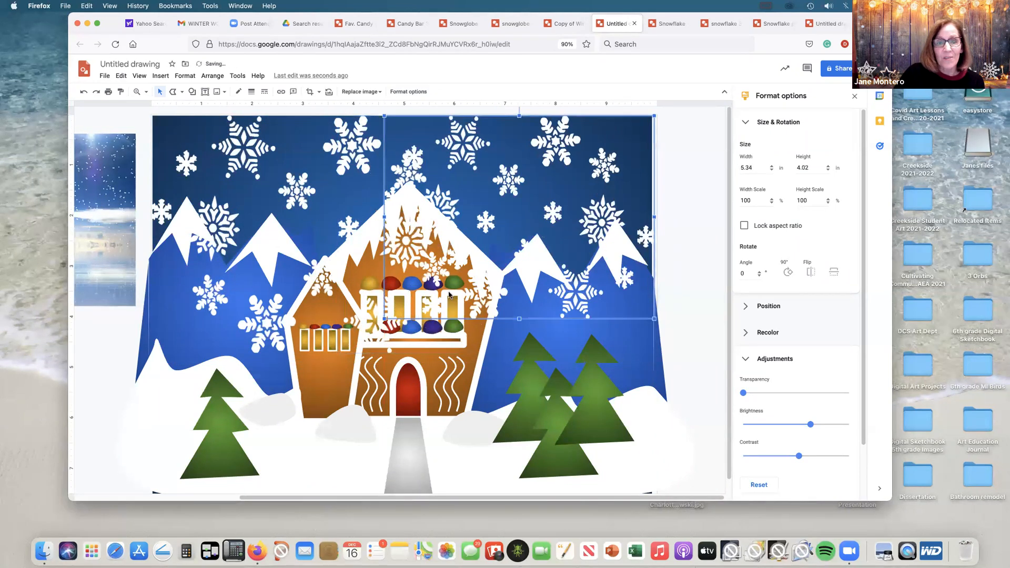
{"action": "left_click", "coordinate": [673, 211]}
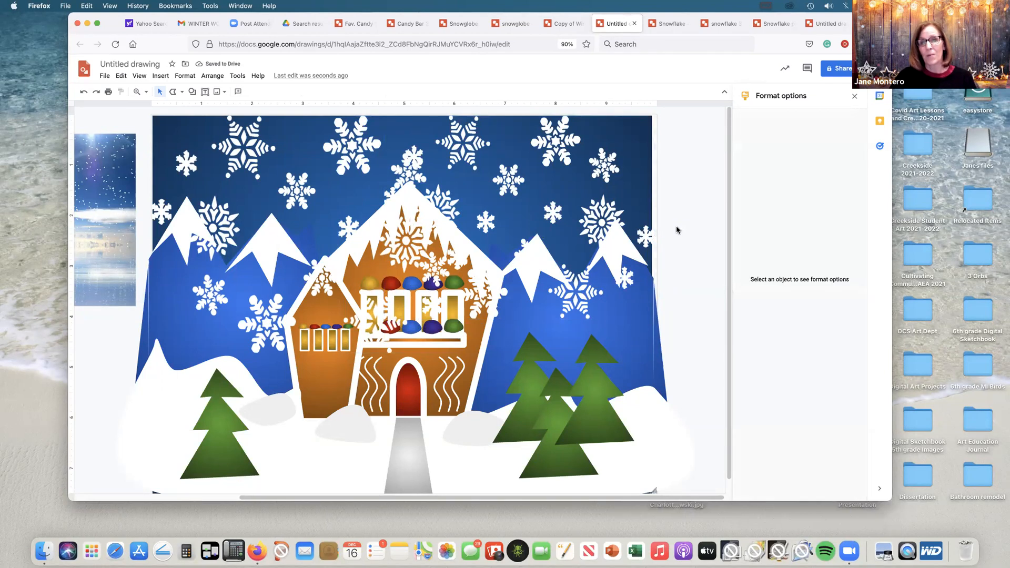
{"action": "left_click", "coordinate": [641, 353]}
{"action": "left_click", "coordinate": [716, 286]}
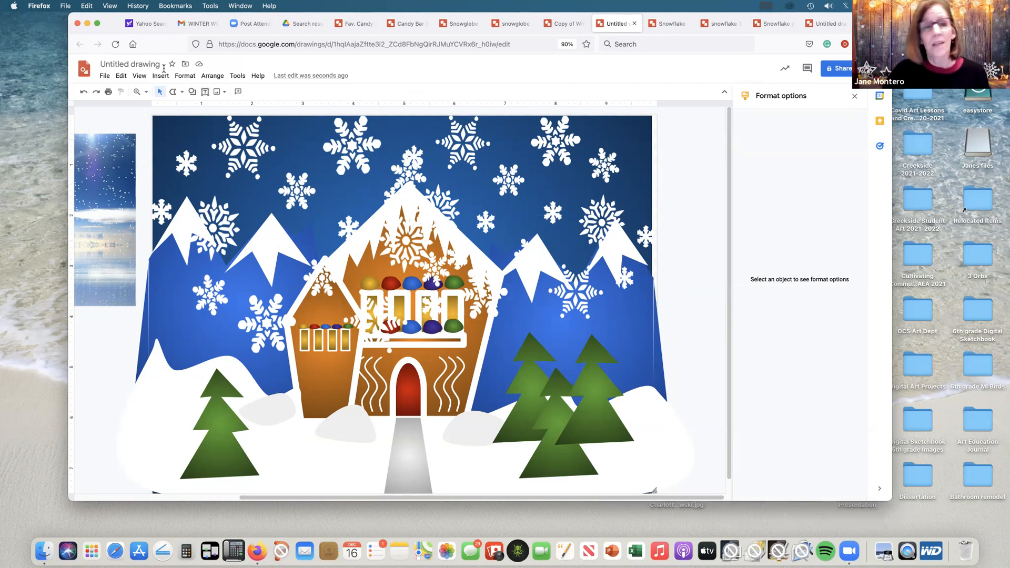
Step: Download the winter scene drawing as a JPEG image and choose to open it with Preview
{"action": "left_click", "coordinate": [105, 76]}
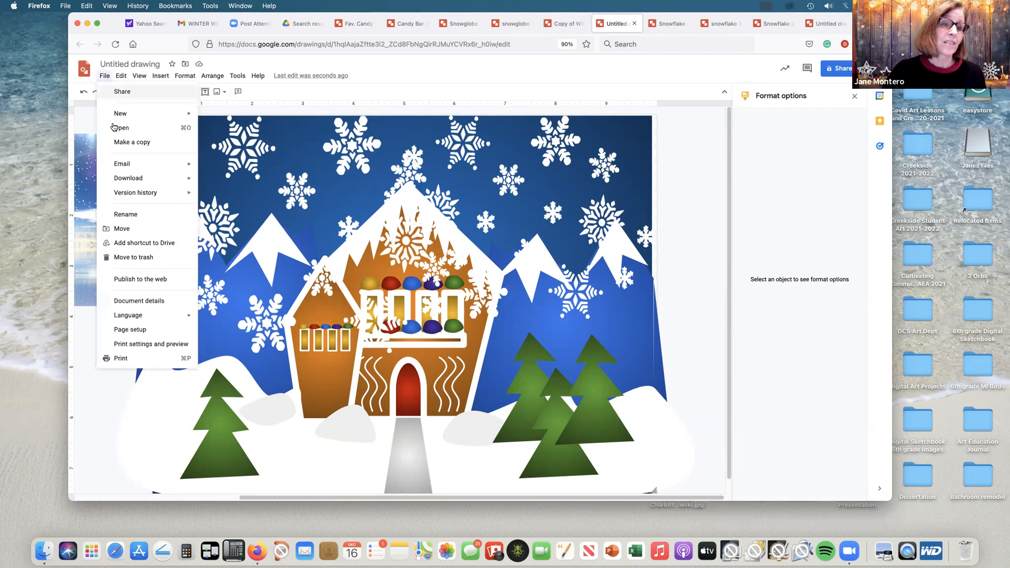
{"action": "mouse_move", "coordinate": [160, 178]}
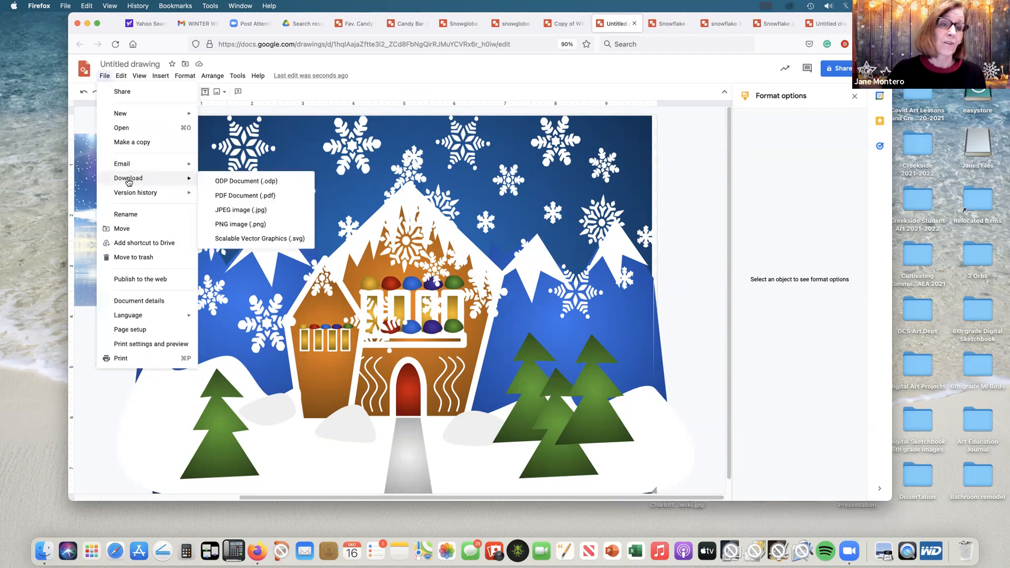
{"action": "left_click", "coordinate": [229, 210]}
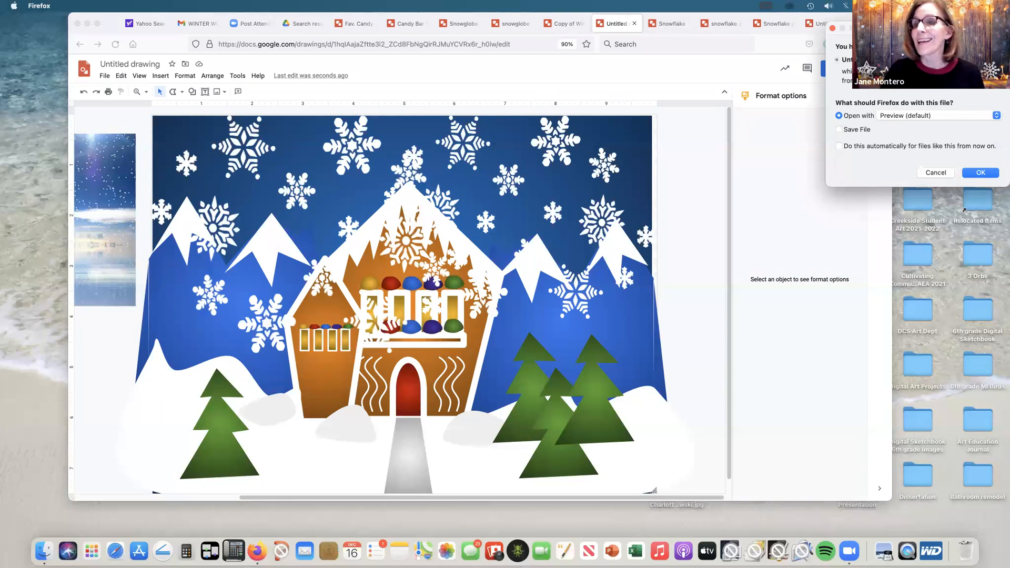
{"action": "left_click_drag", "start_coordinate": [985, 29], "coordinate": [866, 30]}
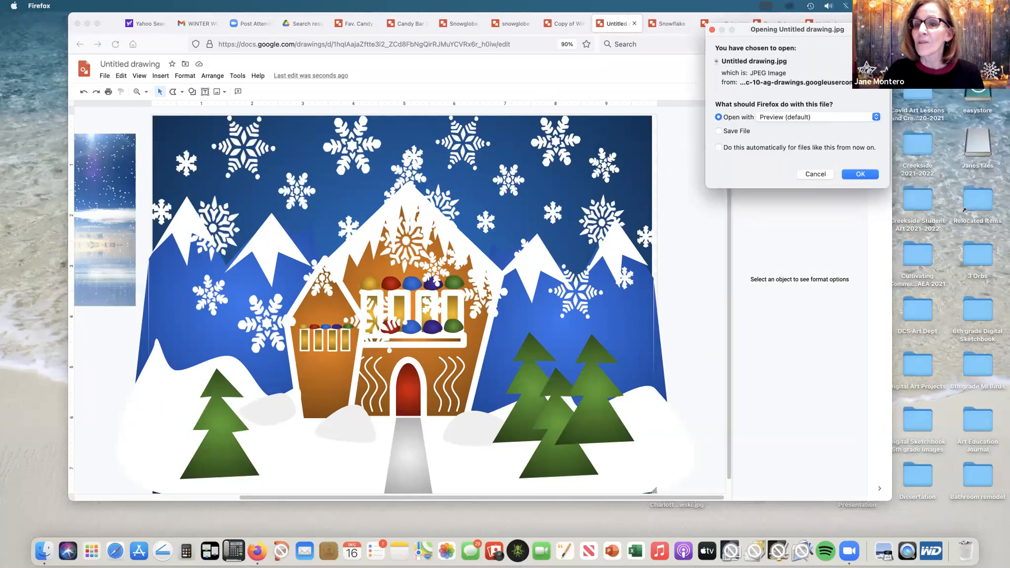
{"action": "left_click", "coordinate": [858, 174]}
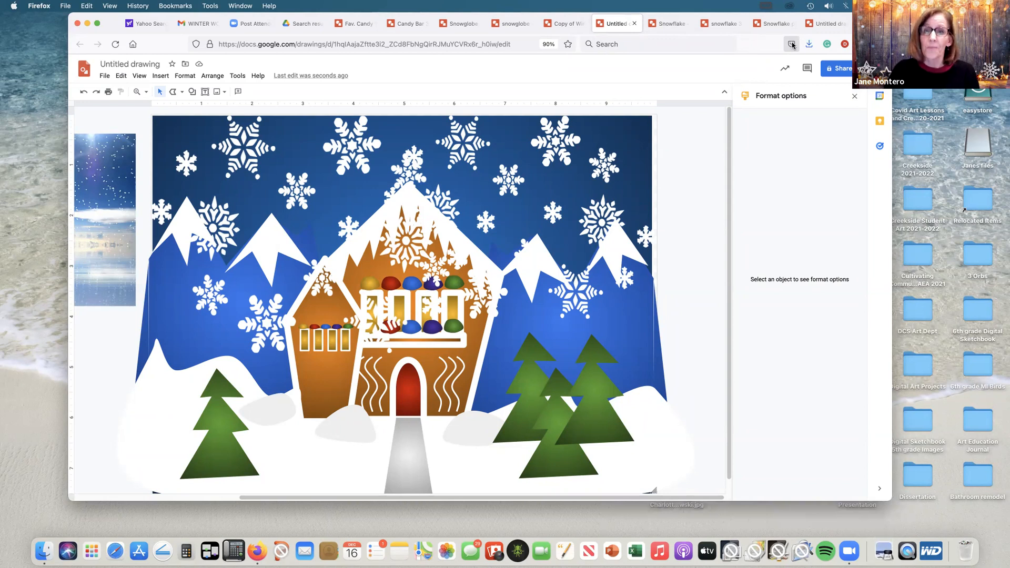
Step: Look over the finished winter house drawing and the two finished snow globe drawings as examples
{"action": "left_click", "coordinate": [562, 24]}
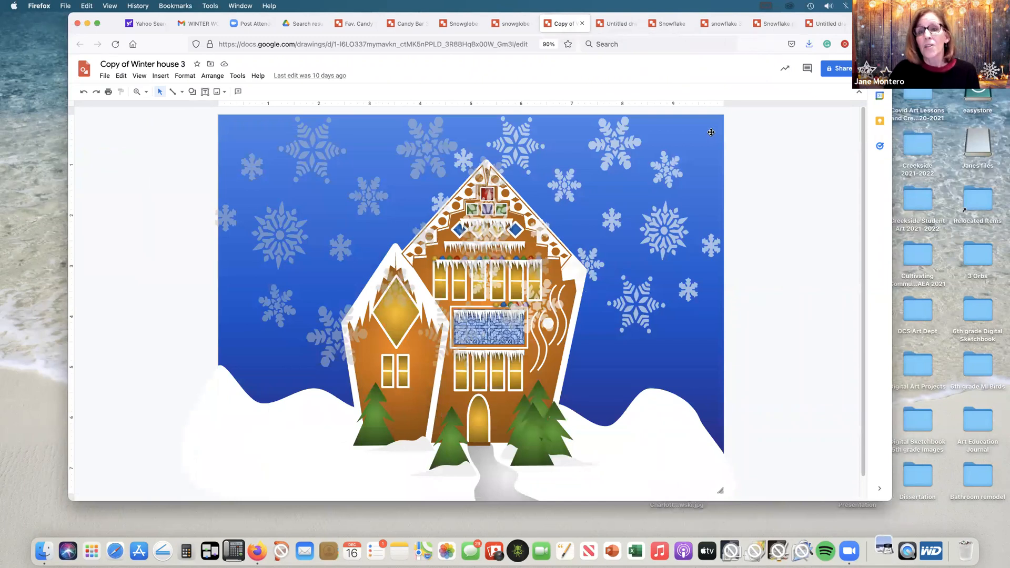
{"action": "left_click", "coordinate": [520, 26]}
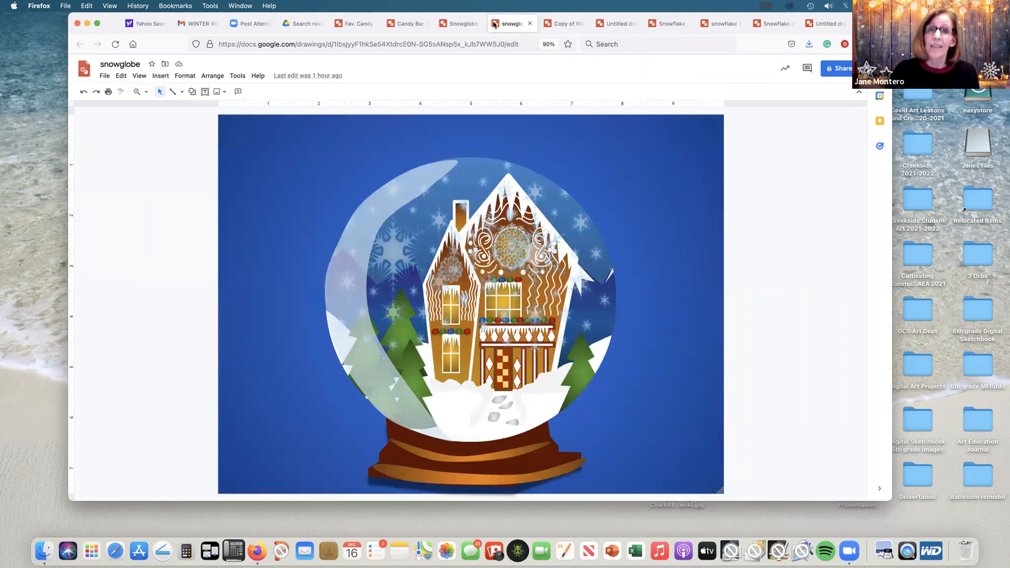
{"action": "left_click", "coordinate": [454, 24]}
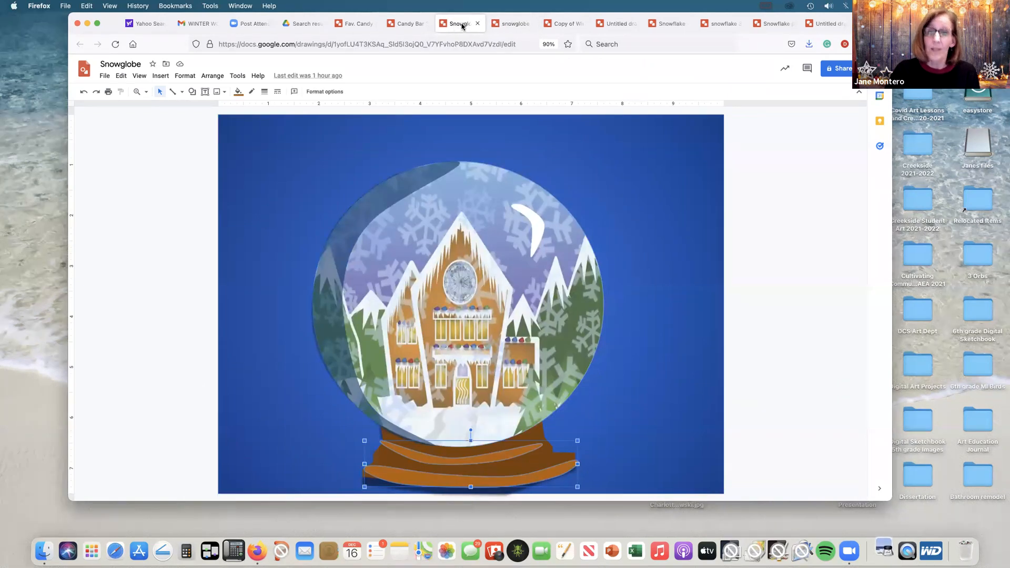
{"action": "left_click", "coordinate": [513, 24]}
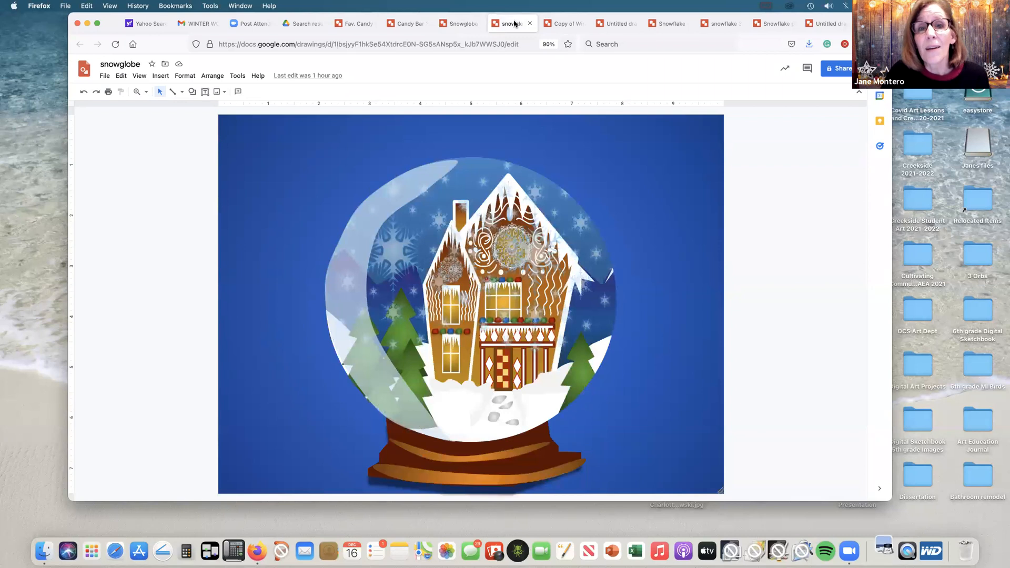
{"action": "left_click", "coordinate": [107, 76]}
Step: Select every object in the Copy of Winter house 3 drawing and group them
{"action": "left_click", "coordinate": [570, 24]}
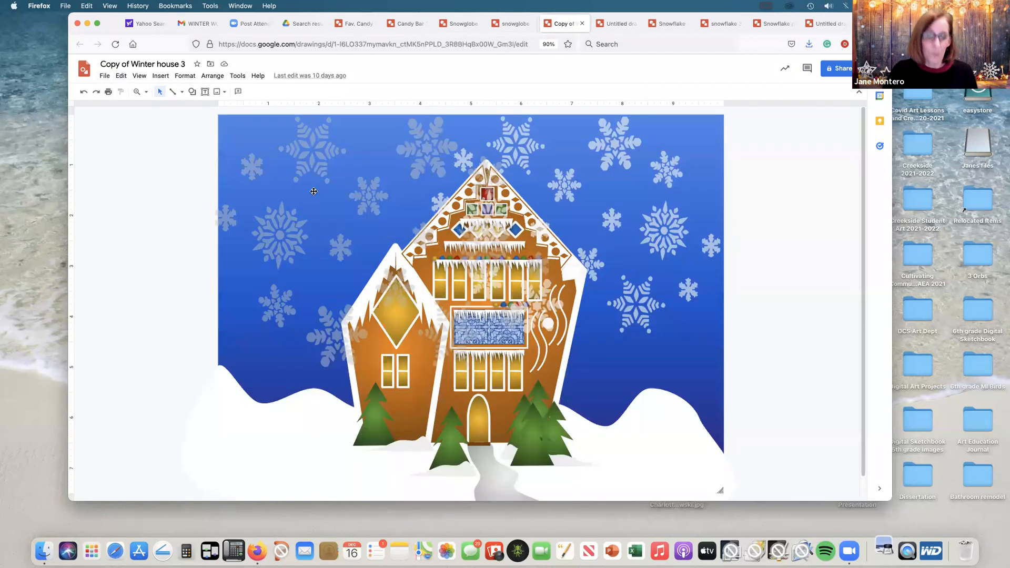
{"action": "left_click", "coordinate": [258, 155]}
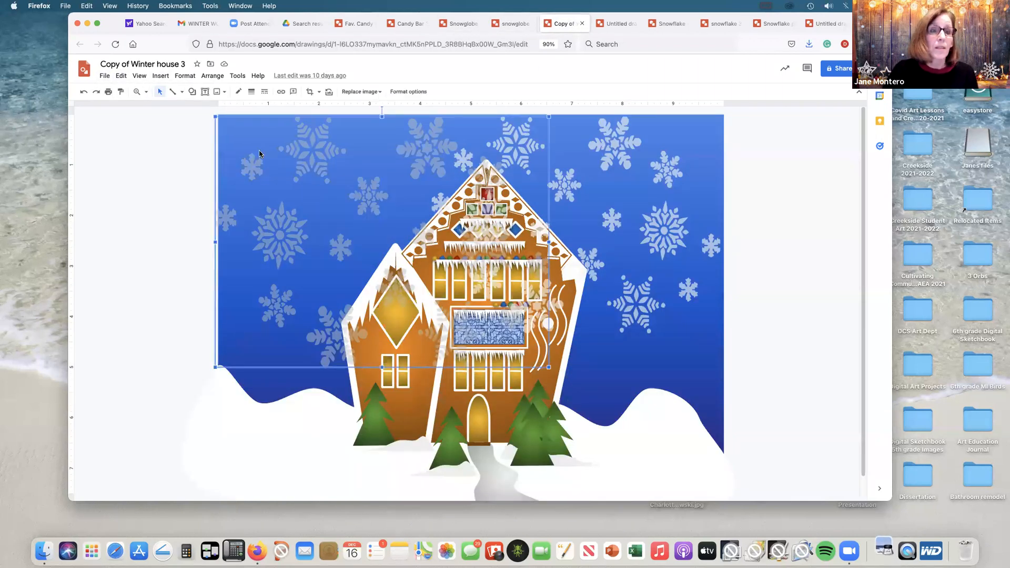
{"action": "left_click", "coordinate": [772, 154]}
{"action": "key", "text": "super+a"}
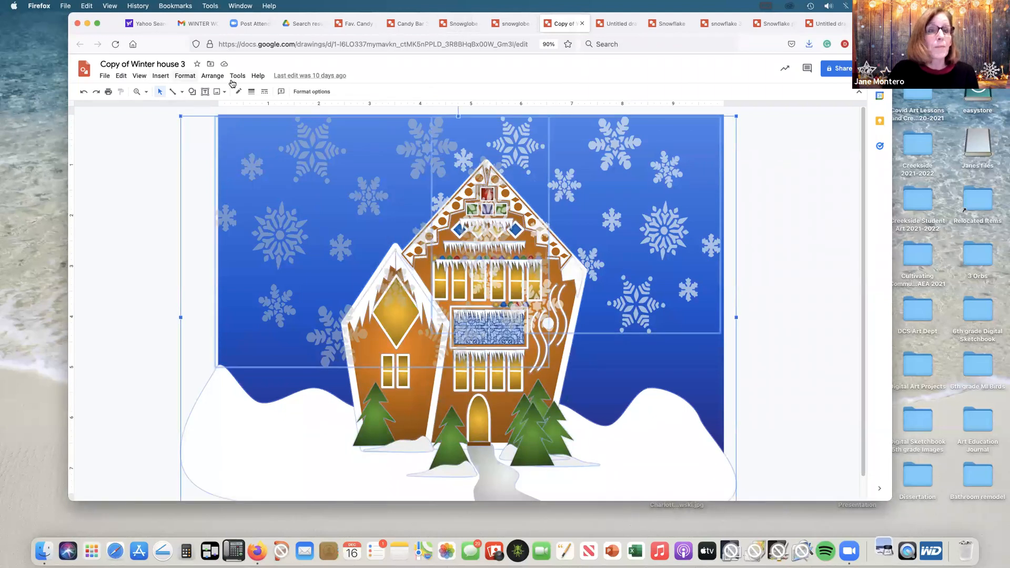
{"action": "left_click", "coordinate": [213, 75]}
{"action": "left_click", "coordinate": [229, 187]}
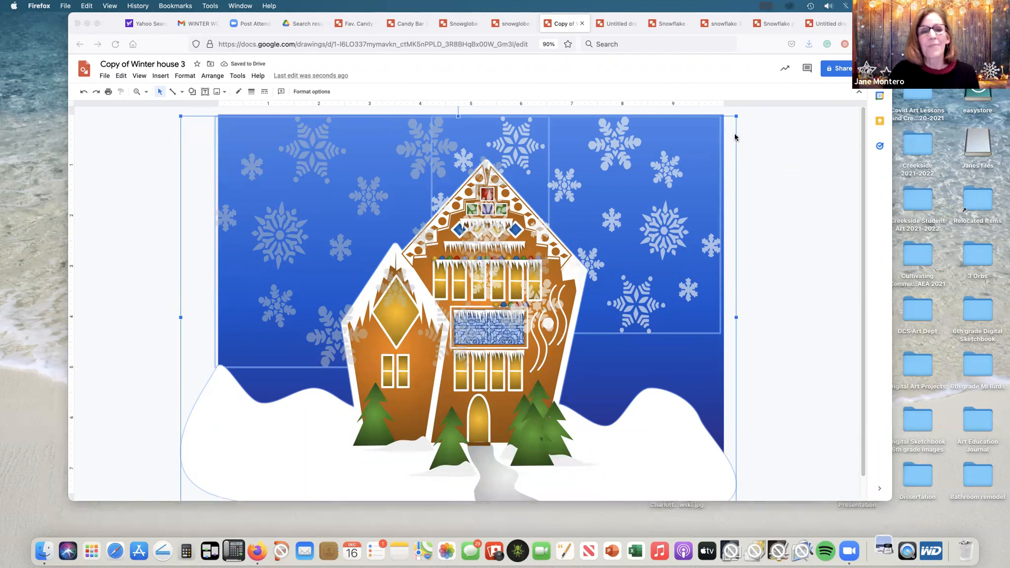
Step: Create a new blank drawing from the winter house file
{"action": "left_click", "coordinate": [105, 78]}
{"action": "mouse_move", "coordinate": [130, 116]}
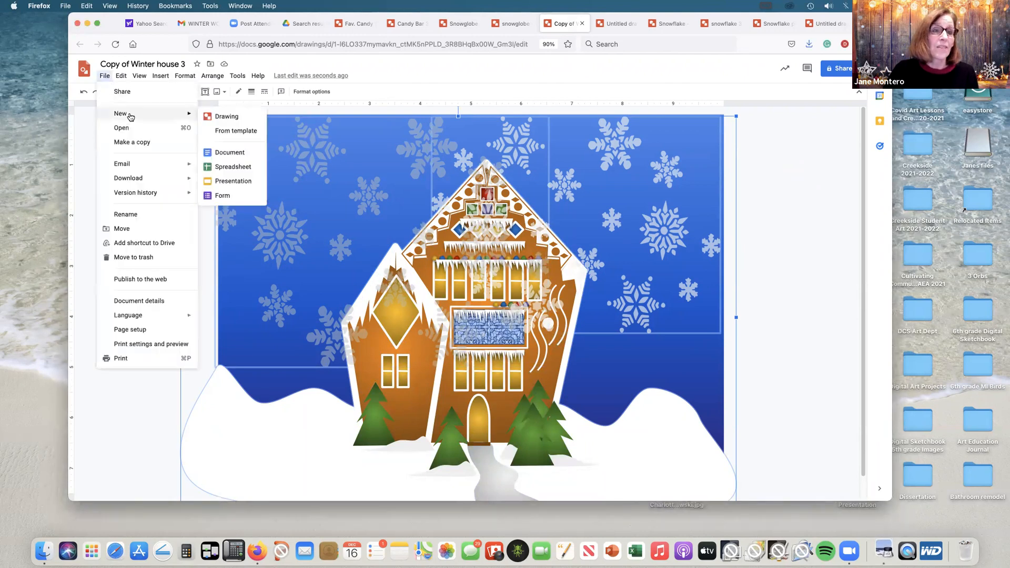
{"action": "left_click", "coordinate": [223, 117]}
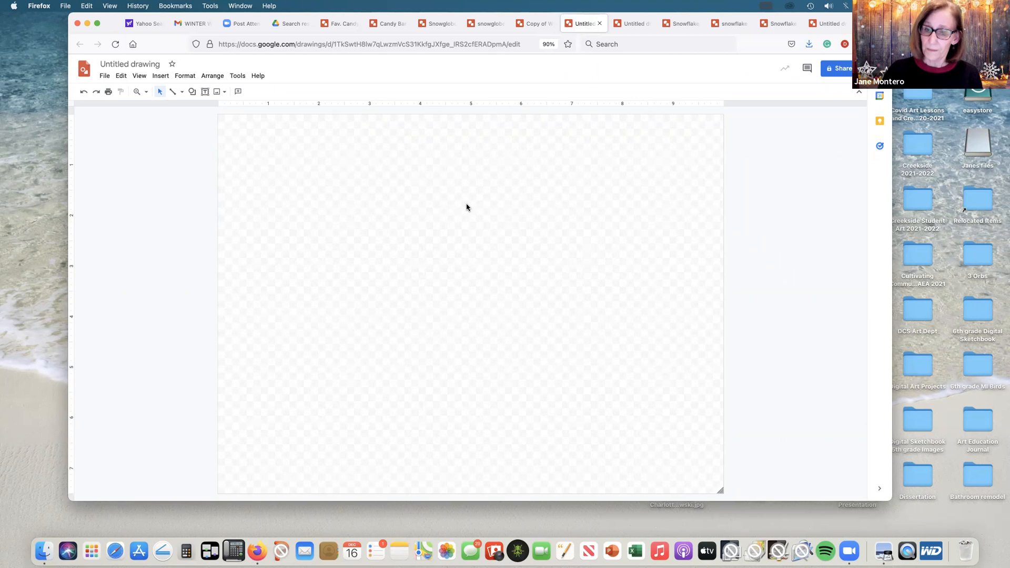
Step: Open the downloaded Untitled drawing-5.jpg and bring its Preview window to the front
{"action": "left_click", "coordinate": [809, 48]}
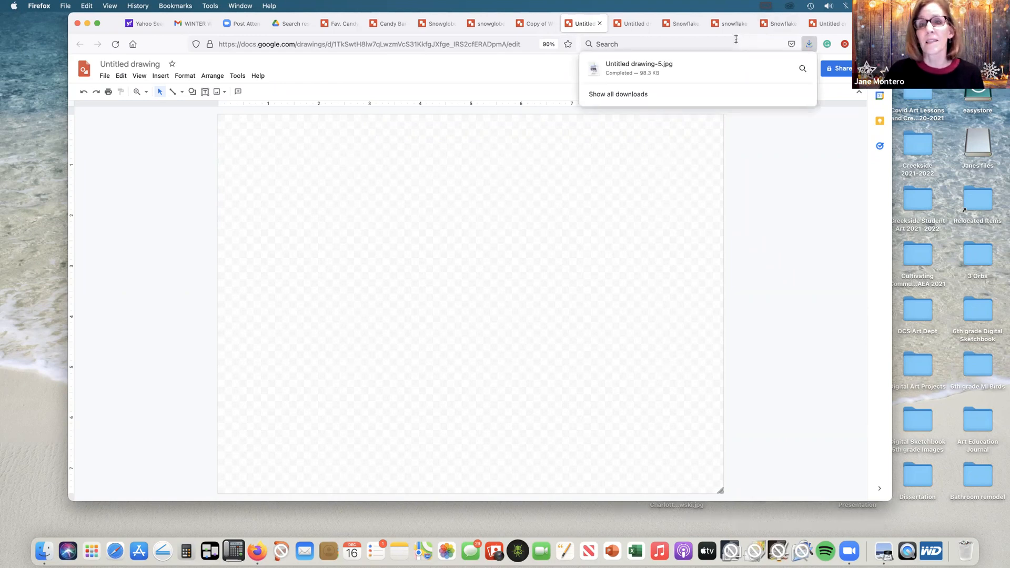
{"action": "left_click", "coordinate": [610, 70]}
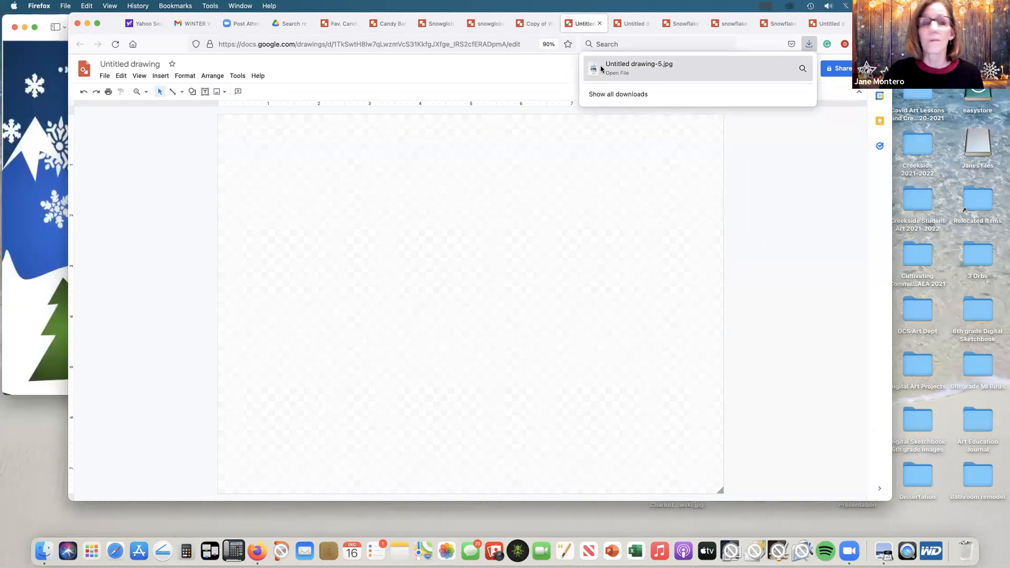
{"action": "left_click", "coordinate": [52, 59]}
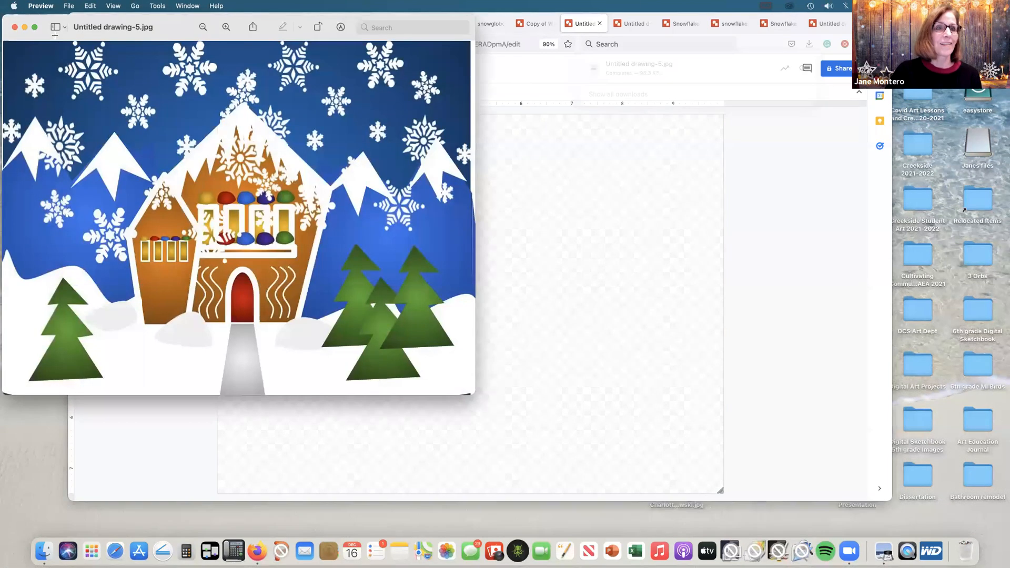
Step: Move Untitled drawing-5.jpg from the Downloads folder to the Desktop
{"action": "left_click", "coordinate": [68, 6]}
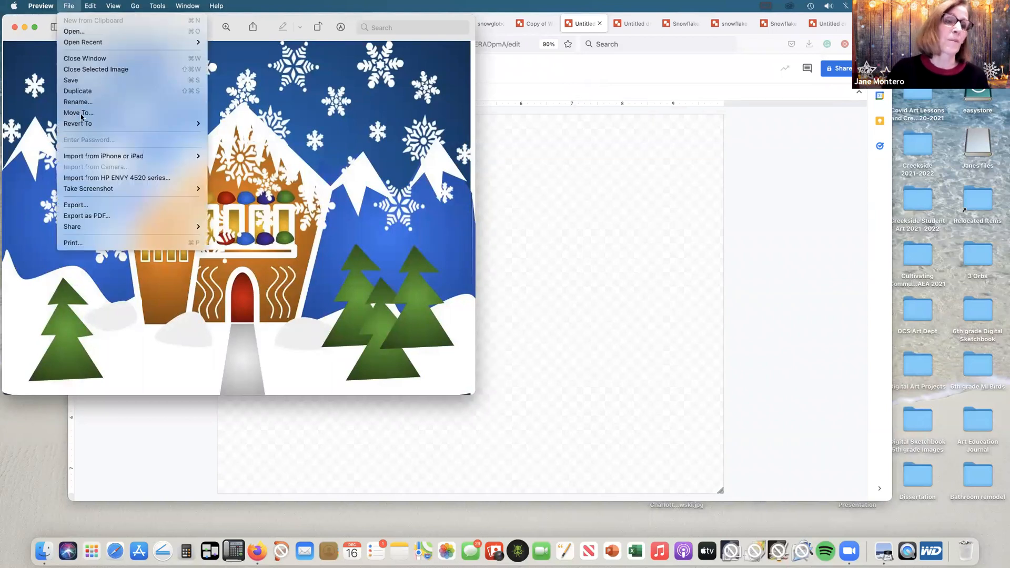
{"action": "left_click", "coordinate": [78, 114]}
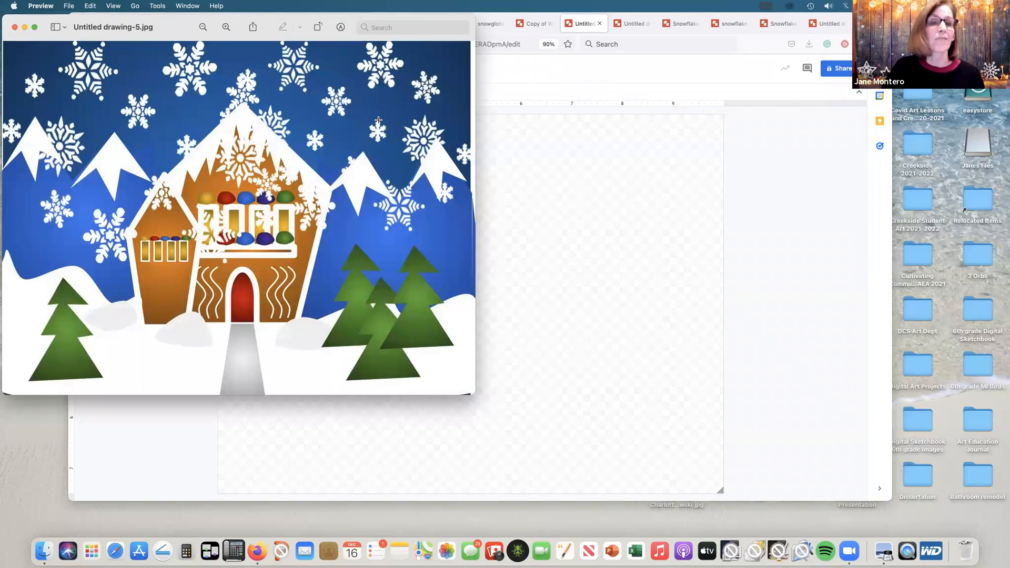
{"action": "key", "text": "super+p"}
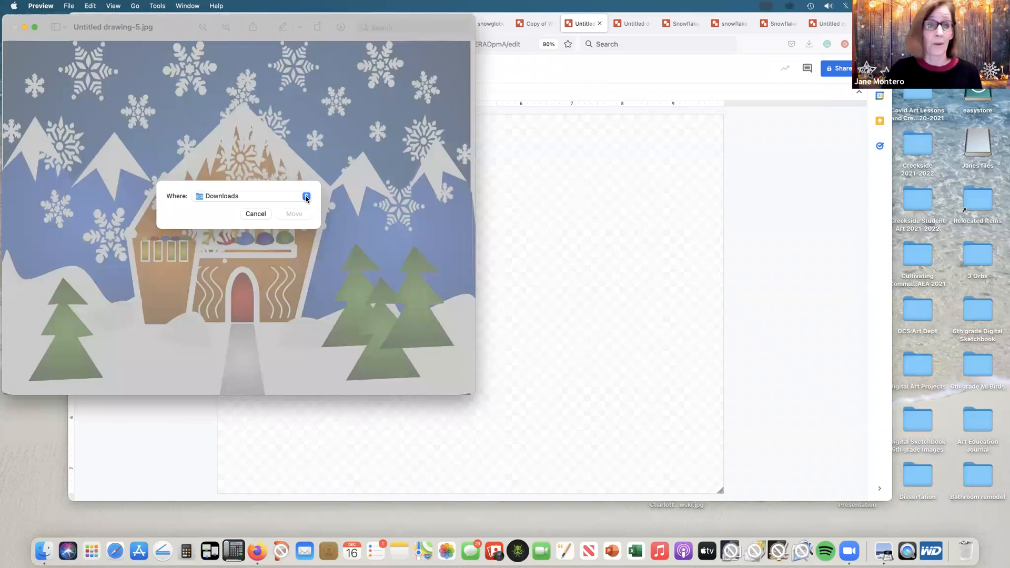
{"action": "left_click", "coordinate": [306, 198]}
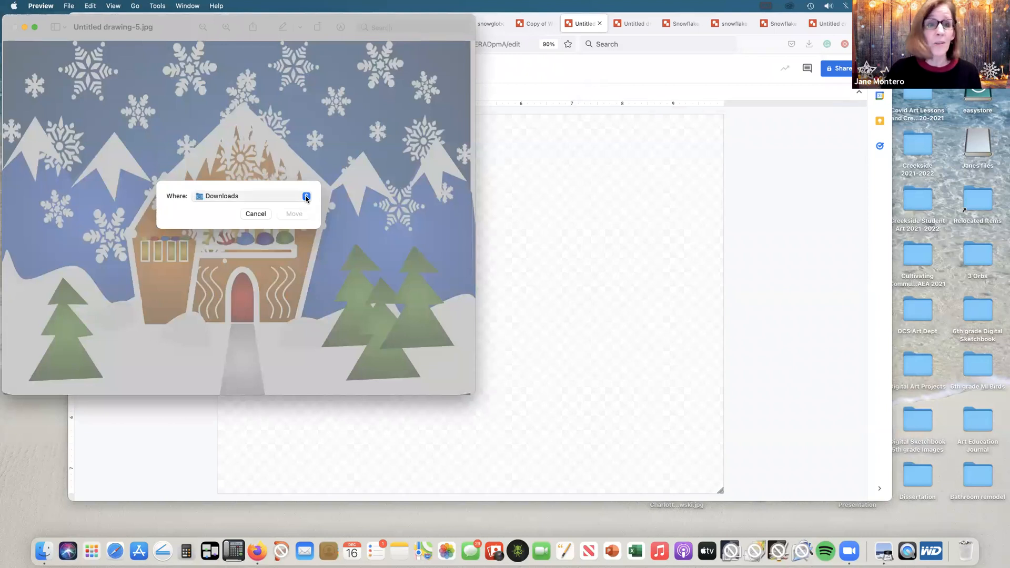
{"action": "left_click", "coordinate": [307, 198]}
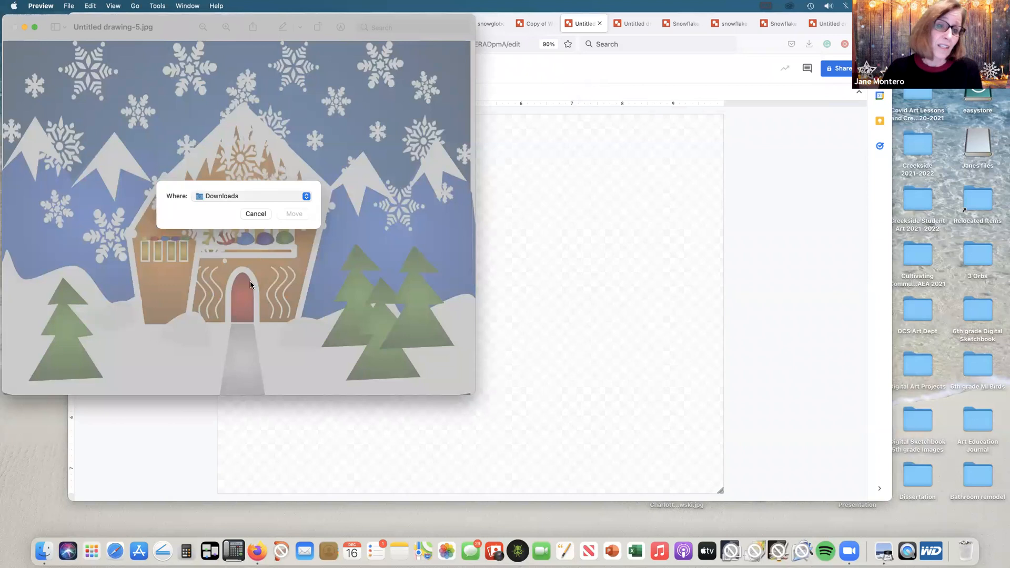
{"action": "left_click", "coordinate": [240, 320]}
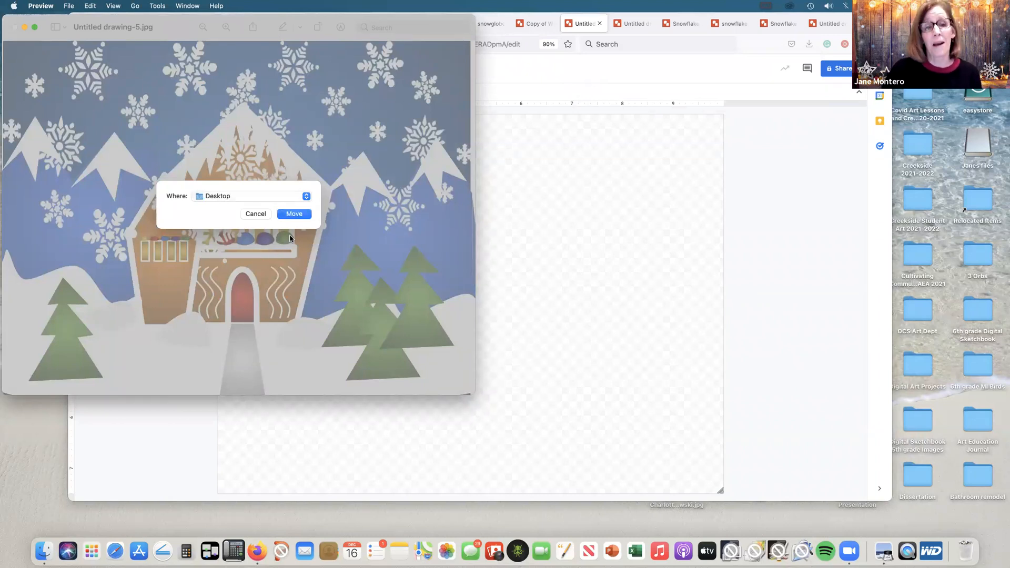
{"action": "left_click", "coordinate": [294, 214]}
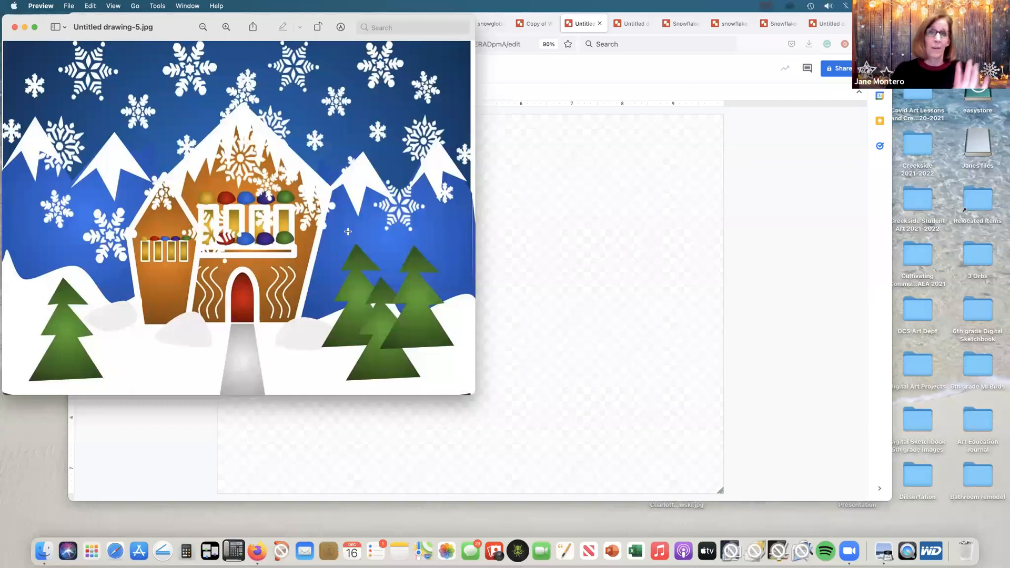
Step: Back in the blank drawing in Firefox, insert Untitled drawing-5.jpg from the computer's recent files
{"action": "left_click", "coordinate": [561, 188]}
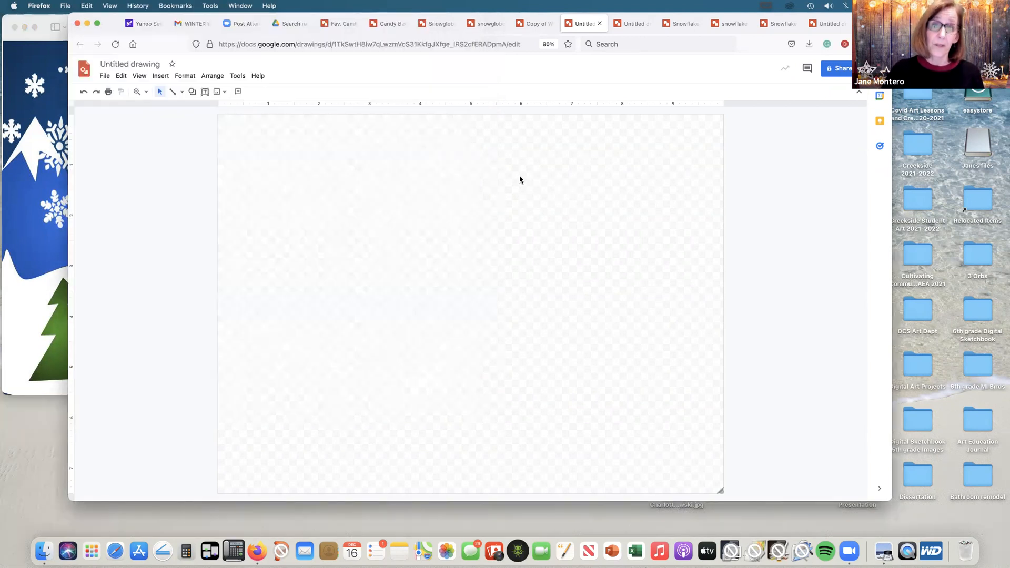
{"action": "left_click", "coordinate": [225, 93]}
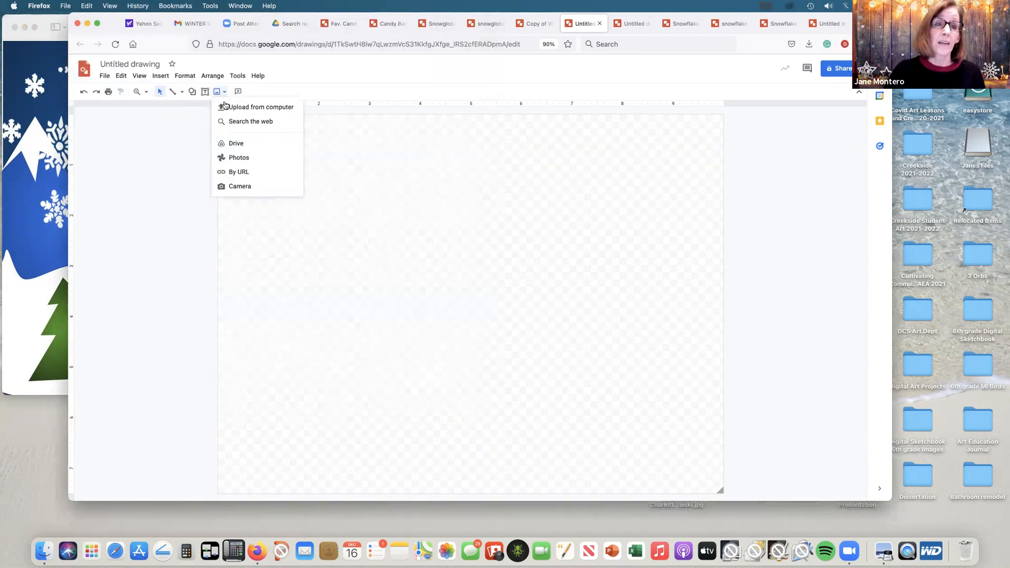
{"action": "left_click", "coordinate": [234, 108]}
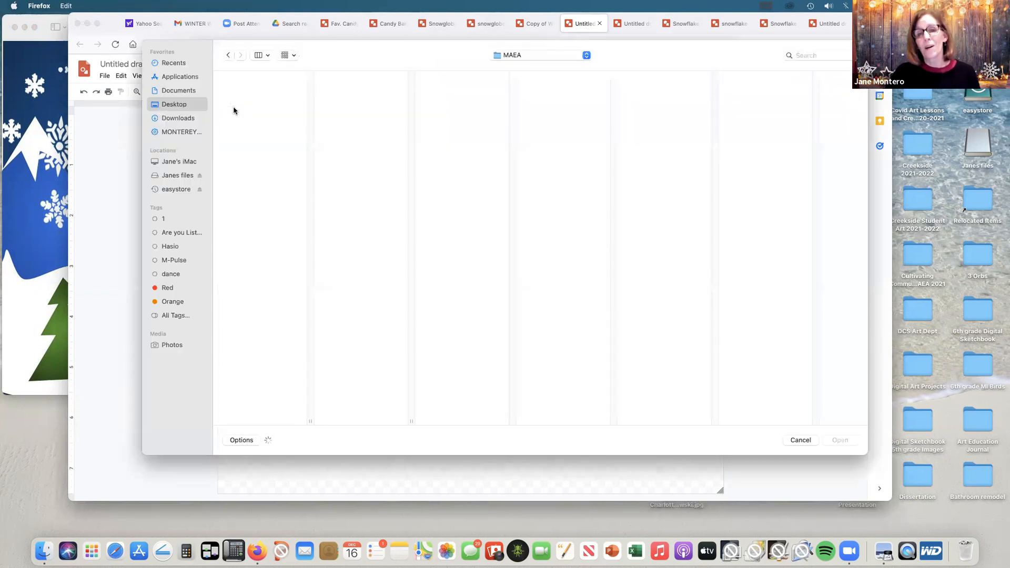
{"action": "left_click", "coordinate": [177, 65]}
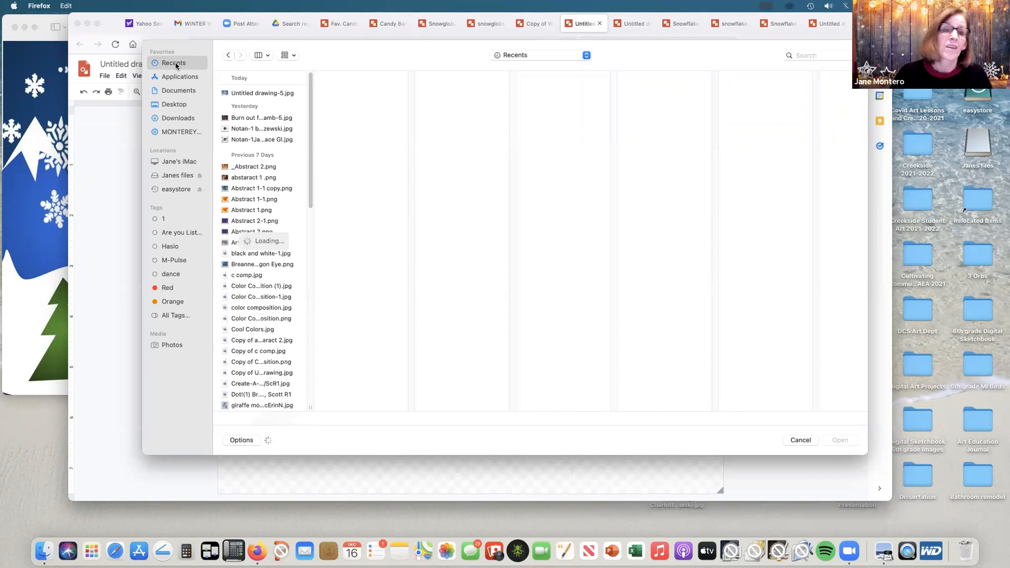
{"action": "left_click", "coordinate": [247, 94]}
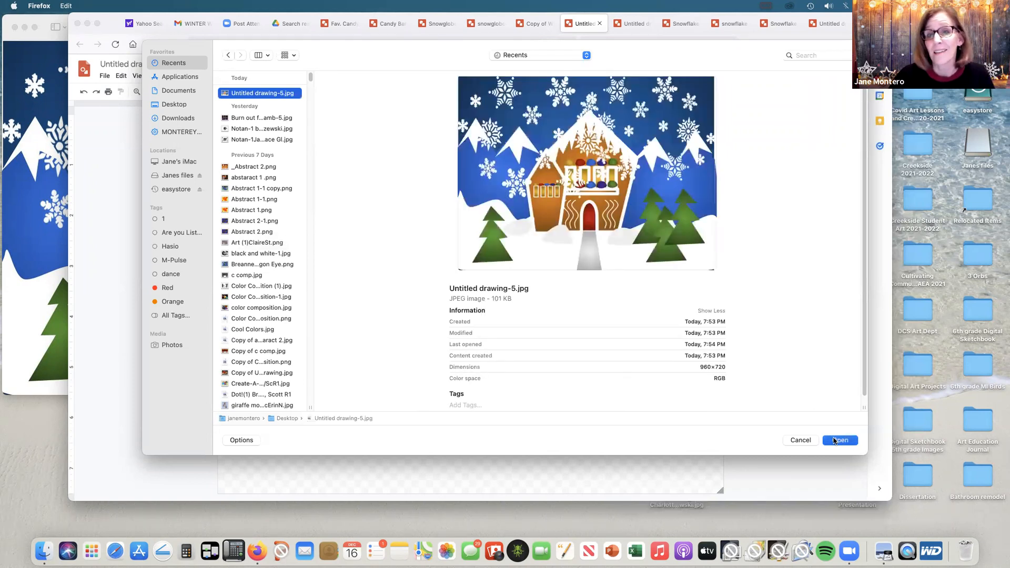
{"action": "left_click", "coordinate": [834, 441]}
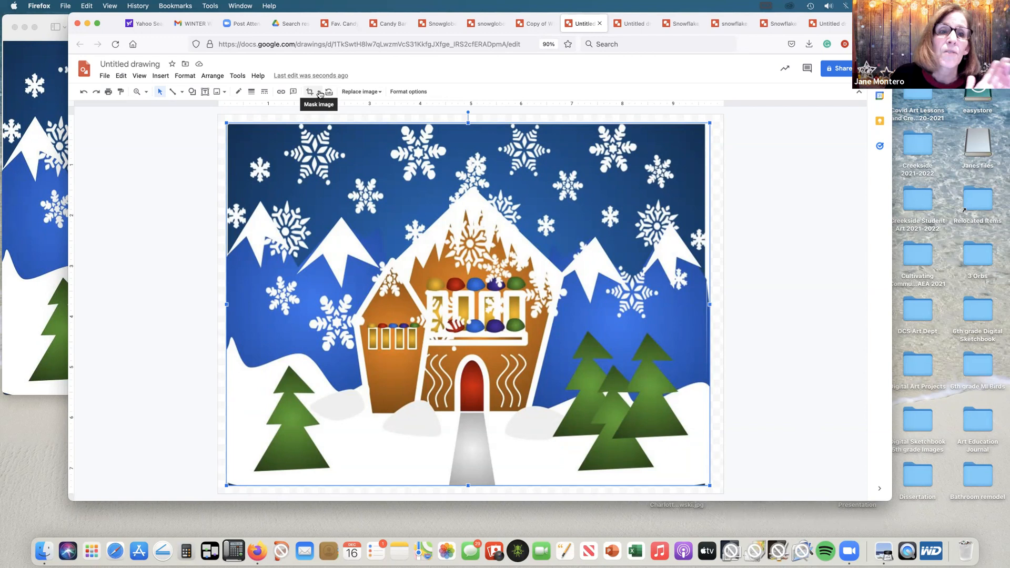
Step: Mask the winter scene image with an oval and narrow it from both sides to a nearly round shape about 7.7 in wide
{"action": "left_click", "coordinate": [318, 92]}
{"action": "mouse_move", "coordinate": [327, 110]}
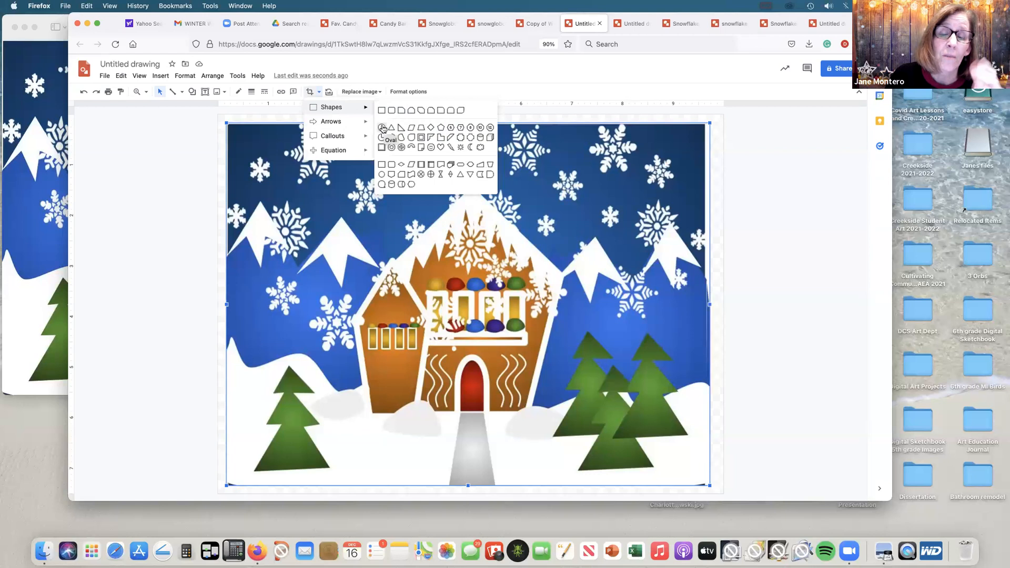
{"action": "left_click", "coordinate": [382, 126]}
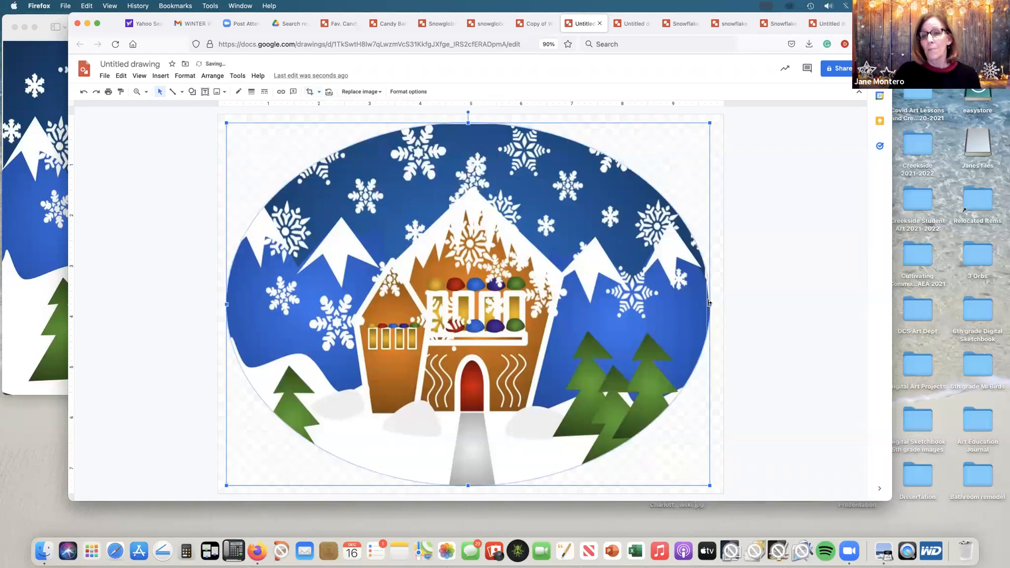
{"action": "left_click_drag", "start_coordinate": [710, 305], "coordinate": [662, 297]}
{"action": "left_click_drag", "start_coordinate": [226, 305], "coordinate": [260, 304]}
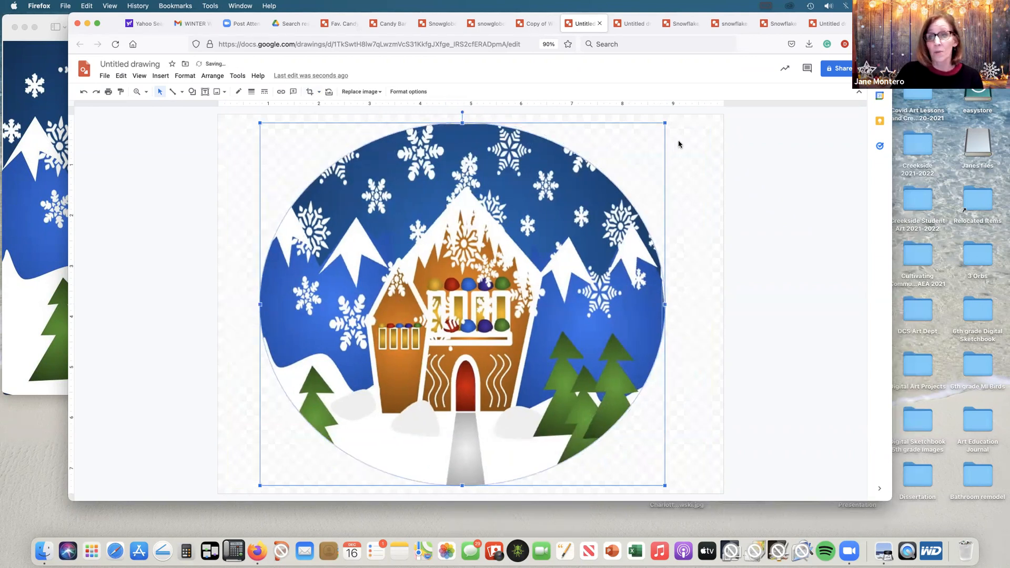
{"action": "left_click_drag", "start_coordinate": [665, 303], "coordinate": [649, 303]}
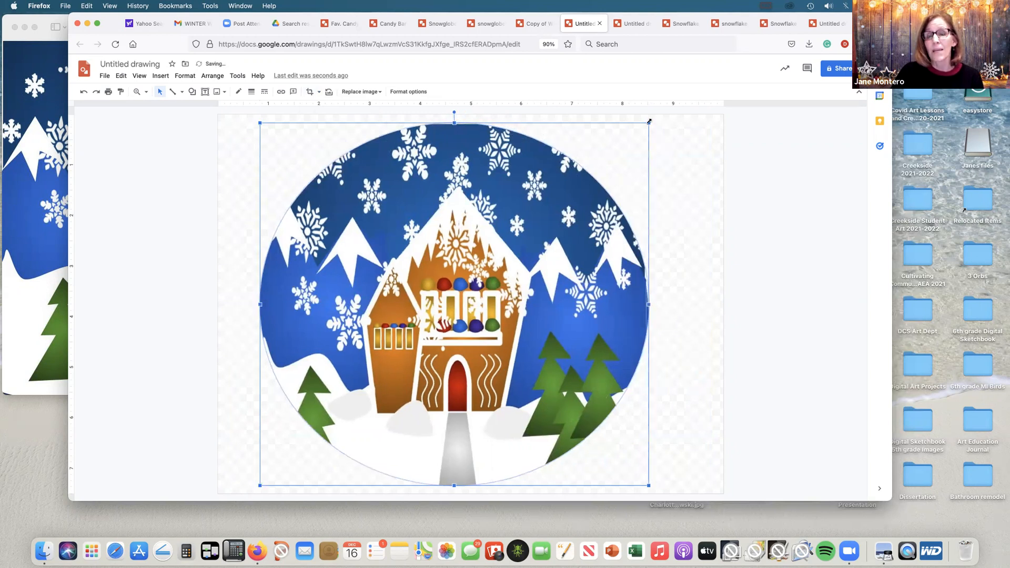
Step: Scale down the oval-masked winter scene to about 6.4 in wide and centre it in the upper part of the drawing
{"action": "left_click_drag", "start_coordinate": [641, 127], "coordinate": [621, 144]}
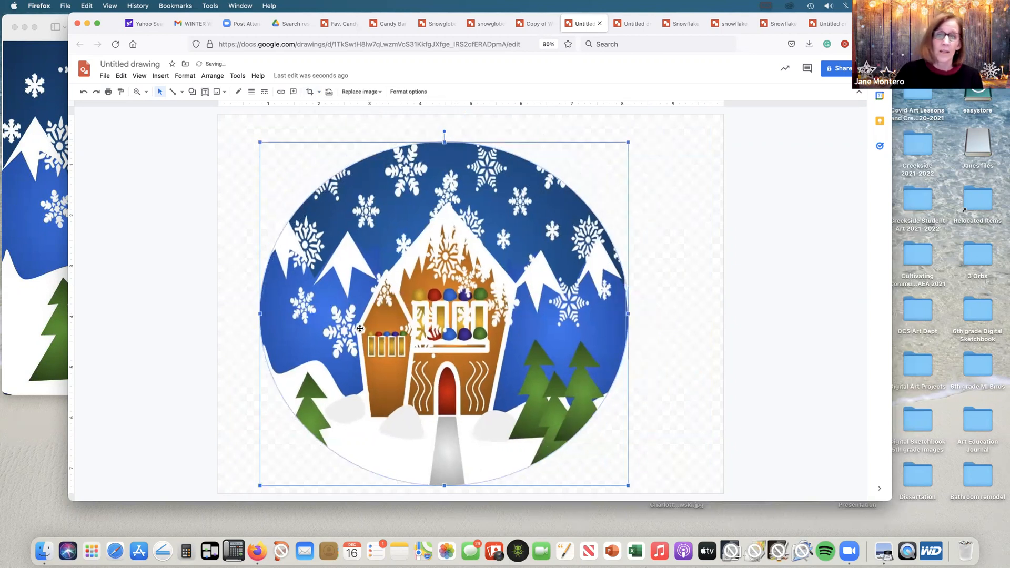
{"action": "left_click_drag", "start_coordinate": [260, 485], "coordinate": [276, 469]}
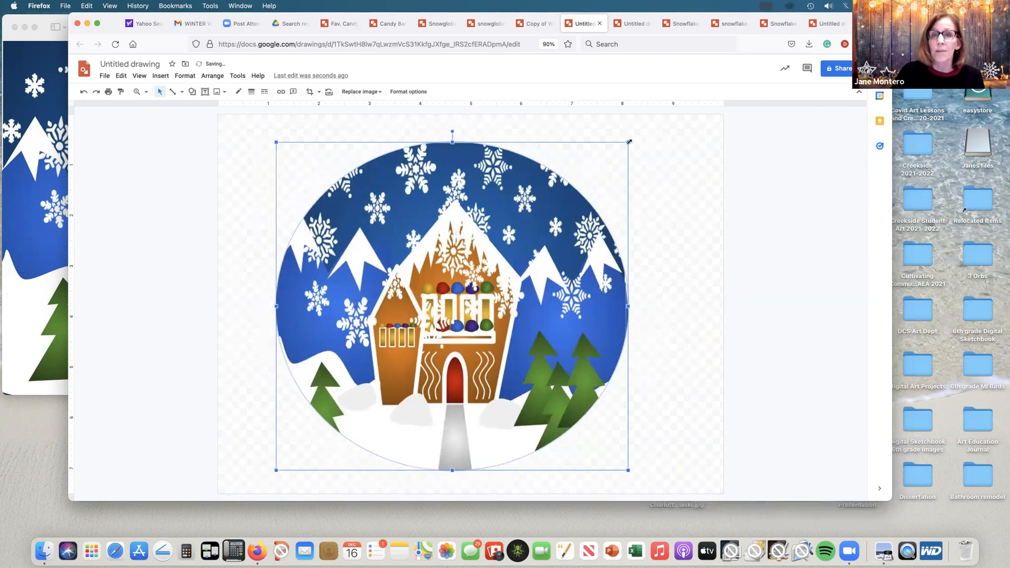
{"action": "left_click_drag", "start_coordinate": [626, 143], "coordinate": [594, 161]}
{"action": "left_click_drag", "start_coordinate": [517, 223], "coordinate": [546, 199]}
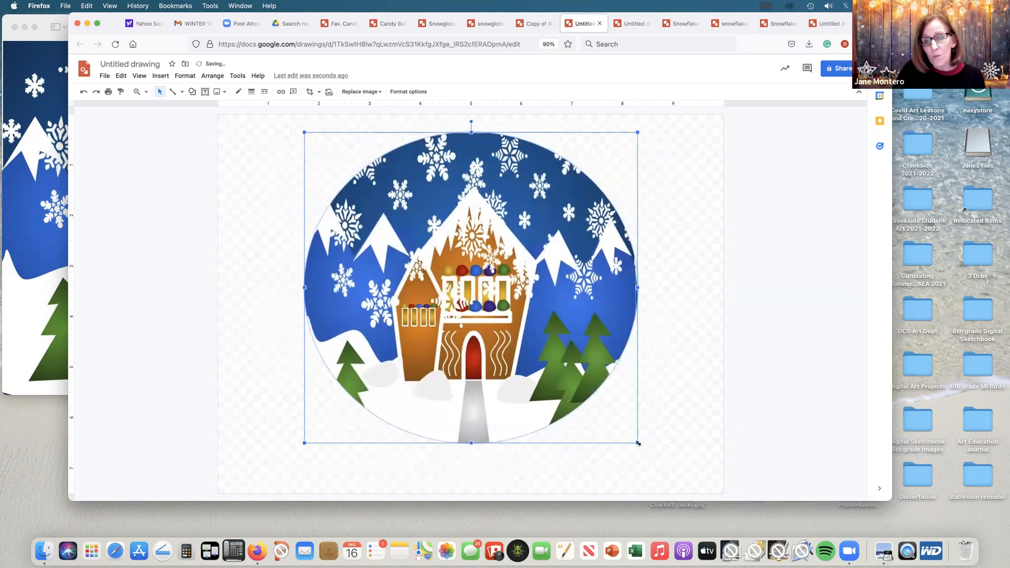
{"action": "left_click_drag", "start_coordinate": [627, 439], "coordinate": [620, 432]}
{"action": "left_click", "coordinate": [657, 248]}
Step: Draw a circle about 6.1 in across as a roundness guide and place it over the masked winter scene
{"action": "left_click", "coordinate": [192, 92]}
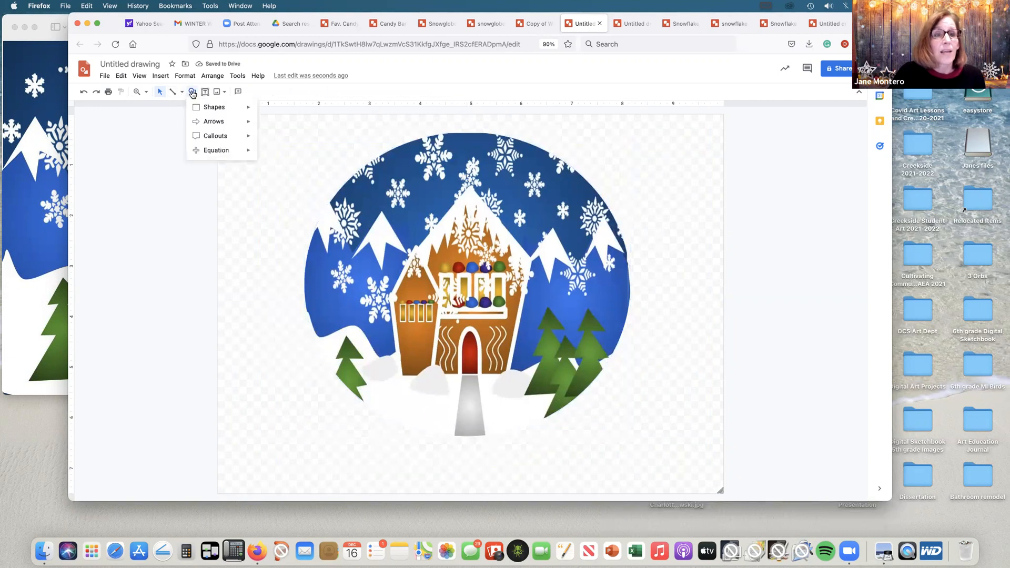
{"action": "mouse_move", "coordinate": [195, 103]}
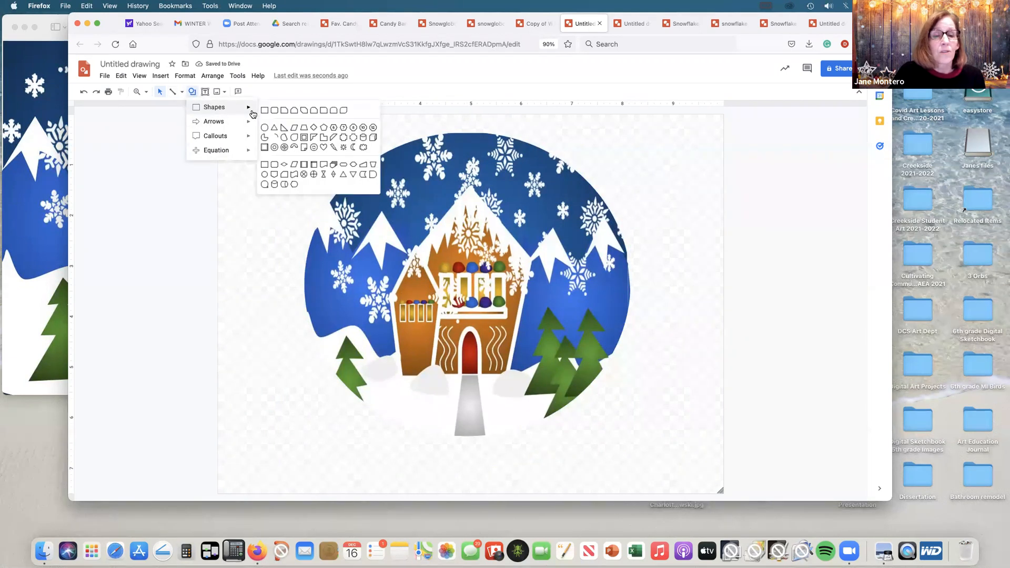
{"action": "left_click", "coordinate": [264, 128]}
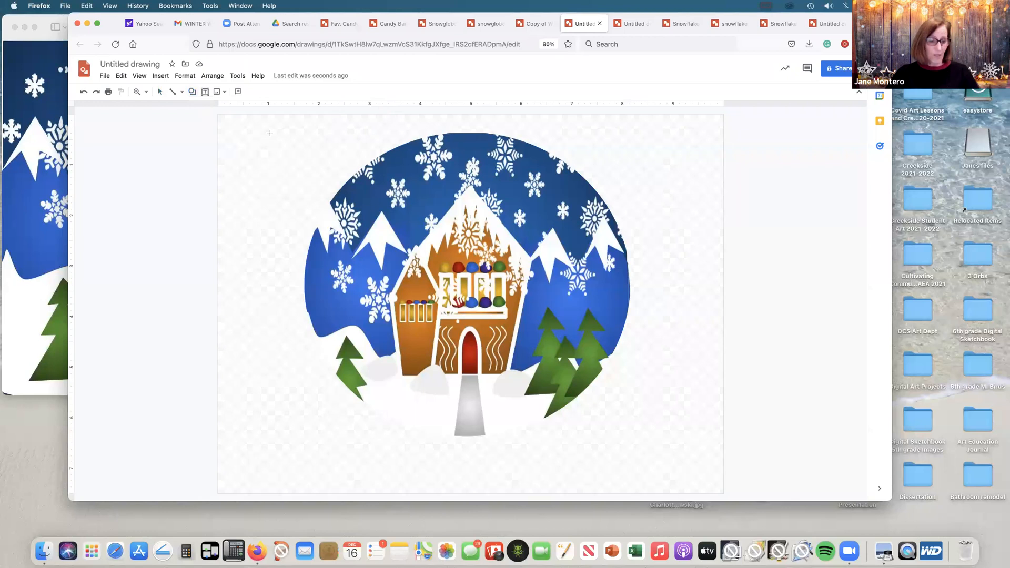
{"action": "left_click_drag", "start_coordinate": [330, 139], "coordinate": [636, 428]}
{"action": "left_click_drag", "start_coordinate": [568, 304], "coordinate": [549, 302]}
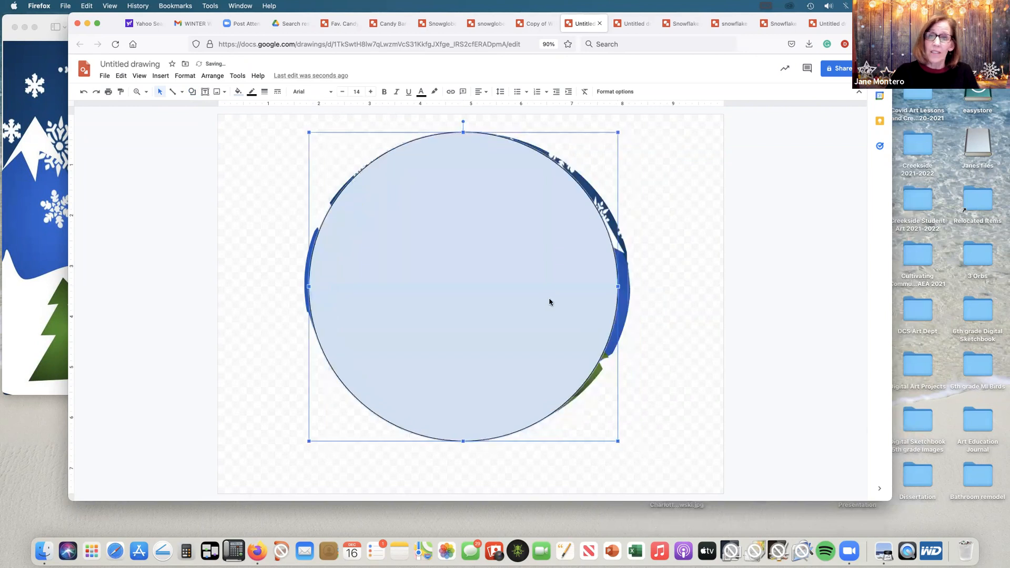
Step: Narrow the masked winter scene from both sides to match the guide circle, and delete the circle
{"action": "left_click", "coordinate": [671, 291]}
{"action": "left_click", "coordinate": [622, 293]}
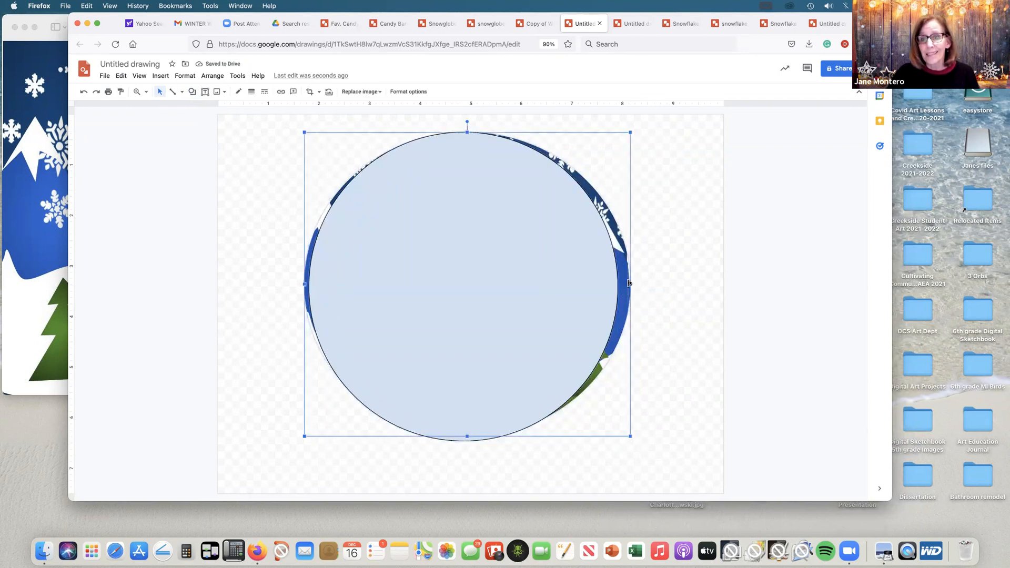
{"action": "left_click_drag", "start_coordinate": [620, 282], "coordinate": [620, 282]}
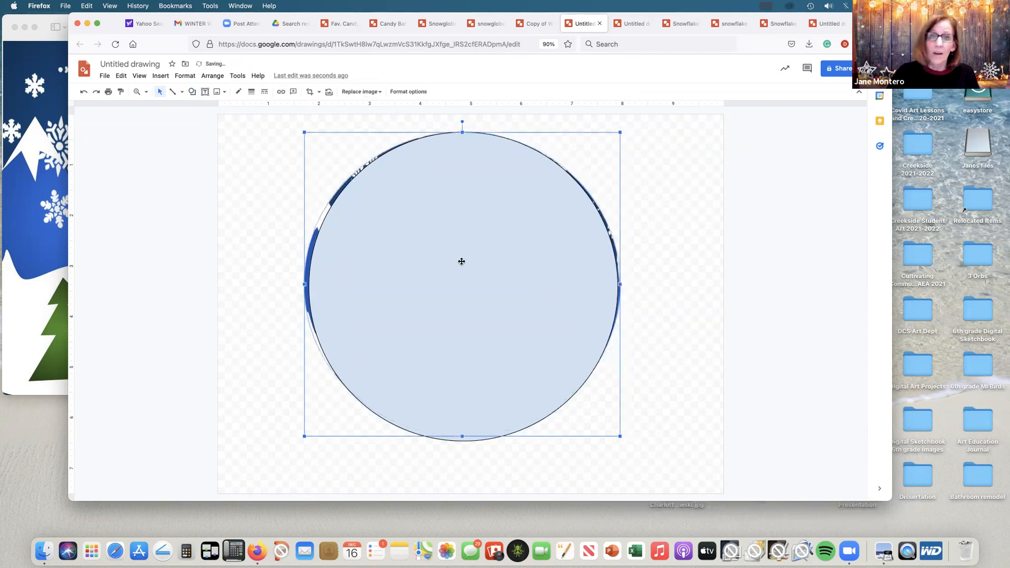
{"action": "left_click_drag", "start_coordinate": [303, 283], "coordinate": [309, 283]}
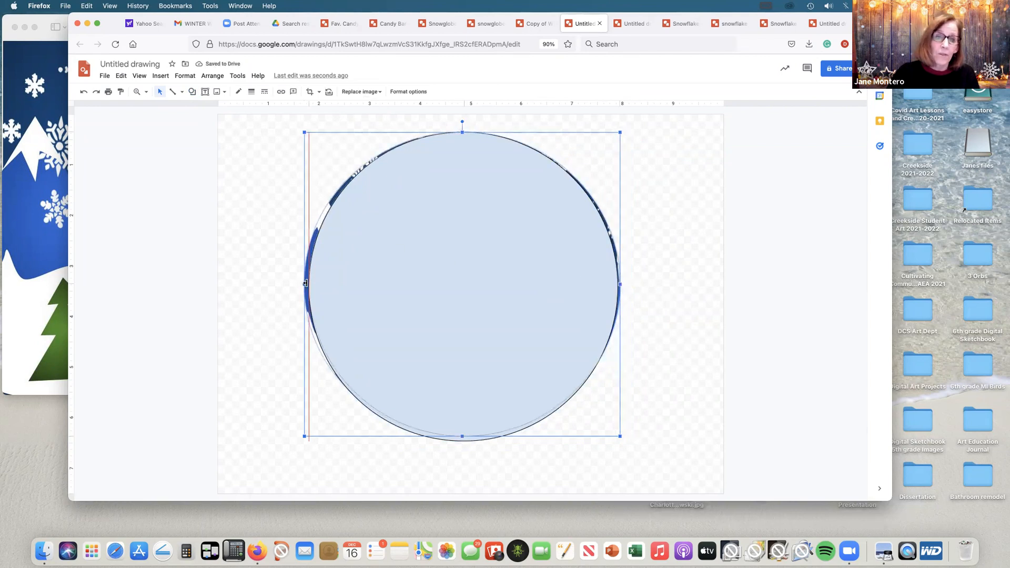
{"action": "left_click", "coordinate": [428, 264]}
{"action": "key", "text": "BackSpace"}
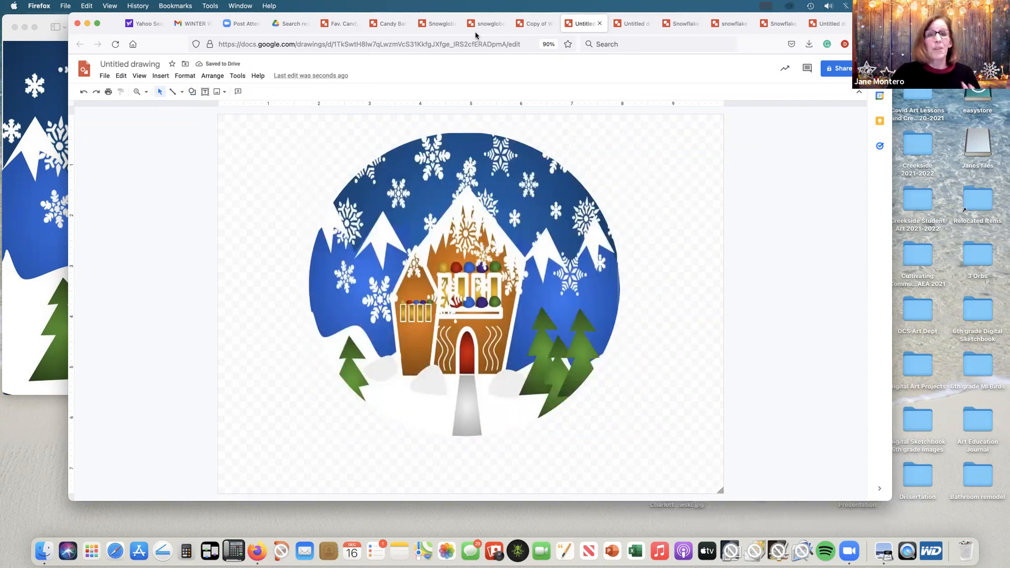
Step: Using the finished snowglobe drawing as reference, draw a closed crescent about 5.9 in tall along the globe's left edge with the Curve tool
{"action": "left_click", "coordinate": [488, 26]}
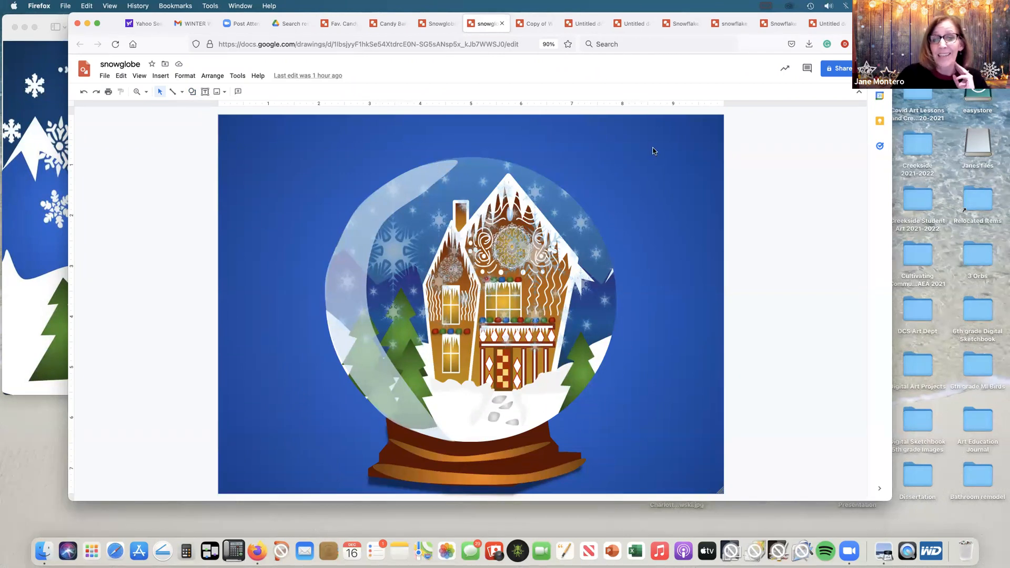
{"action": "left_click", "coordinate": [537, 24]}
{"action": "left_click", "coordinate": [582, 23]}
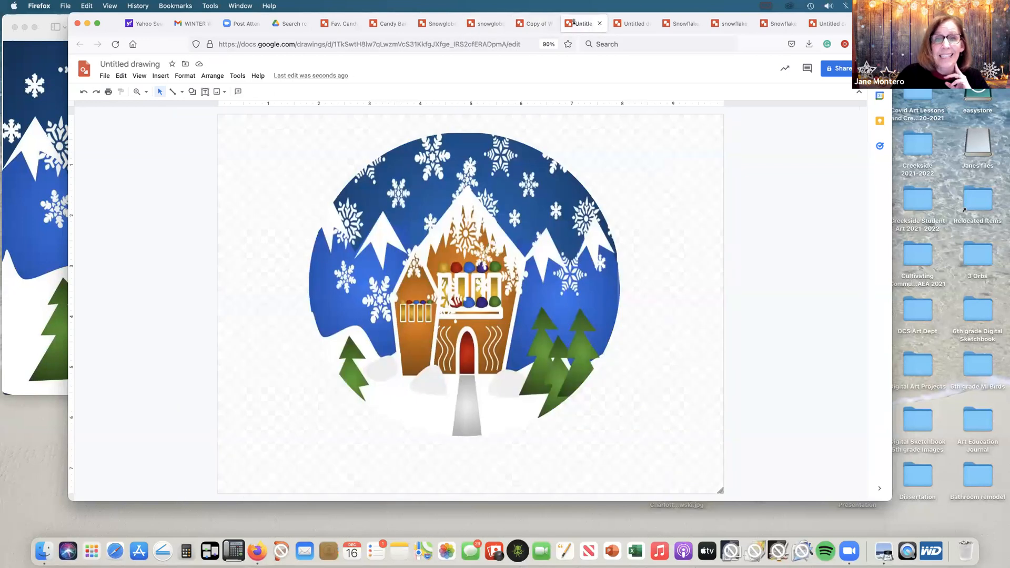
{"action": "left_click", "coordinate": [182, 92]}
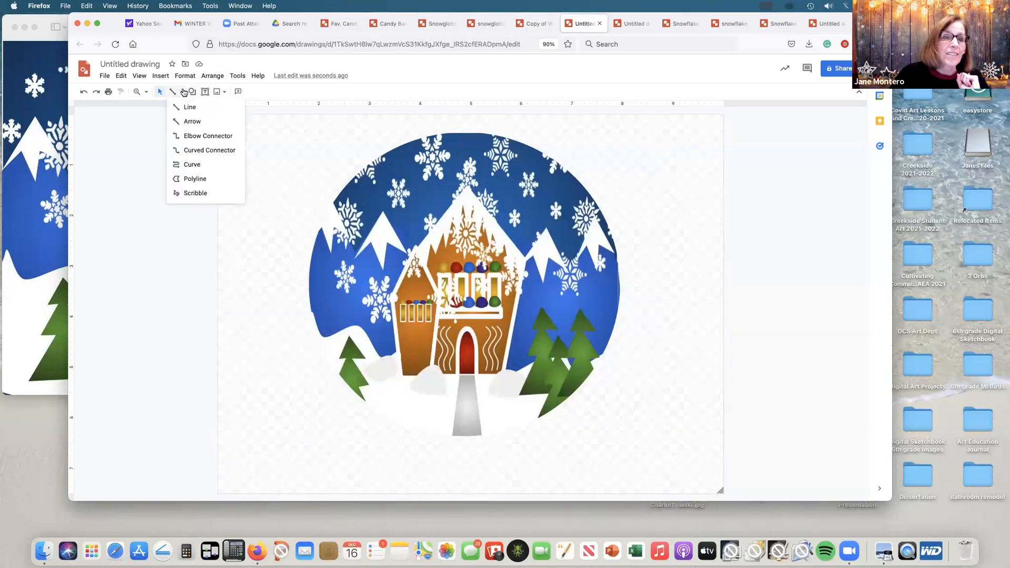
{"action": "left_click", "coordinate": [185, 165]}
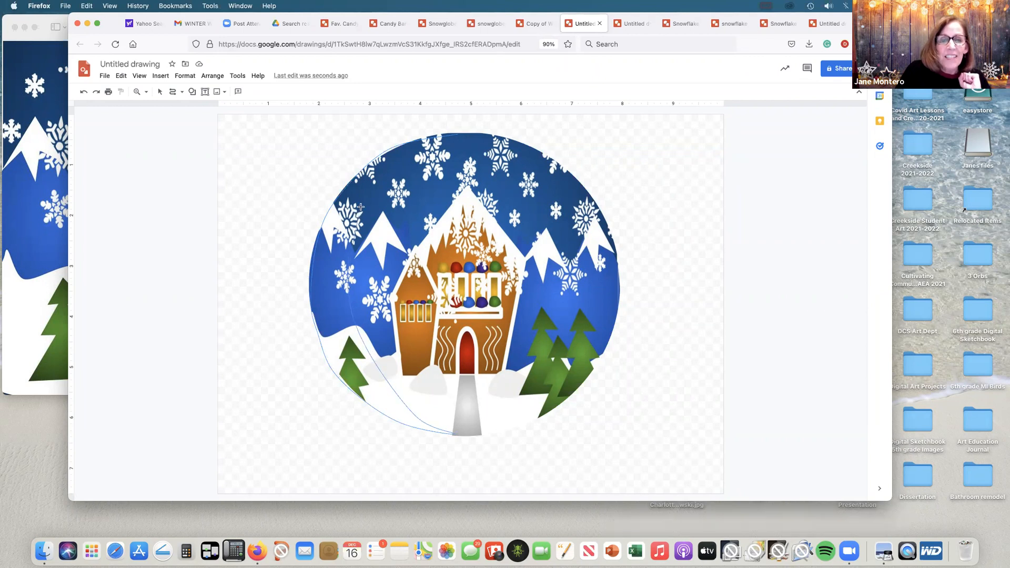
{"action": "left_click", "coordinate": [446, 131]}
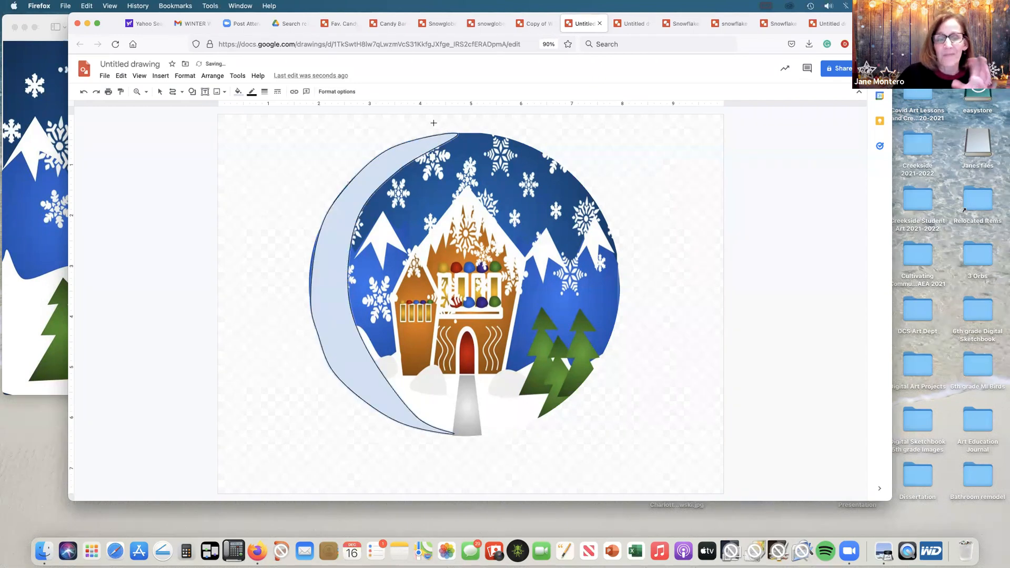
Step: Make the crescent's outline transparent and give its light blue fill partial transparency through a custom colour
{"action": "left_click", "coordinate": [252, 93]}
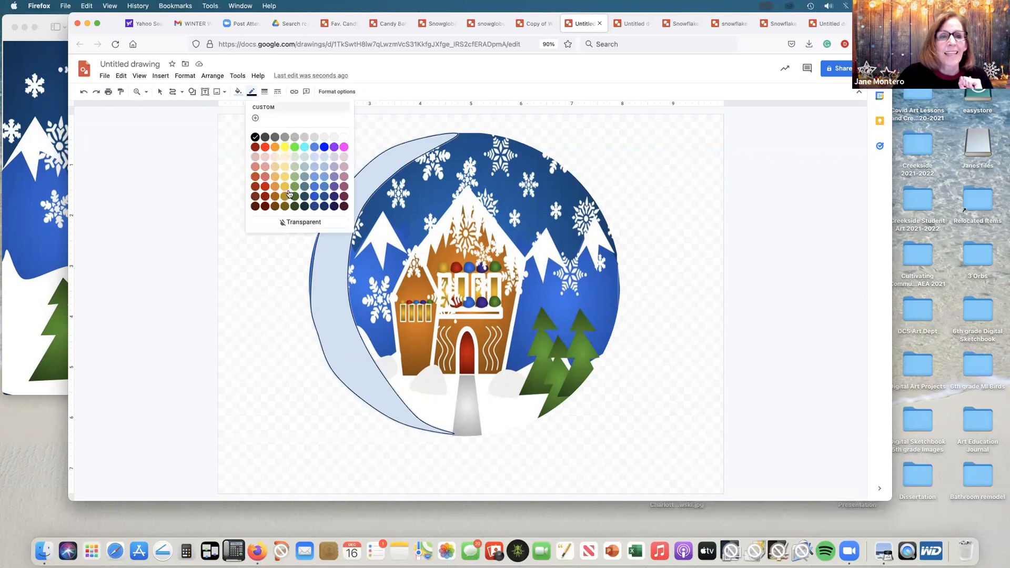
{"action": "left_click", "coordinate": [297, 222]}
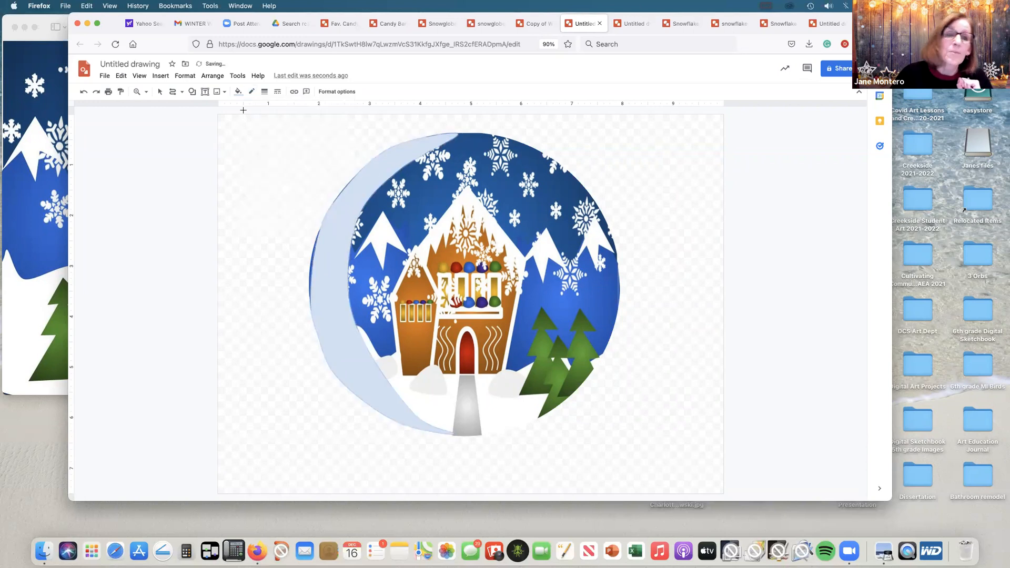
{"action": "left_click", "coordinate": [237, 93]}
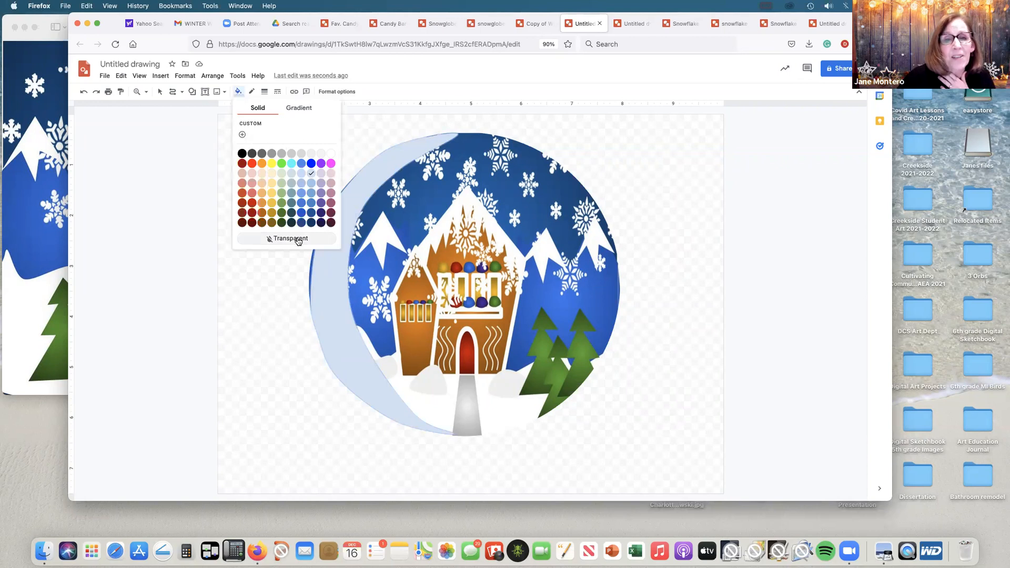
{"action": "left_click", "coordinate": [242, 136]}
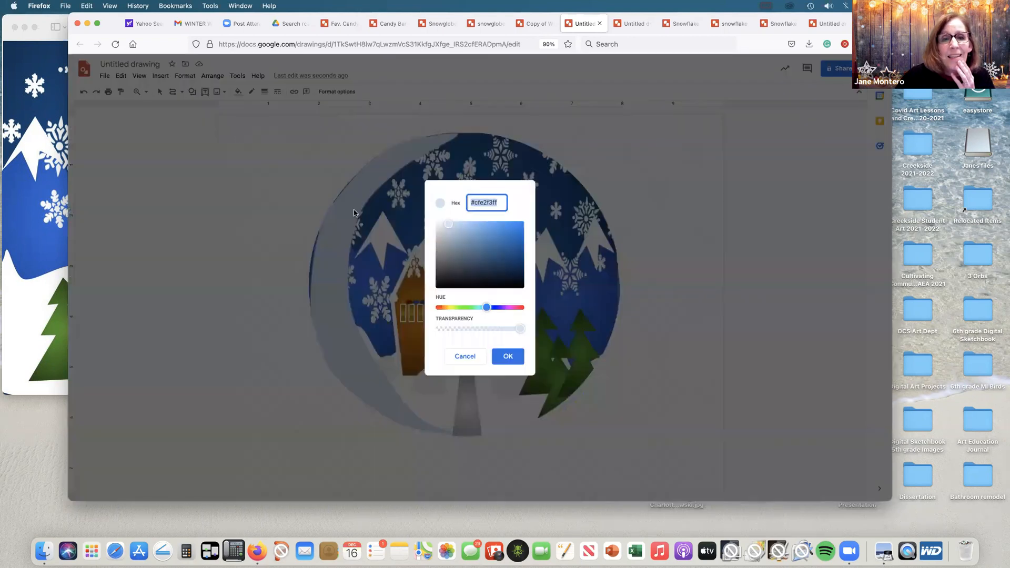
{"action": "mouse_move", "coordinate": [521, 329]}
{"action": "left_mouse_down"}
{"action": "mouse_move", "coordinate": [482, 330]}
{"action": "mouse_move", "coordinate": [494, 329]}
{"action": "left_mouse_up"}
{"action": "left_click", "coordinate": [504, 357]}
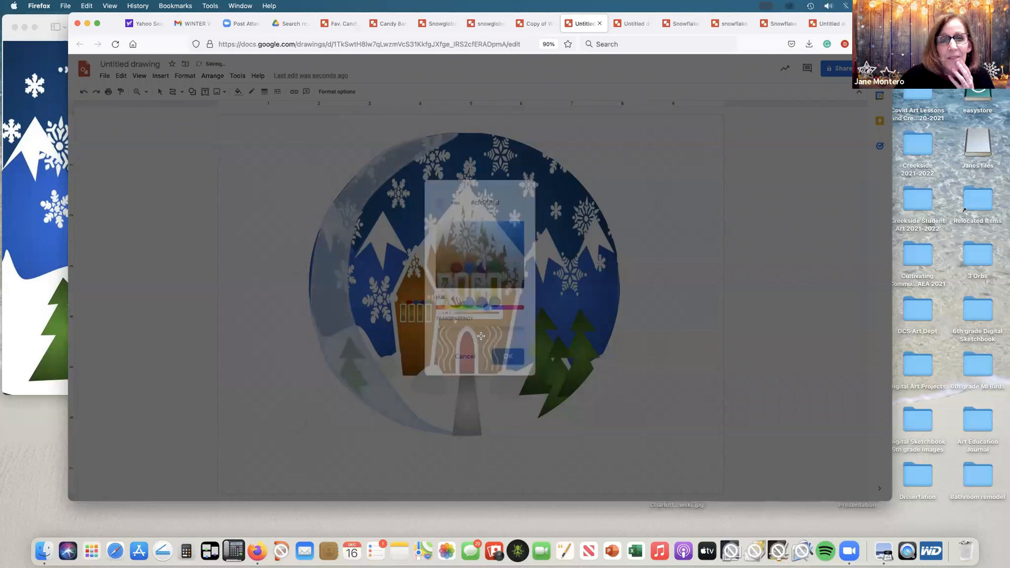
Step: Widen the crescent slightly toward the globe's left edge and nudge it right so it lines up with the rim
{"action": "left_click", "coordinate": [159, 92]}
{"action": "left_click", "coordinate": [312, 276]}
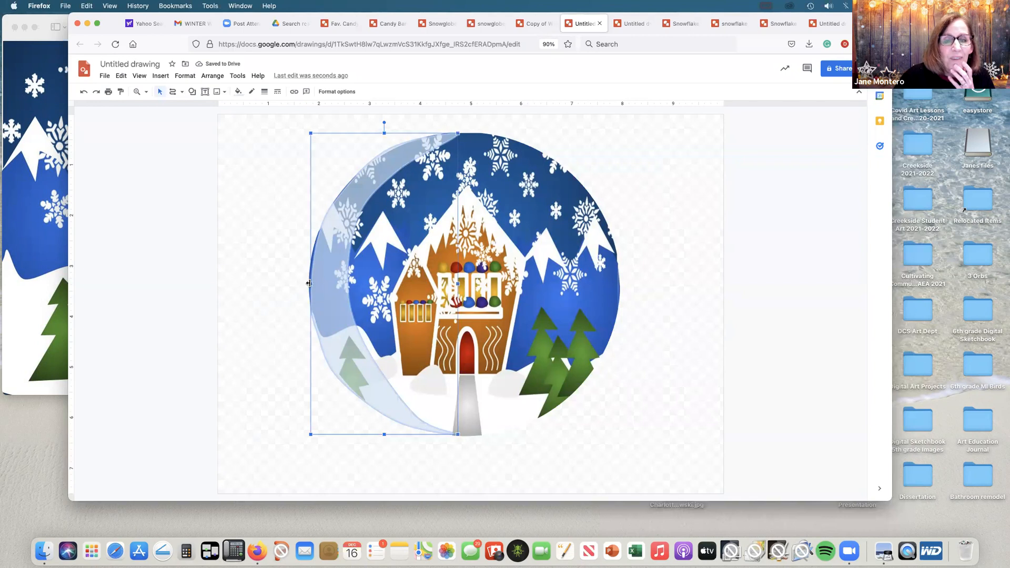
{"action": "left_click_drag", "start_coordinate": [309, 282], "coordinate": [307, 281]}
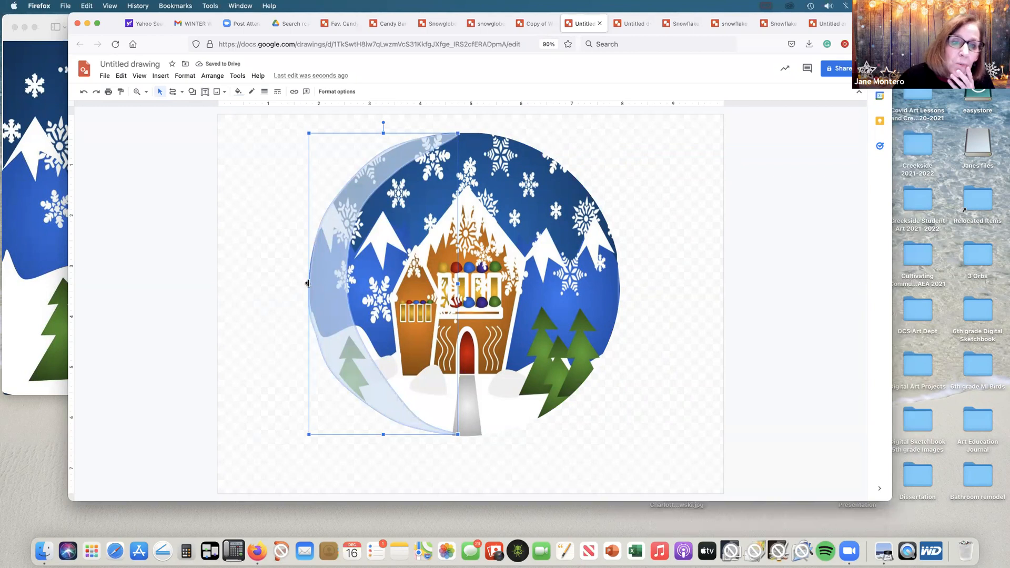
{"action": "left_click_drag", "start_coordinate": [308, 283], "coordinate": [307, 276]}
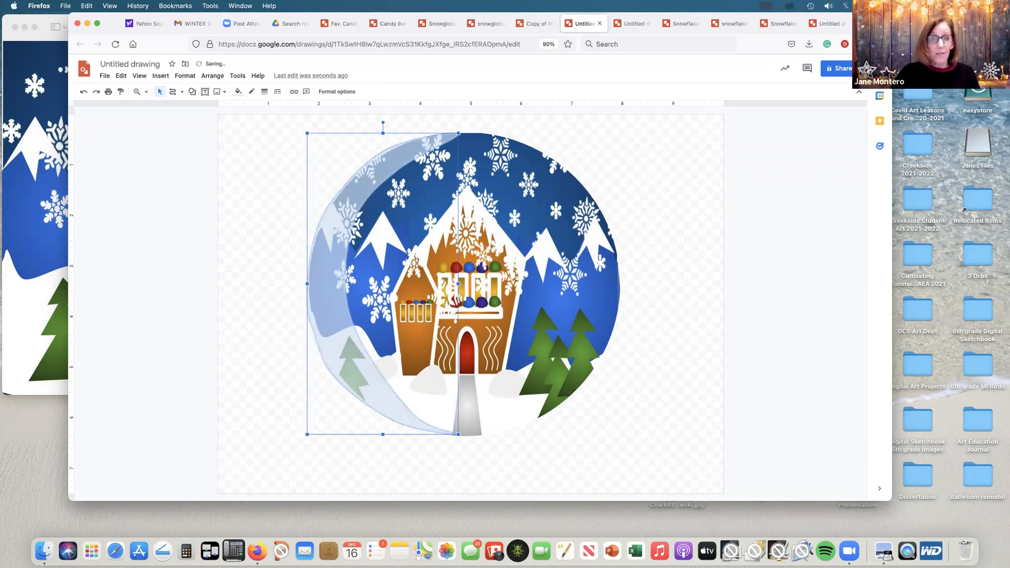
{"action": "key", "text": "Right"}
{"action": "left_click", "coordinate": [695, 184]}
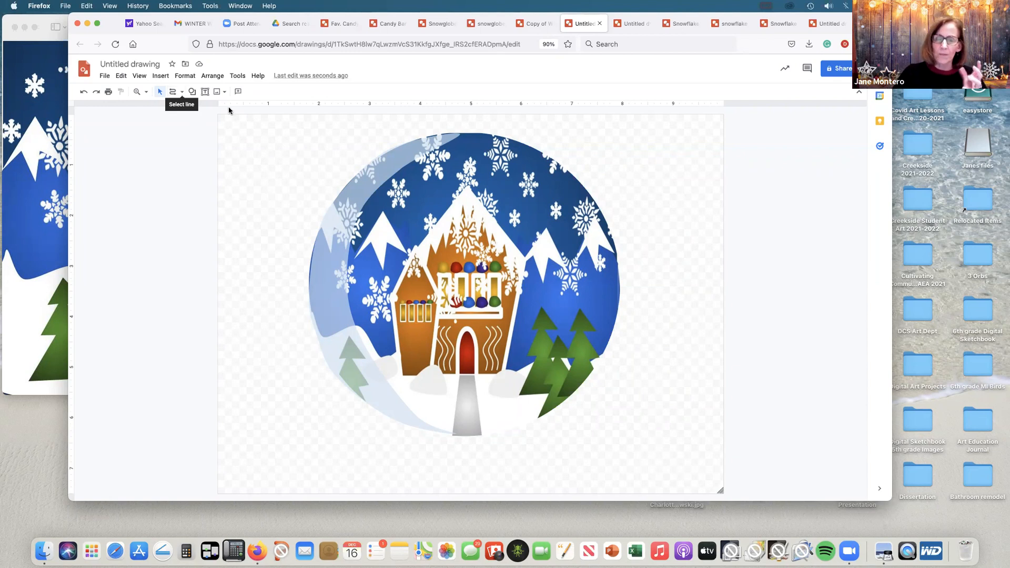
Step: Draw a closed, stepped snow globe base about 5 in wide with the Curve tool, overlapping the globe's lower edge
{"action": "left_click", "coordinate": [183, 92]}
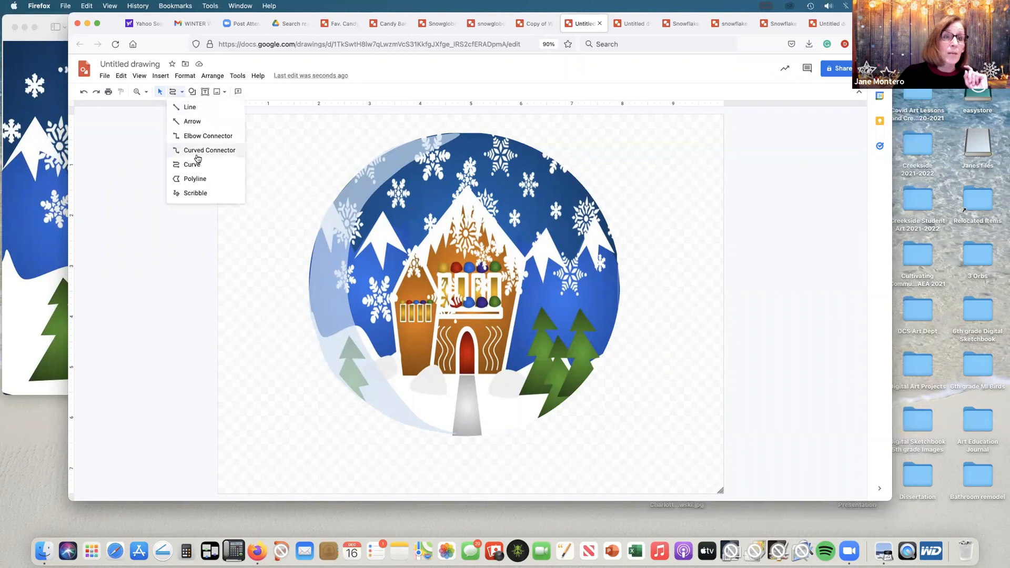
{"action": "left_click", "coordinate": [188, 165]}
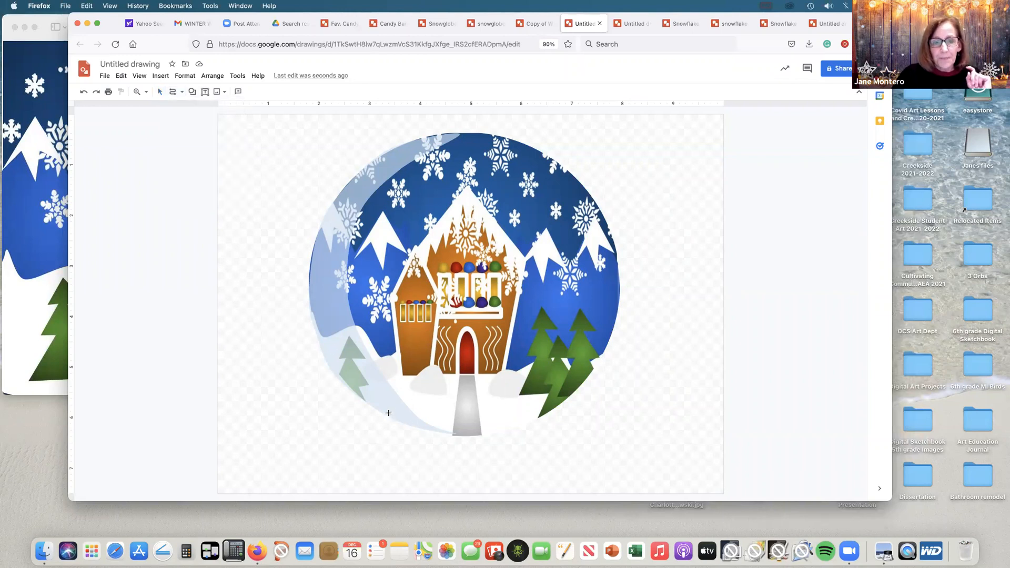
{"action": "left_click", "coordinate": [388, 437]}
{"action": "left_click", "coordinate": [371, 457]}
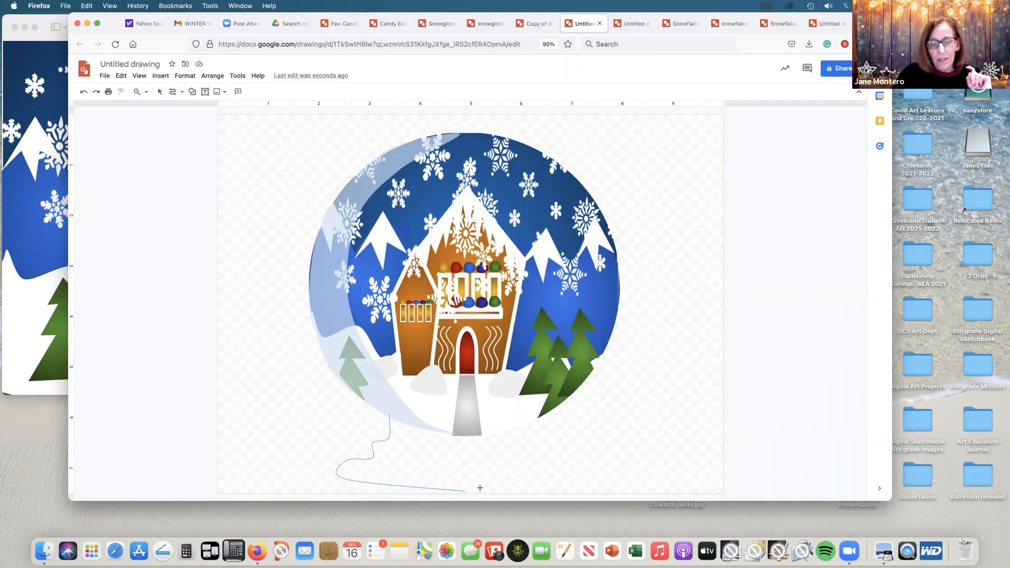
{"action": "left_click", "coordinate": [578, 468]}
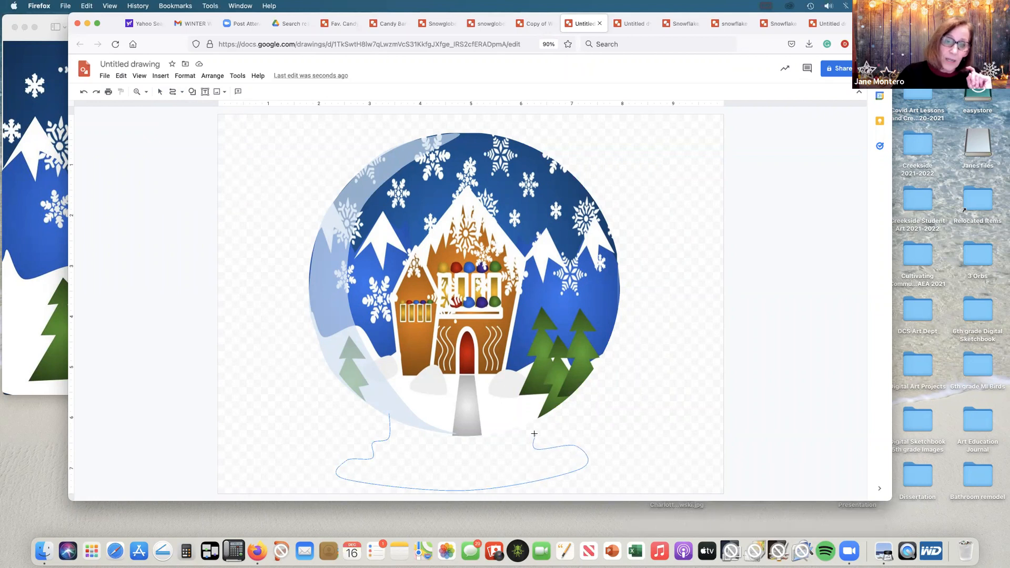
{"action": "left_click", "coordinate": [520, 409]}
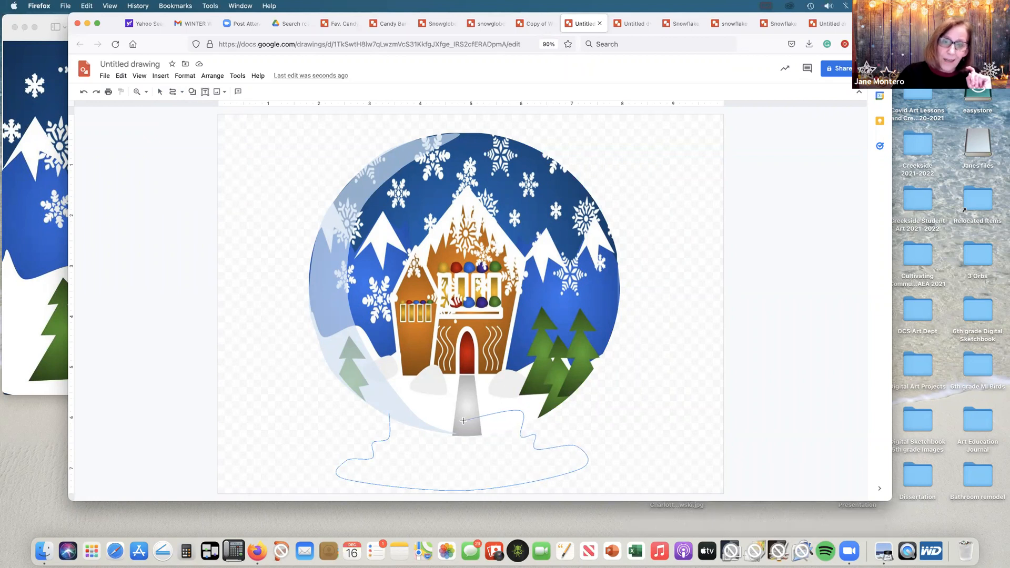
{"action": "left_click", "coordinate": [463, 430]}
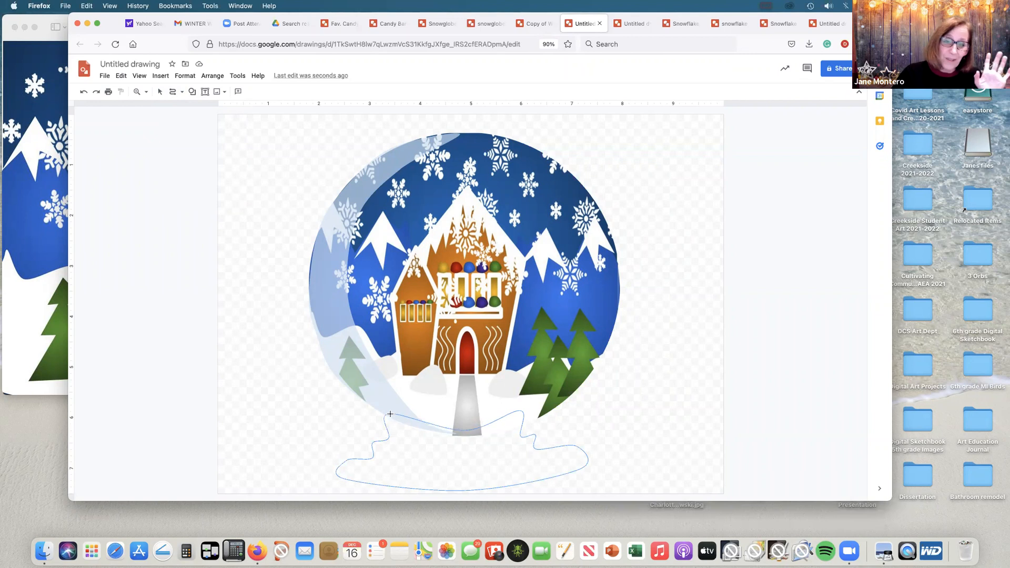
{"action": "left_click", "coordinate": [392, 413]}
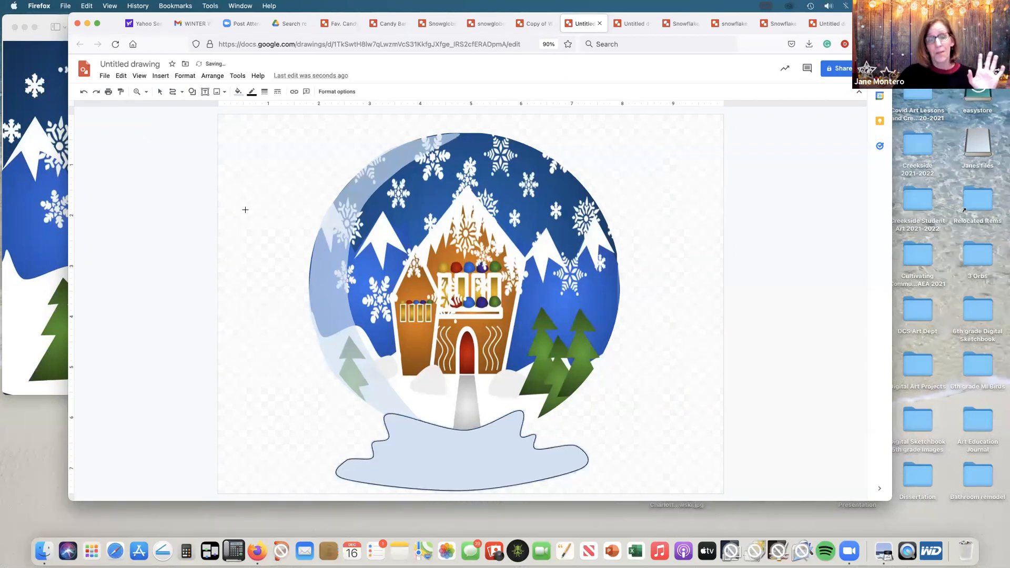
Step: Make the base's outline transparent and fill the base with solid dark brown
{"action": "left_click", "coordinate": [251, 92]}
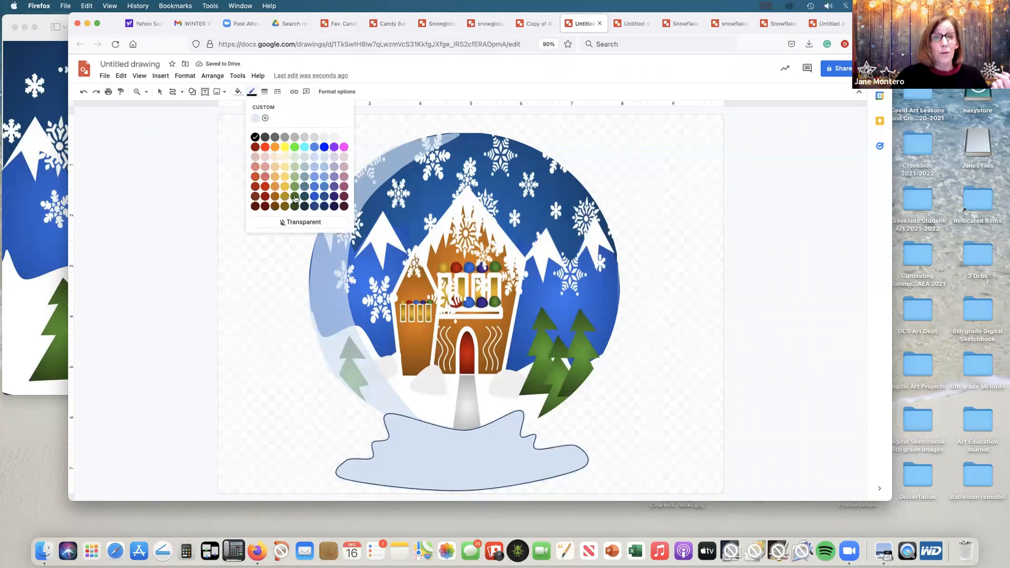
{"action": "left_click", "coordinate": [302, 221]}
{"action": "left_click", "coordinate": [237, 92]}
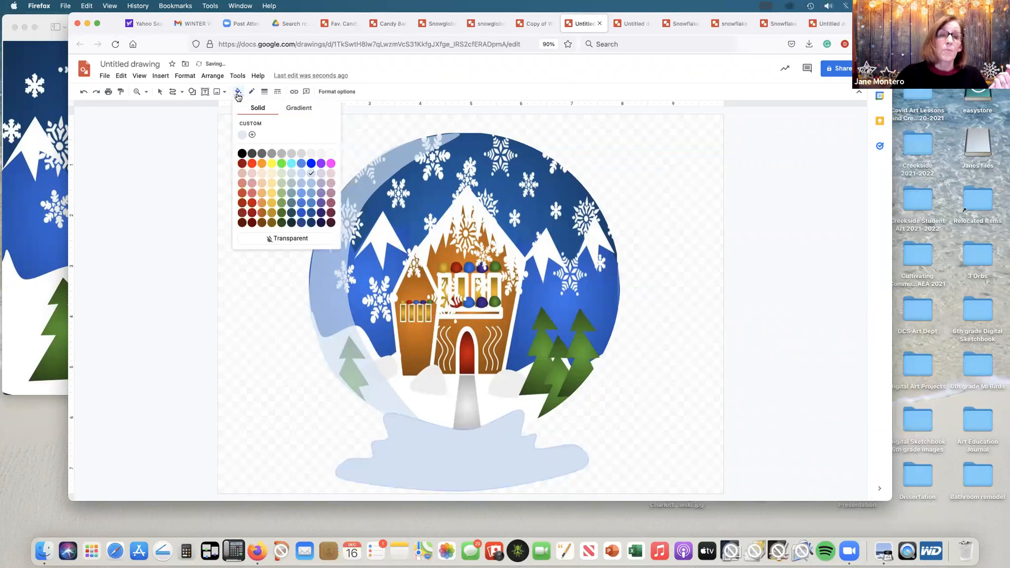
{"action": "left_click", "coordinate": [261, 223]}
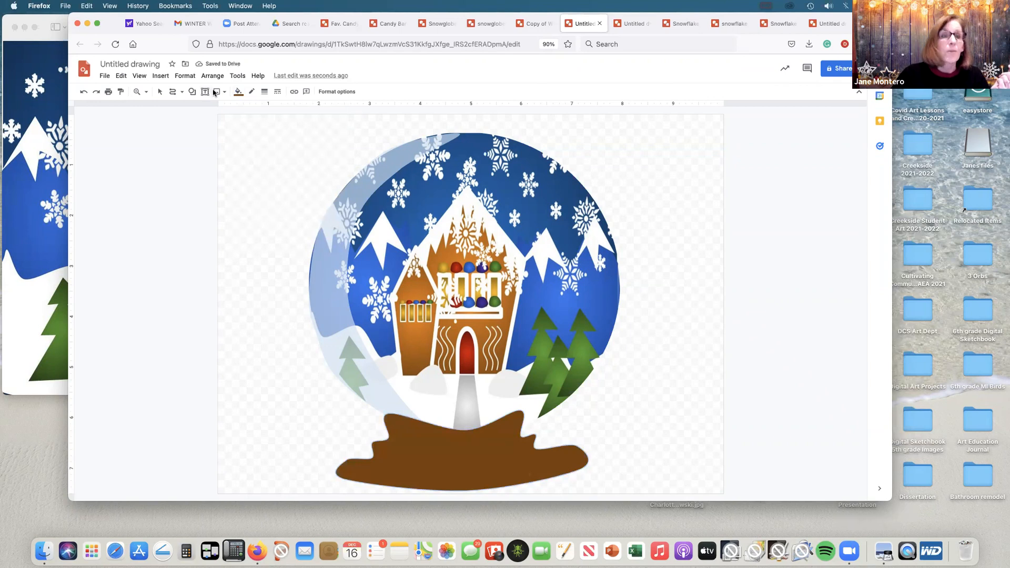
Step: Send the brown base behind the round scene image and the glass highlight
{"action": "left_click", "coordinate": [160, 92]}
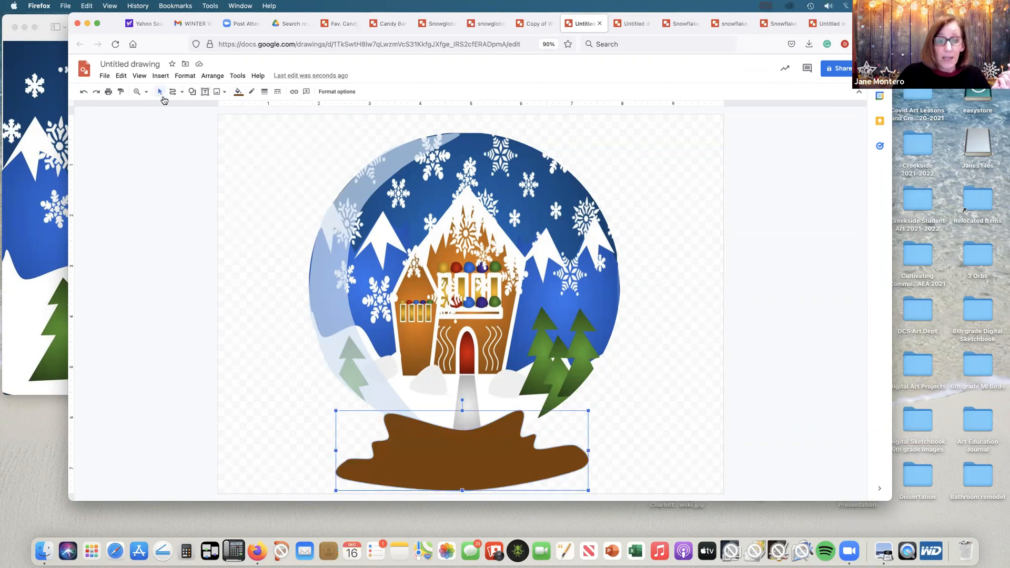
{"action": "left_click", "coordinate": [212, 75]}
{"action": "mouse_move", "coordinate": [223, 92]}
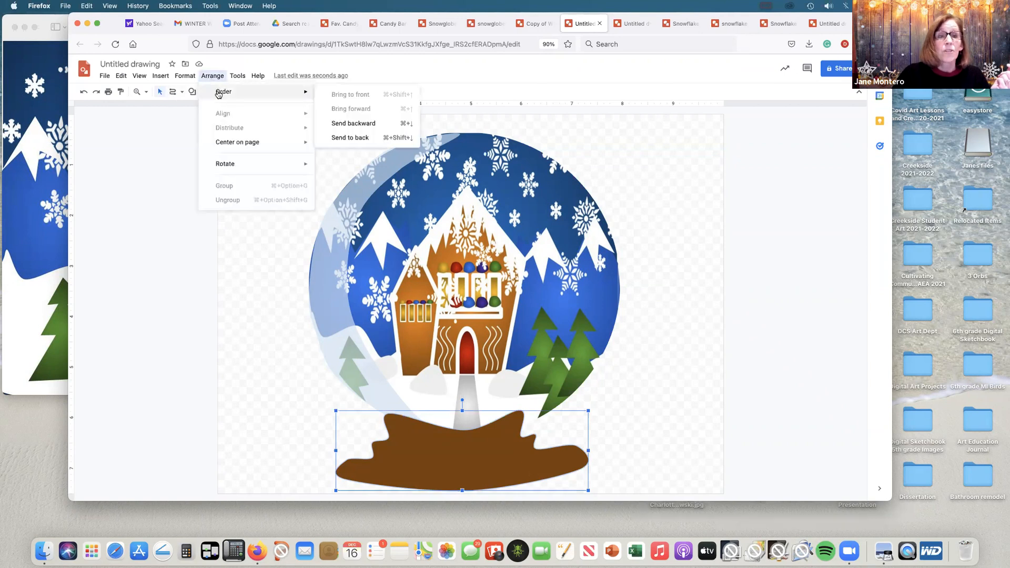
{"action": "left_click", "coordinate": [348, 138]}
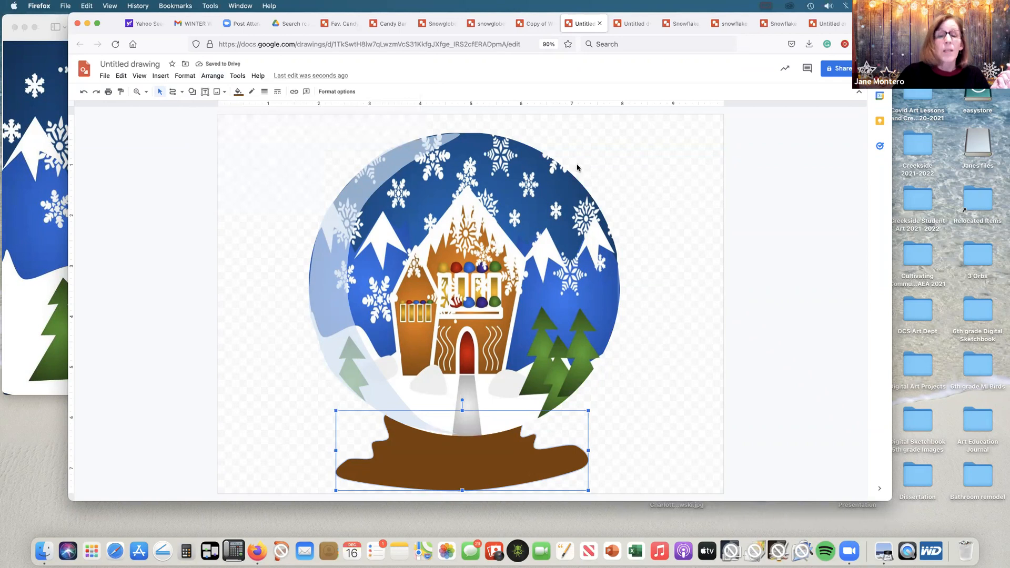
{"action": "left_click", "coordinate": [625, 159]}
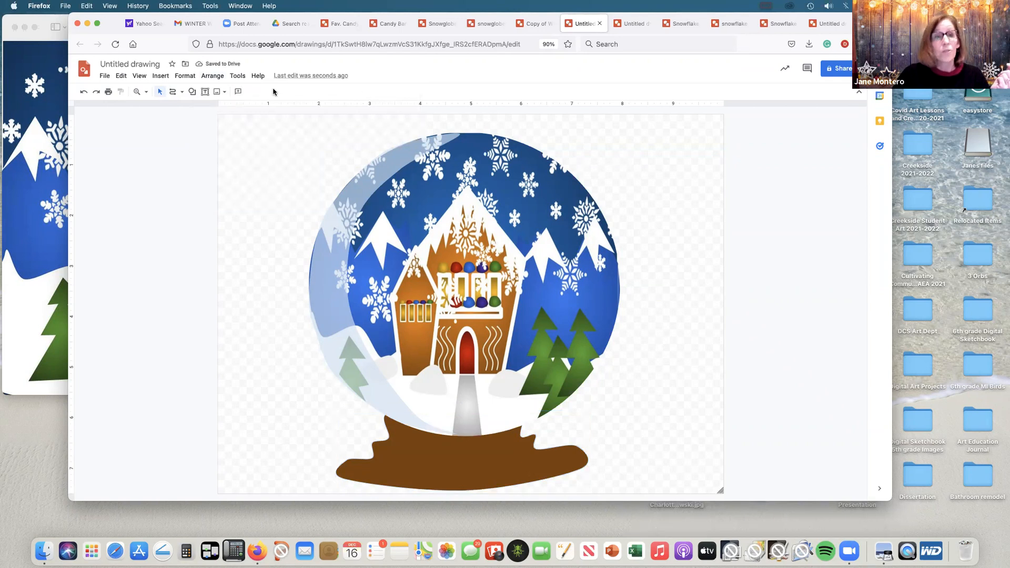
Step: Draw a thin closed curved stripe about 2.7 in wide across the upper part of the base with the Curve tool
{"action": "left_click", "coordinate": [181, 93]}
{"action": "left_click", "coordinate": [190, 164]}
{"action": "left_click", "coordinate": [388, 430]}
{"action": "left_click", "coordinate": [450, 450]}
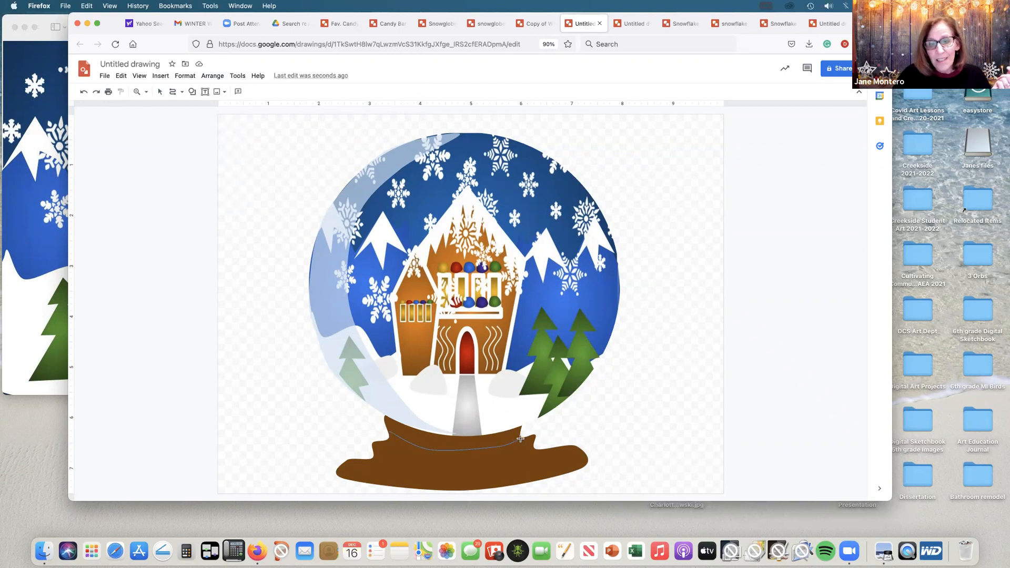
{"action": "left_click", "coordinate": [517, 441]}
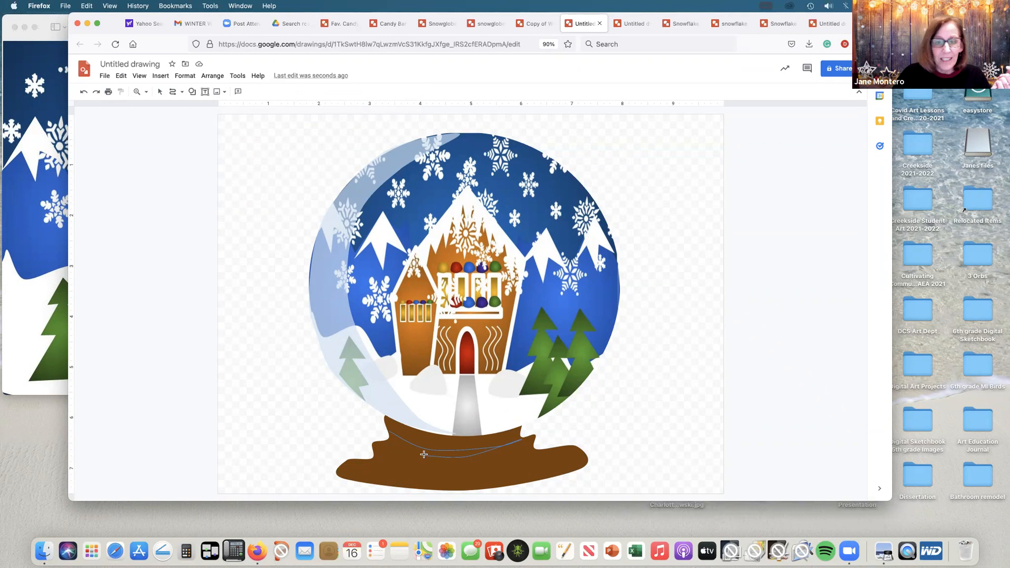
{"action": "left_click", "coordinate": [390, 432]}
Step: Make the stripe's outline transparent and fill it with a solid brown one shade lighter than the base
{"action": "left_click", "coordinate": [252, 92]}
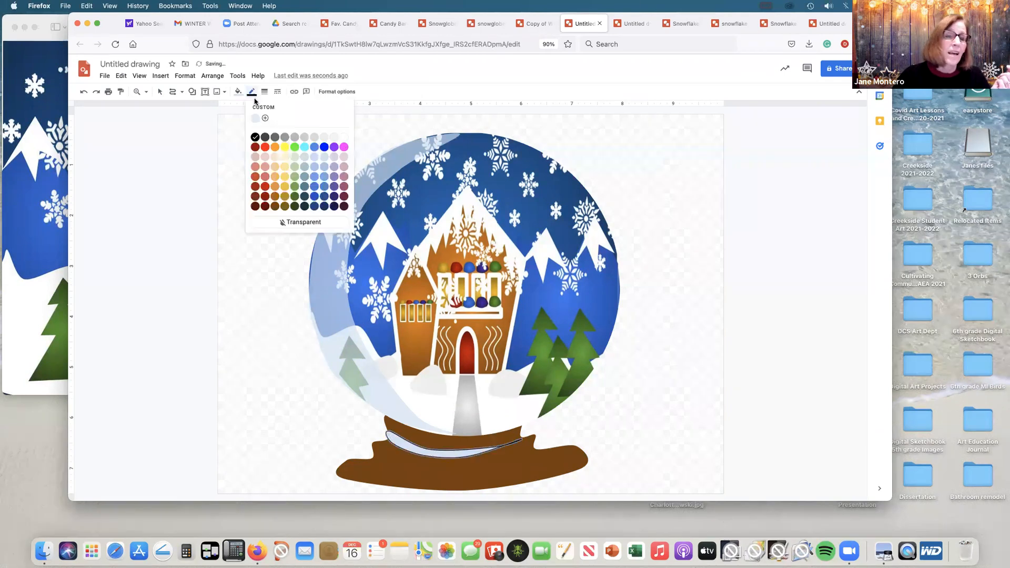
{"action": "left_click", "coordinate": [300, 223]}
{"action": "left_click", "coordinate": [237, 91]}
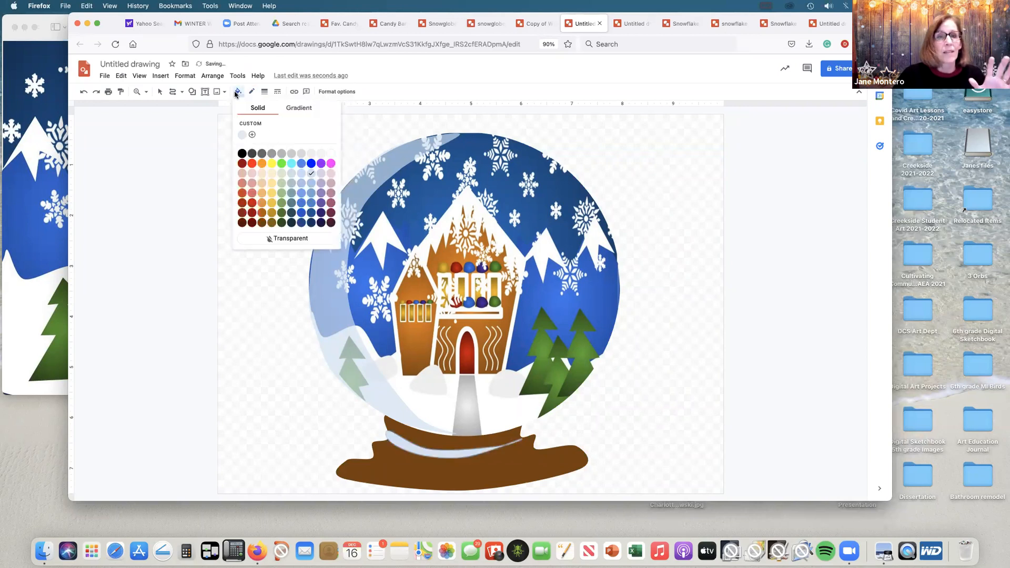
{"action": "left_click", "coordinate": [261, 223]}
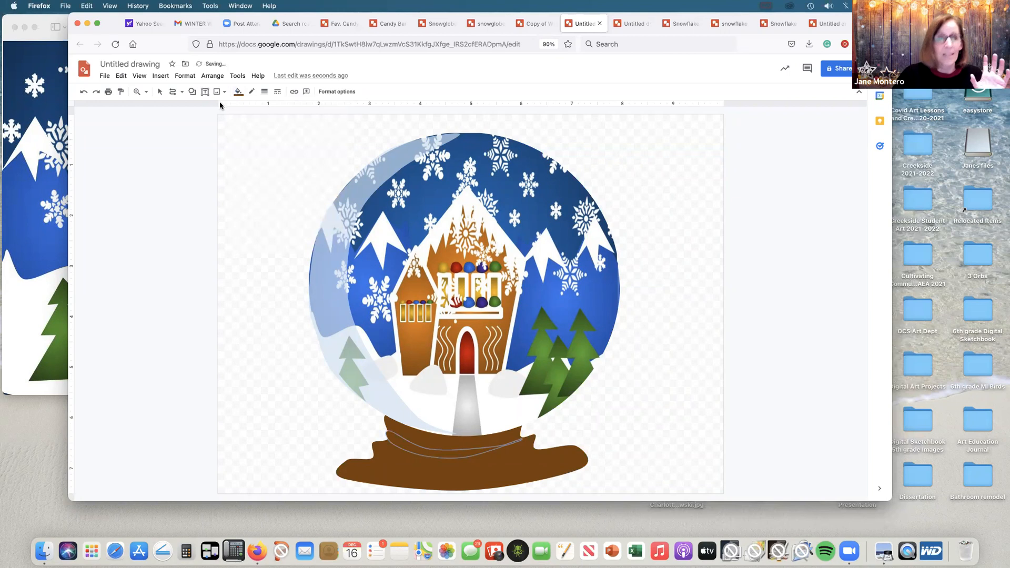
{"action": "left_click", "coordinate": [238, 92]}
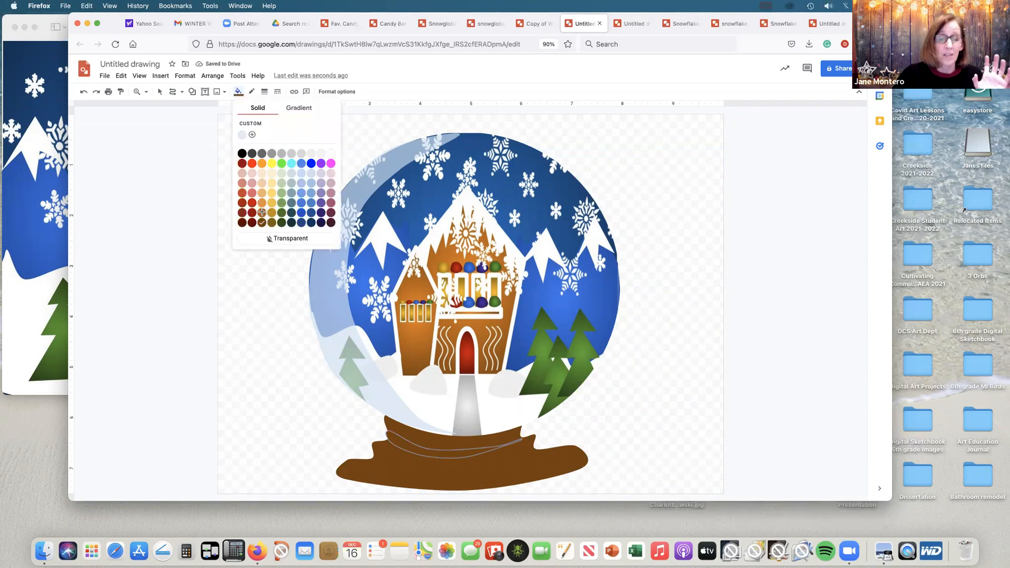
{"action": "left_click", "coordinate": [262, 212]}
{"action": "left_click", "coordinate": [160, 92]}
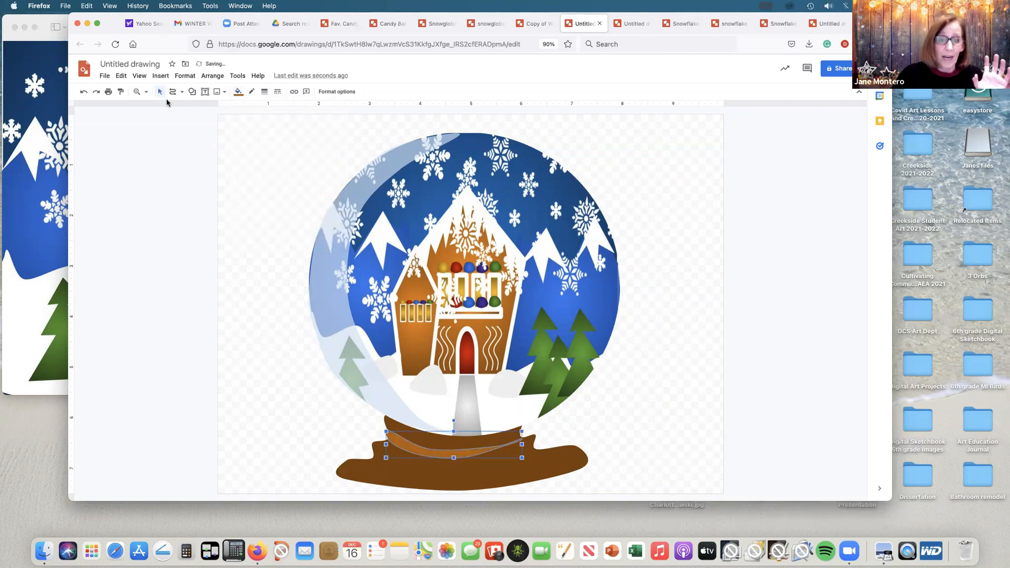
Step: Nudge the stripe slightly right, then duplicate it and fit the copy across the base's lower tier
{"action": "key", "text": "Right"}
{"action": "key", "text": "Right"}
{"action": "key", "text": "Right"}
{"action": "key", "text": "Right"}
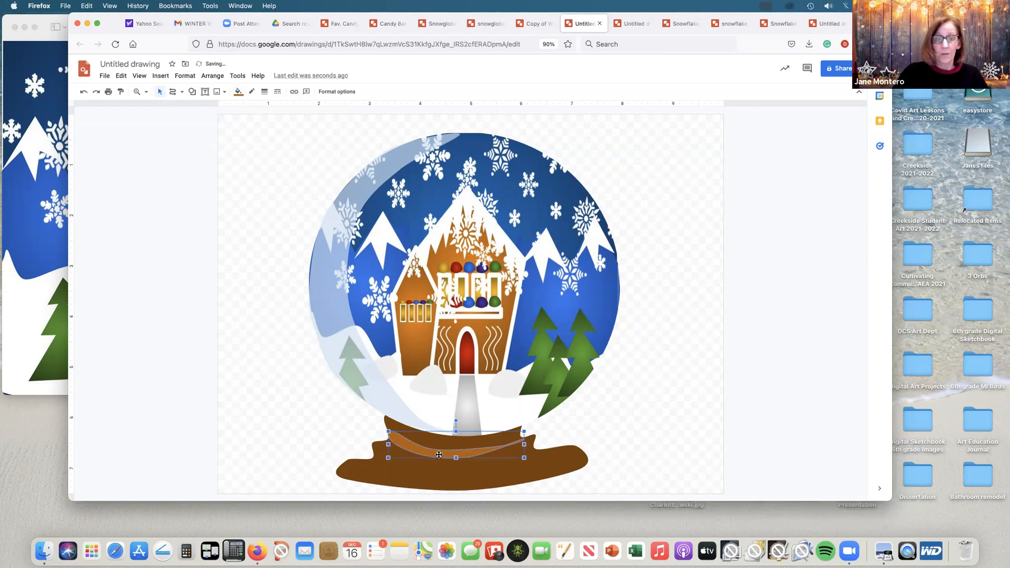
{"action": "key", "text": "super+d"}
{"action": "left_click_drag", "start_coordinate": [448, 463], "coordinate": [423, 480]}
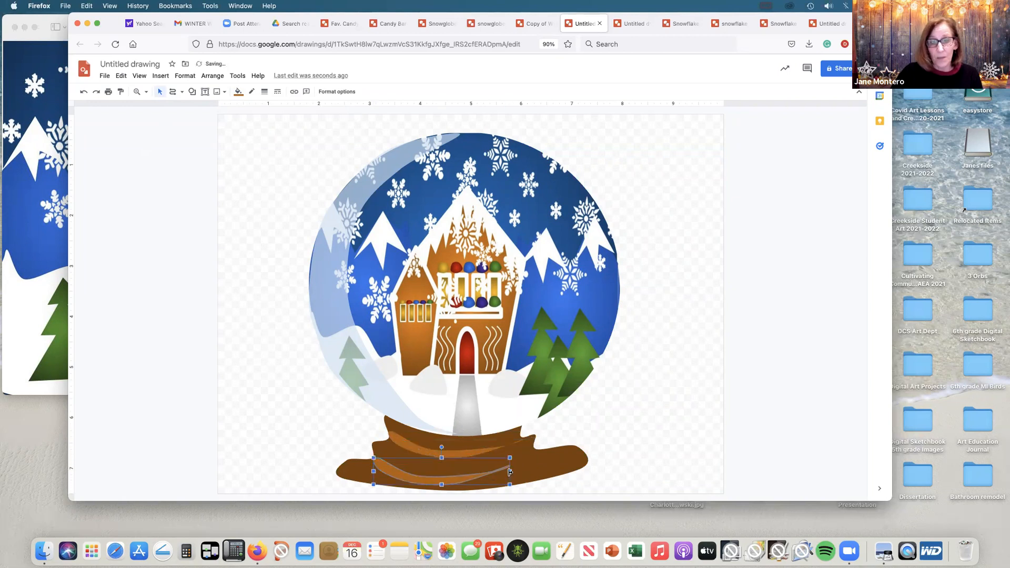
{"action": "left_click_drag", "start_coordinate": [538, 456], "coordinate": [479, 470]}
{"action": "left_click", "coordinate": [645, 400]}
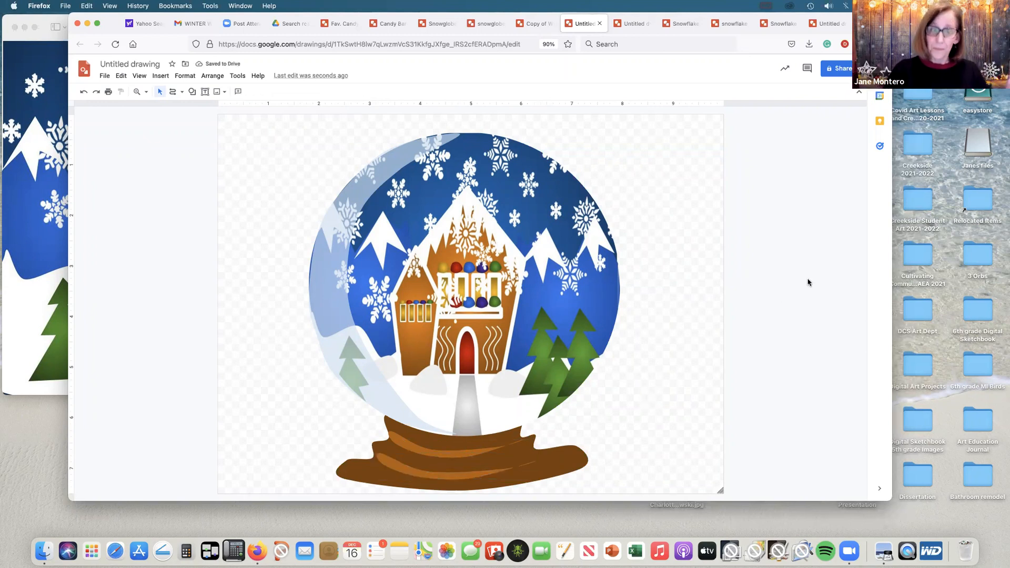
Step: Draw a rectangle covering the whole canvas and make its outline transparent
{"action": "left_click", "coordinate": [192, 93]}
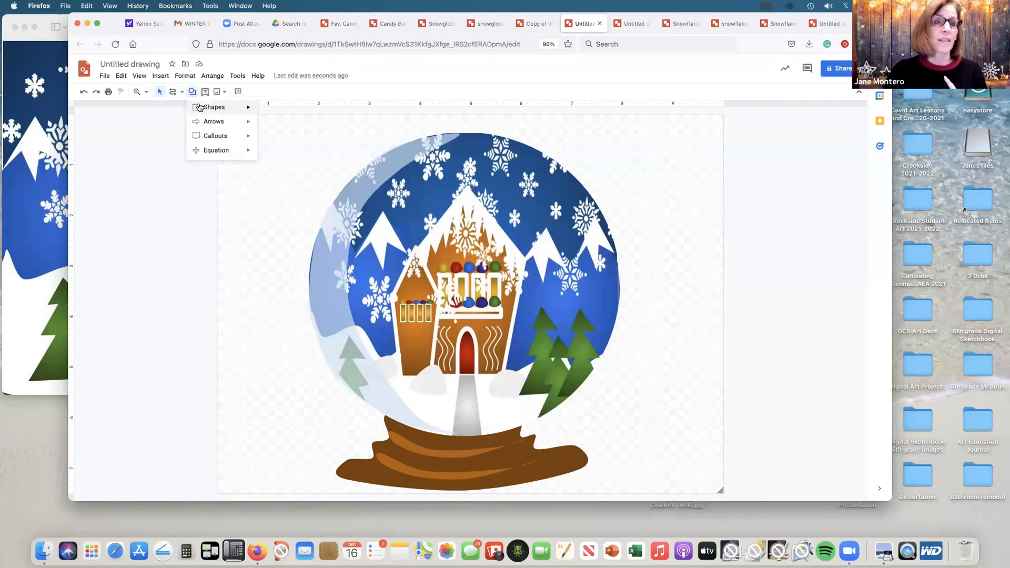
{"action": "left_click", "coordinate": [264, 111]}
{"action": "left_click_drag", "start_coordinate": [218, 116], "coordinate": [718, 493]}
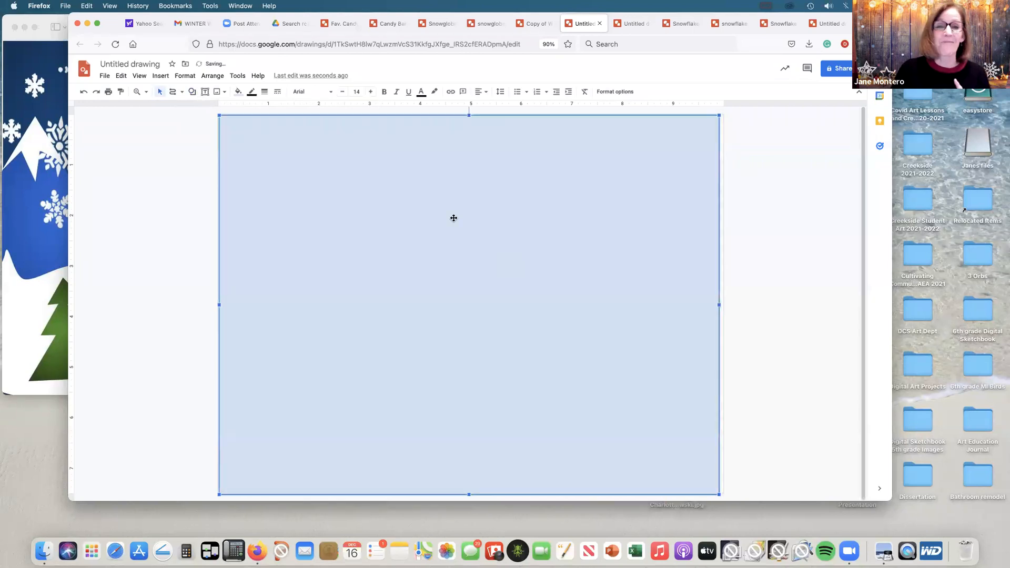
{"action": "left_click", "coordinate": [251, 92]}
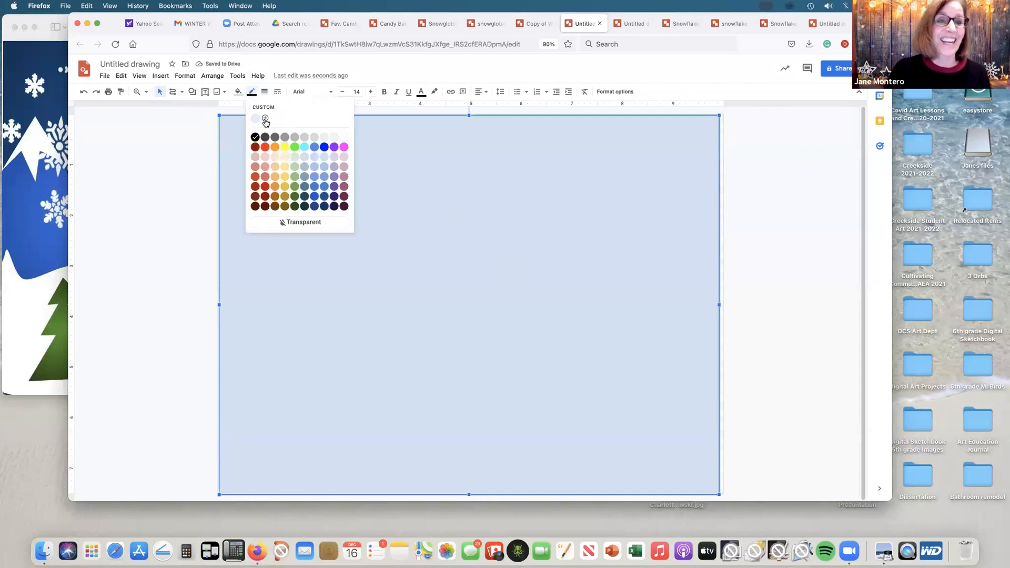
{"action": "left_click", "coordinate": [325, 228]}
Step: Fill the canvas-sized rectangle with a dark blue radial gradient and send it to the back
{"action": "left_click", "coordinate": [238, 92]}
{"action": "left_click", "coordinate": [309, 114]}
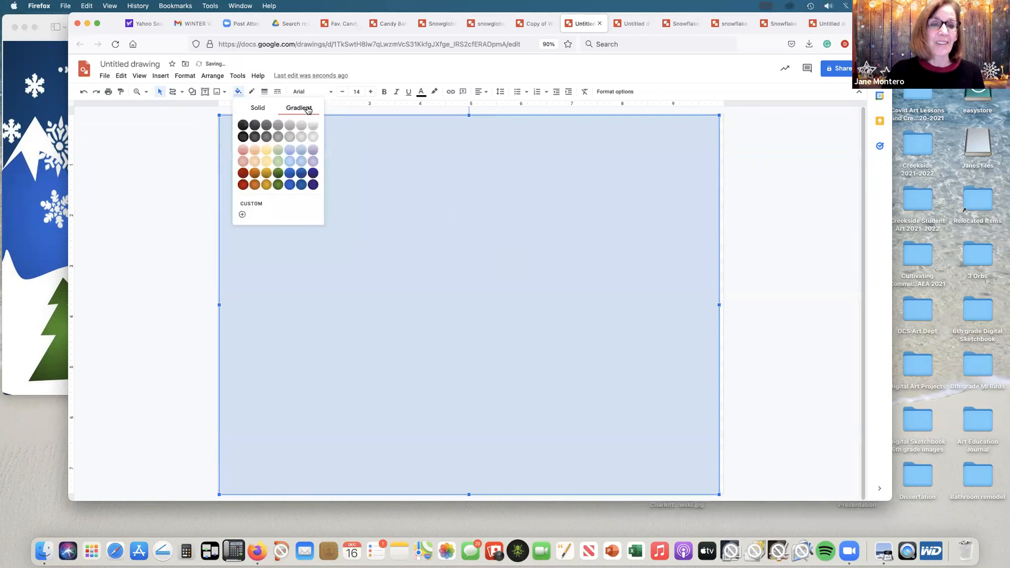
{"action": "left_click", "coordinate": [301, 186]}
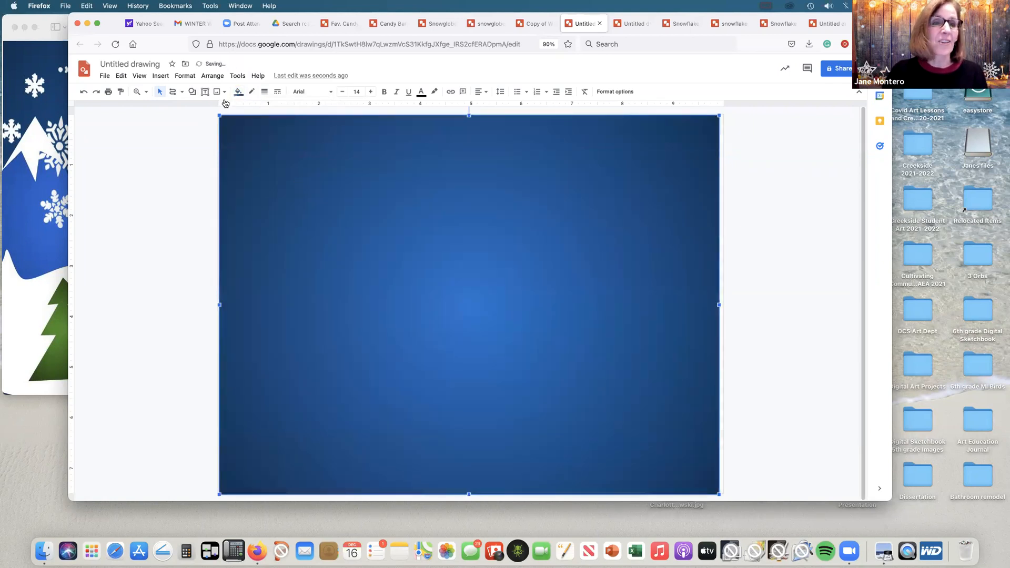
{"action": "left_click", "coordinate": [212, 76]}
{"action": "mouse_move", "coordinate": [223, 93]}
{"action": "left_click", "coordinate": [369, 139]}
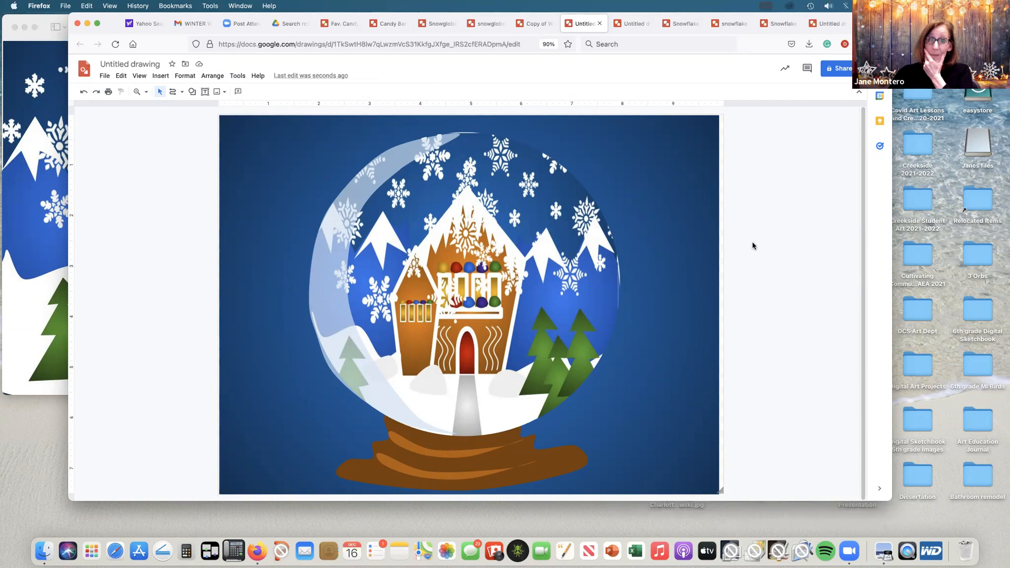
Step: Delete the brown base with its stripes, and move the round scene image and its glass highlight down about 0.6 in
{"action": "left_click", "coordinate": [523, 450]}
{"action": "key", "text": "Delete"}
{"action": "left_click_drag", "start_coordinate": [506, 208], "coordinate": [505, 242]}
{"action": "left_click_drag", "start_coordinate": [436, 147], "coordinate": [430, 179]}
{"action": "left_click", "coordinate": [756, 177]}
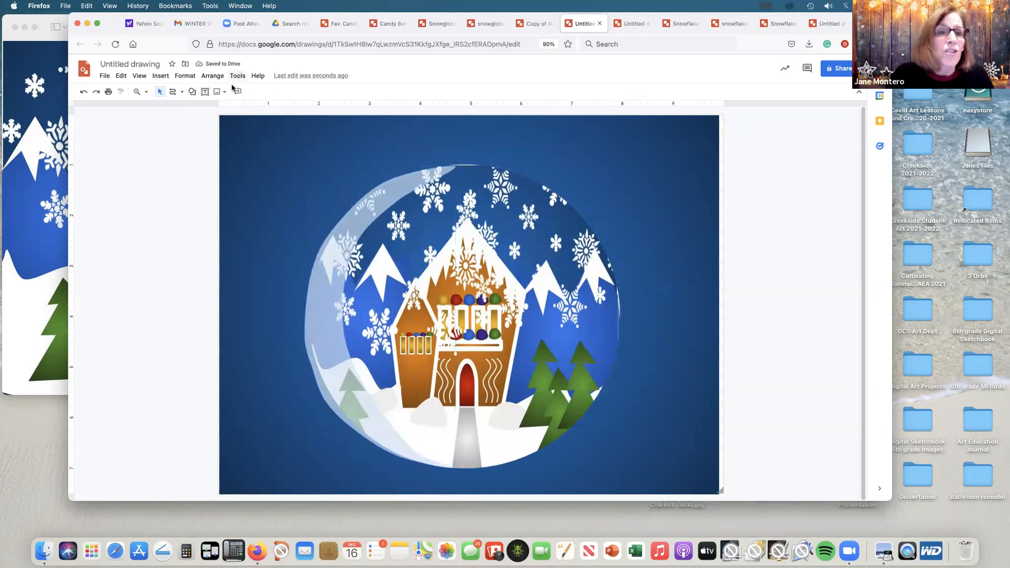
Step: Draw a closed ornament cap about 1.7 in wide with a peaked upper edge using the Polyline tool, overlapping the globe's top
{"action": "left_click", "coordinate": [181, 92]}
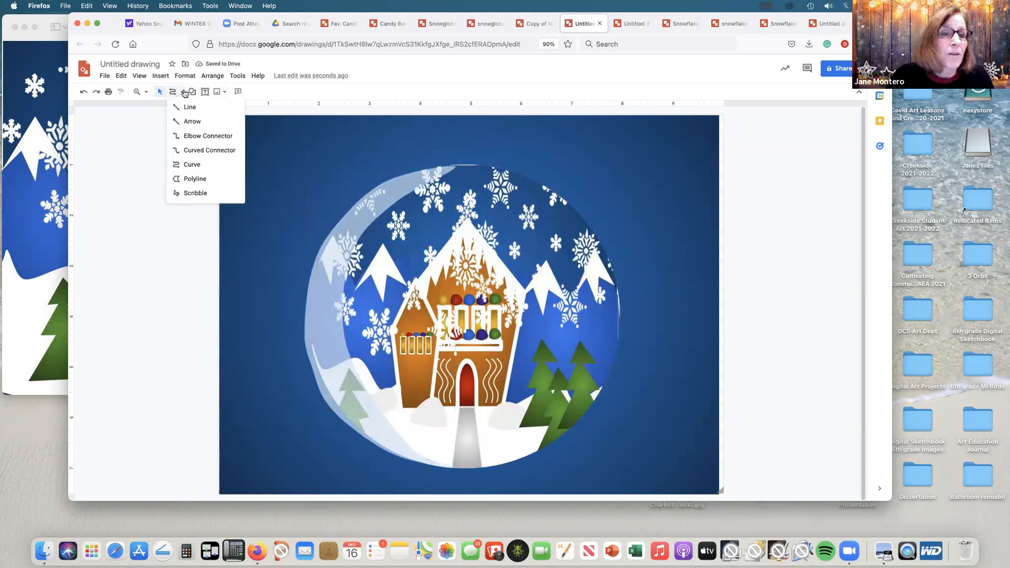
{"action": "left_click", "coordinate": [198, 179]}
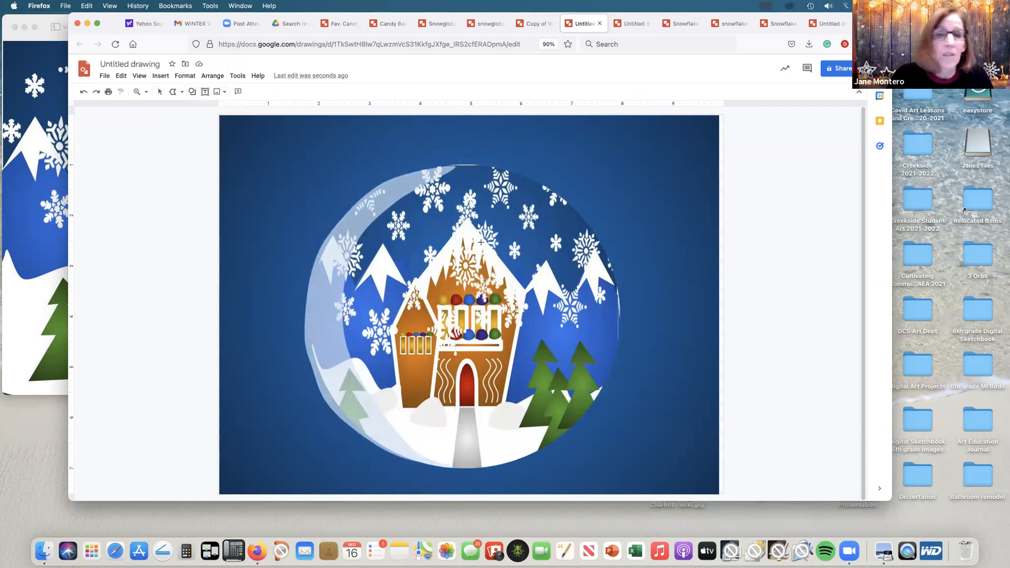
{"action": "left_click", "coordinate": [423, 138]}
{"action": "left_click", "coordinate": [422, 171]}
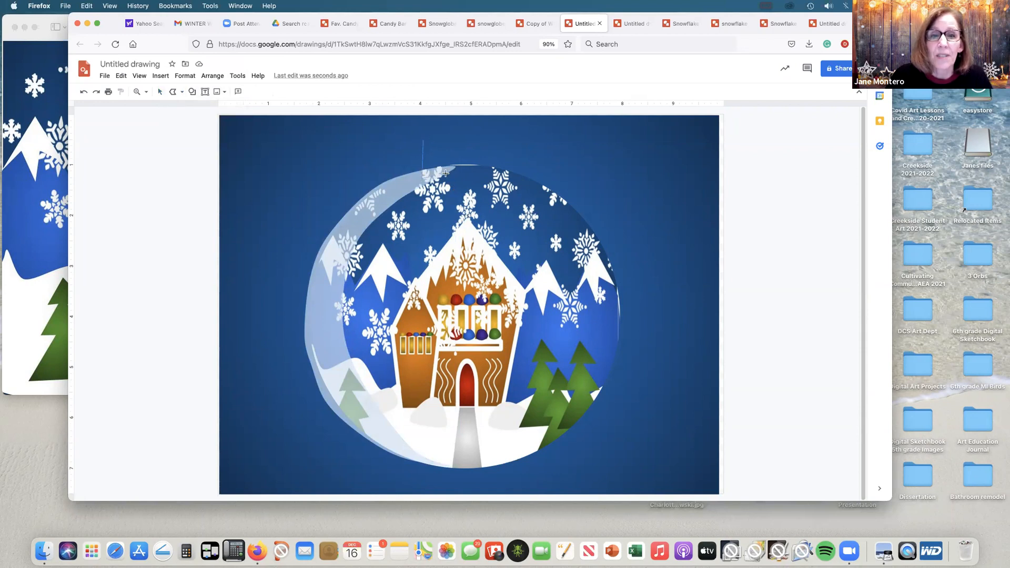
{"action": "left_click", "coordinate": [506, 173]}
{"action": "left_click", "coordinate": [505, 141]}
{"action": "left_click", "coordinate": [473, 127]}
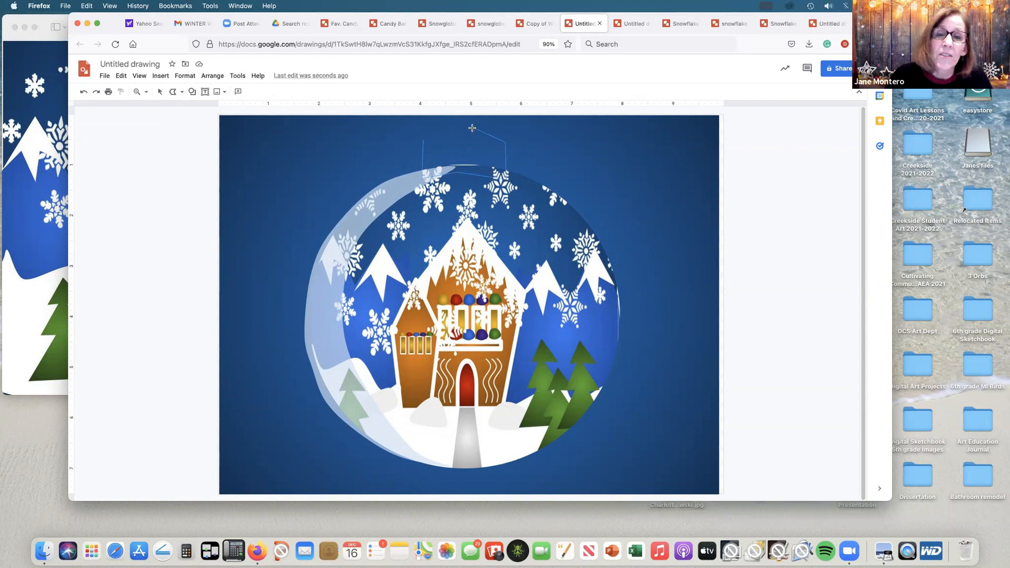
{"action": "left_click", "coordinate": [425, 137]}
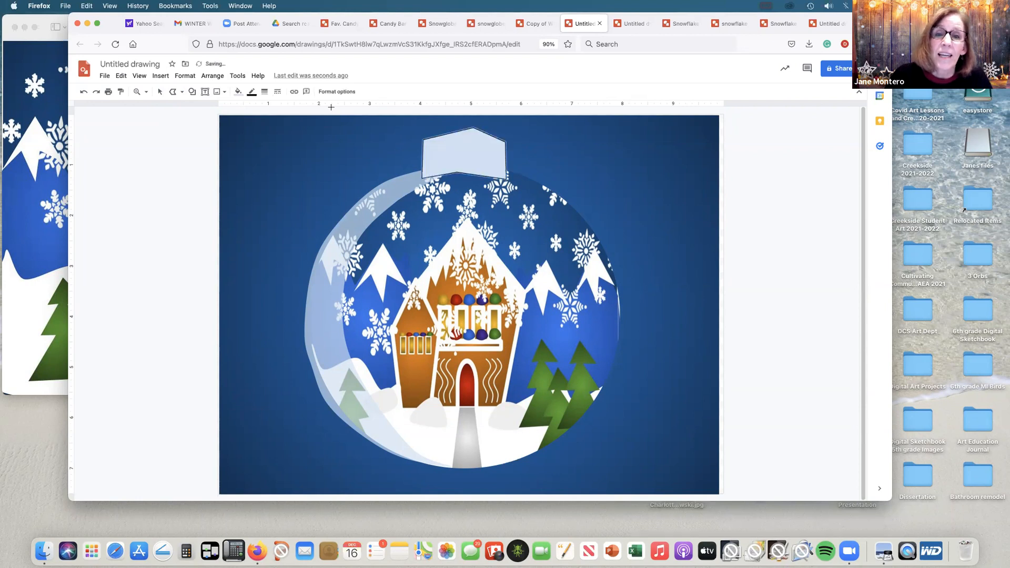
Step: Make the cap's outline transparent and fill it with a dark gold gradient
{"action": "left_click", "coordinate": [252, 91]}
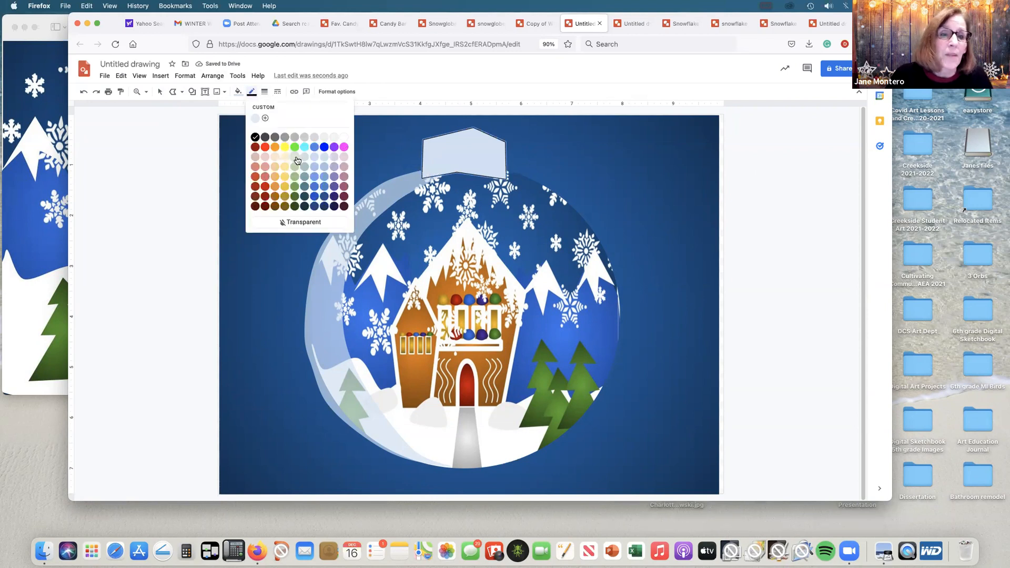
{"action": "left_click", "coordinate": [323, 224]}
{"action": "left_click", "coordinate": [236, 91]}
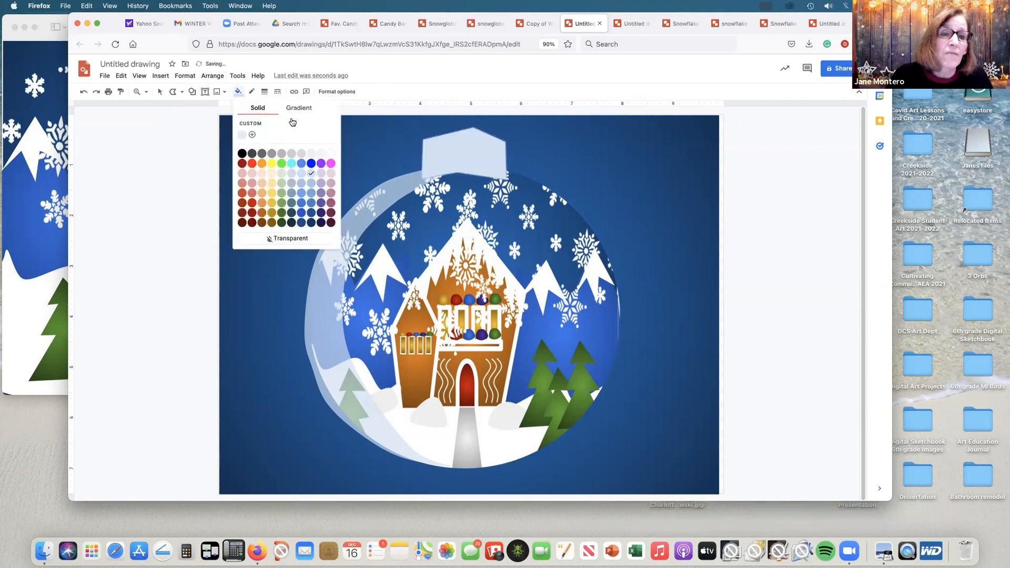
{"action": "left_click", "coordinate": [297, 108]}
{"action": "left_click", "coordinate": [267, 184]}
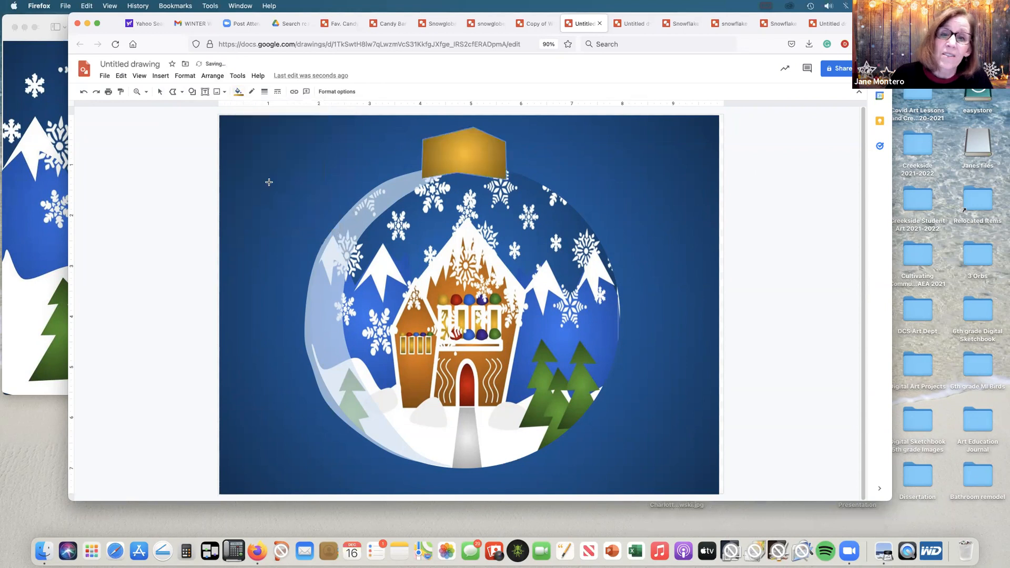
Step: Send the gold cap to the back, then the blue background rectangle, so the cap sits between the background and the globe
{"action": "left_click", "coordinate": [158, 91]}
{"action": "left_click", "coordinate": [212, 76]}
{"action": "mouse_move", "coordinate": [226, 92]}
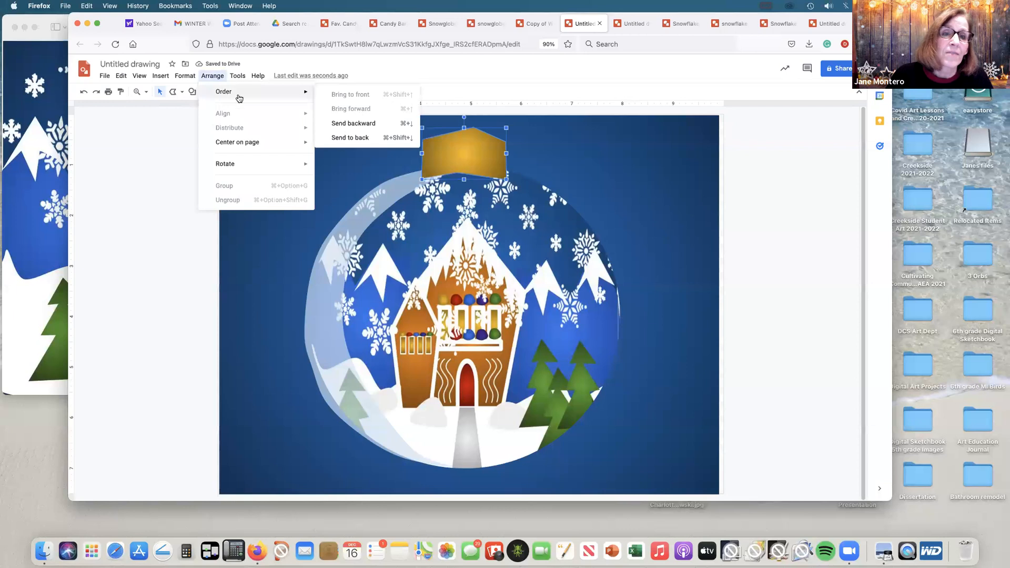
{"action": "left_click", "coordinate": [344, 138]}
{"action": "left_click", "coordinate": [243, 122]}
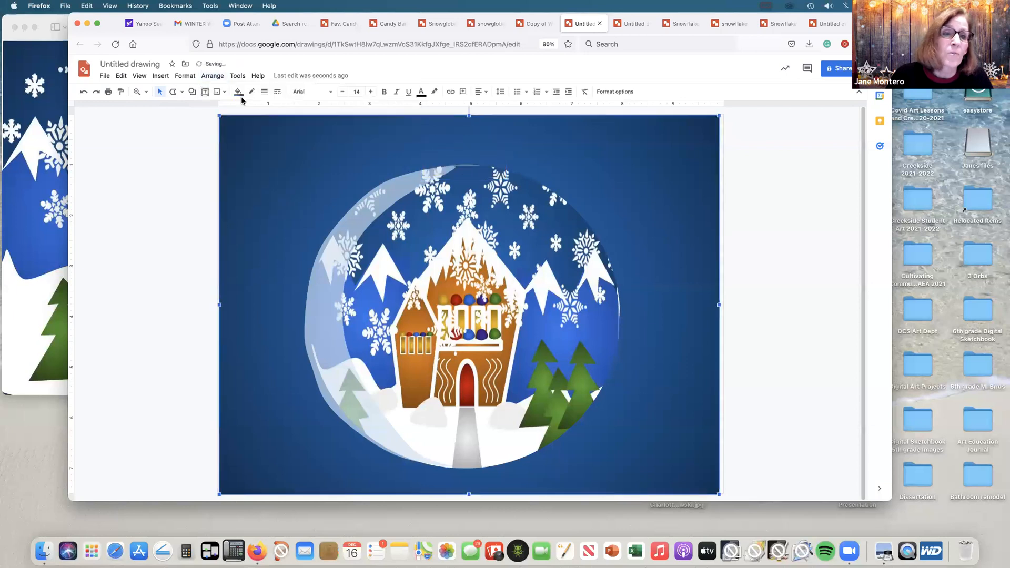
{"action": "left_click", "coordinate": [212, 75]}
{"action": "left_click", "coordinate": [338, 137]}
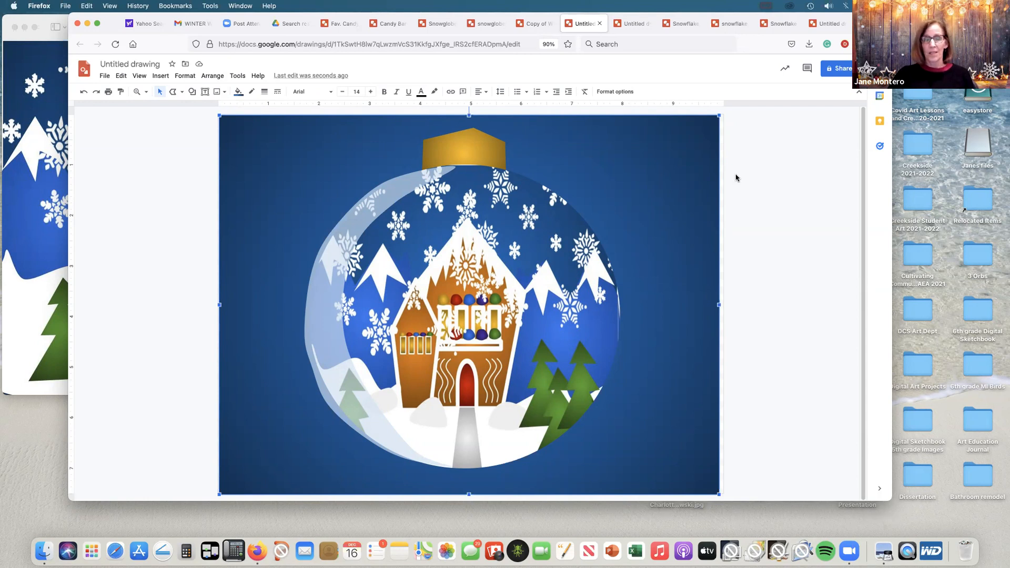
Step: Switch to the Copy of Winter house 3 drawing and then the two snowglobe drawings to examine them as examples
{"action": "left_click", "coordinate": [535, 25]}
{"action": "left_click", "coordinate": [763, 164]}
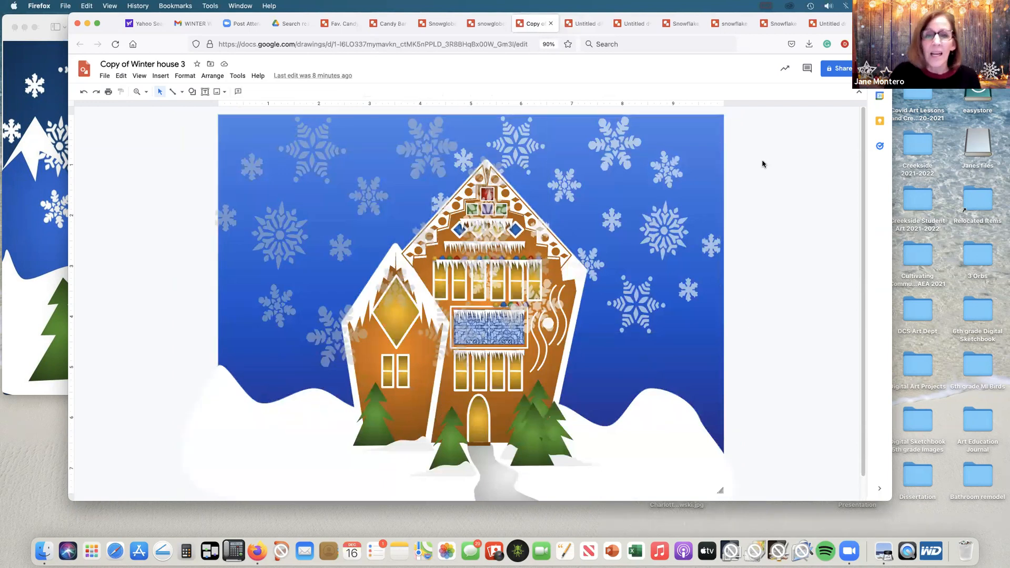
{"action": "left_click", "coordinate": [491, 327]}
{"action": "left_click", "coordinate": [502, 341]}
{"action": "left_click", "coordinate": [756, 306]}
{"action": "left_click", "coordinate": [486, 23]}
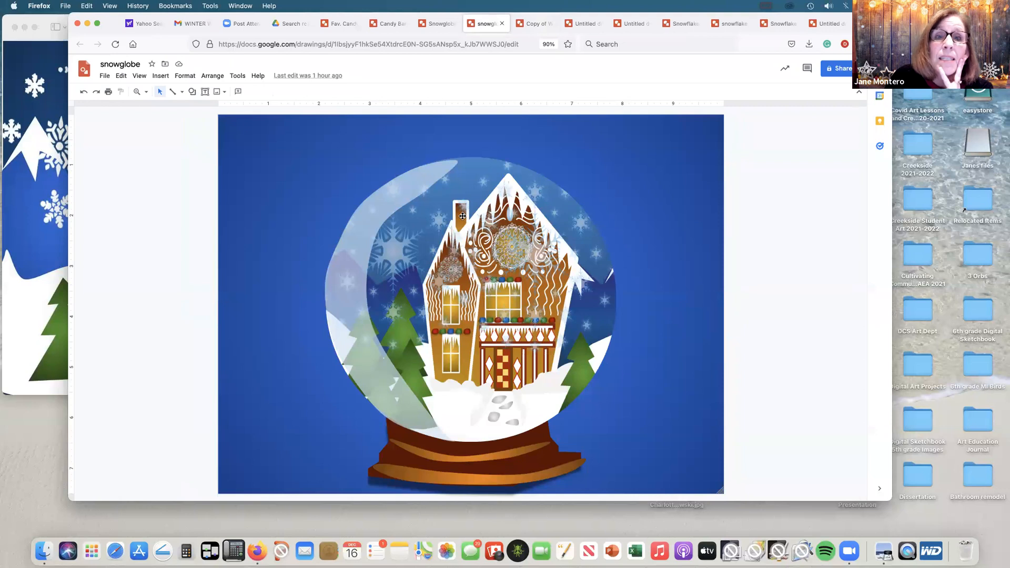
{"action": "left_click", "coordinate": [439, 29]}
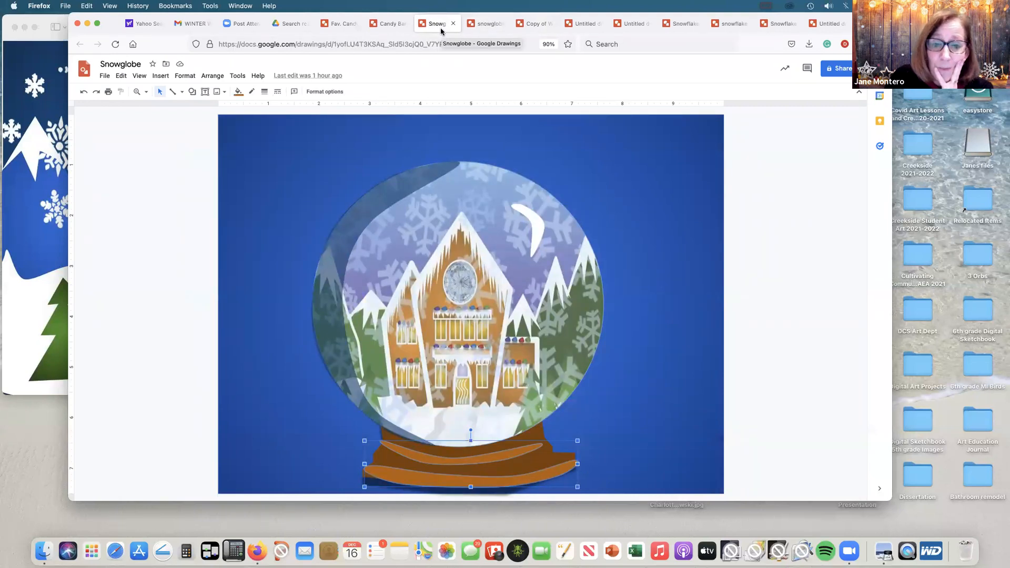
Step: Switch between the Candy Bar 3 and Fav. Candy 1 drawings to examine the candy wrapper artwork as examples
{"action": "left_click", "coordinate": [285, 421]}
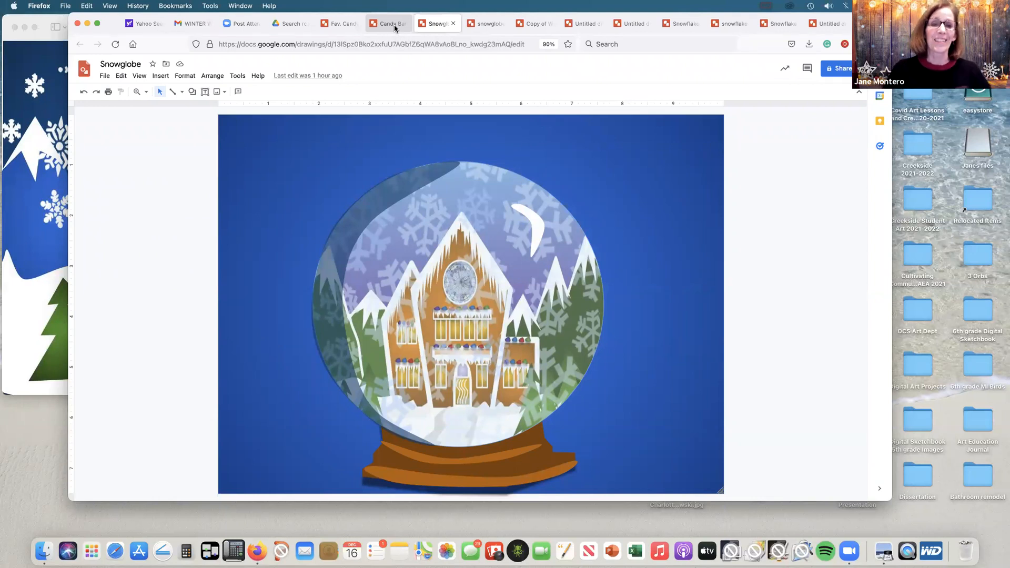
{"action": "left_click", "coordinate": [394, 24]}
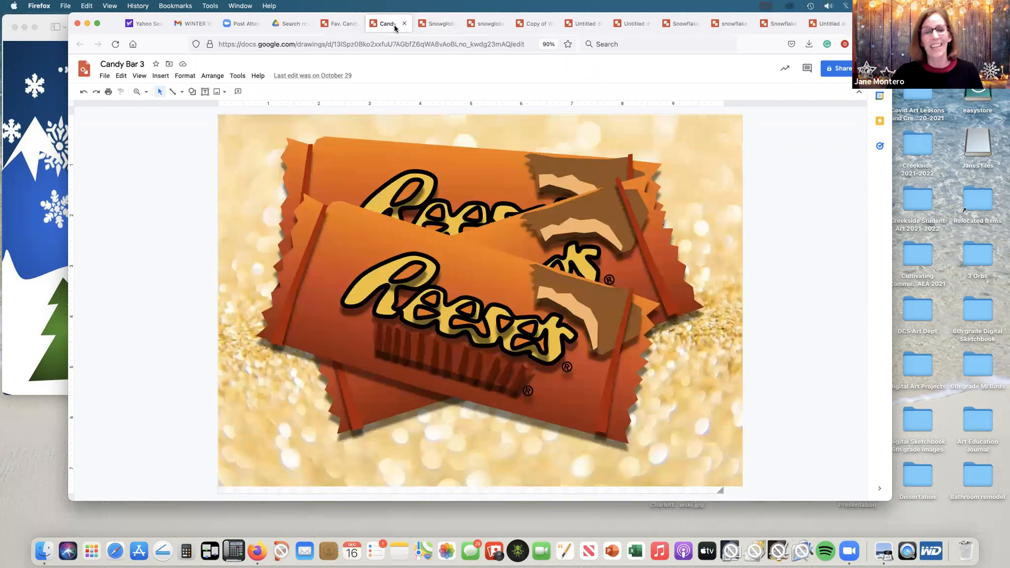
{"action": "left_click", "coordinate": [341, 24]}
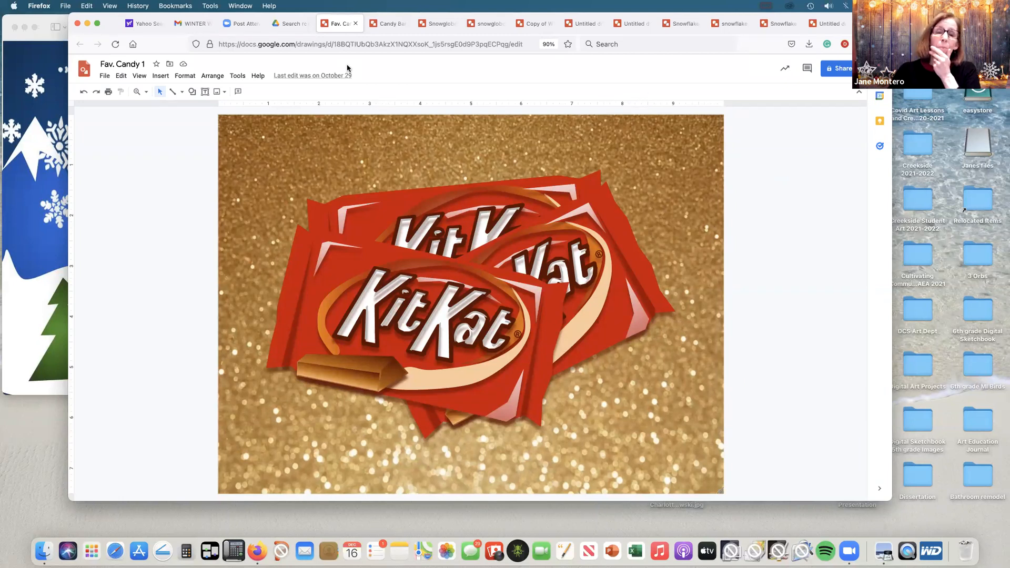
{"action": "left_click", "coordinate": [384, 24]}
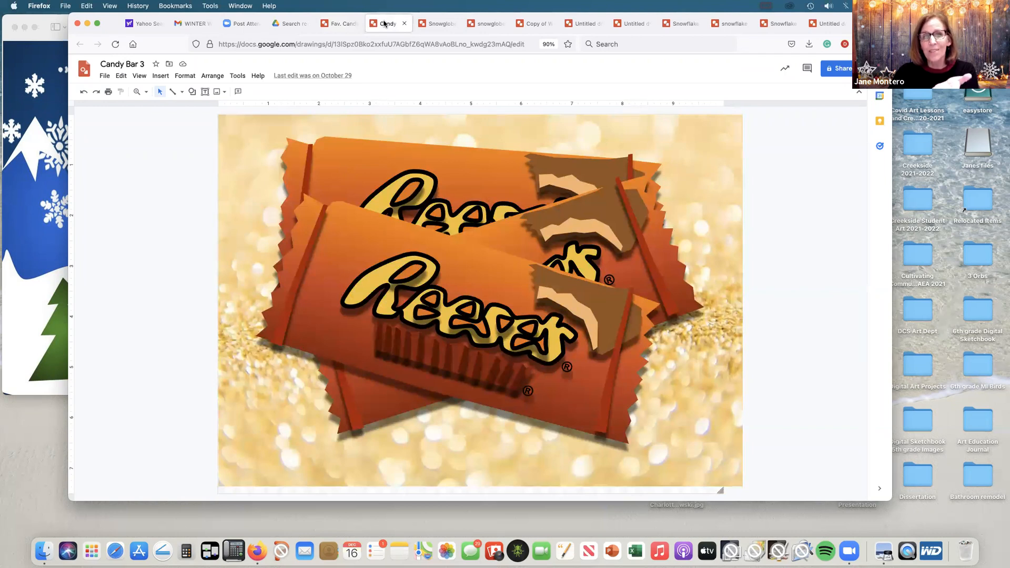
{"action": "left_click", "coordinate": [349, 25]}
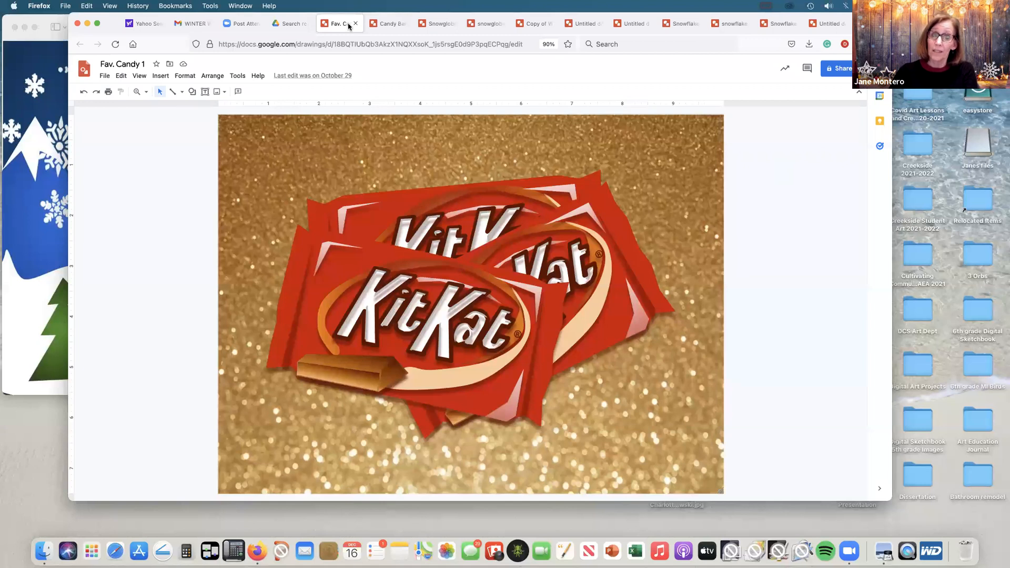
Step: Create a new blank drawing from the Fav. Candy 1 drawing
{"action": "left_click", "coordinate": [105, 76]}
{"action": "mouse_move", "coordinate": [135, 115]}
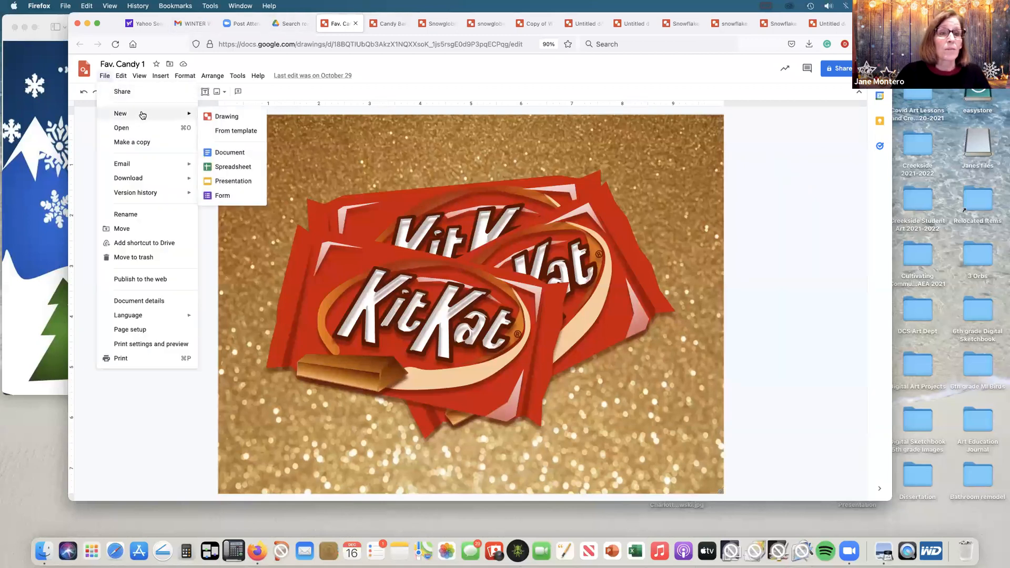
{"action": "left_click", "coordinate": [221, 116]}
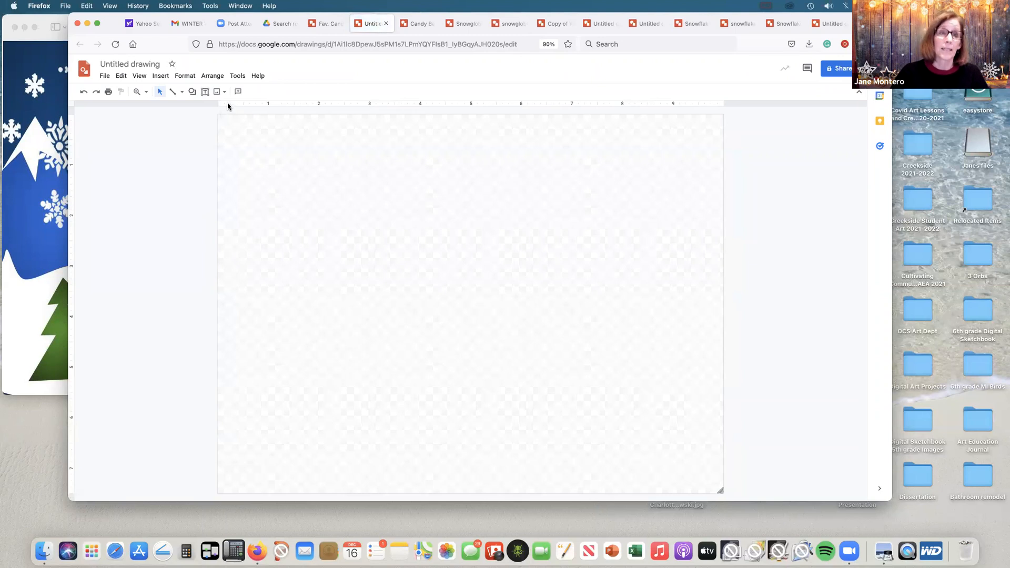
Step: Search the web for "candy bars" images and insert the photo of three stacked Twix bars on dark gravel
{"action": "left_click", "coordinate": [226, 93]}
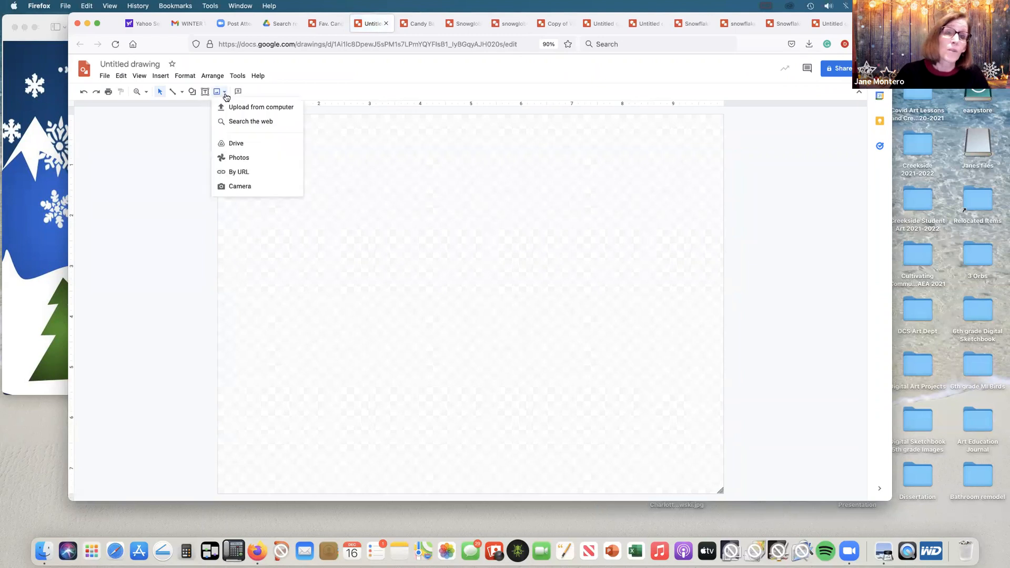
{"action": "left_click", "coordinate": [231, 126]}
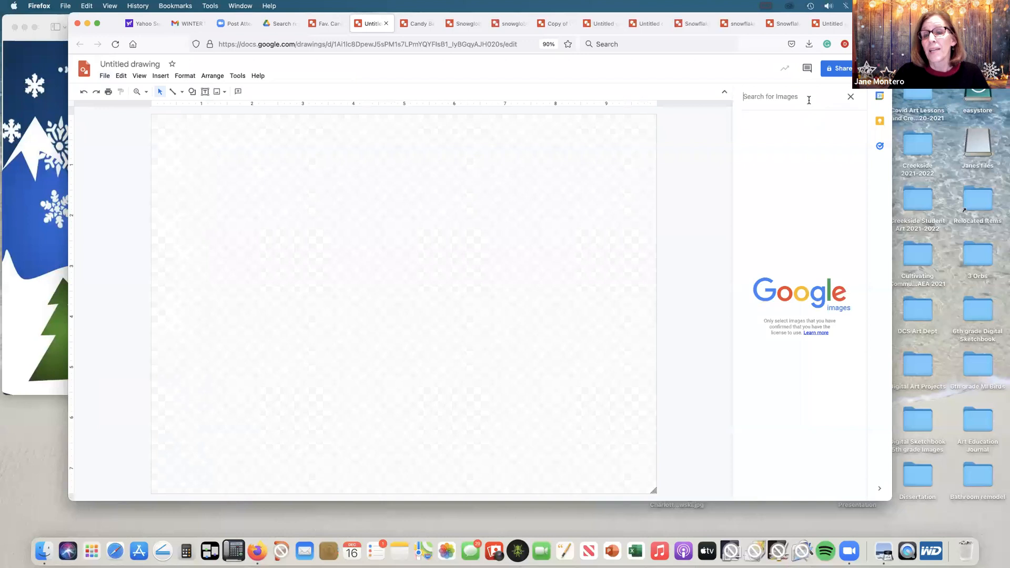
{"action": "left_click", "coordinate": [809, 100]}
{"action": "type", "text": "ca"}
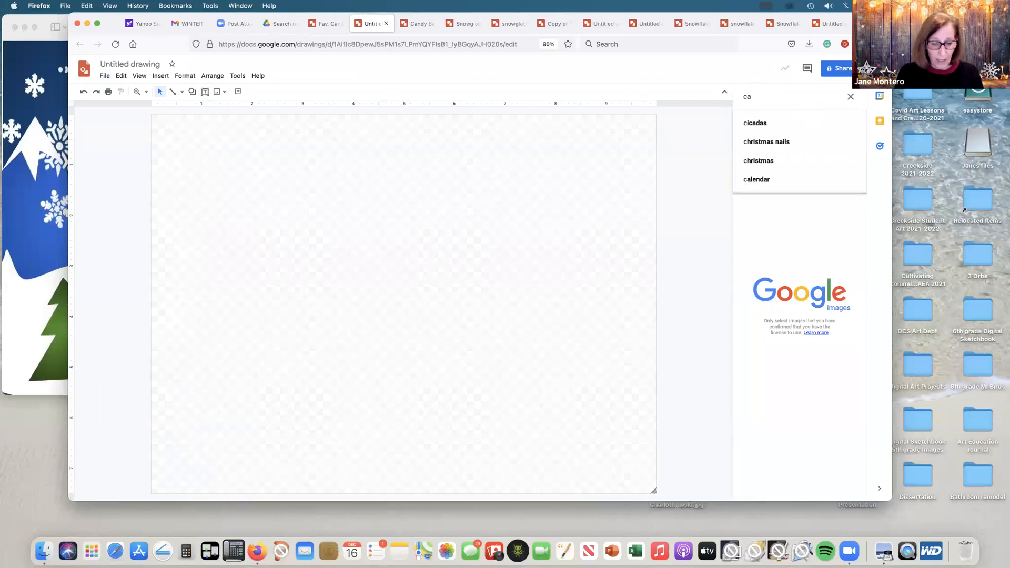
{"action": "type", "text": "ndy bars"}
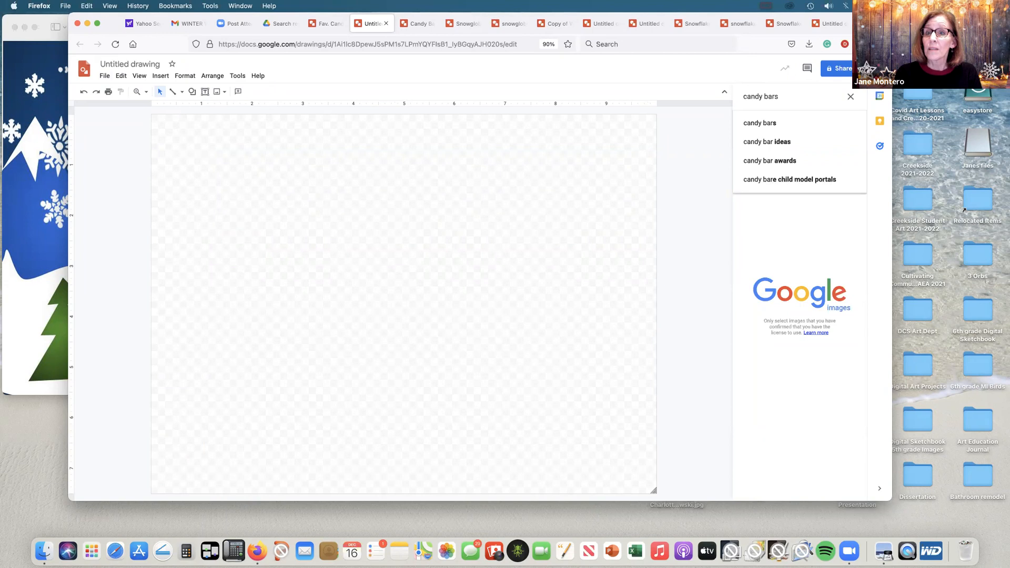
{"action": "key", "text": "Return"}
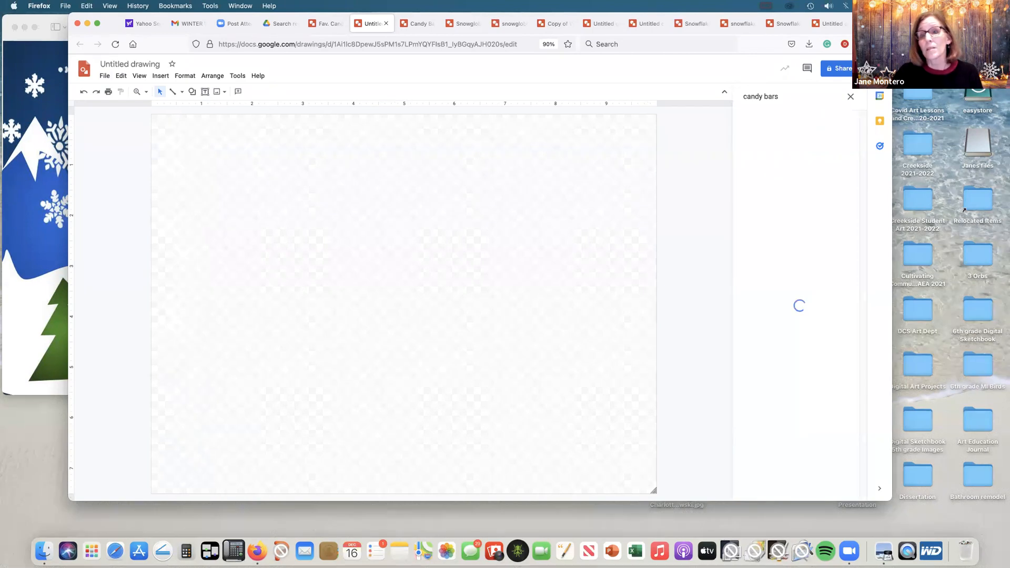
{"action": "left_click_drag", "start_coordinate": [862, 157], "coordinate": [863, 189]}
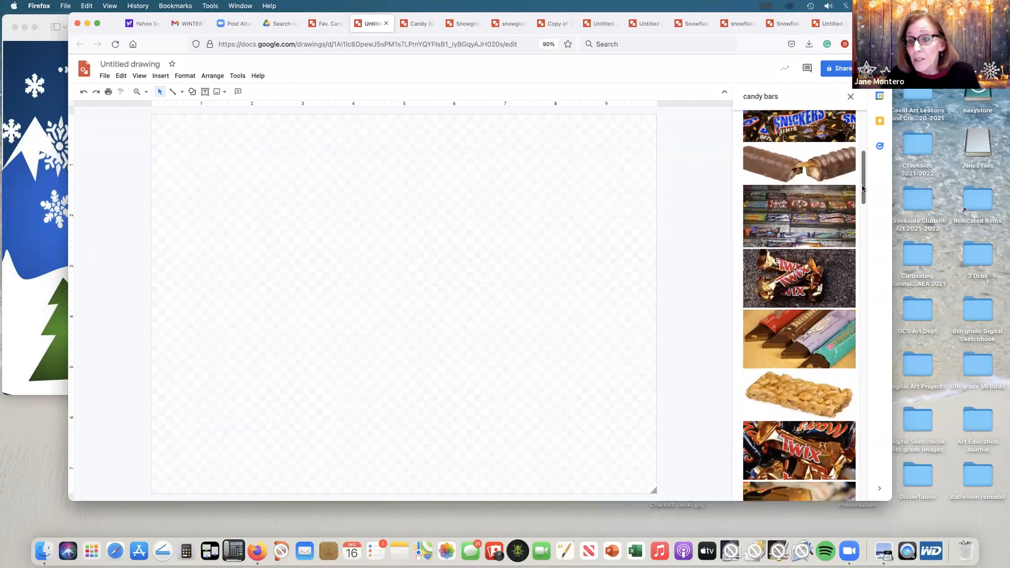
{"action": "left_click", "coordinate": [789, 282]}
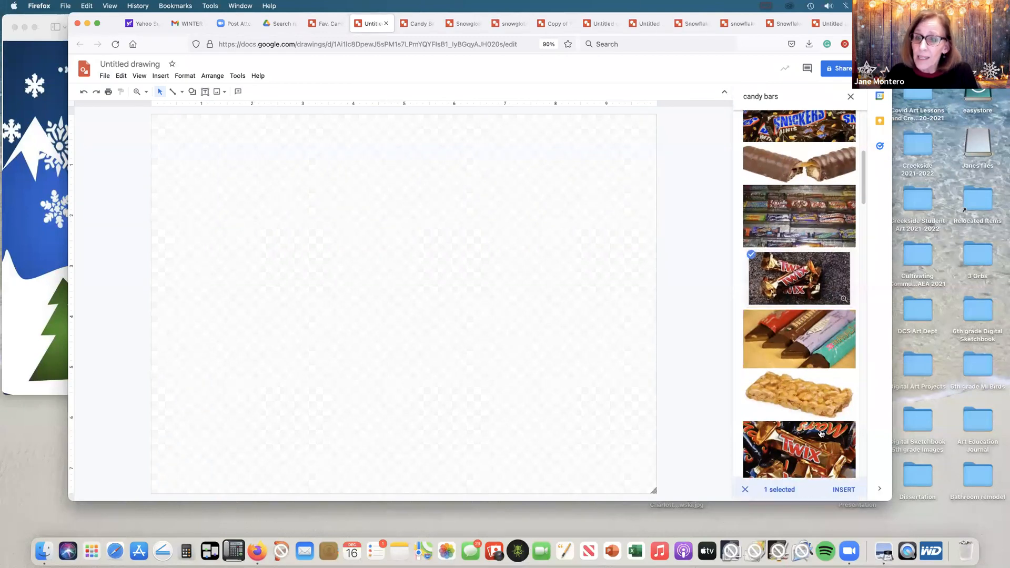
{"action": "left_click", "coordinate": [845, 490]}
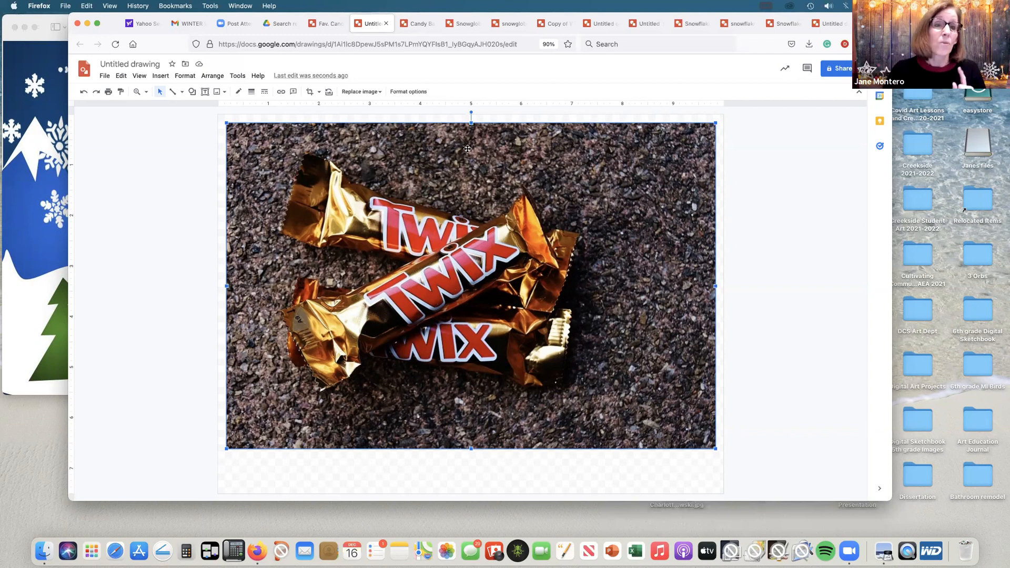
Step: Trace the outline of the front diagonal Twix bar, including its jagged wrapper ends, as a closed shape about 5.5 in wide with the Polyline tool
{"action": "left_click", "coordinate": [222, 142]}
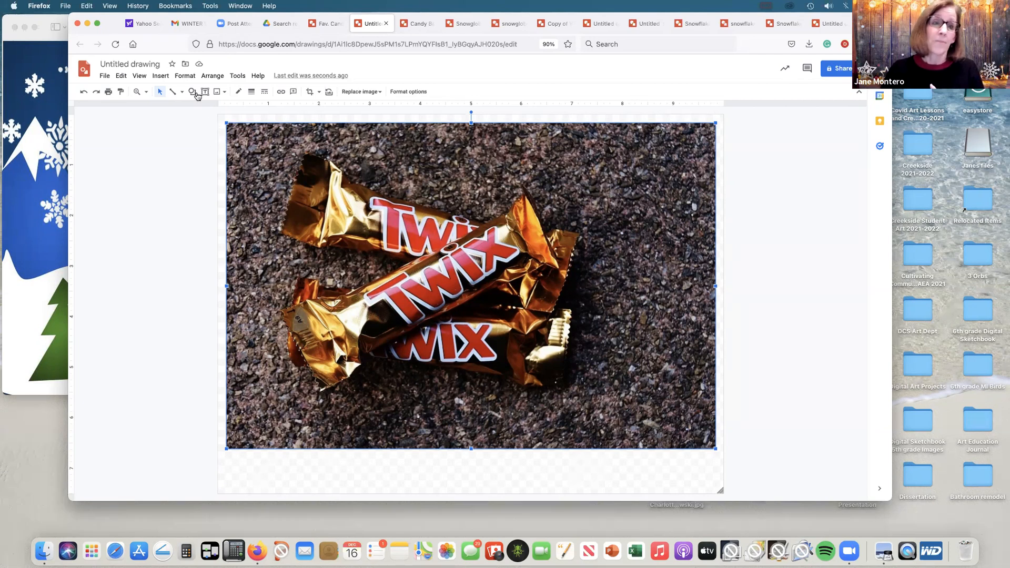
{"action": "left_click", "coordinate": [349, 318]}
{"action": "left_click", "coordinate": [753, 242]}
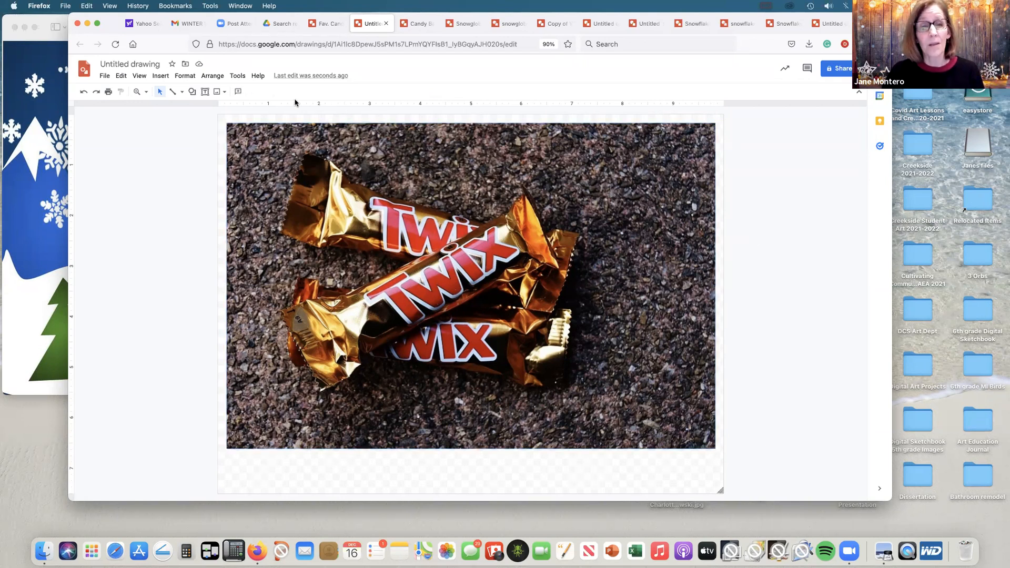
{"action": "left_click", "coordinate": [182, 92]}
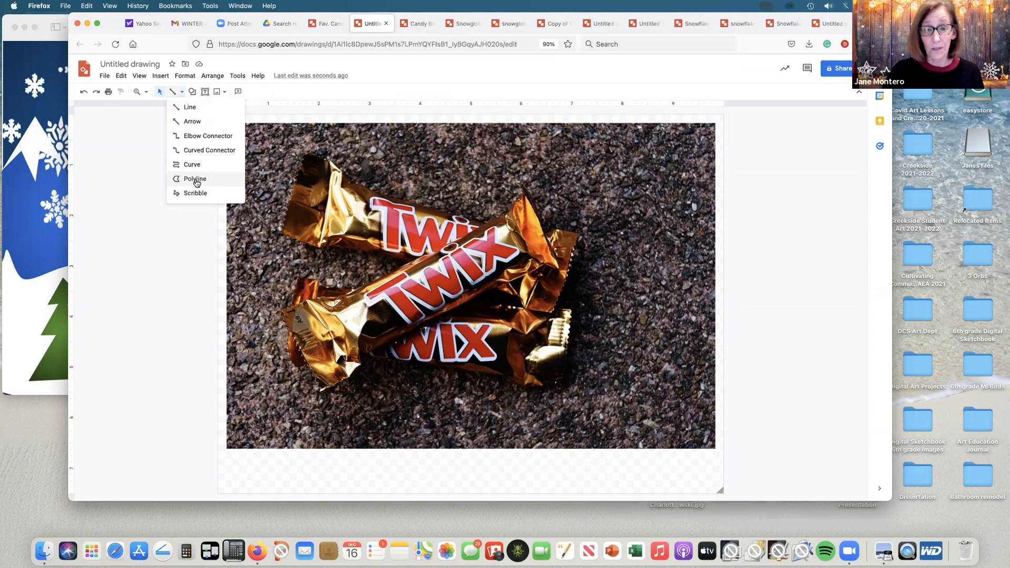
{"action": "left_click", "coordinate": [196, 178]}
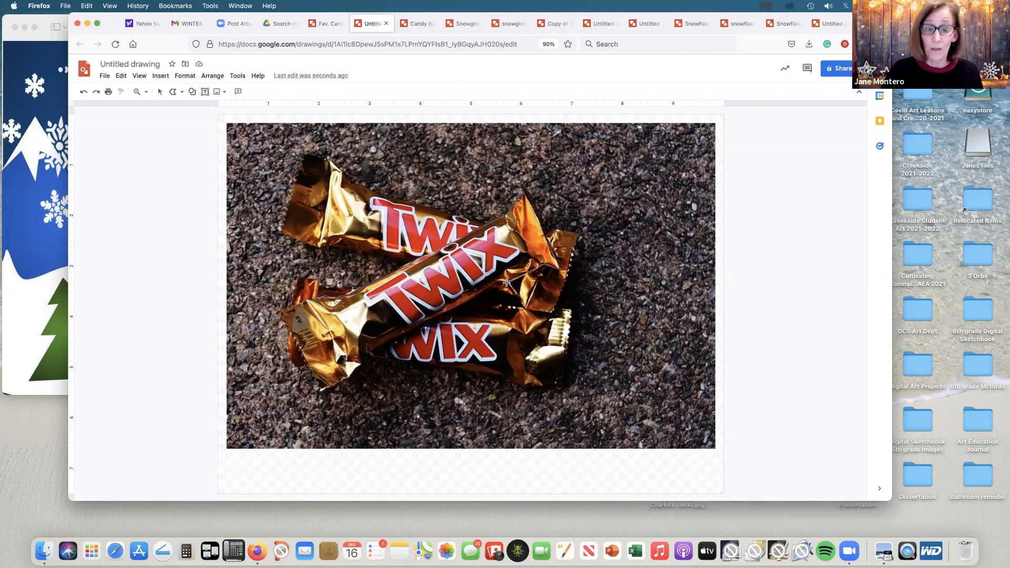
{"action": "left_click", "coordinate": [368, 351]}
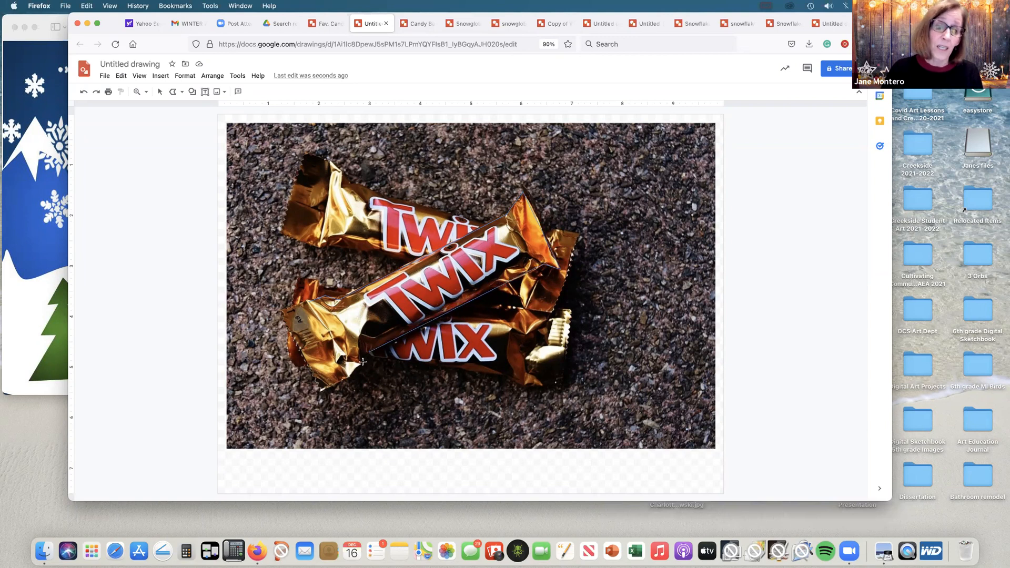
{"action": "left_click", "coordinate": [318, 392]}
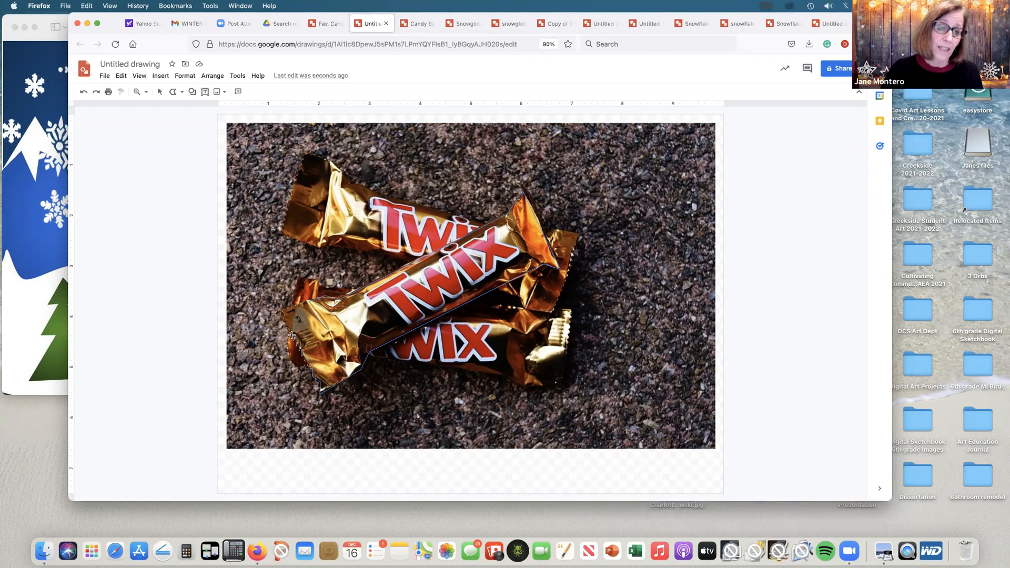
{"action": "left_click", "coordinate": [291, 324]}
{"action": "left_click", "coordinate": [282, 311]}
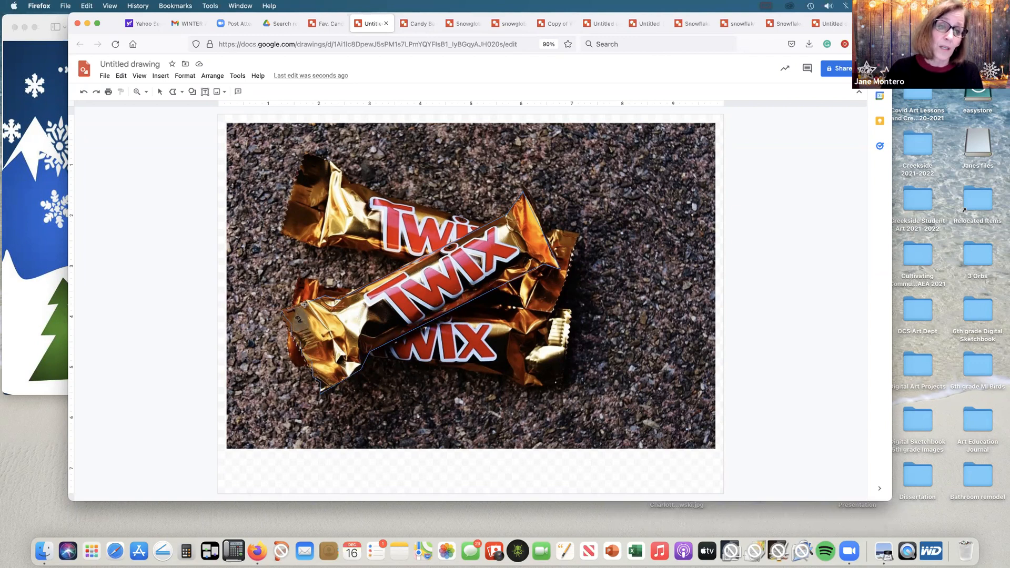
{"action": "left_click", "coordinate": [331, 297]}
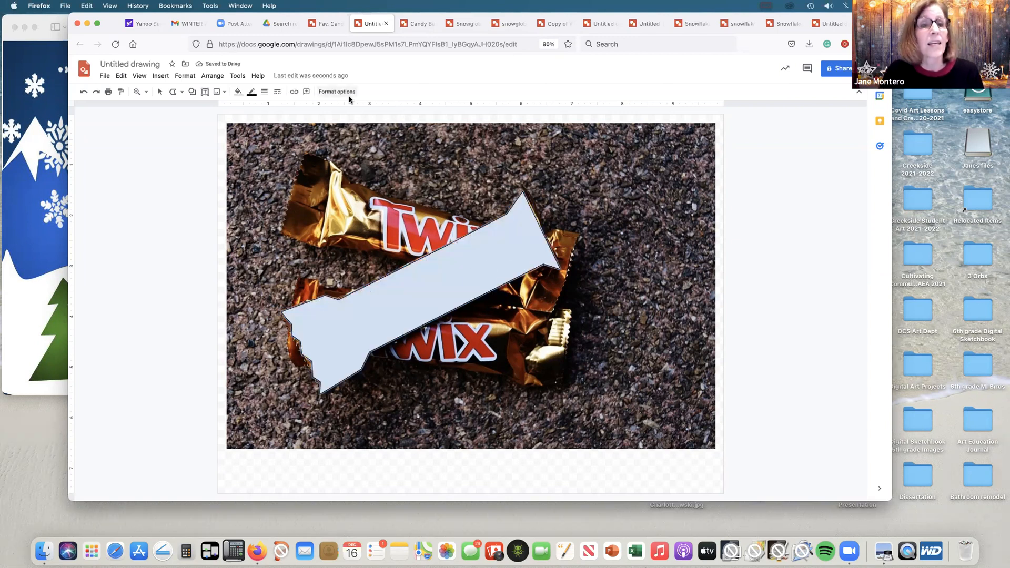
Step: Make the traced wrapper shape's outline transparent and fill it with a dark orange gradient
{"action": "left_click", "coordinate": [251, 92]}
{"action": "left_click", "coordinate": [297, 223]}
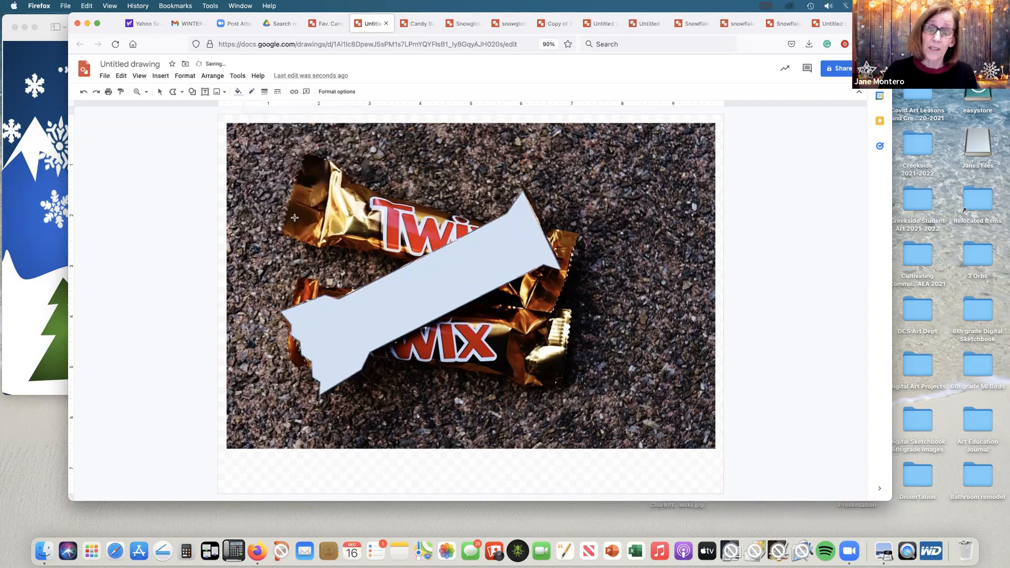
{"action": "left_click", "coordinate": [238, 92]}
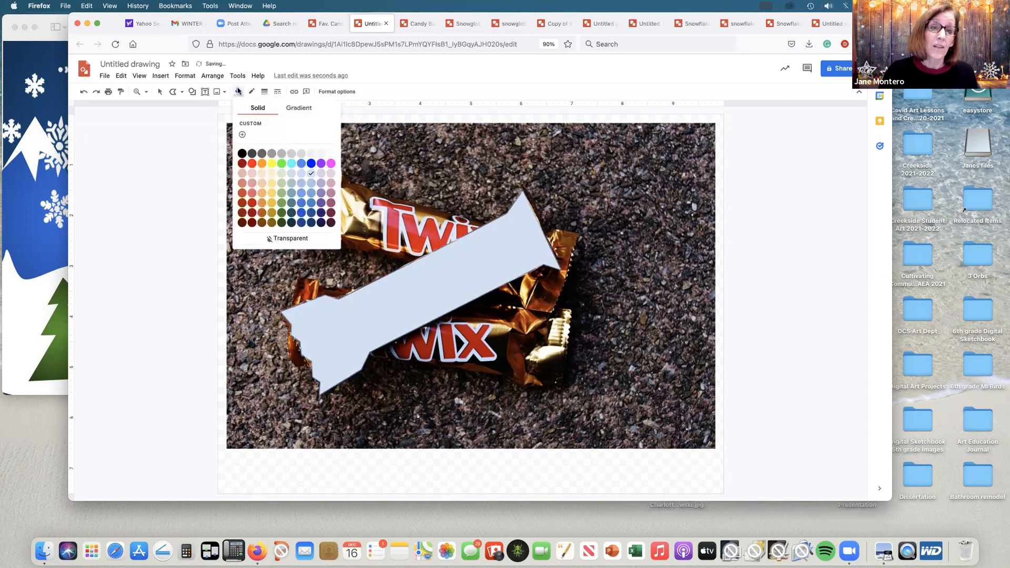
{"action": "left_click", "coordinate": [310, 109]}
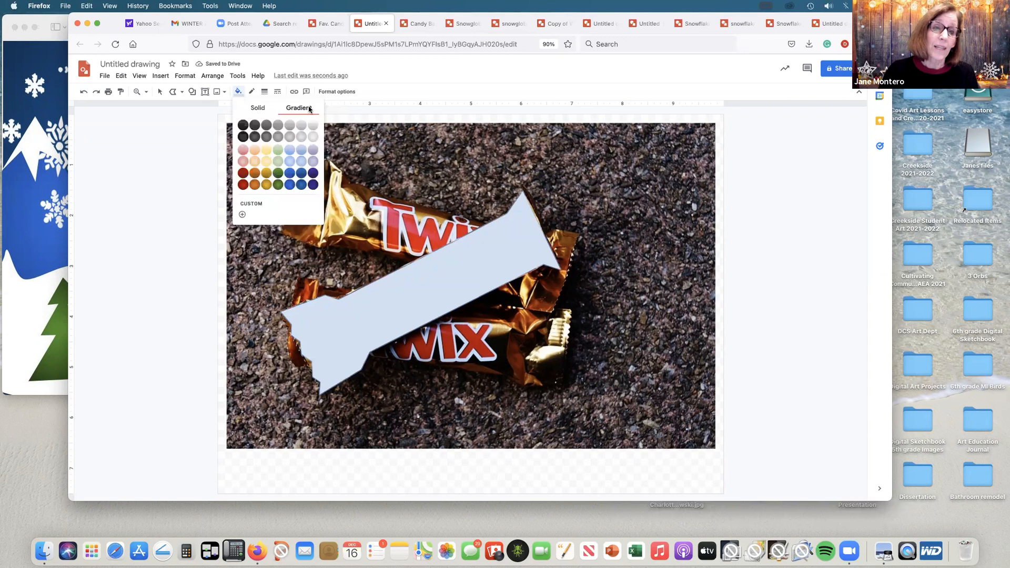
{"action": "left_click", "coordinate": [265, 183]}
{"action": "left_click", "coordinate": [239, 93]}
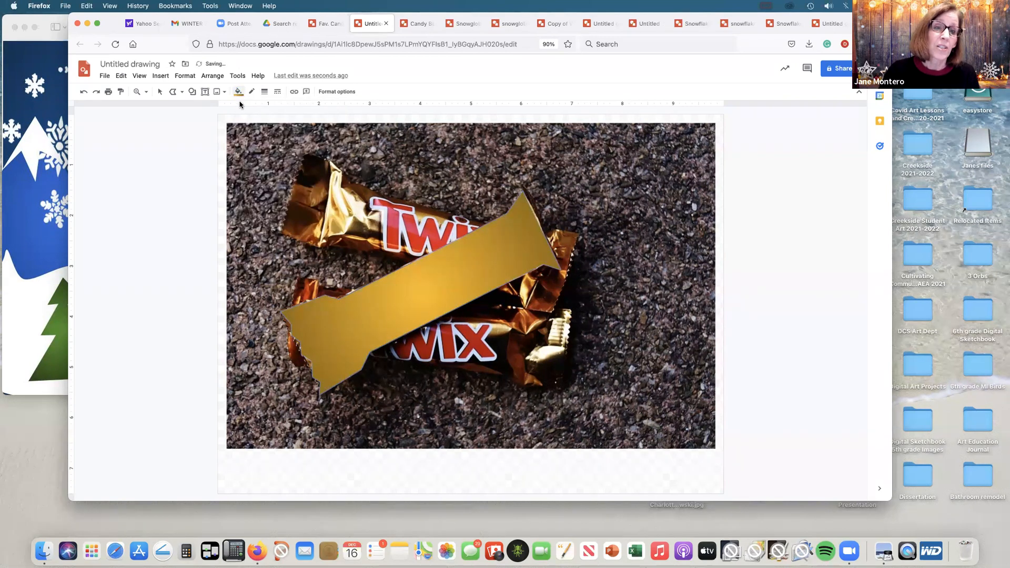
{"action": "left_click", "coordinate": [255, 184]}
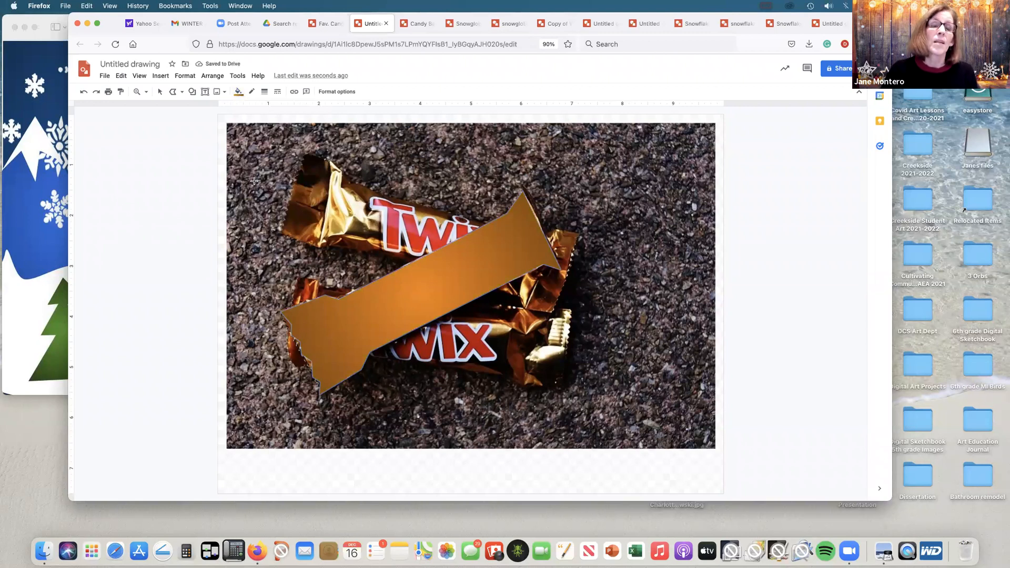
Step: Bring the Twix photo in front of the traced orange wrapper shape
{"action": "left_click", "coordinate": [160, 92]}
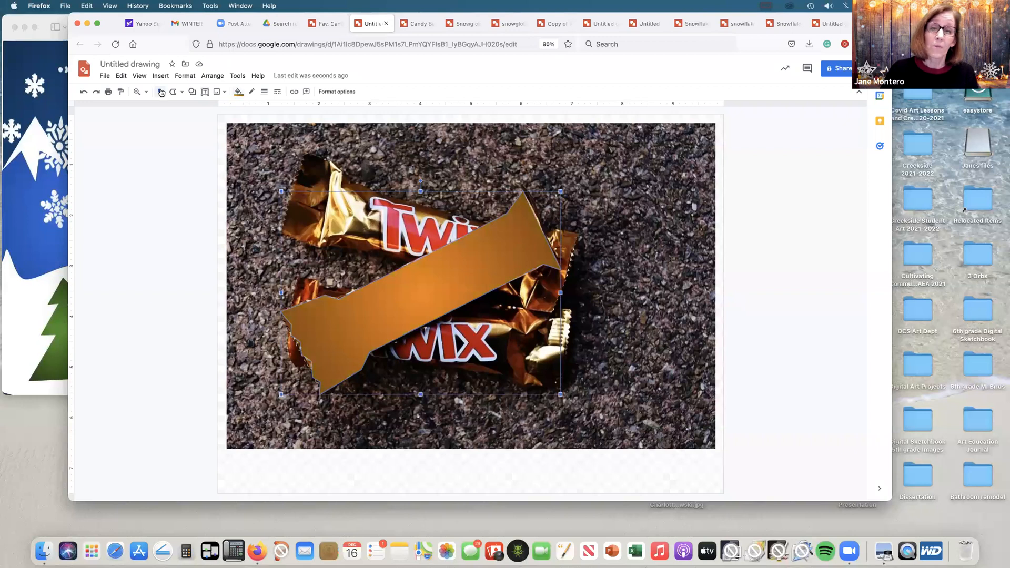
{"action": "left_click", "coordinate": [333, 153]}
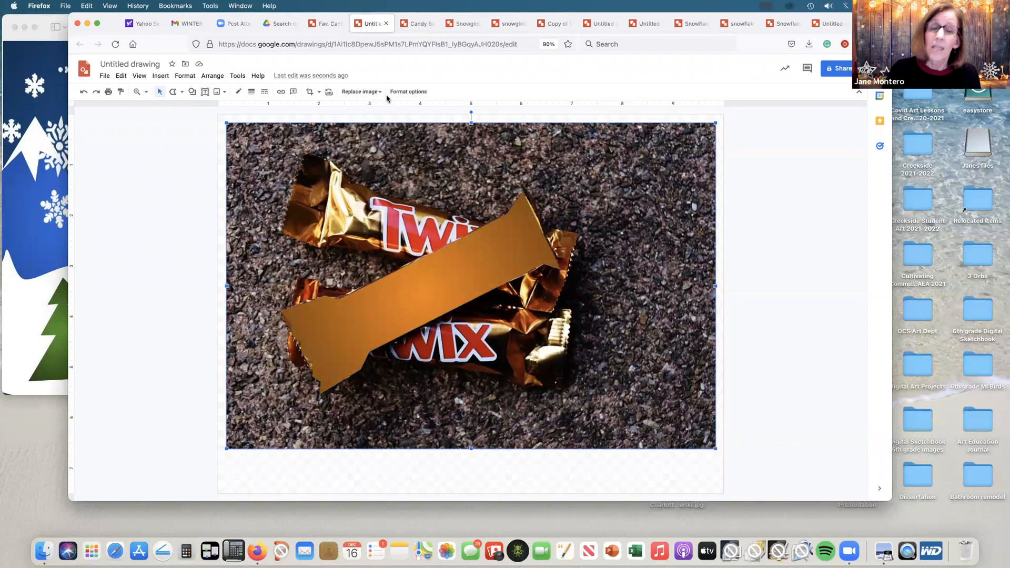
{"action": "left_click", "coordinate": [221, 80]}
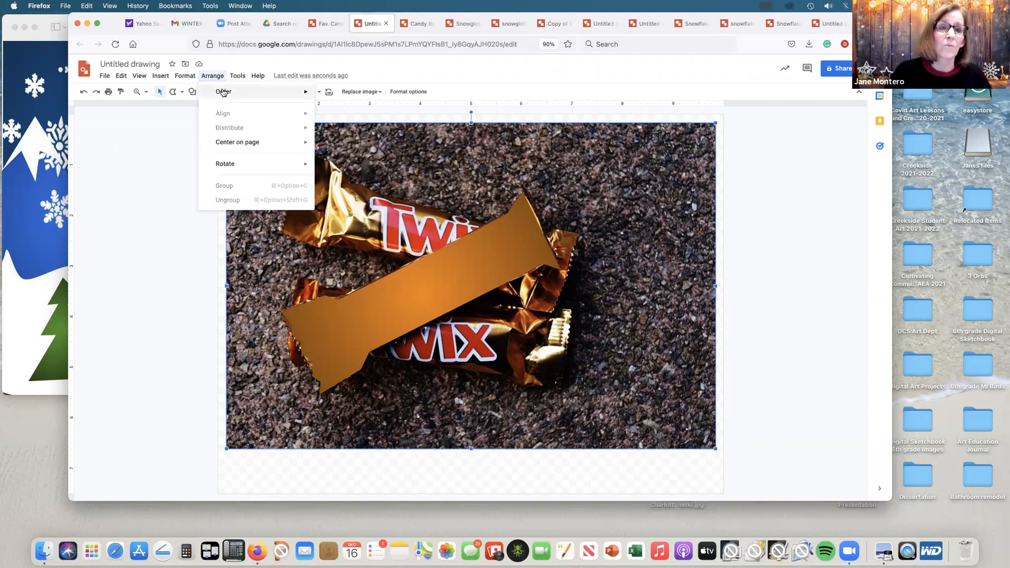
{"action": "mouse_move", "coordinate": [223, 93]}
{"action": "left_click", "coordinate": [342, 95]}
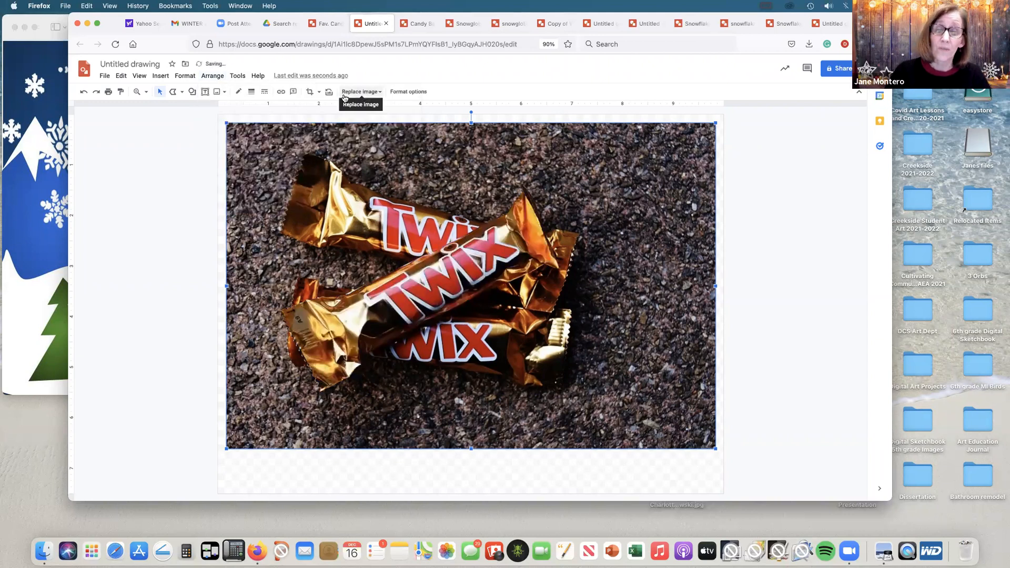
Step: Trace the letter T of the front Twix logo as a closed shape about 1.2 in wide with the Polyline tool
{"action": "left_click", "coordinate": [184, 95]}
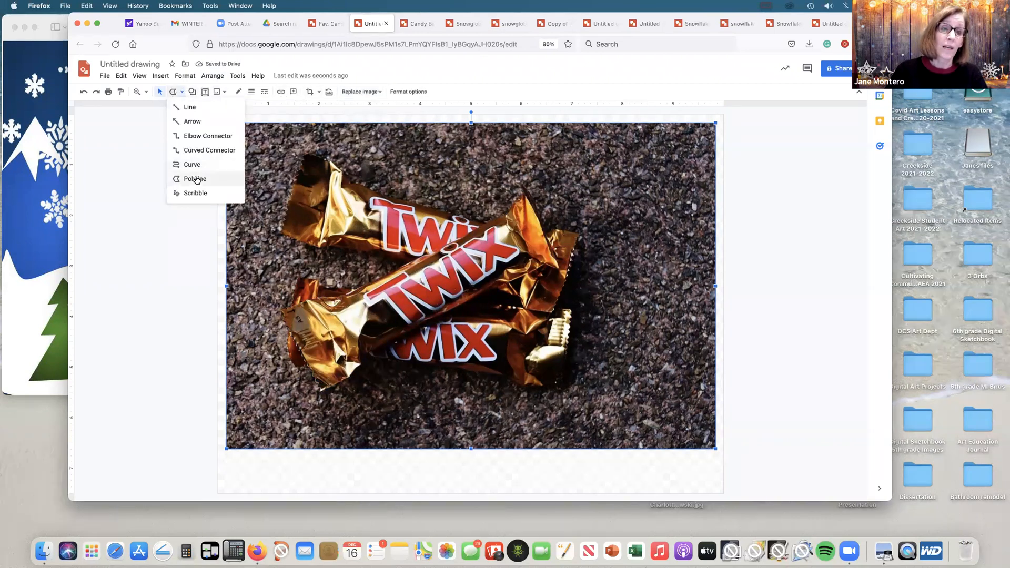
{"action": "left_click", "coordinate": [202, 178]}
{"action": "left_click", "coordinate": [365, 296]}
{"action": "left_click", "coordinate": [372, 304]}
{"action": "left_click", "coordinate": [384, 295]}
{"action": "left_click", "coordinate": [411, 326]}
{"action": "left_click", "coordinate": [425, 315]}
{"action": "left_click", "coordinate": [399, 285]}
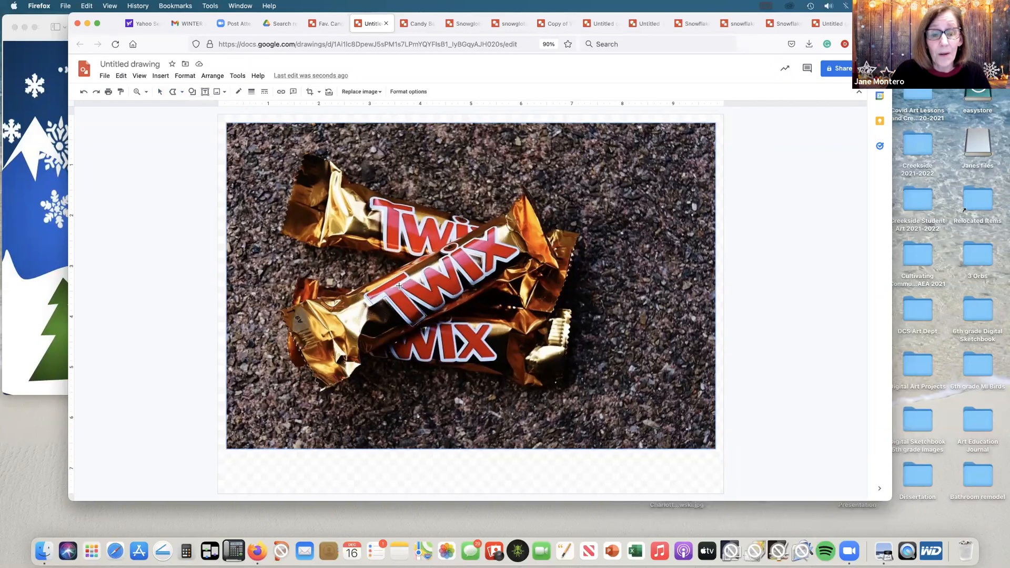
{"action": "left_click", "coordinate": [410, 276]}
{"action": "left_click", "coordinate": [403, 271]}
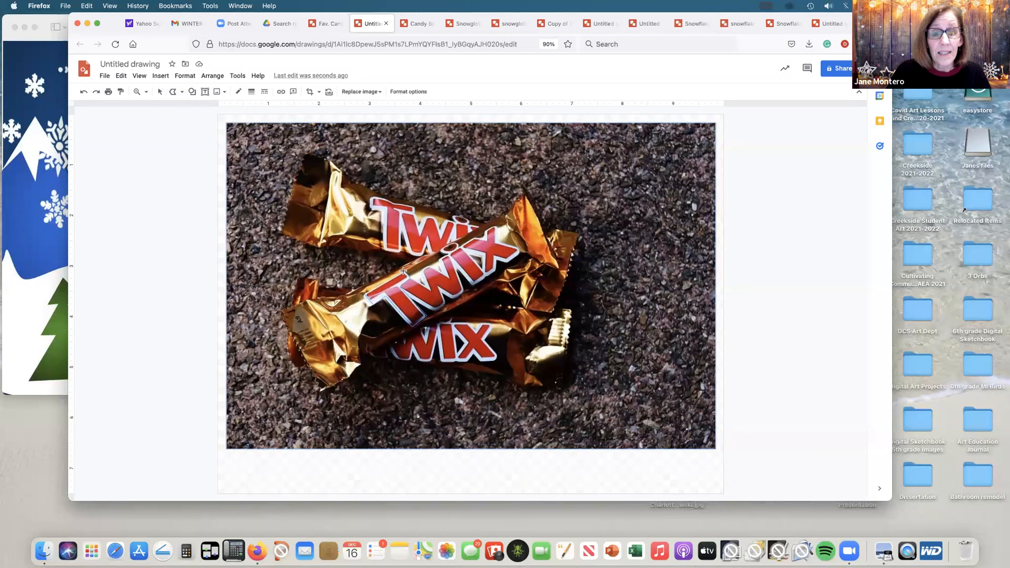
{"action": "left_click", "coordinate": [364, 291]}
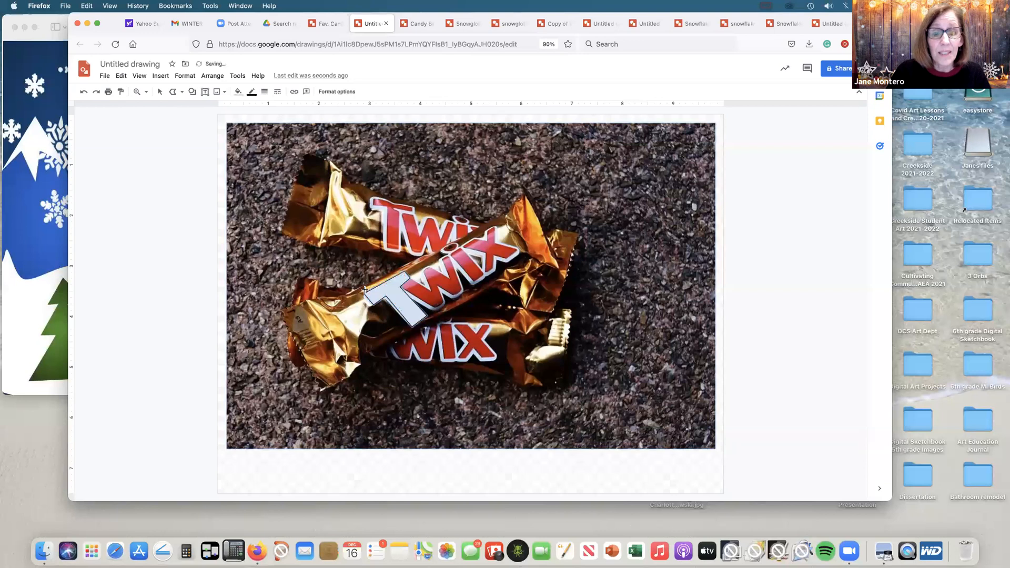
Step: Give the traced T shape a white 3px outline and fill it with a dark red gradient
{"action": "left_click", "coordinate": [252, 92]}
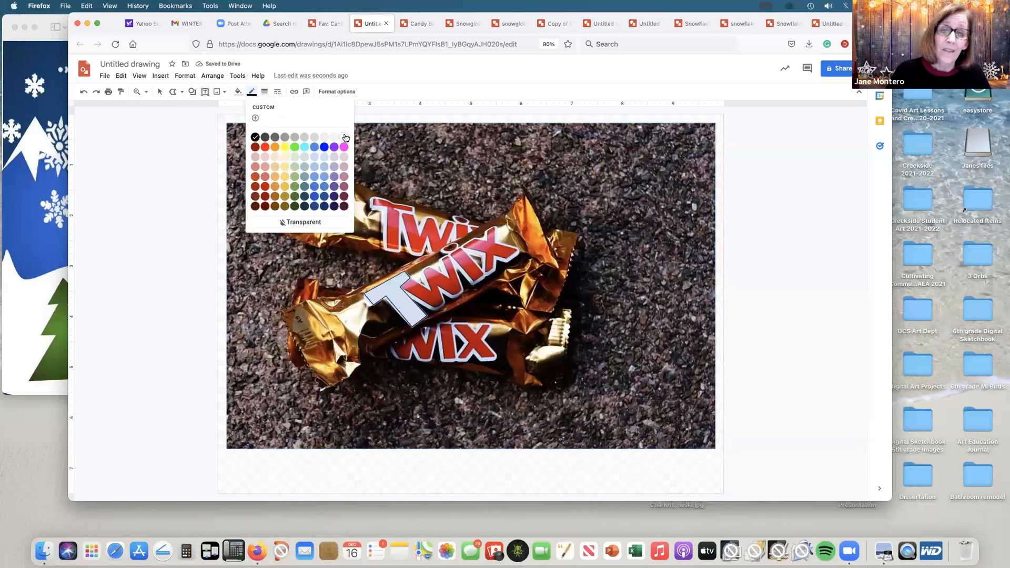
{"action": "left_click", "coordinate": [343, 136]}
{"action": "left_click", "coordinate": [265, 91]}
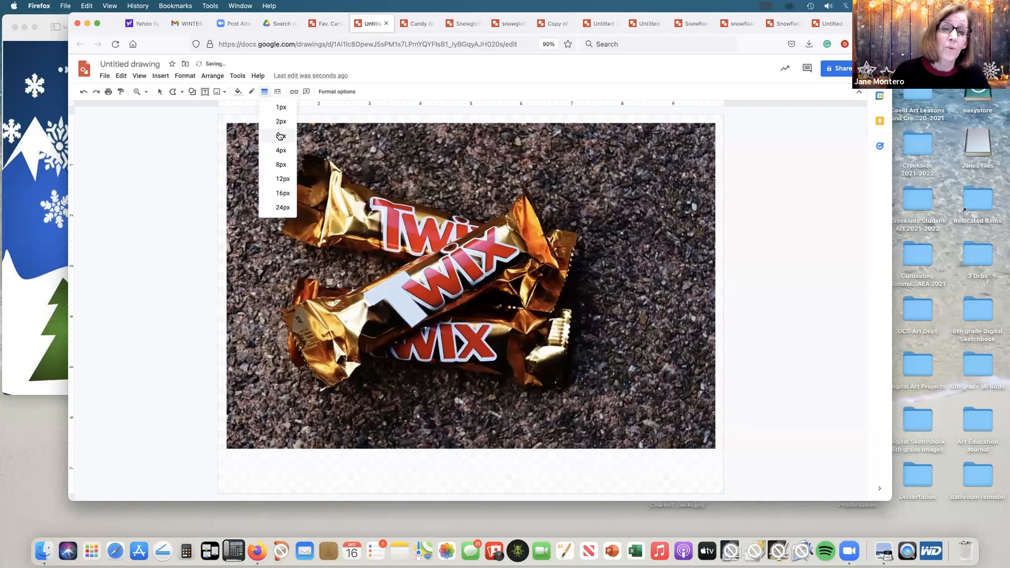
{"action": "left_click", "coordinate": [279, 132]}
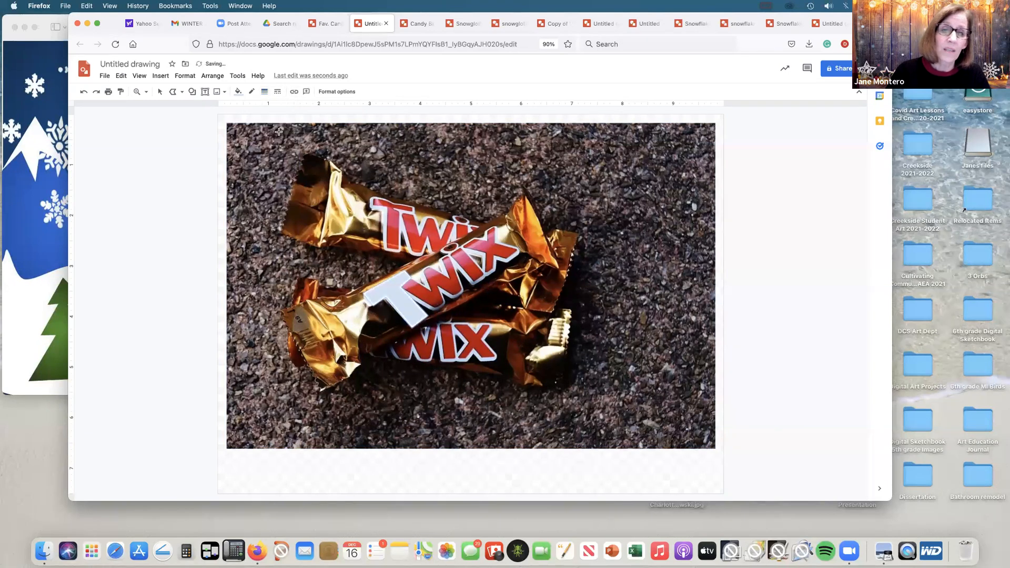
{"action": "left_click", "coordinate": [237, 92]}
{"action": "left_click", "coordinate": [299, 107]}
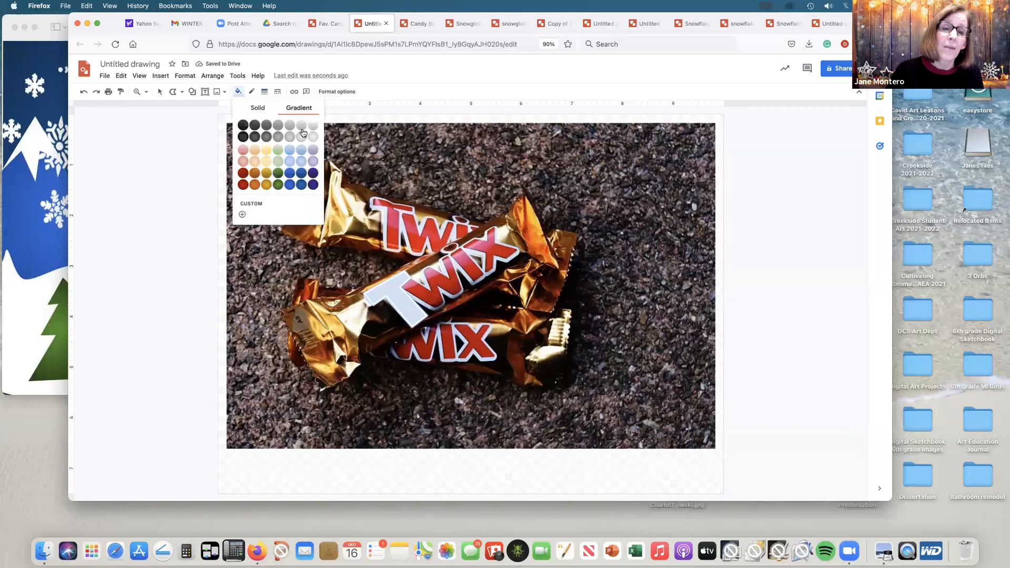
{"action": "left_click", "coordinate": [243, 184]}
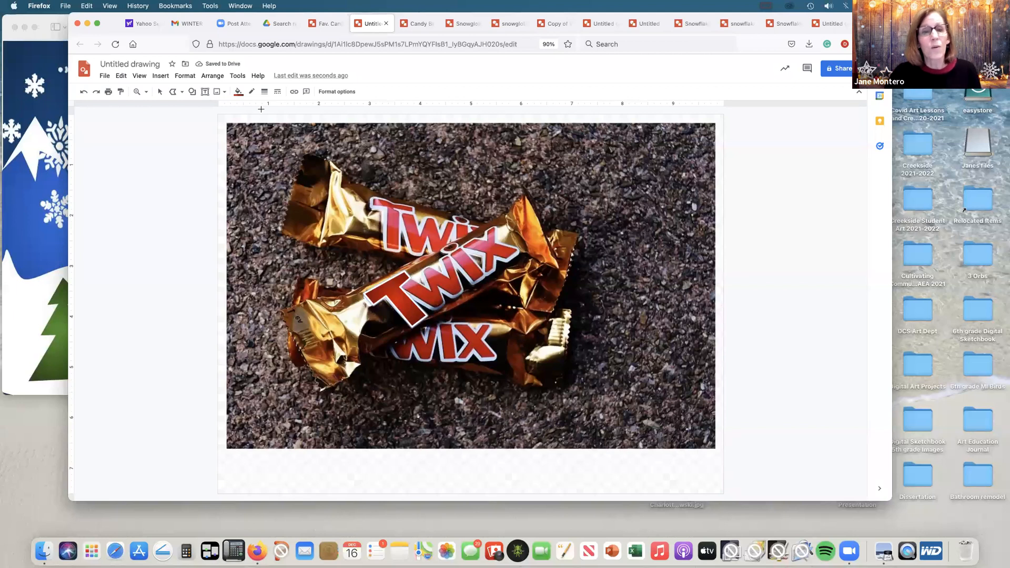
Step: Delete the Twix photo covering the traced wrapper shape
{"action": "left_click", "coordinate": [265, 139]}
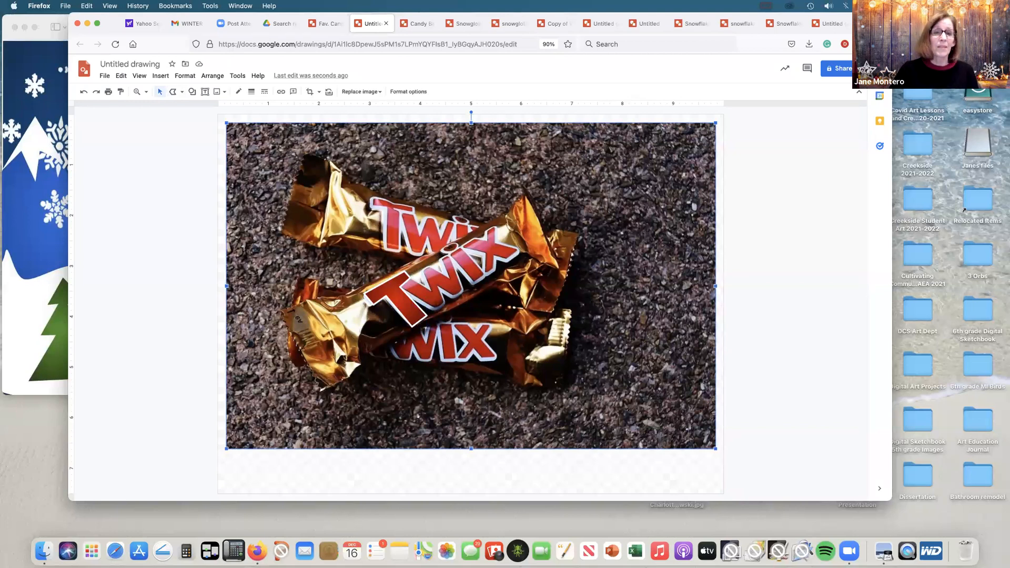
{"action": "key", "text": "BackSpace"}
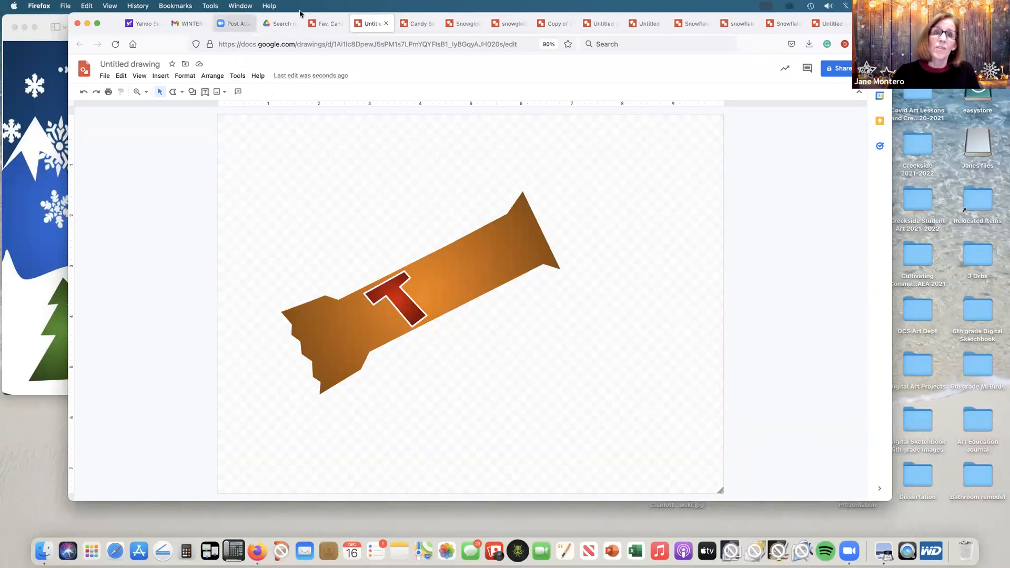
Step: View the finished Fav. Candy 1 drawing, selecting its grouped KitKat bars and the gold glitter background image
{"action": "left_click", "coordinate": [326, 23]}
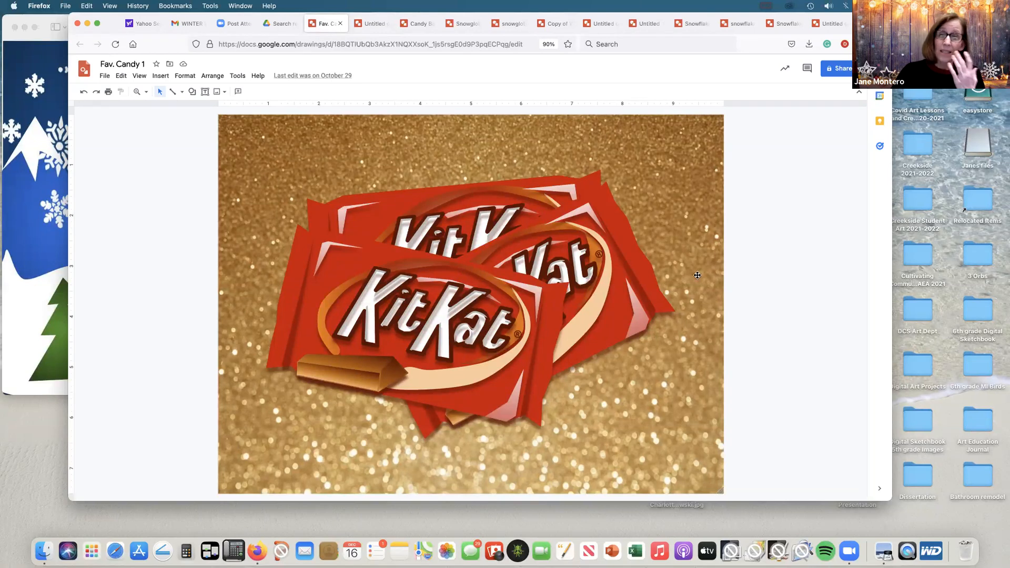
{"action": "left_click", "coordinate": [446, 377]}
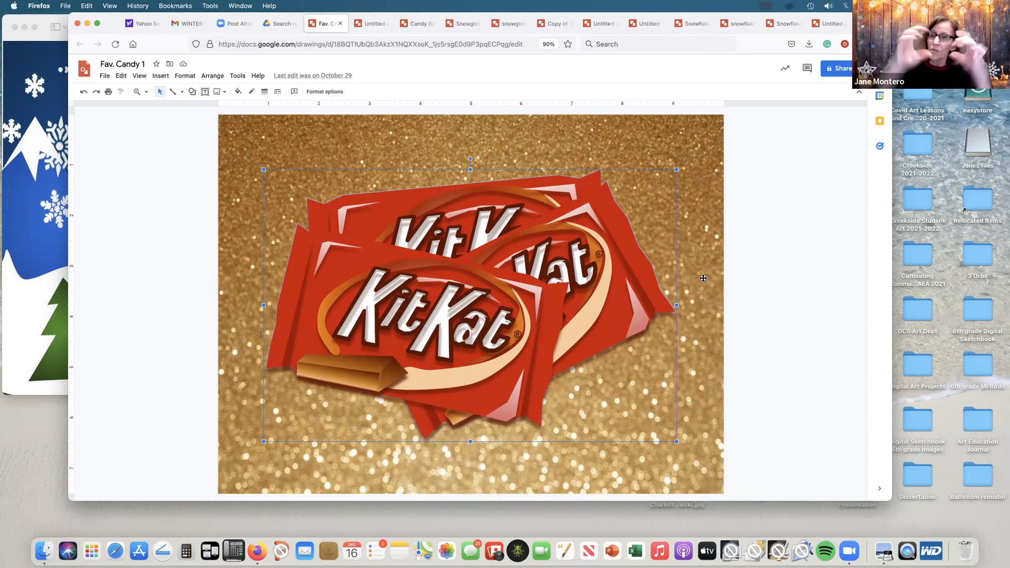
{"action": "left_click", "coordinate": [709, 136]}
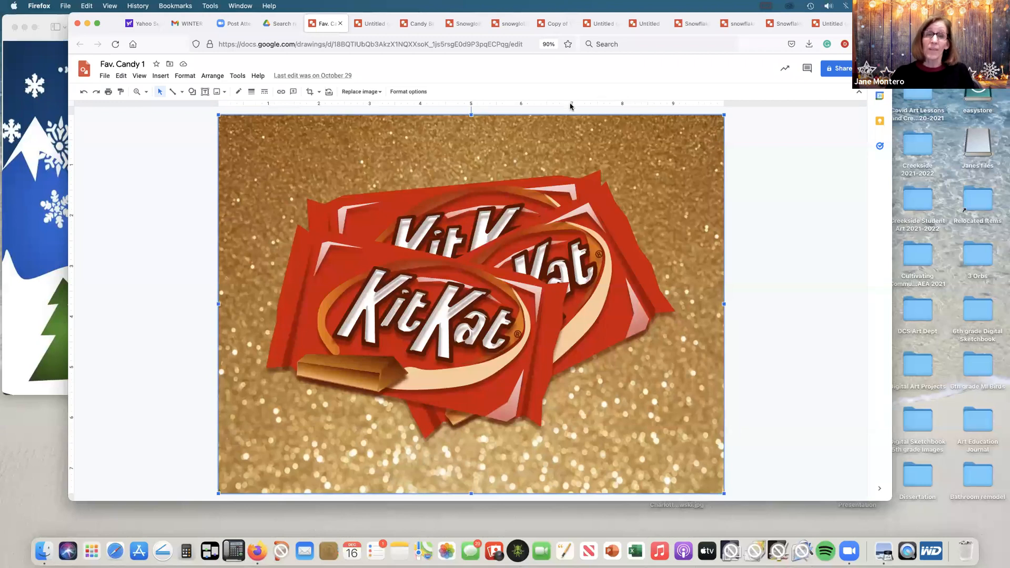
Step: Search Drive for "candy bar" and open the Candy Bar 5 drawing of the Heath bars
{"action": "left_click", "coordinate": [289, 27]}
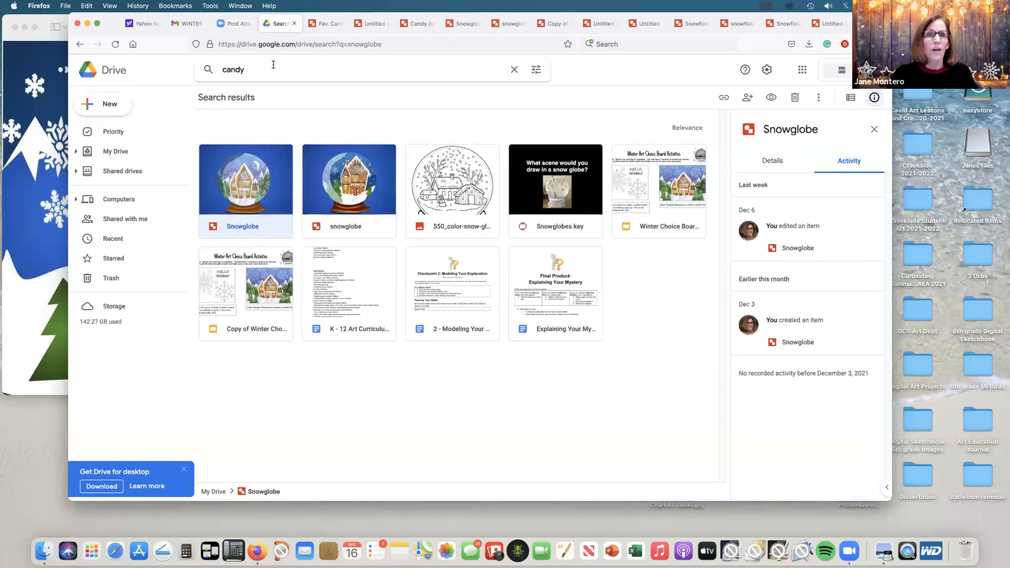
{"action": "double_click", "coordinate": [220, 70]}
{"action": "type", "text": "canday"}
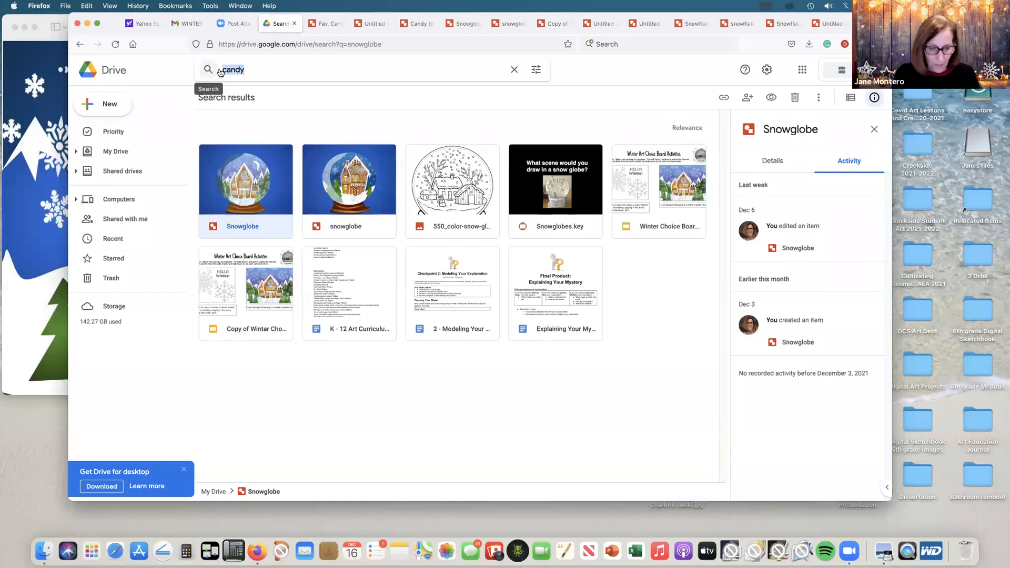
{"action": "key", "text": "BackSpace"}
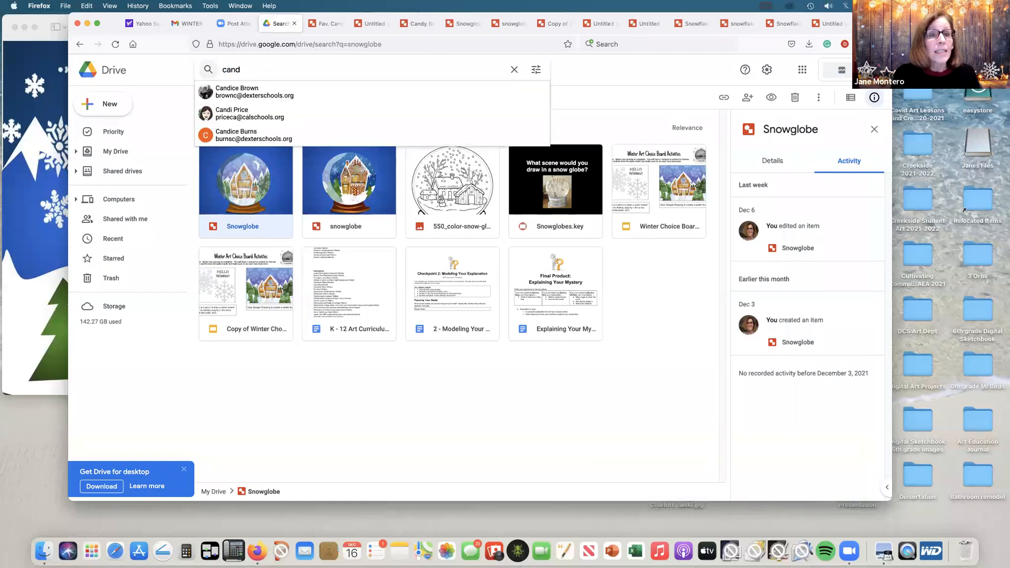
{"action": "type", "text": "y bar"}
{"action": "key", "text": "Return"}
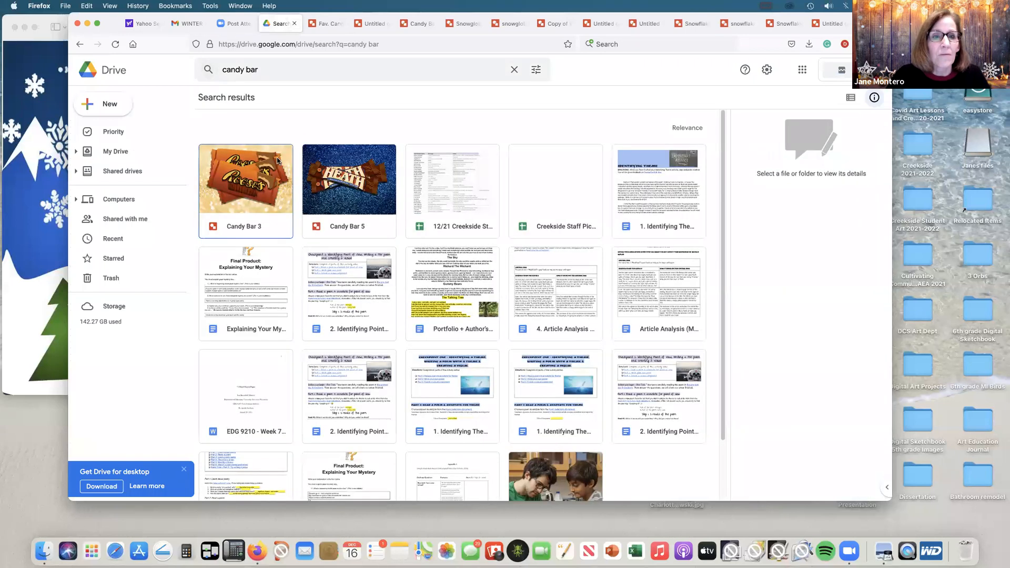
{"action": "left_click", "coordinate": [345, 199]}
{"action": "double_click", "coordinate": [345, 199]}
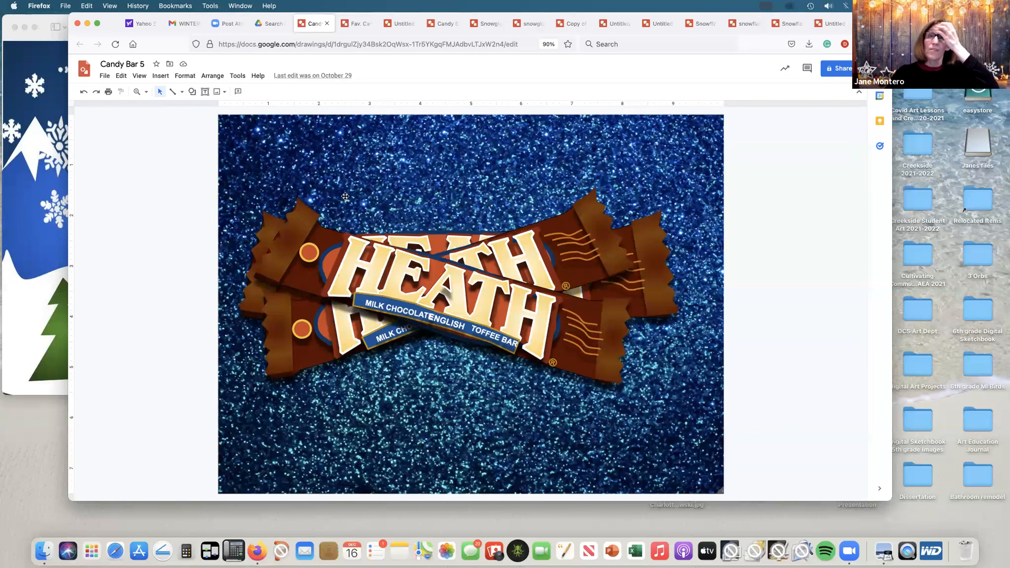
Step: Search Drive for "burn out fabric", open the Burn-out Fabric presentation and show its second slide
{"action": "left_click", "coordinate": [283, 25]}
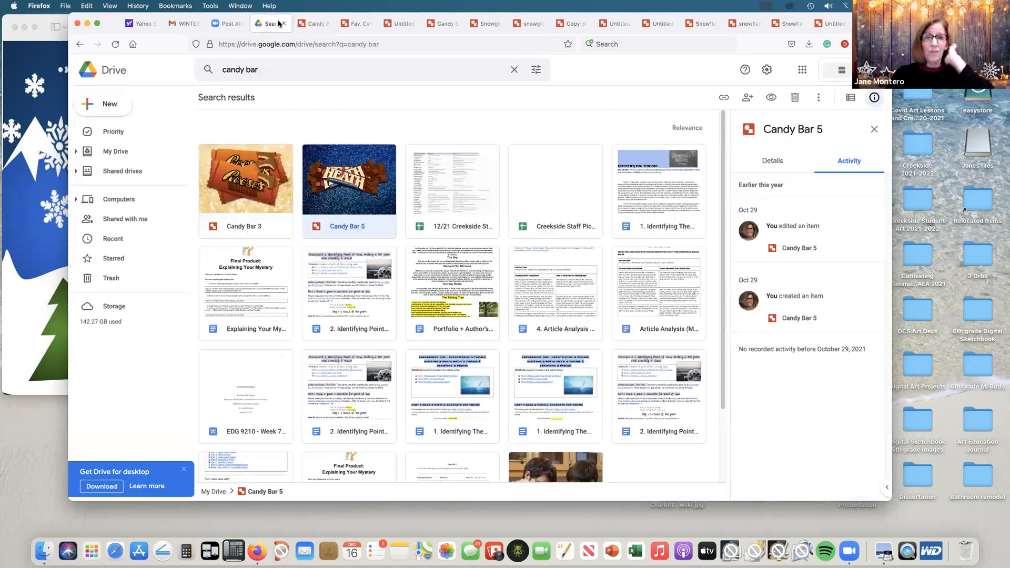
{"action": "left_click", "coordinate": [248, 69]}
{"action": "type", "text": "bu"}
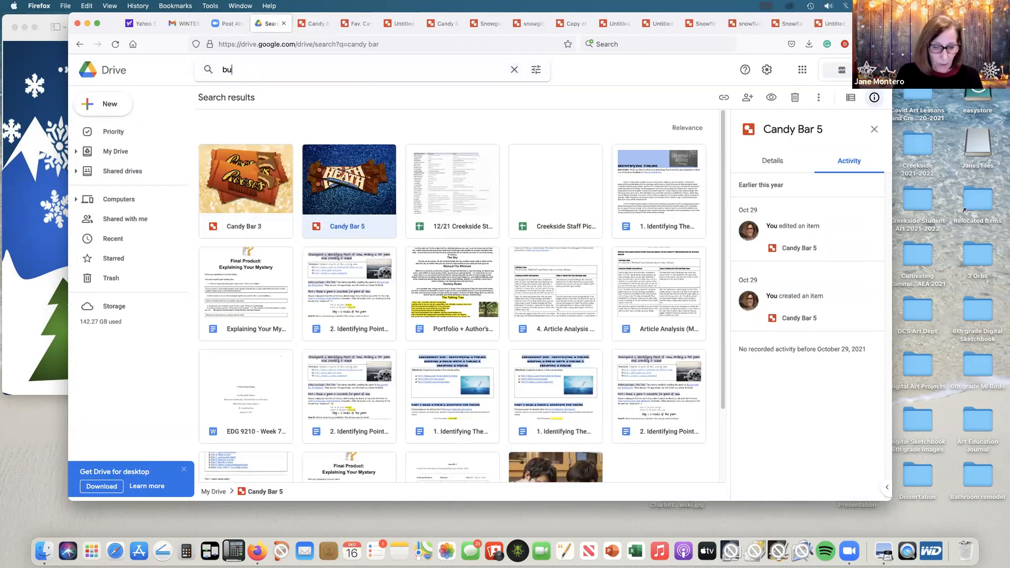
{"action": "type", "text": "rn out fabric"}
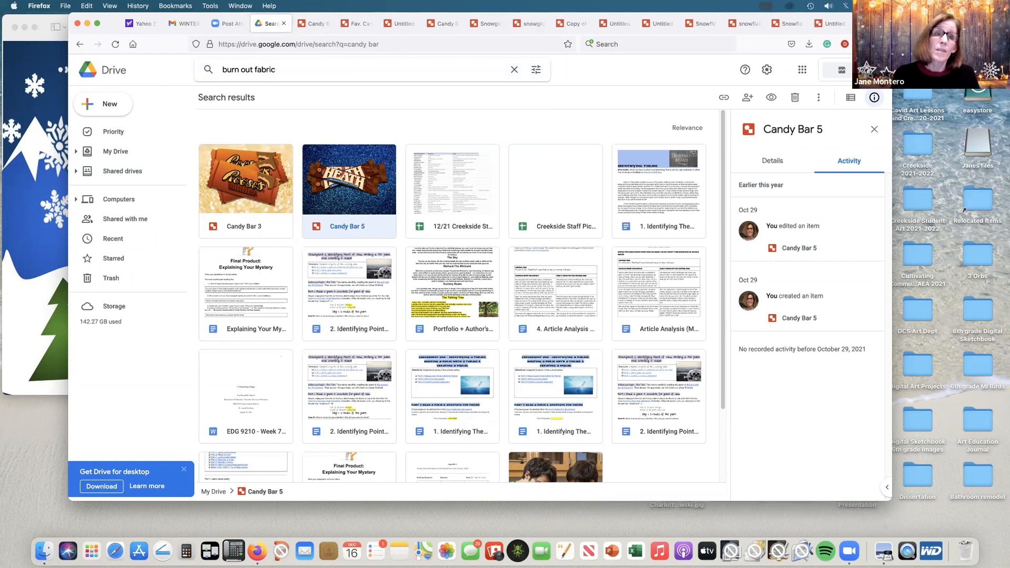
{"action": "key", "text": "Return"}
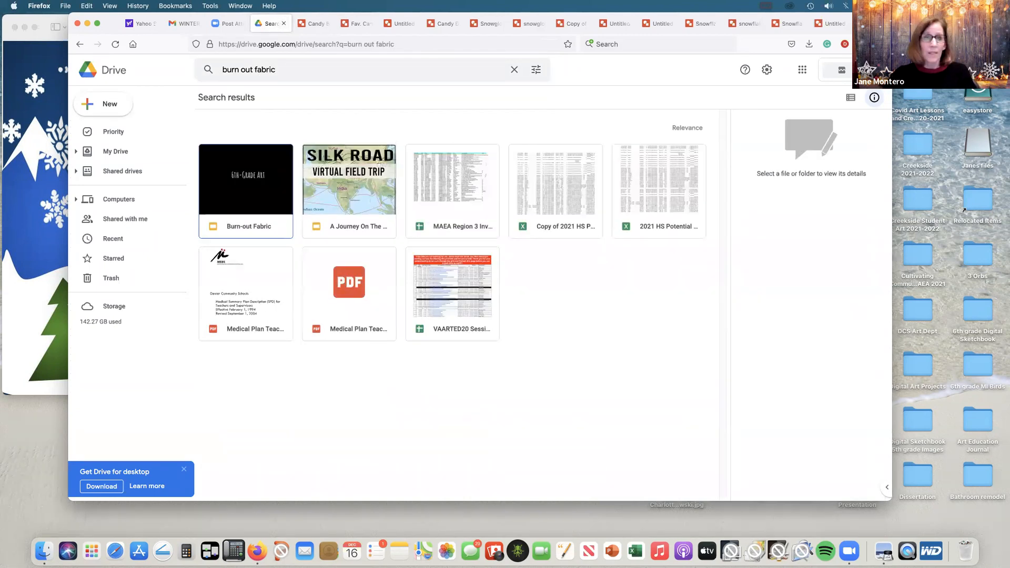
{"action": "double_click", "coordinate": [251, 180]}
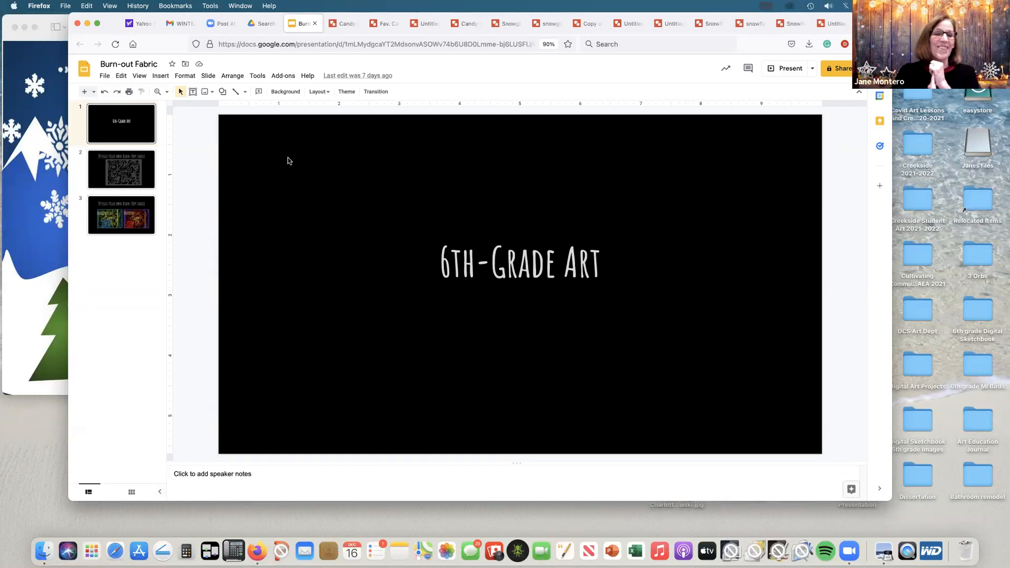
{"action": "left_click", "coordinate": [126, 179]}
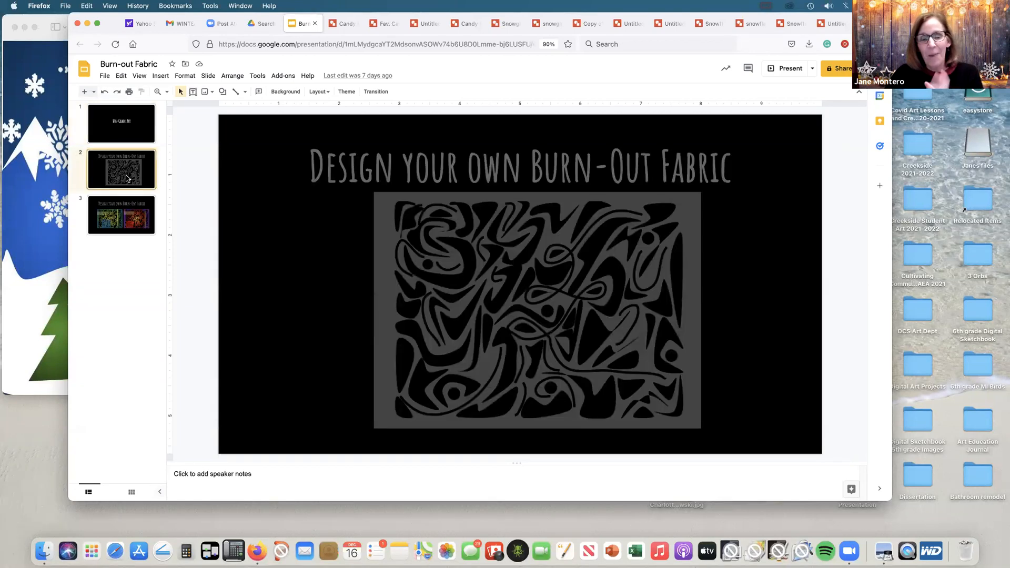
Step: Search Drive for "black line" and open the "black lines and shapes" drawing
{"action": "left_click", "coordinate": [273, 25]}
{"action": "left_click_drag", "start_coordinate": [287, 70], "coordinate": [220, 70]}
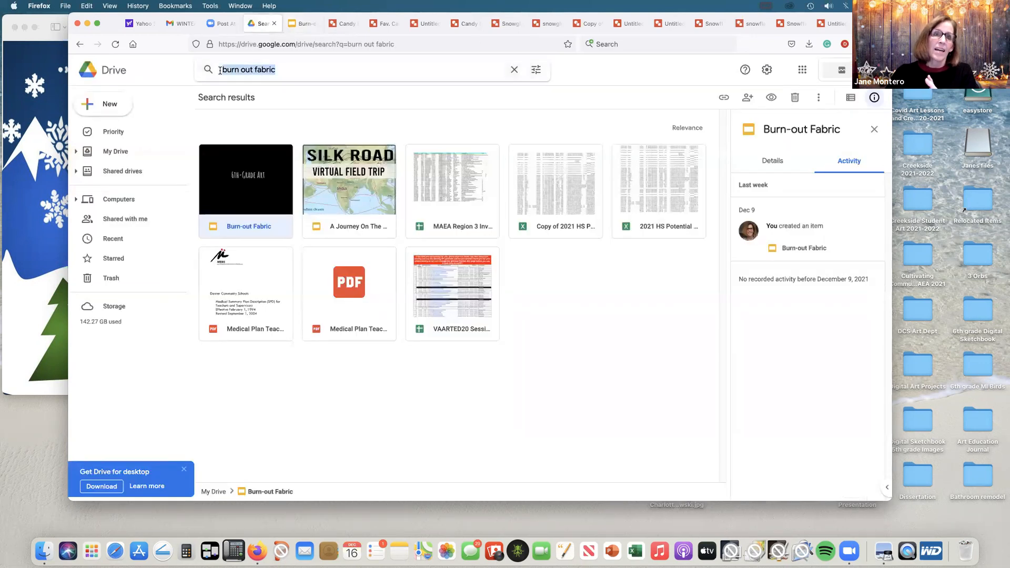
{"action": "type", "text": "b"}
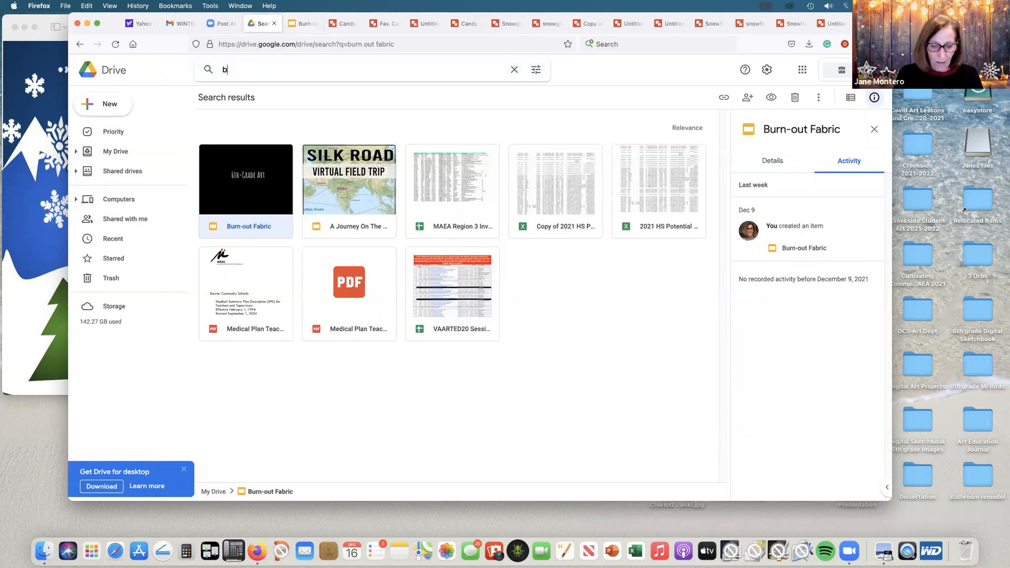
{"action": "type", "text": "lack line"}
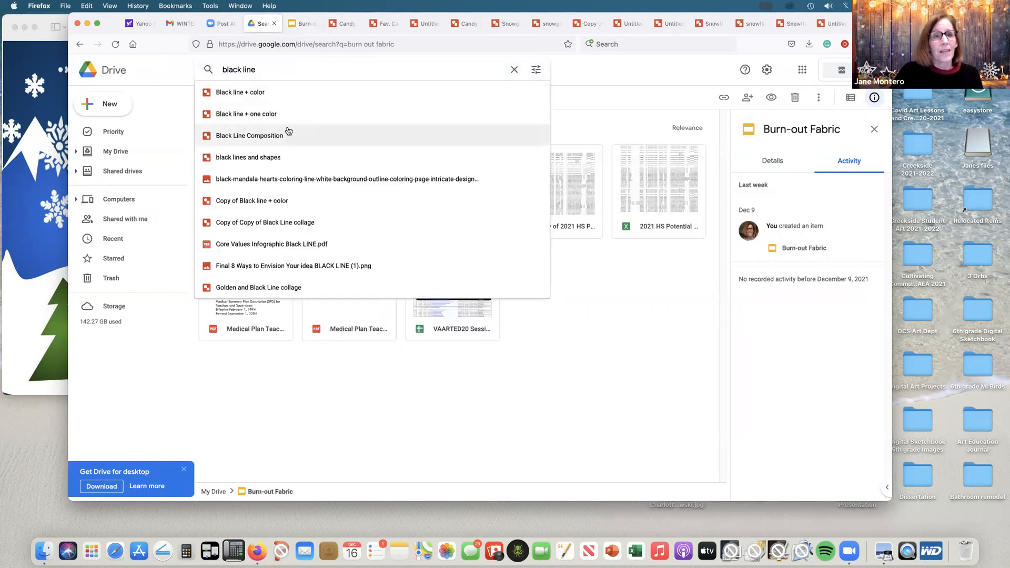
{"action": "left_click", "coordinate": [251, 158]}
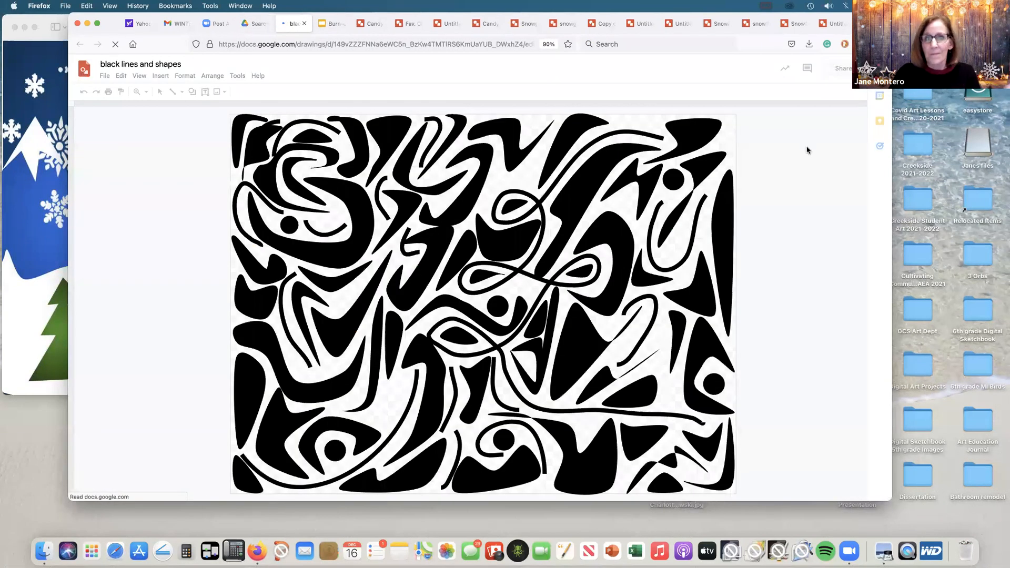
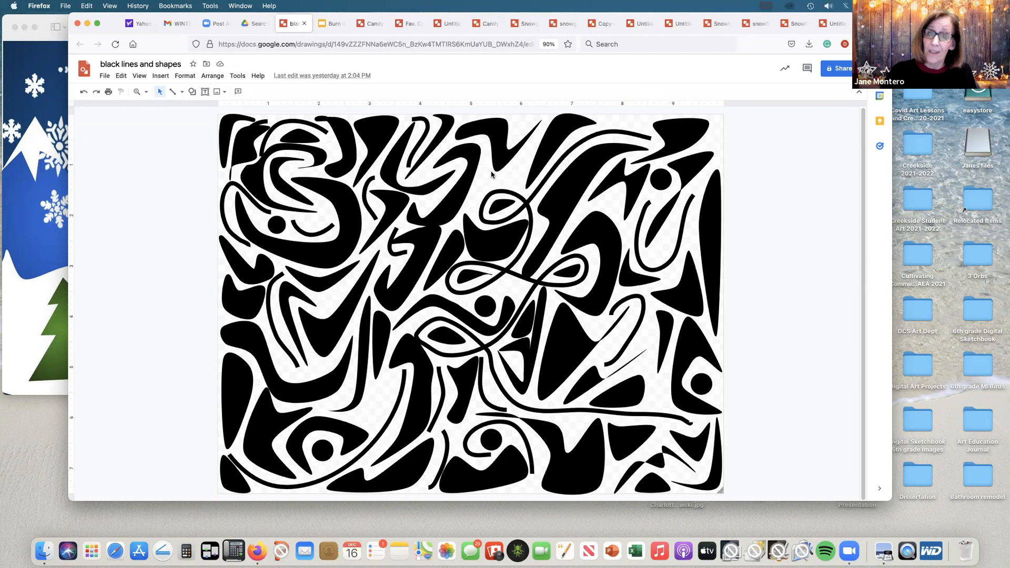
Step: Make a copy of the "black lines and shapes" drawing under the suggested name
{"action": "left_click", "coordinate": [104, 77]}
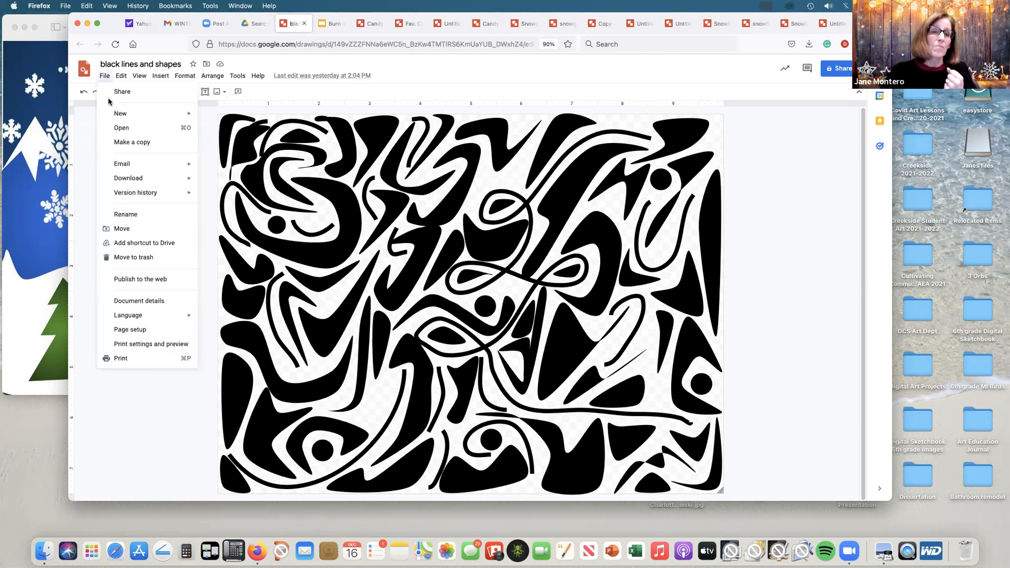
{"action": "left_click", "coordinate": [142, 142]}
{"action": "left_click", "coordinate": [543, 344]}
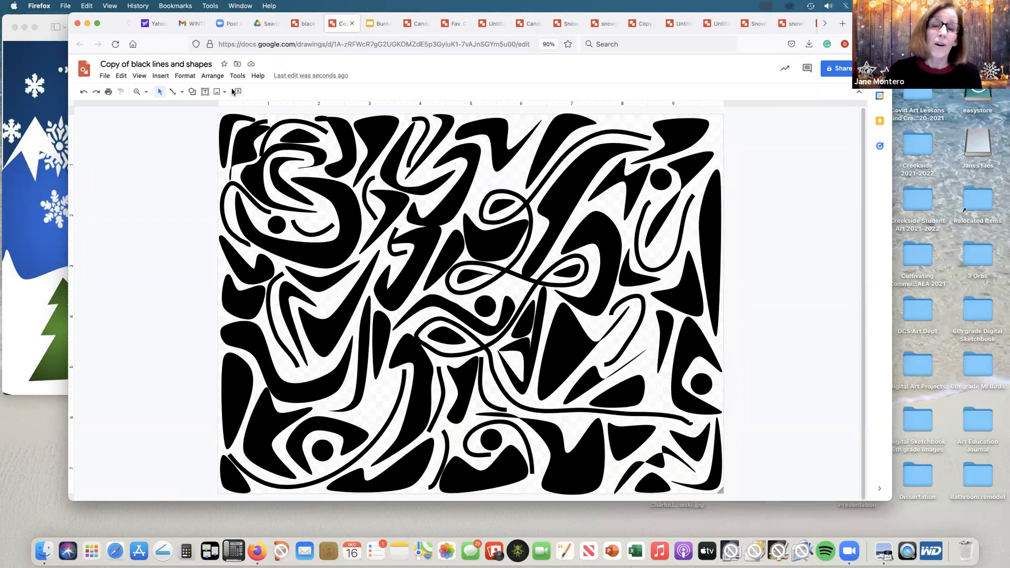
Step: Draw a rectangle over nearly the whole canvas, covering the black shapes, and make its border transparent
{"action": "left_click", "coordinate": [191, 92]}
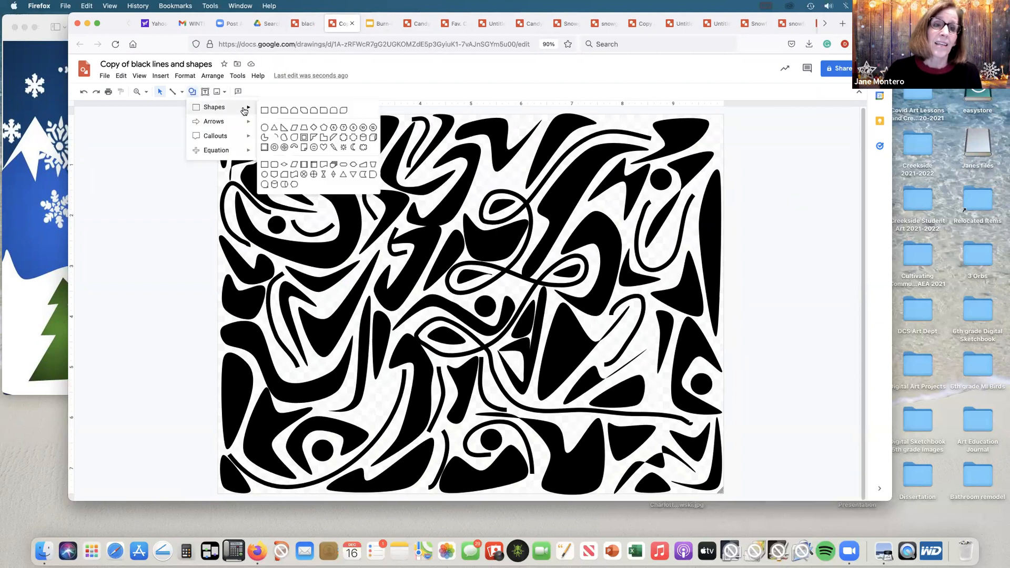
{"action": "left_click", "coordinate": [264, 110]}
{"action": "mouse_move", "coordinate": [218, 115]}
{"action": "left_mouse_down"}
{"action": "mouse_move", "coordinate": [384, 263]}
{"action": "mouse_move", "coordinate": [605, 376]}
{"action": "mouse_move", "coordinate": [715, 489]}
{"action": "left_mouse_up"}
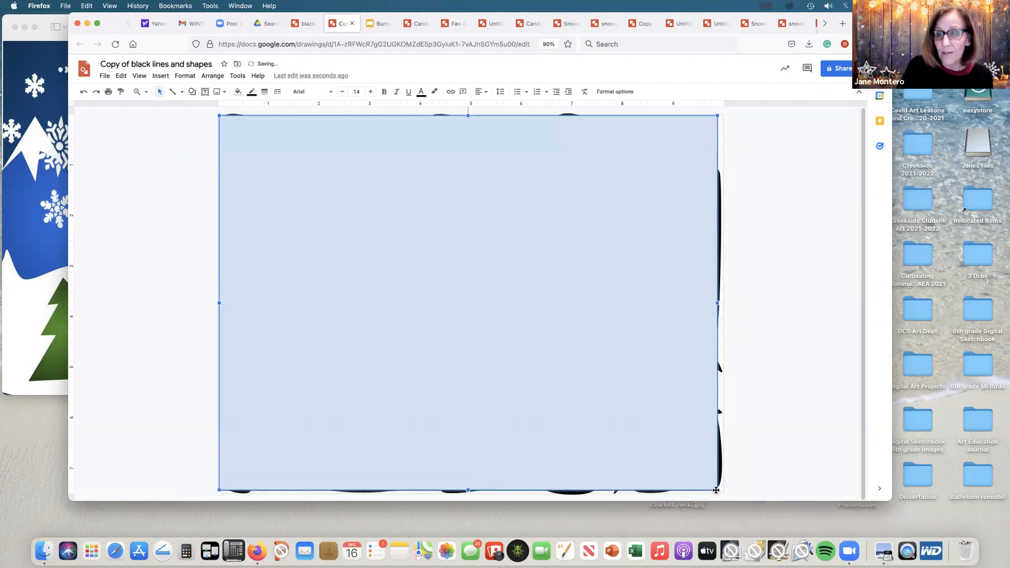
{"action": "left_click", "coordinate": [251, 92]}
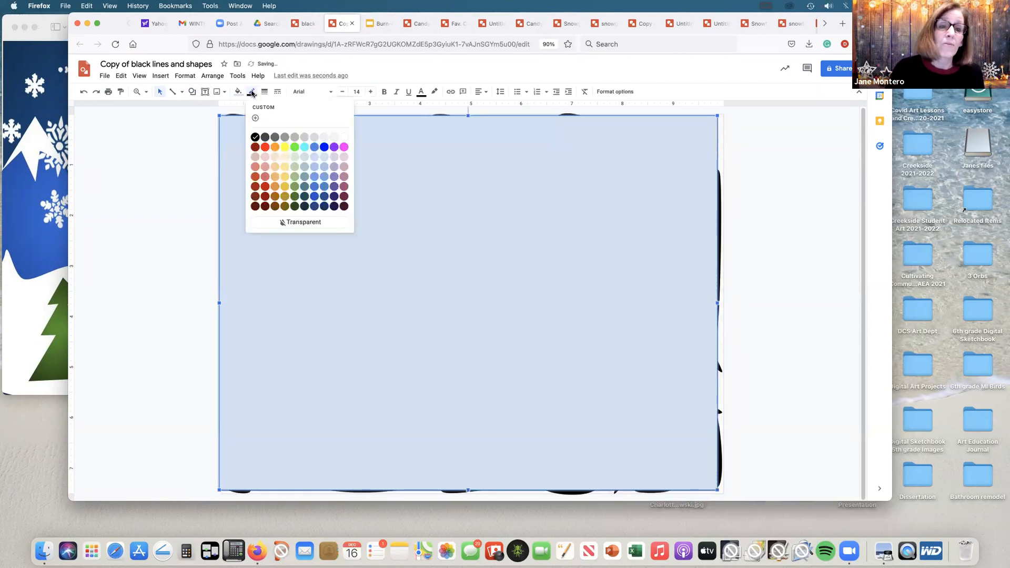
{"action": "left_click", "coordinate": [308, 222]}
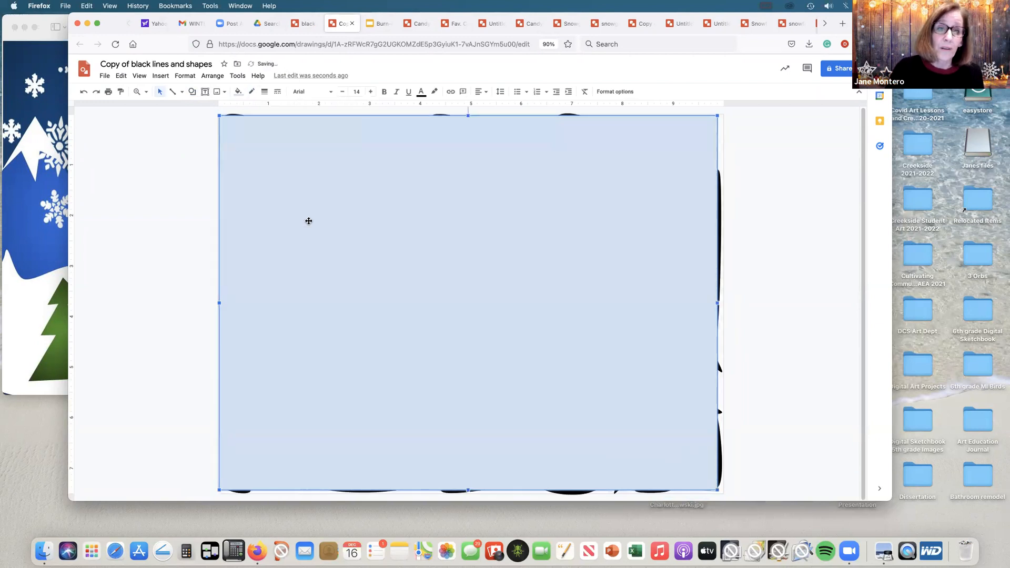
Step: Set up a custom radial gradient fill for the rectangle with a yellow first stop
{"action": "left_click", "coordinate": [236, 94]}
{"action": "left_click", "coordinate": [293, 109]}
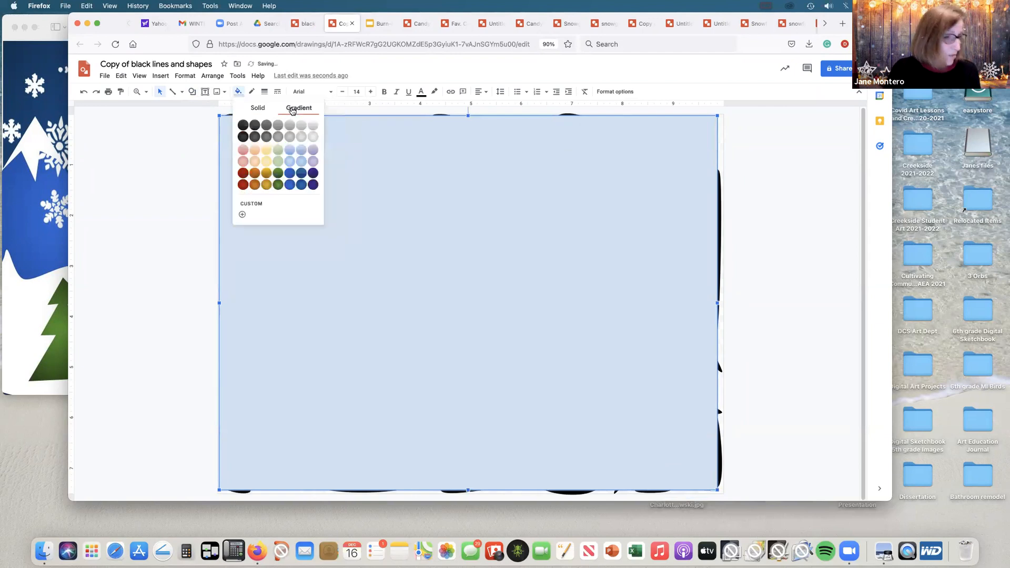
{"action": "left_click", "coordinate": [242, 216]}
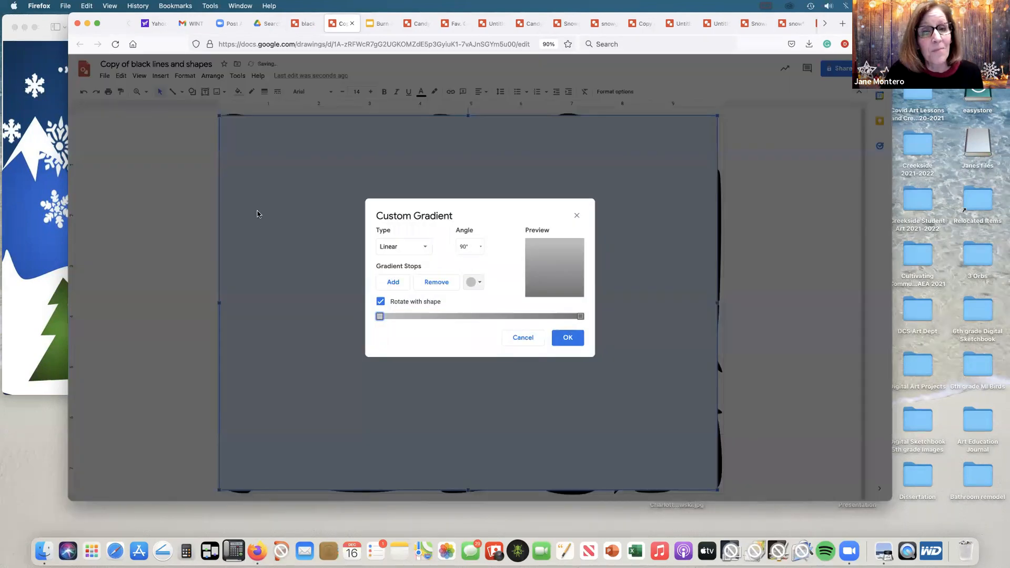
{"action": "left_click", "coordinate": [427, 247]}
{"action": "left_click", "coordinate": [404, 279]}
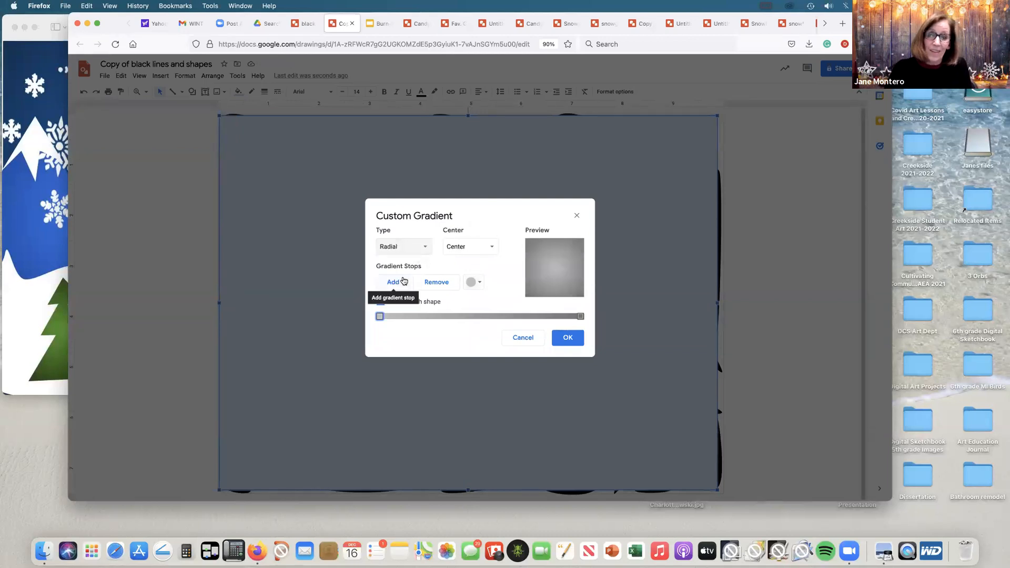
{"action": "left_click", "coordinate": [481, 285]}
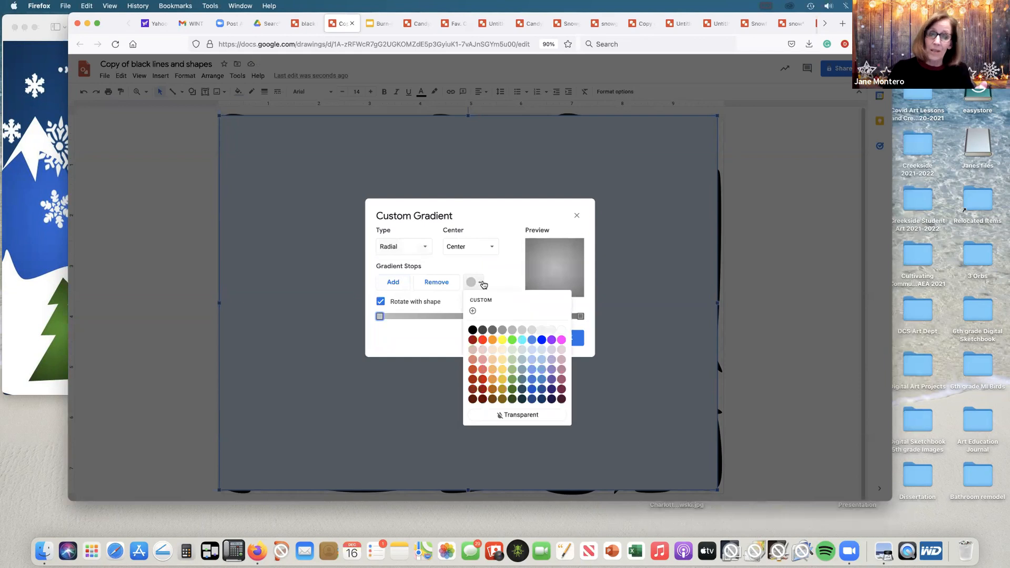
{"action": "left_click", "coordinate": [503, 340]}
Step: Add an orange middle stop, colour the end stop red, and apply the gradient to the rectangle
{"action": "left_click", "coordinate": [394, 282]}
{"action": "left_click", "coordinate": [474, 289]}
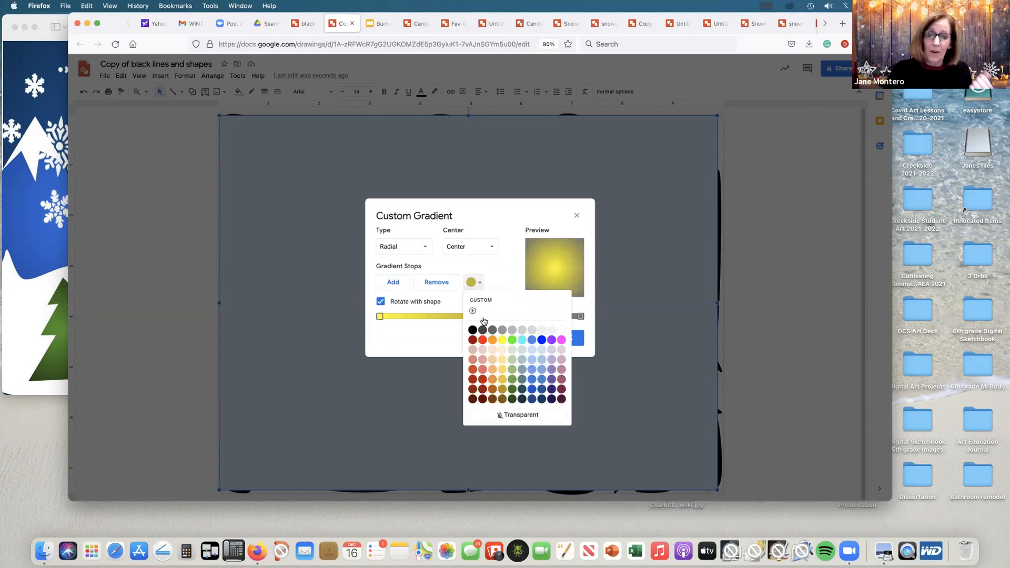
{"action": "left_click", "coordinate": [493, 341]}
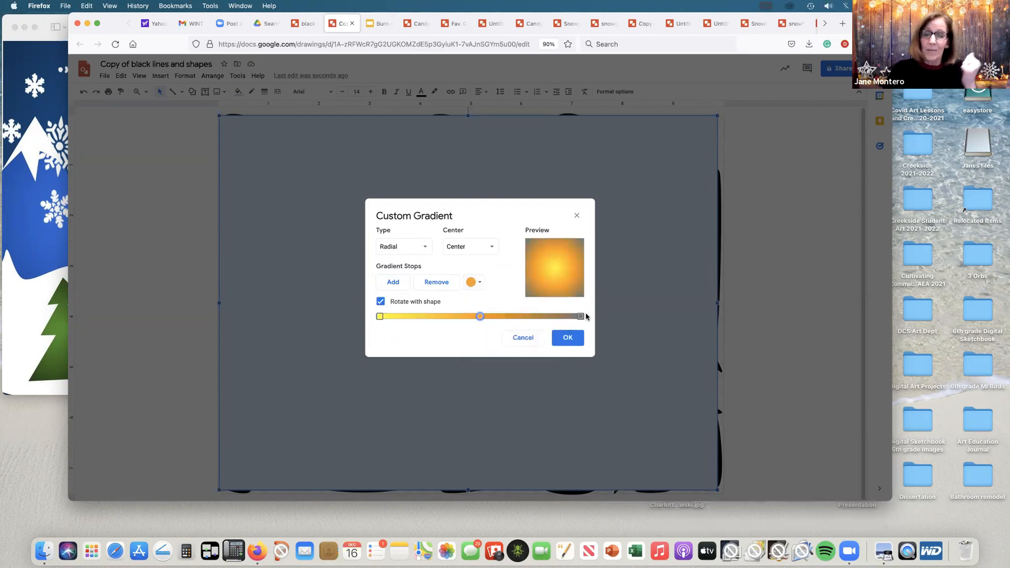
{"action": "left_click", "coordinate": [581, 316]}
{"action": "left_click", "coordinate": [474, 282]}
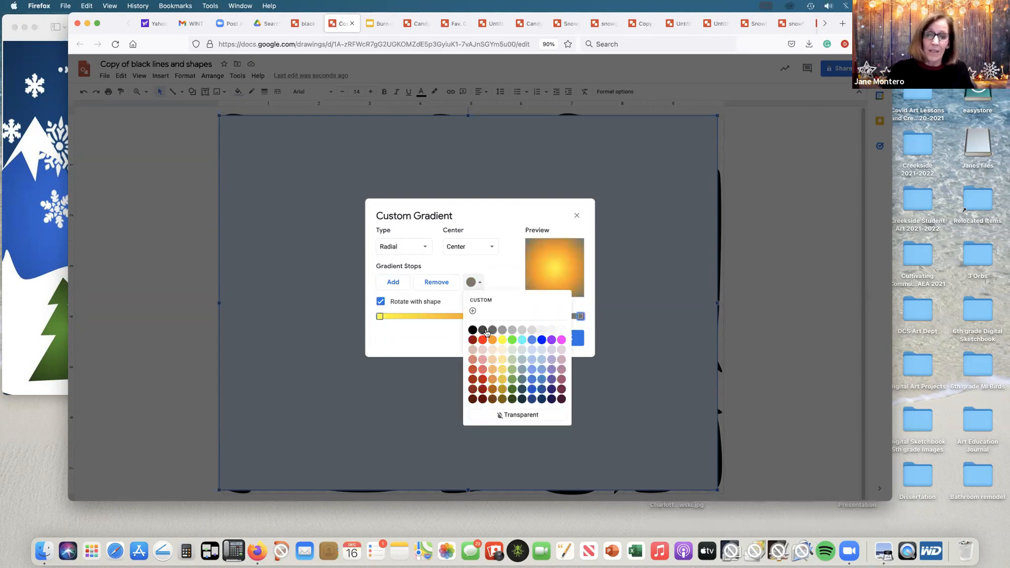
{"action": "left_click", "coordinate": [484, 343]}
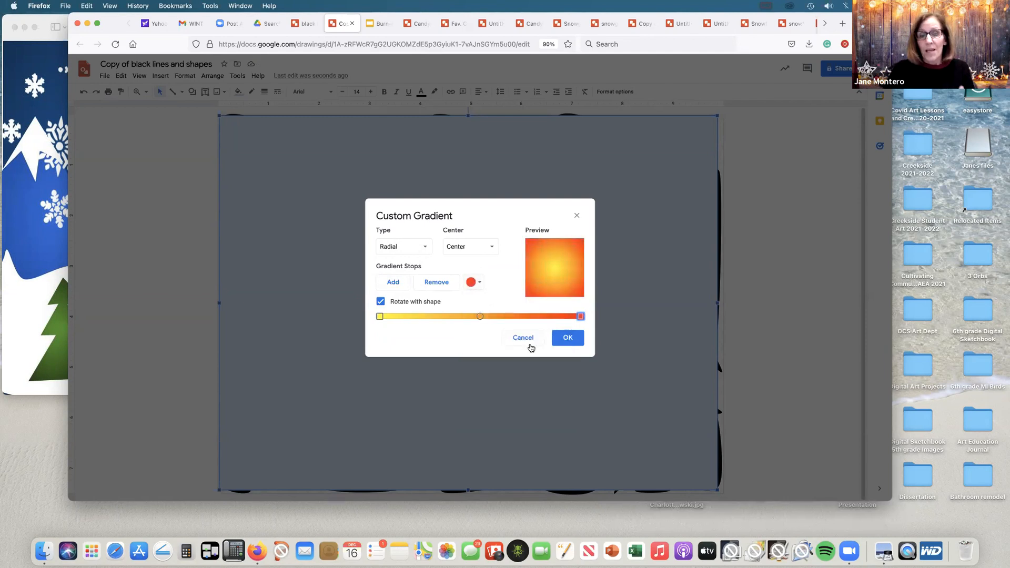
{"action": "left_click", "coordinate": [567, 338]}
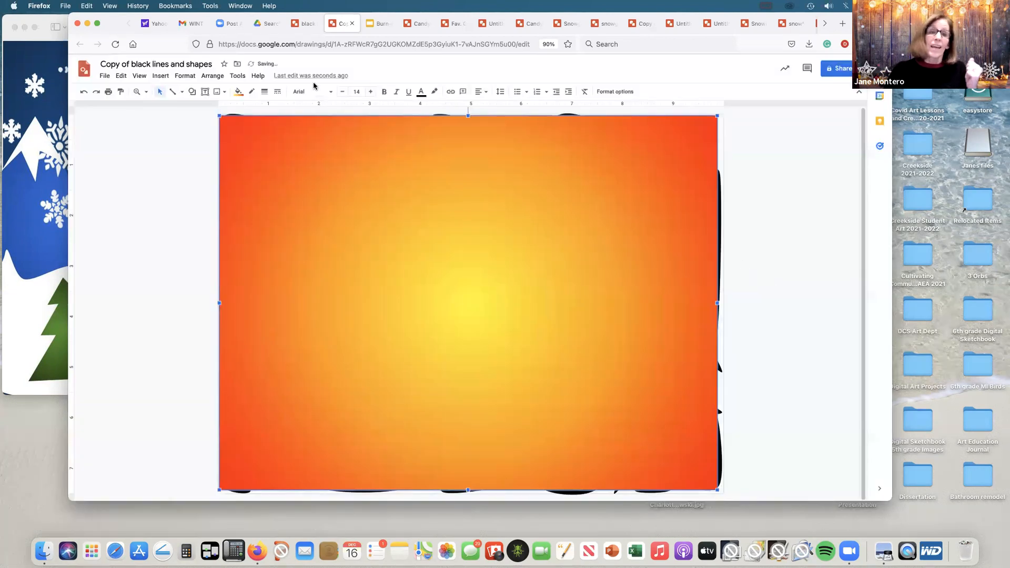
Step: Send the gradient rectangle to the back, behind the black lines and shapes
{"action": "left_click", "coordinate": [212, 76]}
{"action": "mouse_move", "coordinate": [218, 92]}
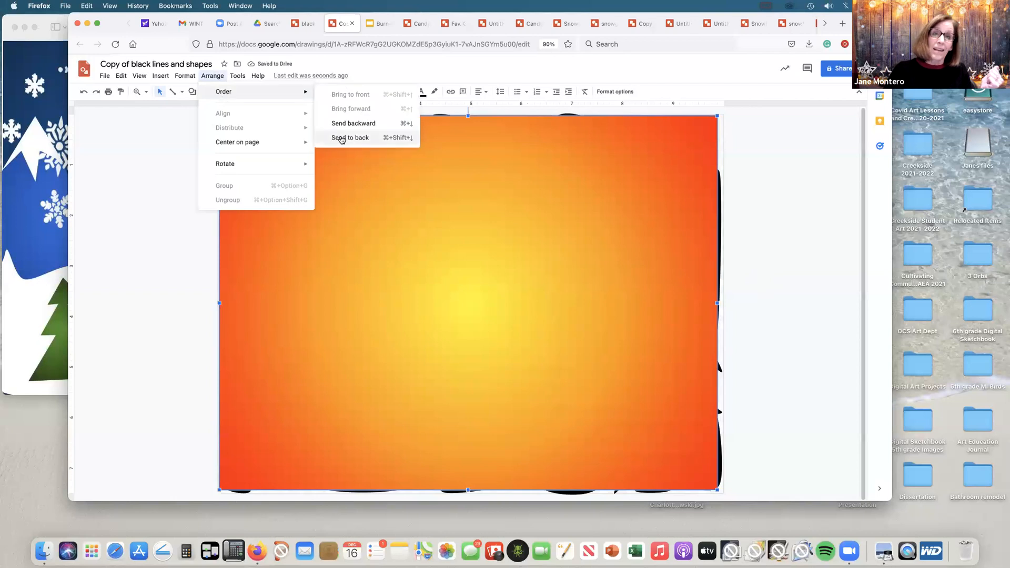
{"action": "left_click", "coordinate": [361, 138]}
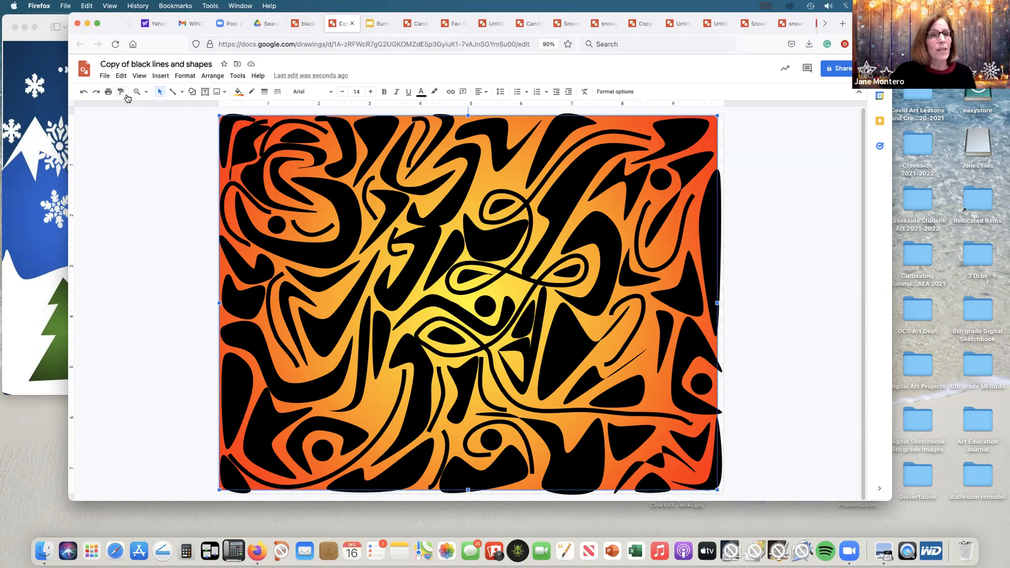
Step: Create a new blank drawing from the copied black lines and shapes drawing
{"action": "left_click", "coordinate": [105, 79]}
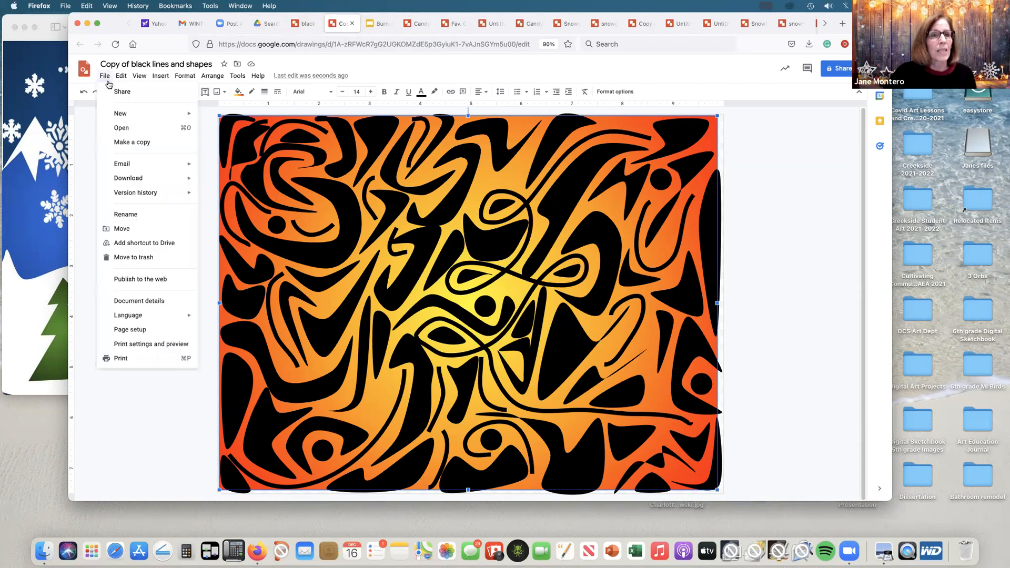
{"action": "mouse_move", "coordinate": [121, 113]}
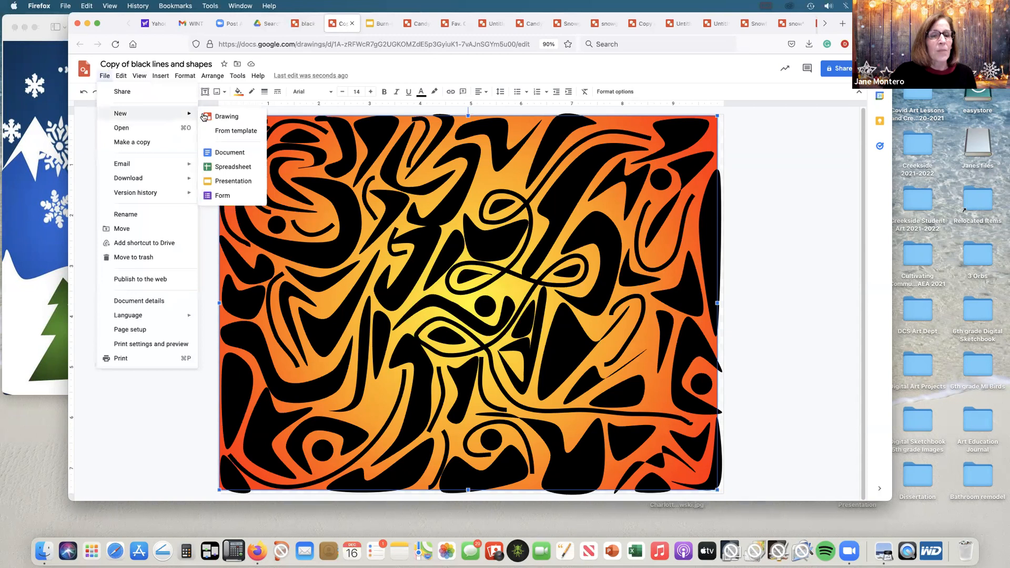
{"action": "left_click", "coordinate": [223, 113]}
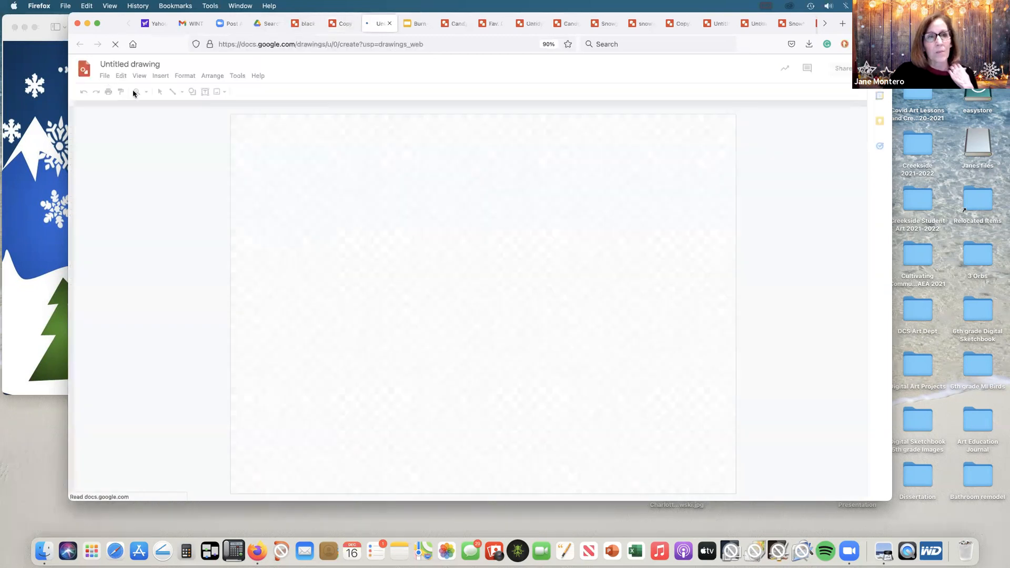
{"action": "left_click", "coordinate": [105, 77]}
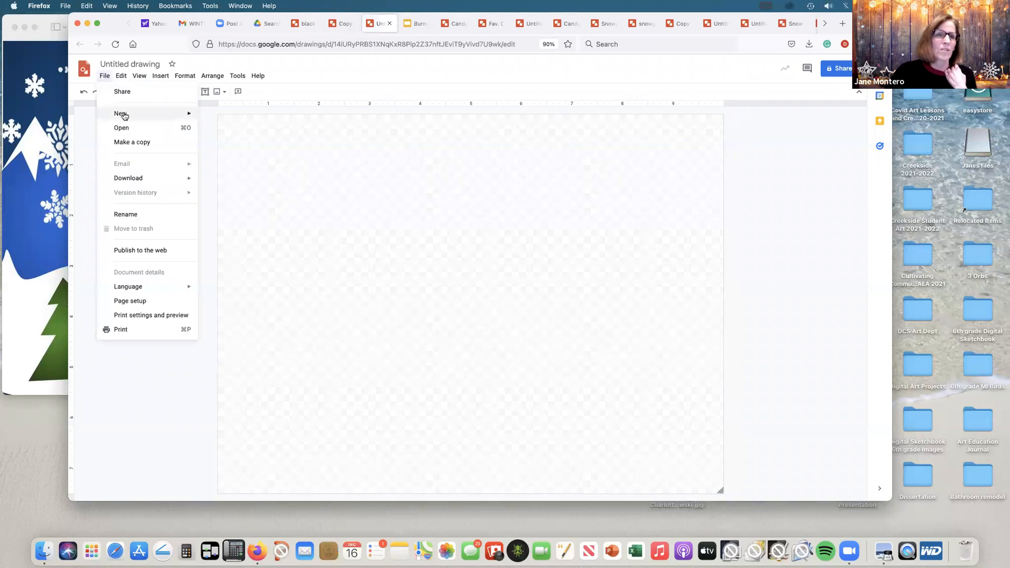
{"action": "mouse_move", "coordinate": [120, 113]}
Step: Insert yesterday's burn out fabric JPEG from the computer's recent files into the blank drawing and deselect it
{"action": "left_click", "coordinate": [225, 92]}
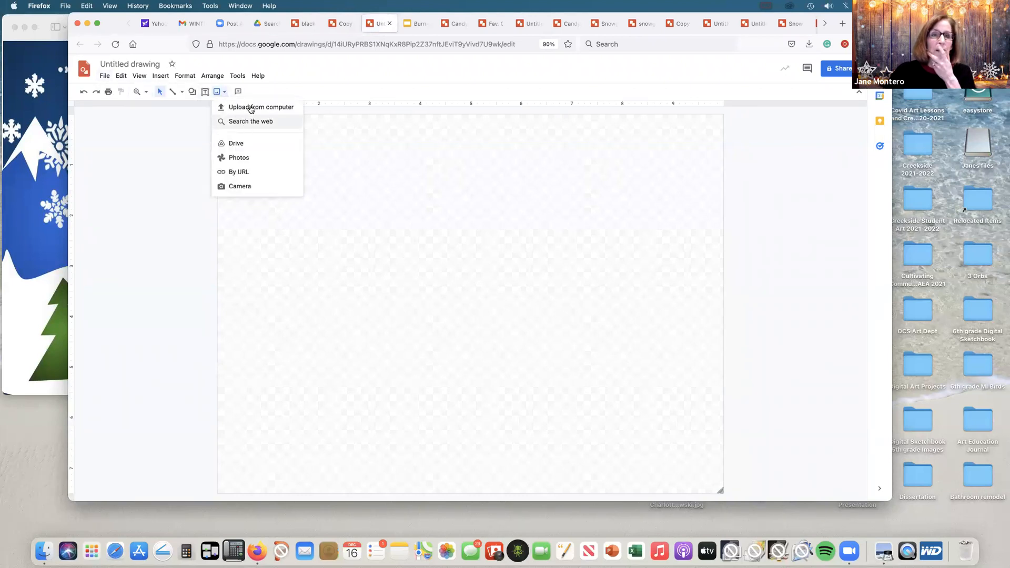
{"action": "left_click", "coordinate": [249, 108]}
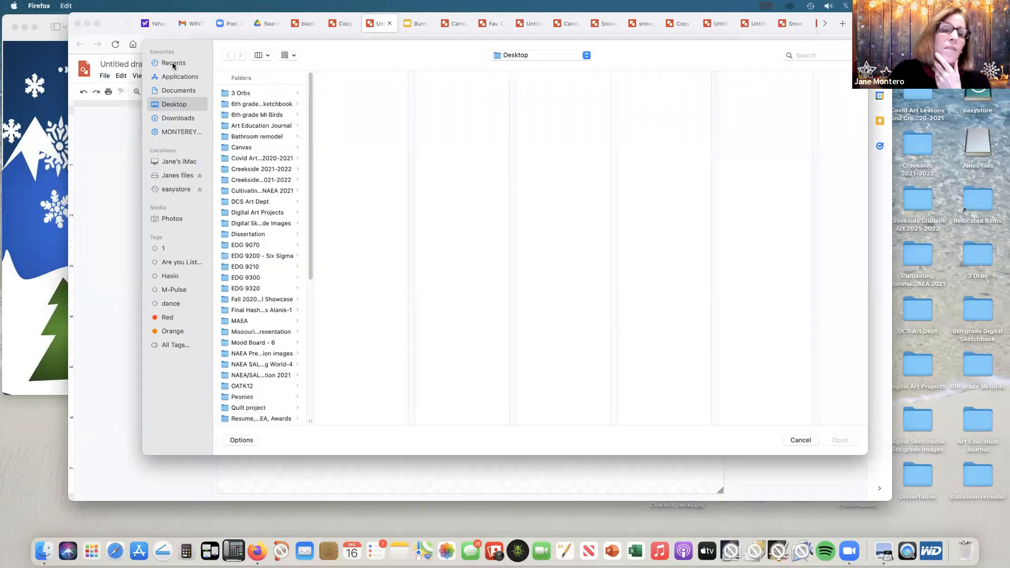
{"action": "left_click", "coordinate": [172, 63]}
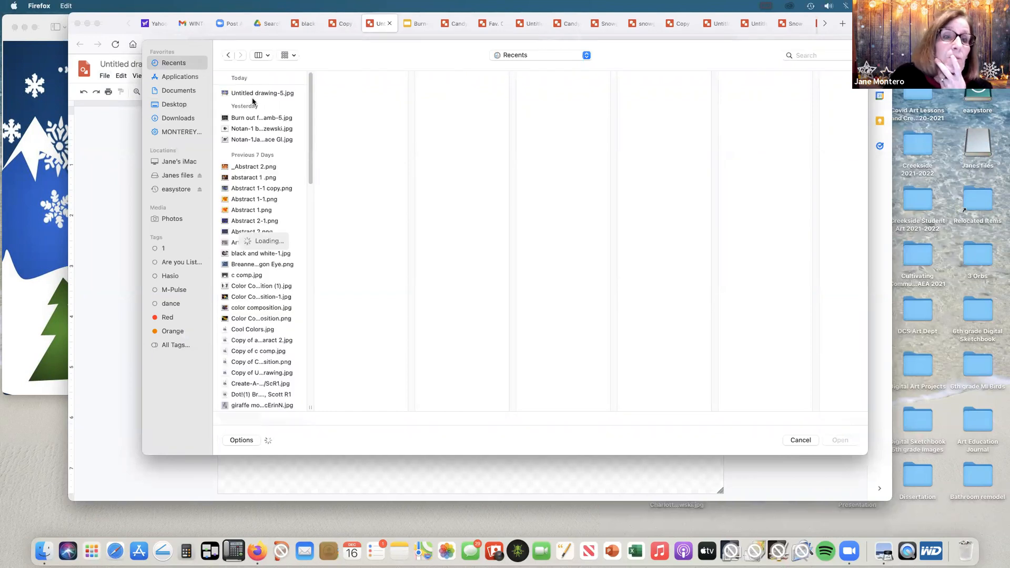
{"action": "left_click", "coordinate": [253, 118]}
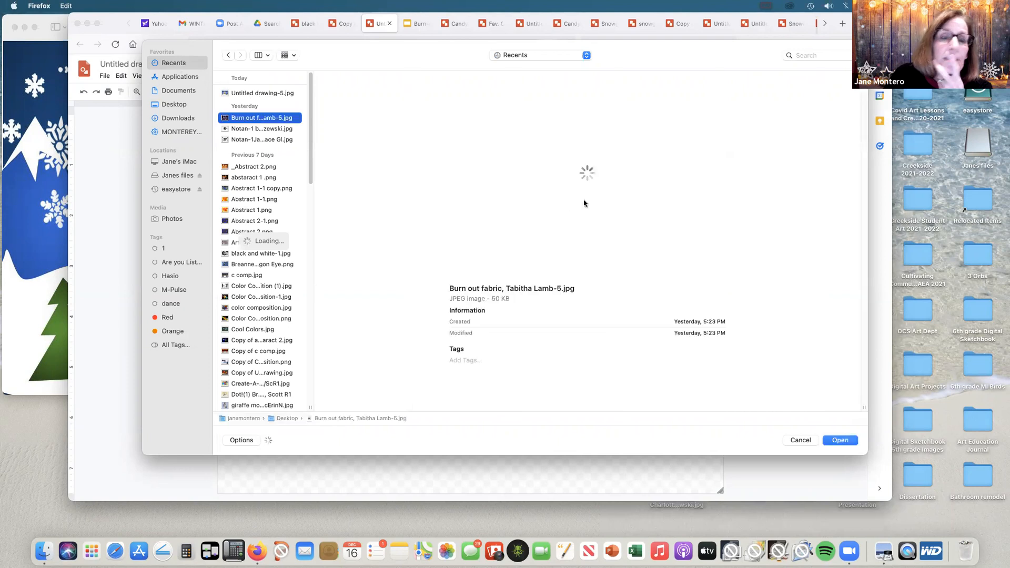
{"action": "left_click", "coordinate": [838, 441]}
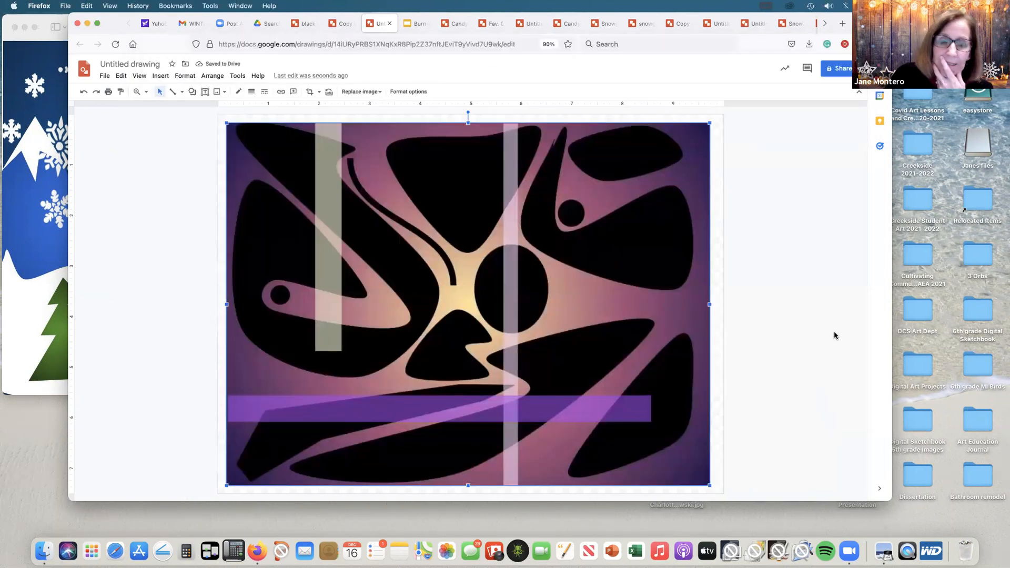
{"action": "left_click", "coordinate": [828, 323]}
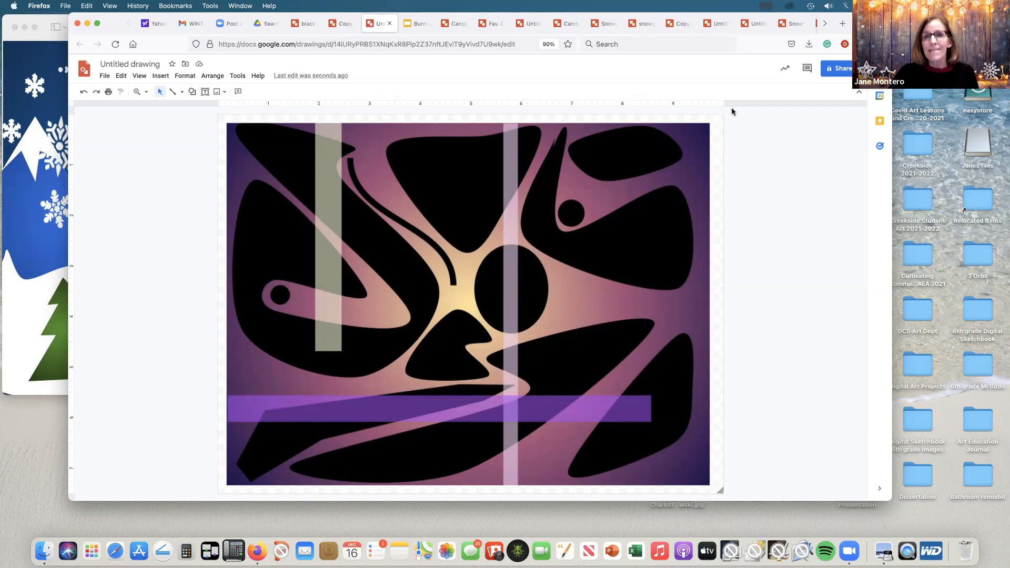
Step: Search Drive for "marimek" and open the "Marimekko designs" presentation
{"action": "left_click", "coordinate": [272, 25]}
{"action": "left_click_drag", "start_coordinate": [256, 73], "coordinate": [216, 68]}
{"action": "type", "text": "ma"}
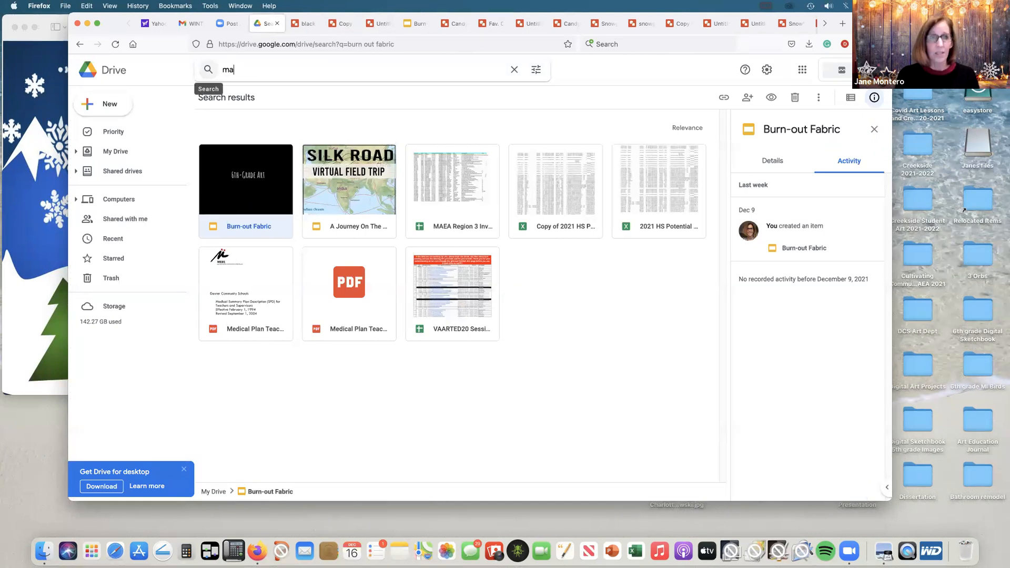
{"action": "type", "text": "rimek"}
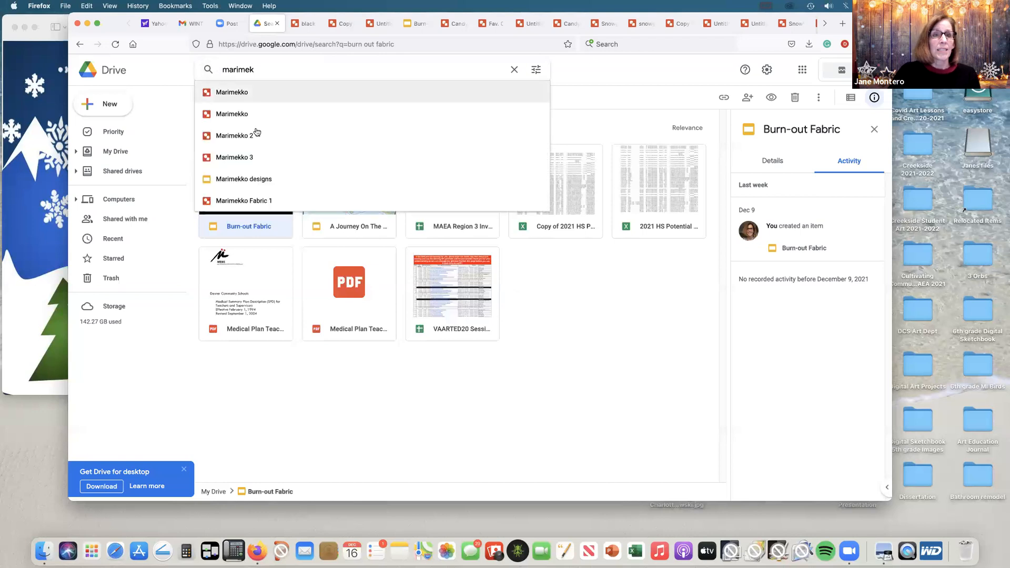
{"action": "left_click", "coordinate": [234, 177]}
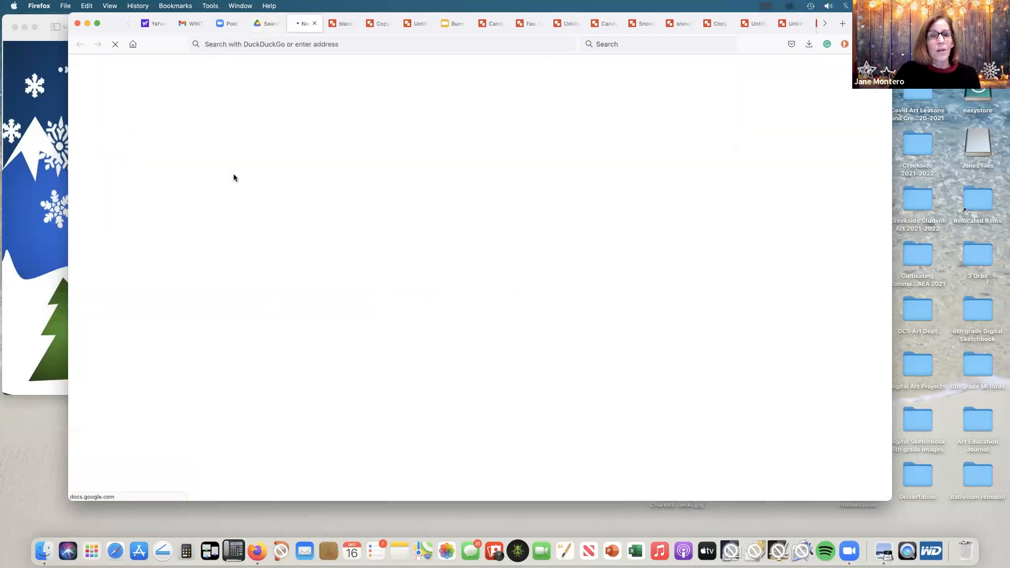
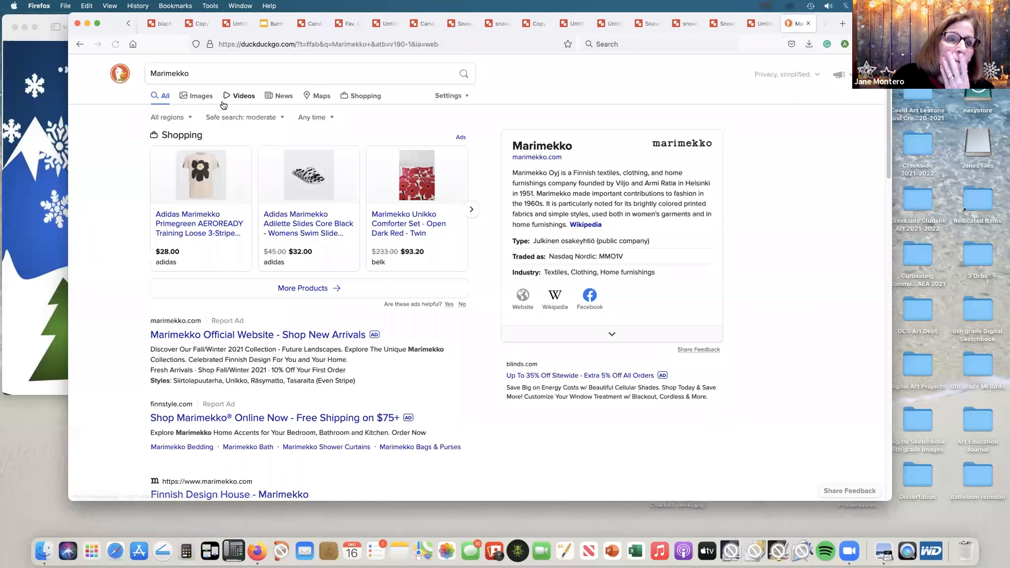
Step: Look over the Marimekko image results, visit the official marimekko.com site, and return to the general search results
{"action": "left_click", "coordinate": [201, 97]}
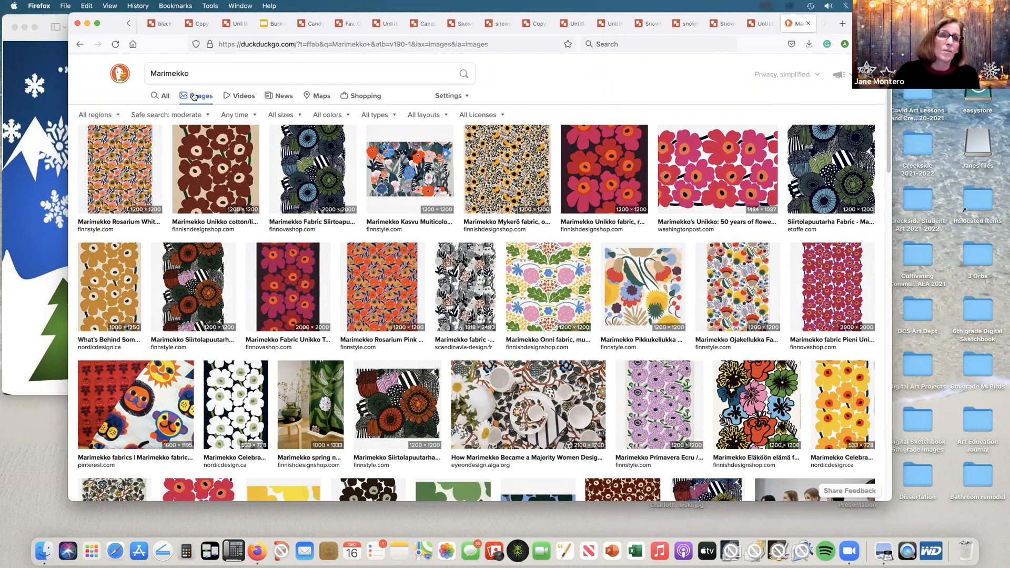
{"action": "left_click", "coordinate": [165, 96]}
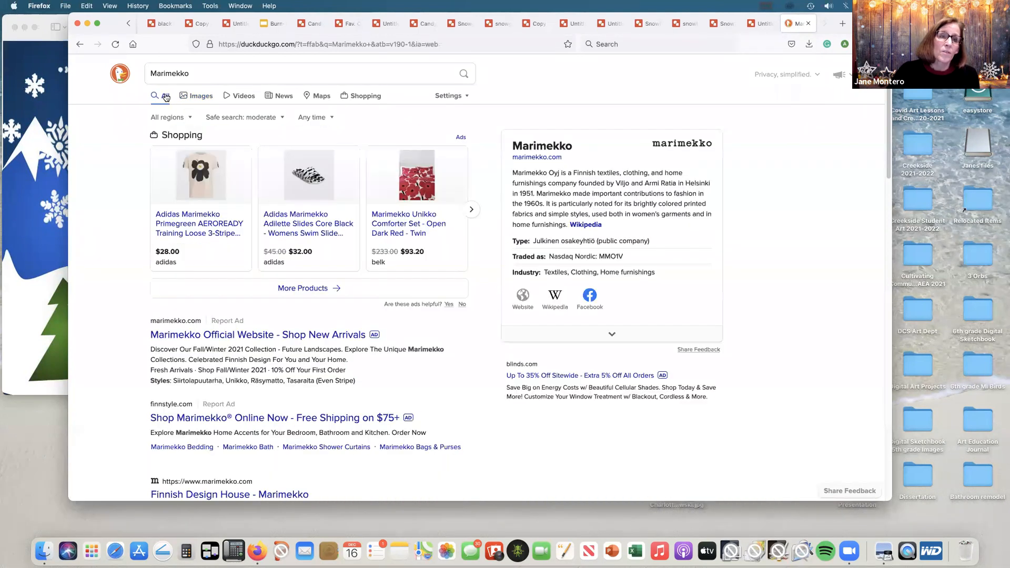
{"action": "left_click", "coordinate": [536, 158]}
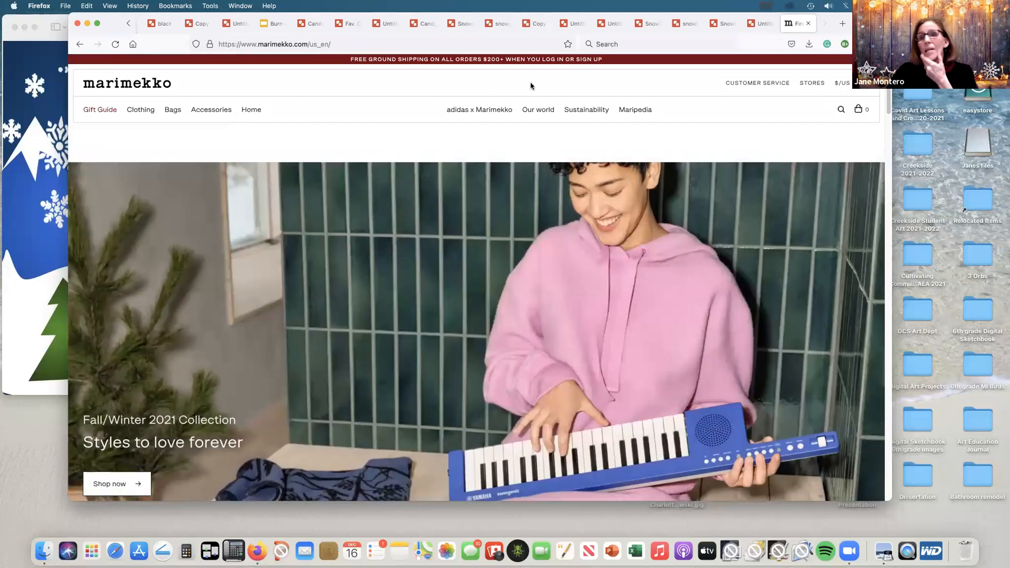
{"action": "left_click", "coordinate": [79, 45]}
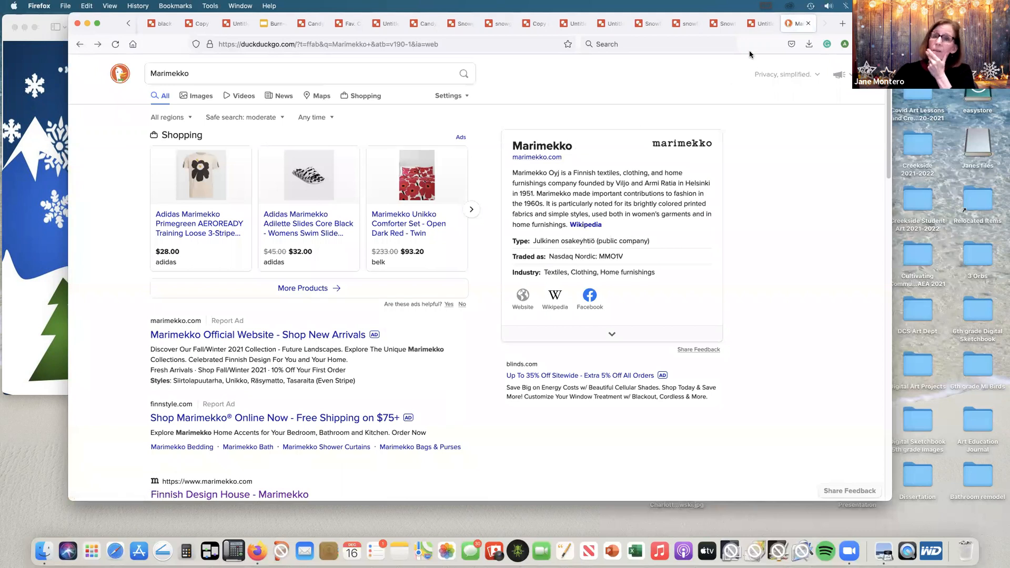
Step: Close the untitled purple snowflake drawing and switch to the untitled drawing with black shapes over a gradient
{"action": "left_click", "coordinate": [762, 24]}
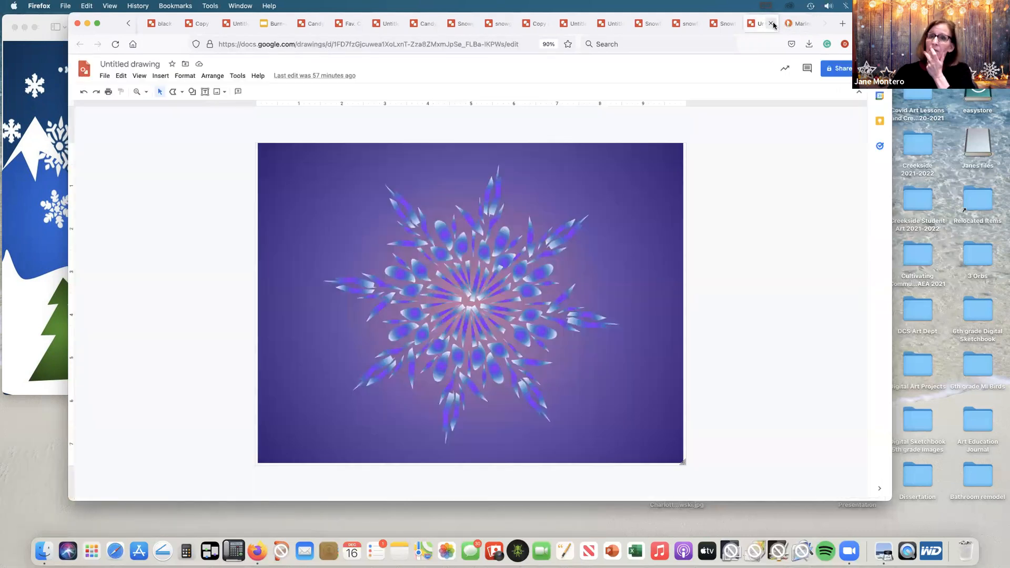
{"action": "left_click", "coordinate": [770, 23]}
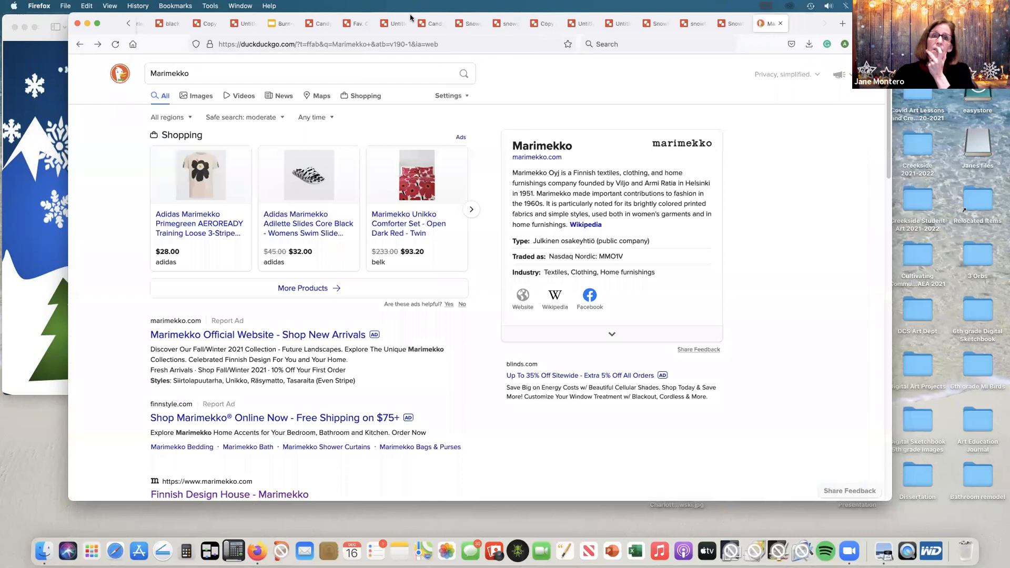
{"action": "left_click", "coordinate": [283, 24]}
{"action": "left_click", "coordinate": [252, 24]}
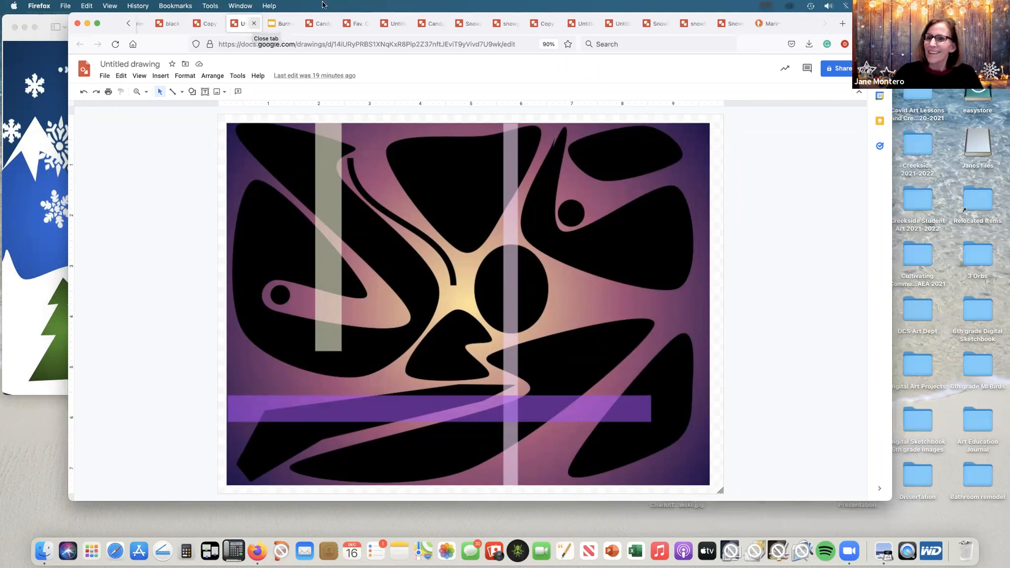
{"action": "left_click", "coordinate": [253, 25]}
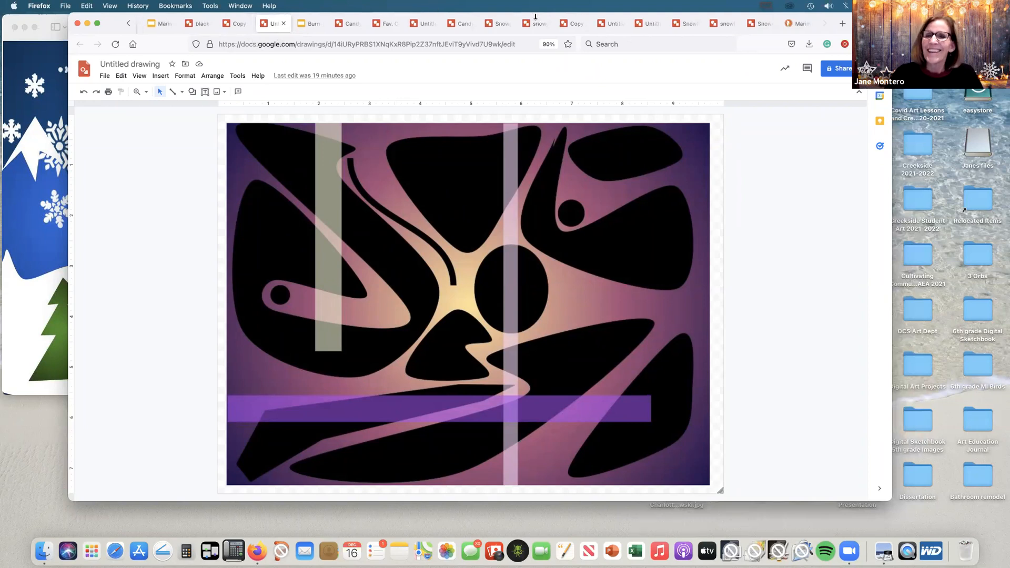
Step: Close the snowflake drawings, including Snowflake part one and snowflake 3, and the Marimekko search page, leaving the untitled winter house drawing displayed
{"action": "left_click", "coordinate": [762, 24]}
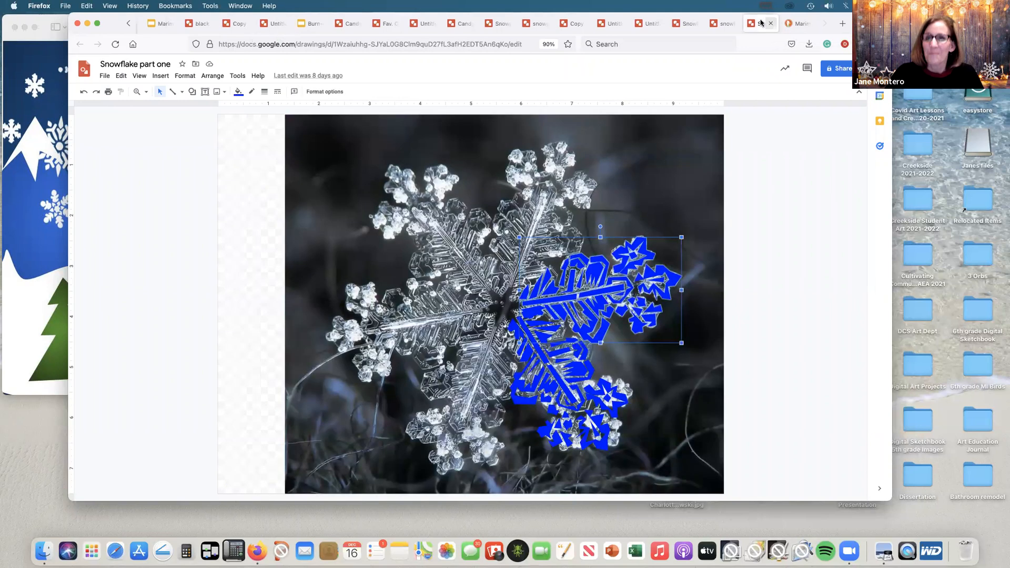
{"action": "left_click", "coordinate": [772, 23]}
{"action": "left_click", "coordinate": [770, 24]}
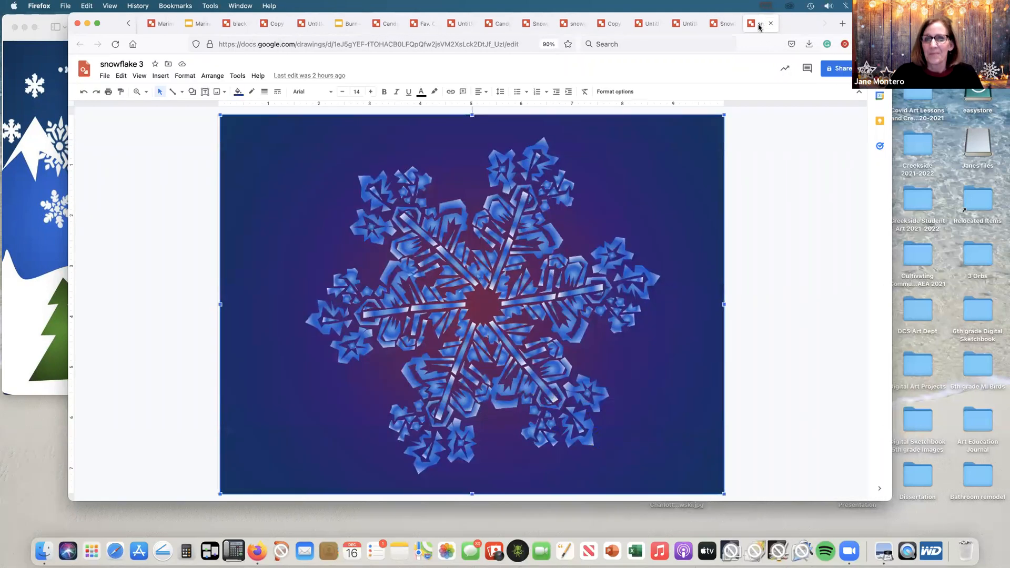
{"action": "left_click", "coordinate": [769, 24]}
{"action": "left_click", "coordinate": [769, 23]}
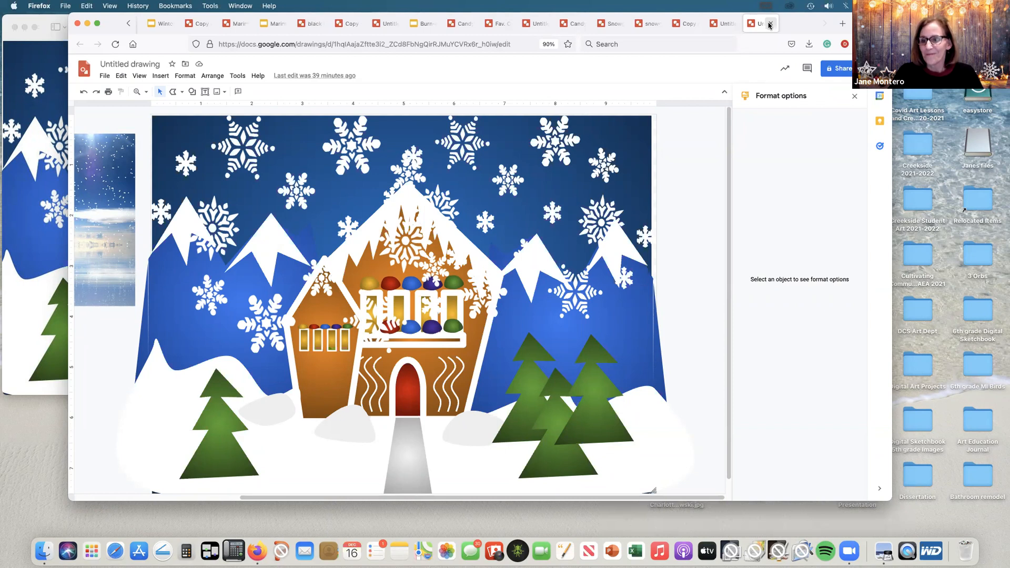
{"action": "left_click", "coordinate": [769, 25]}
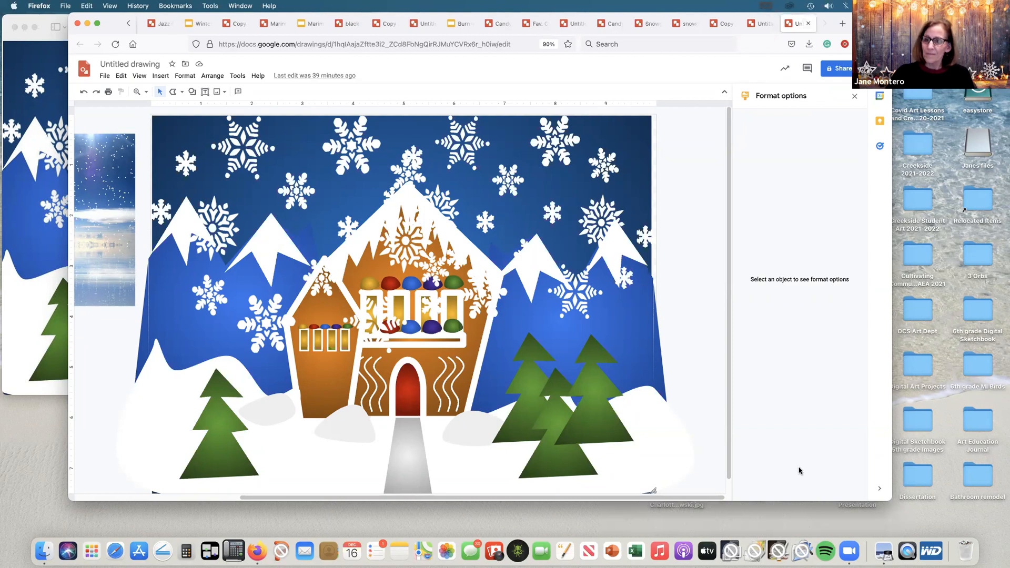